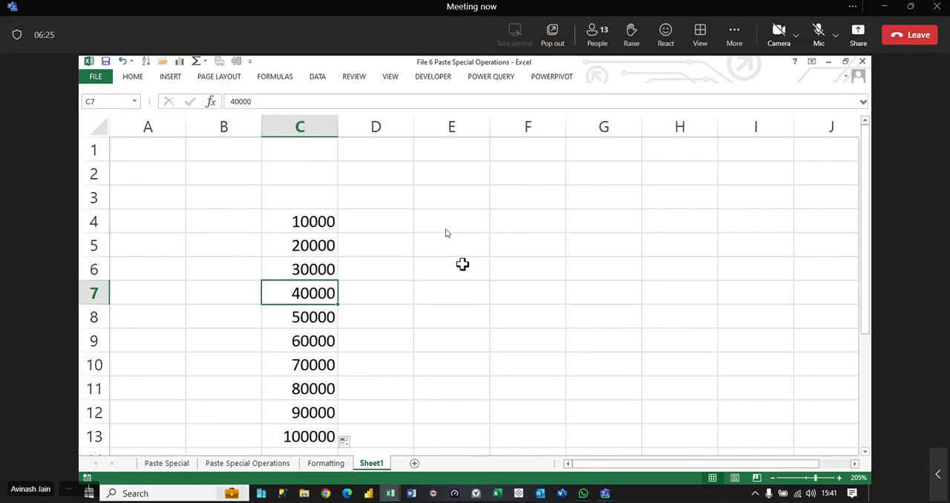
Step: Enter 2.80 in cell E2 of Sheet1
{"action": "left_click", "coordinate": [462, 172]}
{"action": "type", "text": "2.80"}
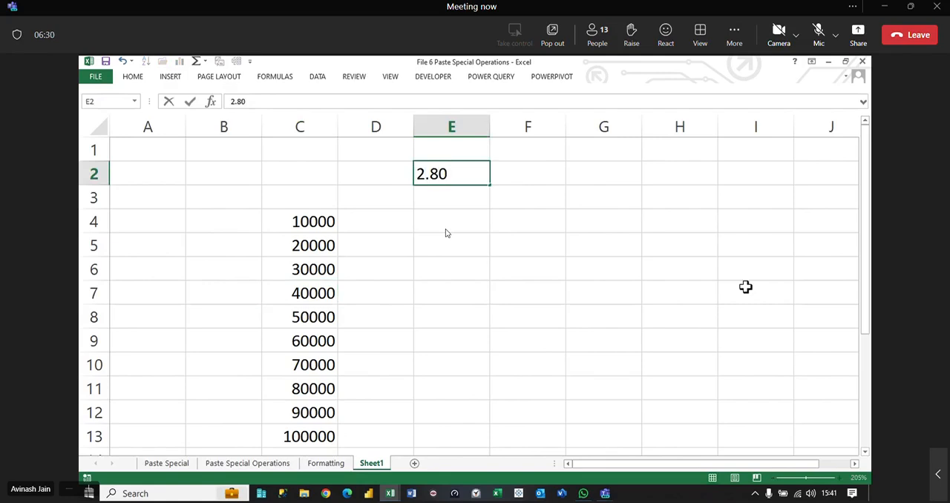
{"action": "key", "text": "ctrl+Return"}
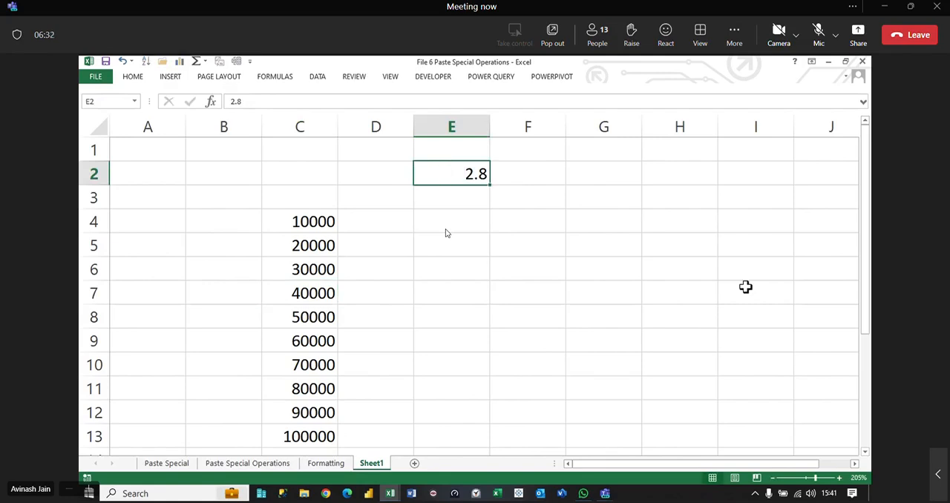
{"action": "key", "text": "Down"}
{"action": "key", "text": "Down"}
{"action": "key", "text": "Down"}
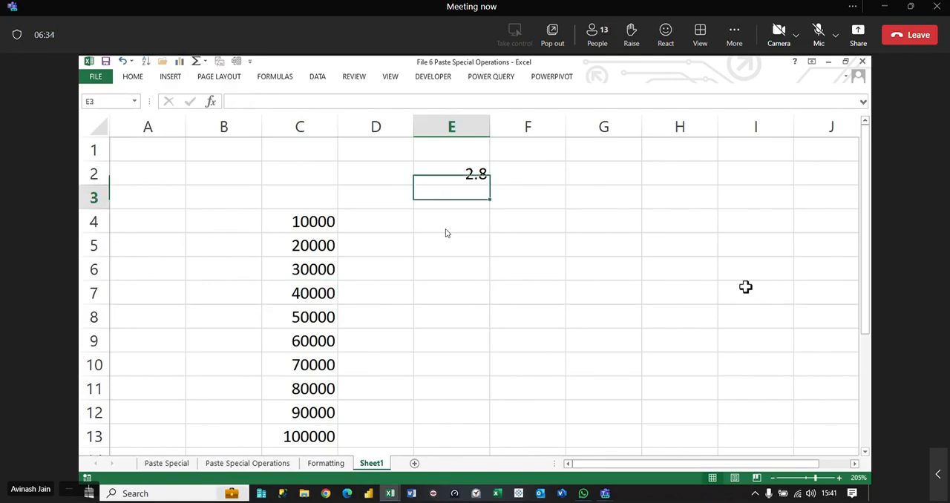
{"action": "key", "text": "Left"}
{"action": "key", "text": "Left"}
{"action": "key", "text": "Left"}
{"action": "key", "text": "Up"}
{"action": "key", "text": "Right"}
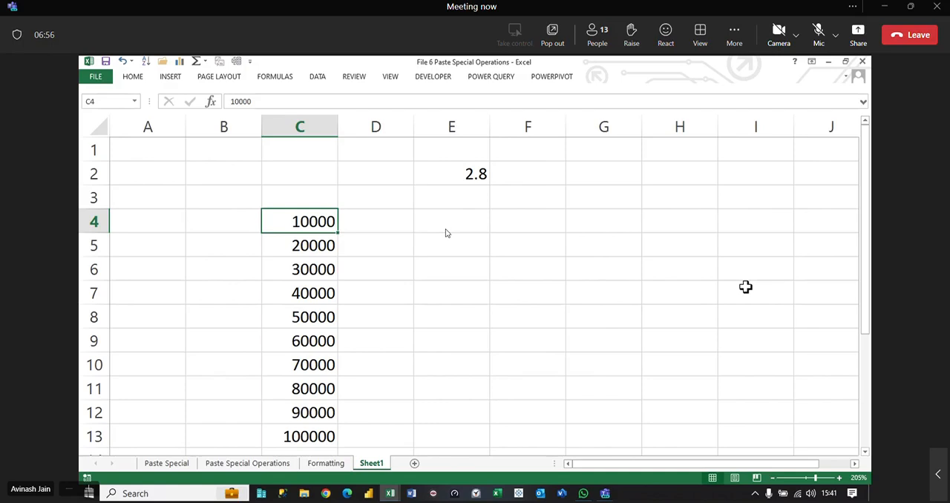
Step: Enter the formula =C4/$E$2 in cell D4 to divide the first amount by the fixed value in E2
{"action": "left_click", "coordinate": [390, 225]}
{"action": "type", "text": "="}
{"action": "key", "text": "Left"}
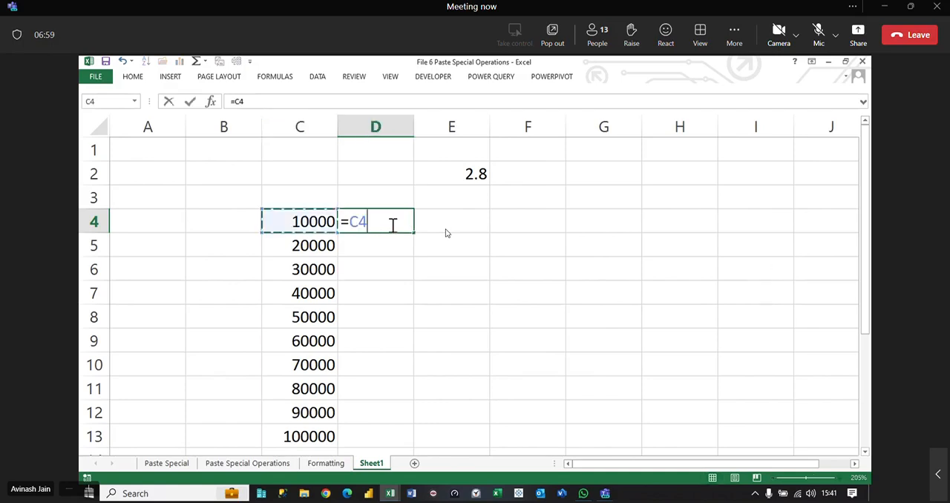
{"action": "type", "text": "/"}
{"action": "left_click", "coordinate": [466, 171]}
{"action": "key", "text": "F4"}
{"action": "key", "text": "ctrl+Return"}
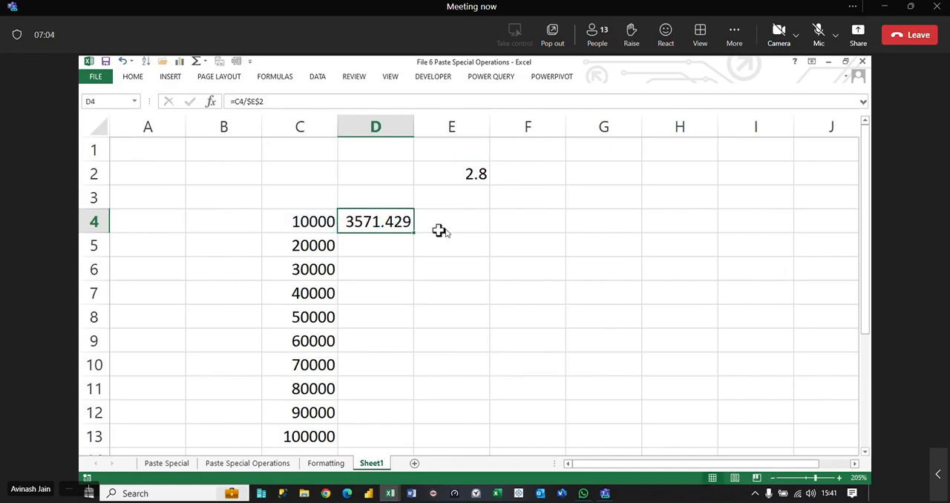
Step: Fill the D4 formula down through D13 and clear the filled cells again
{"action": "double_click", "coordinate": [414, 233]}
{"action": "scroll", "coordinate": [373, 445], "scroll_direction": "down", "scroll_amount": 1}
{"action": "key", "text": "Delete"}
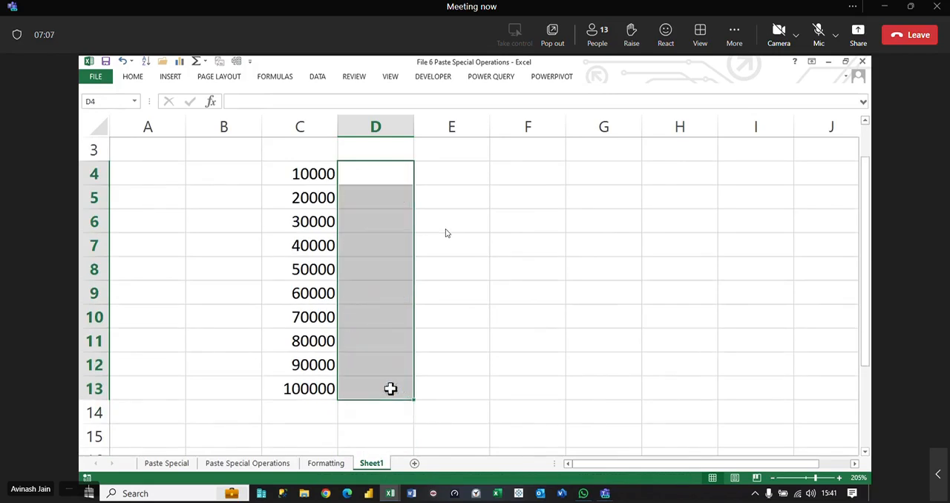
{"action": "scroll", "coordinate": [387, 390], "scroll_direction": "up", "scroll_amount": 1}
{"action": "left_click_drag", "start_coordinate": [366, 222], "coordinate": [870, 439]}
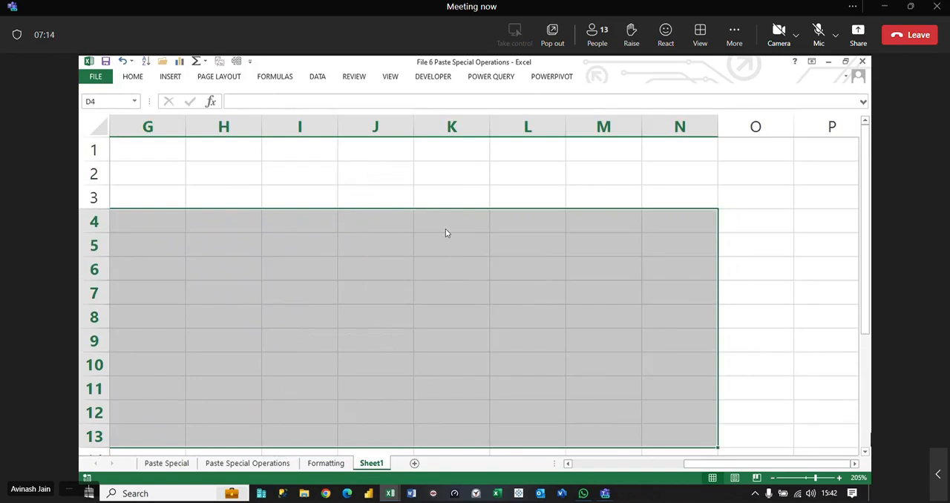
{"action": "left_click_drag", "start_coordinate": [727, 466], "coordinate": [594, 461]}
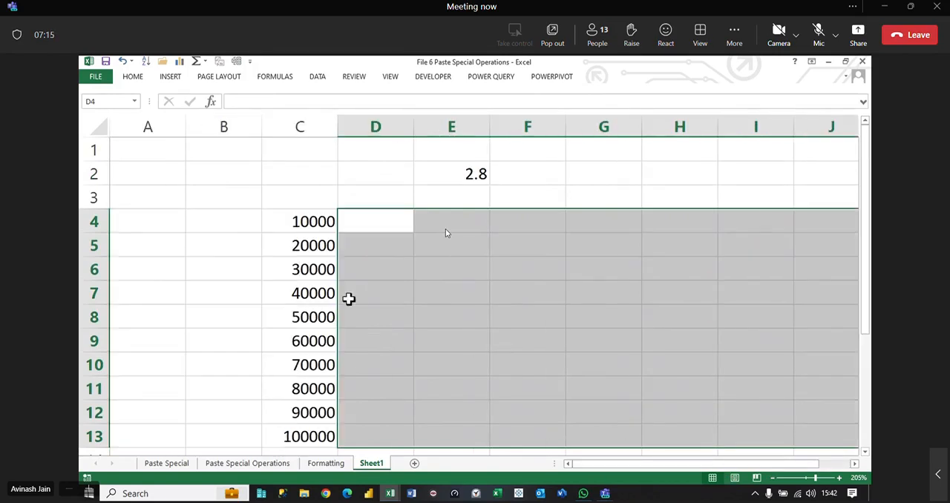
{"action": "left_click_drag", "start_coordinate": [298, 212], "coordinate": [308, 435]}
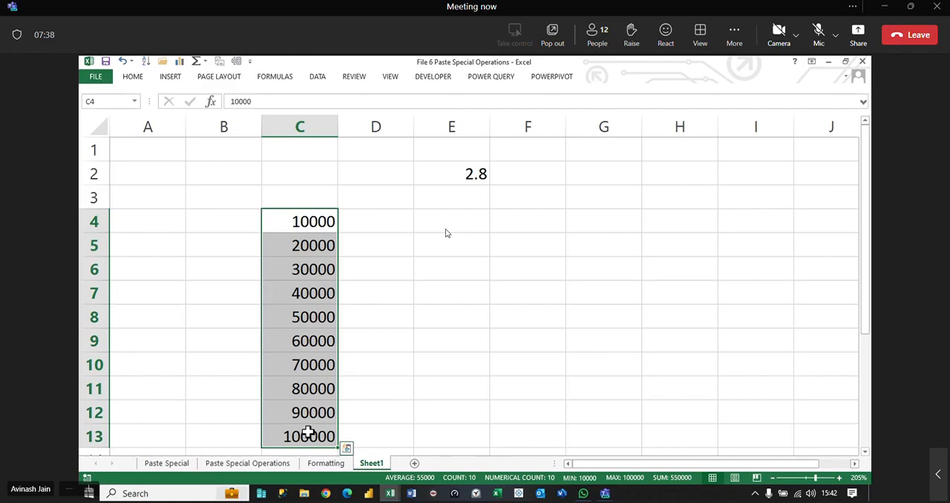
Step: Switch to the Teams meeting window to check on the participants and return to the workbook
{"action": "mouse_move", "coordinate": [605, 493]}
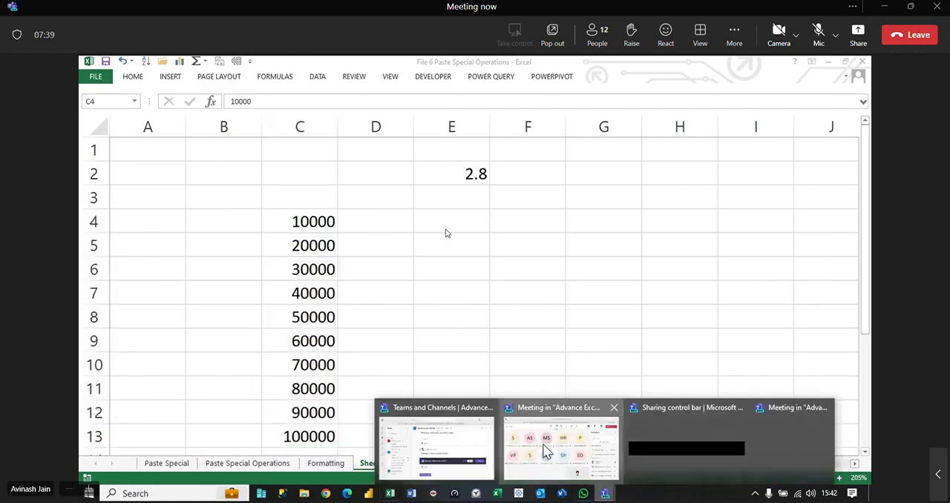
{"action": "left_click", "coordinate": [545, 450]}
{"action": "left_click", "coordinate": [827, 249]}
{"action": "left_click", "coordinate": [799, 66]}
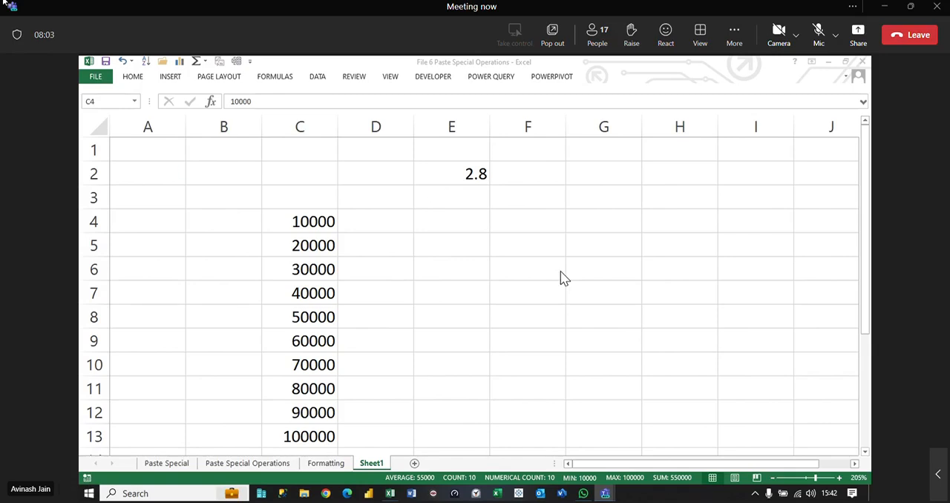
Step: Copy the value in E2 and divide the amounts in C4:C13 by it in place using Paste Special with the Divide operation
{"action": "left_click", "coordinate": [458, 176]}
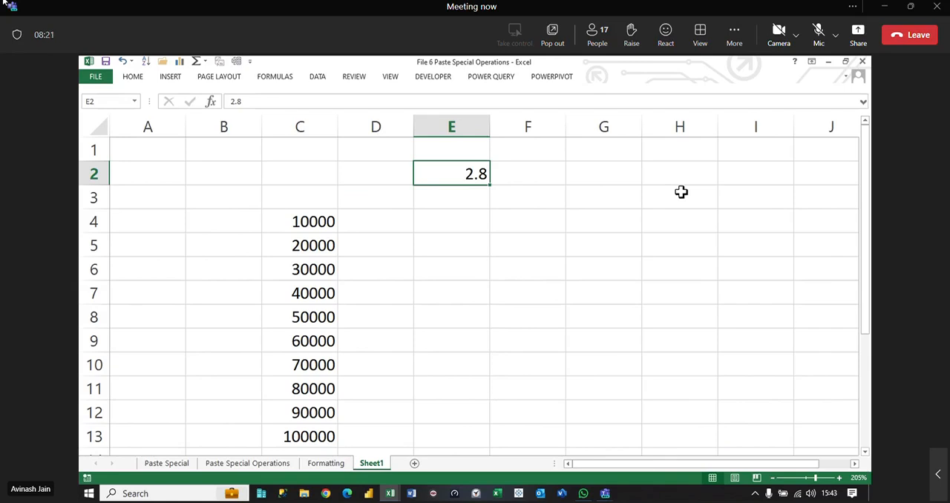
{"action": "key", "text": "ctrl+c"}
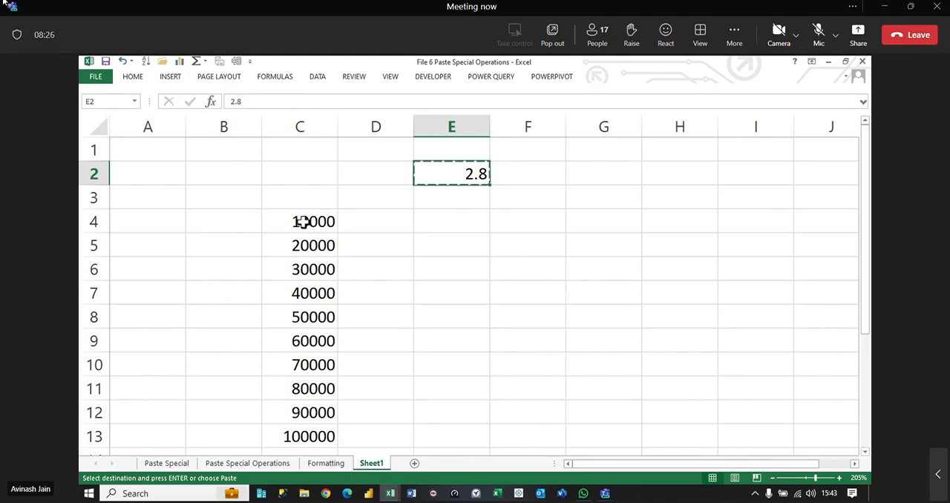
{"action": "left_click_drag", "start_coordinate": [303, 221], "coordinate": [310, 438]}
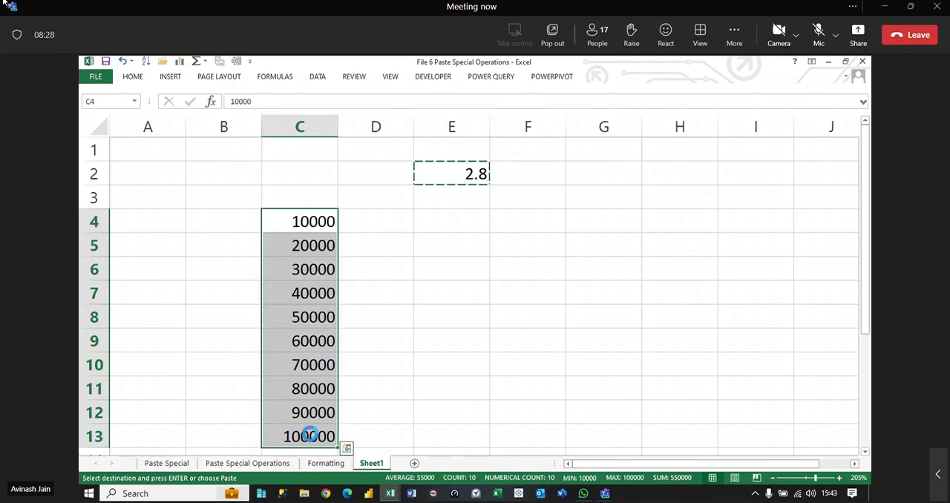
{"action": "key", "text": "ctrl+alt+v"}
{"action": "left_click", "coordinate": [546, 319]}
{"action": "left_click", "coordinate": [568, 368]}
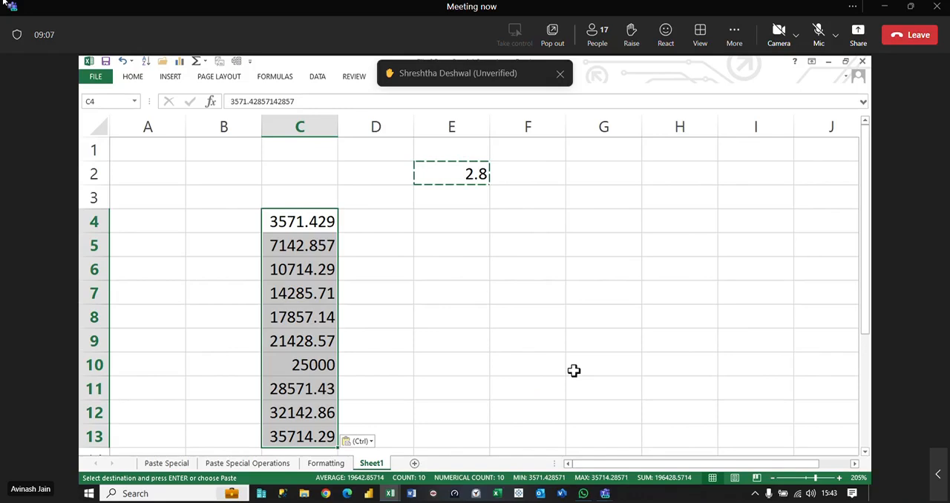
{"action": "key", "text": "Escape"}
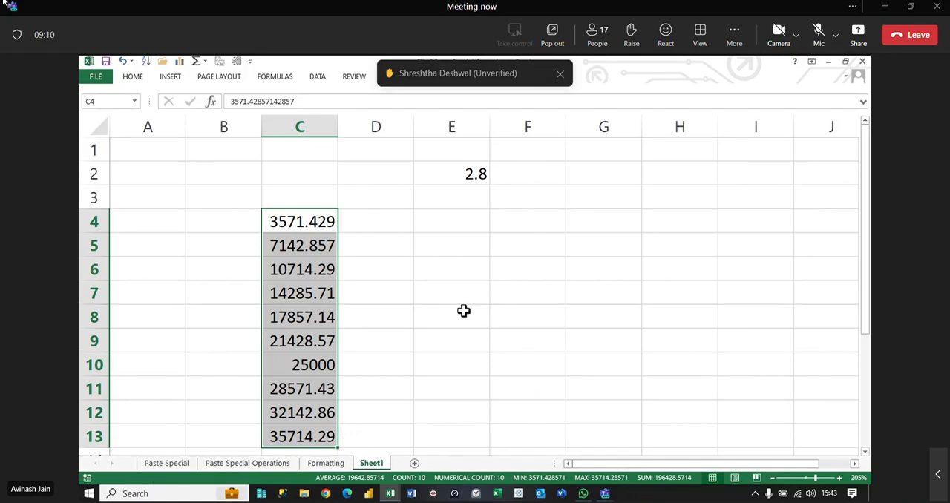
Step: Close the File 6 Paste Special Operations workbook without saving and bring up the File 7 Formattings workbook in Excel
{"action": "left_click", "coordinate": [429, 253]}
{"action": "key", "text": "ctrl+w"}
{"action": "left_click", "coordinate": [473, 289]}
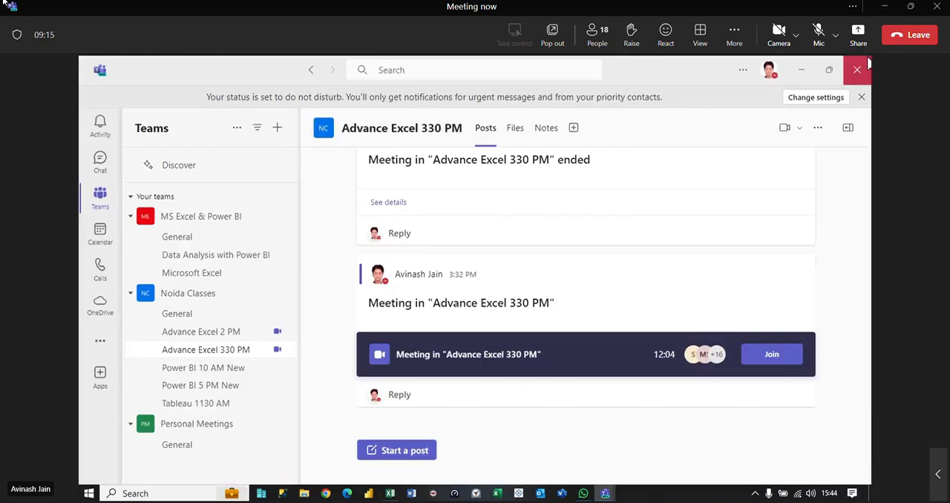
{"action": "left_click", "coordinate": [801, 72]}
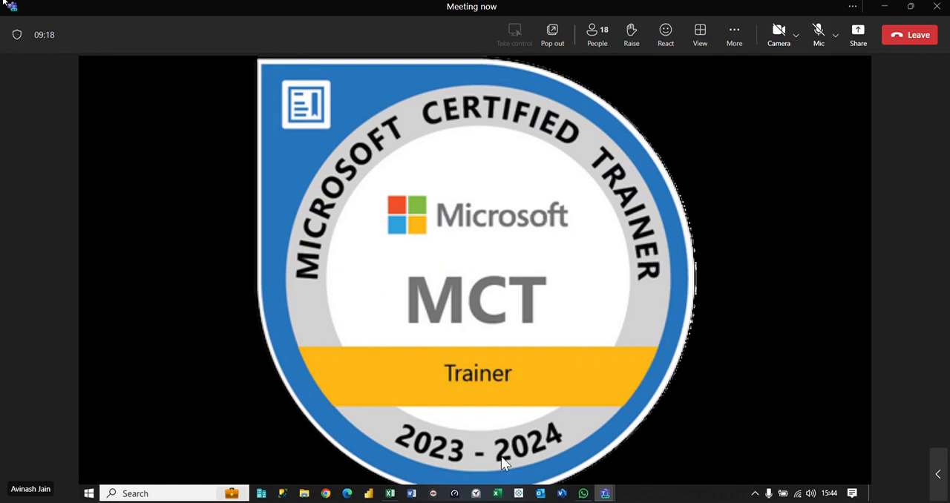
{"action": "left_click", "coordinate": [390, 494]}
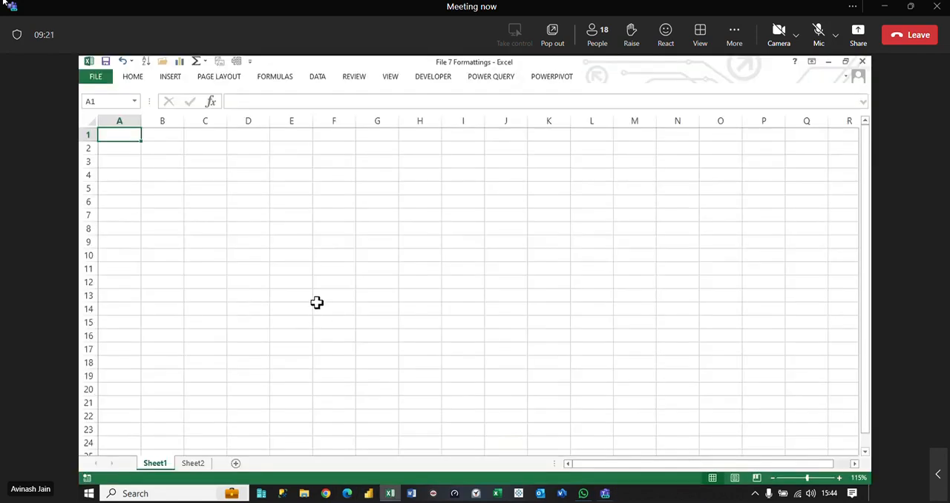
Step: Look over the participants in the Teams meeting window and return to the File 7 Formattings workbook
{"action": "mouse_move", "coordinate": [604, 493]}
{"action": "left_click", "coordinate": [573, 457]}
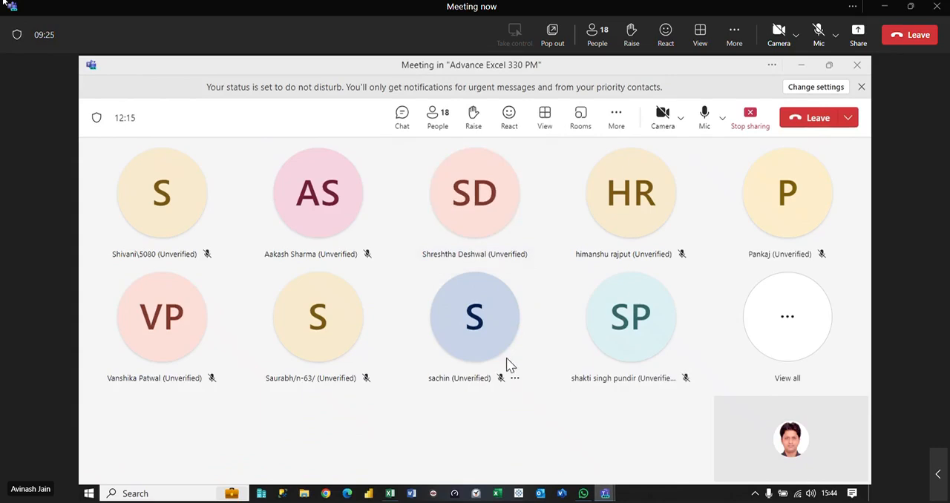
{"action": "left_click", "coordinate": [805, 67]}
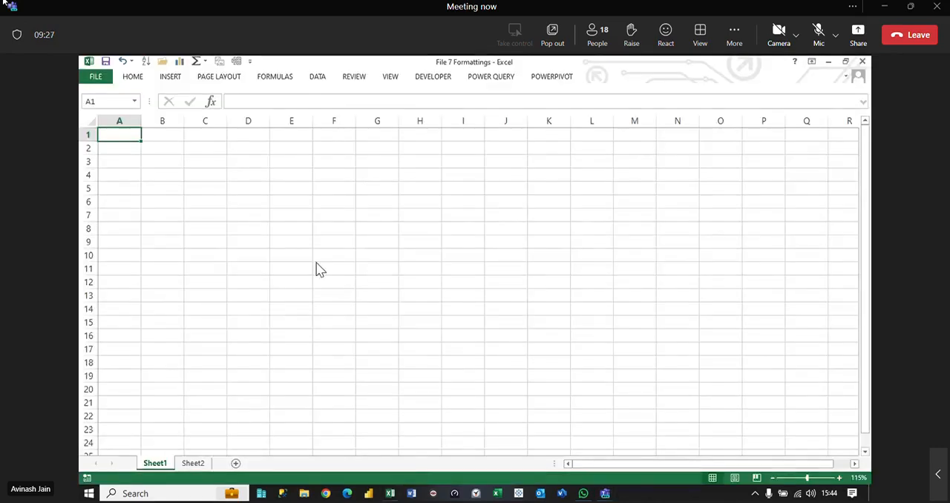
{"action": "scroll", "coordinate": [338, 277], "scroll_direction": "up", "scroll_amount": 5}
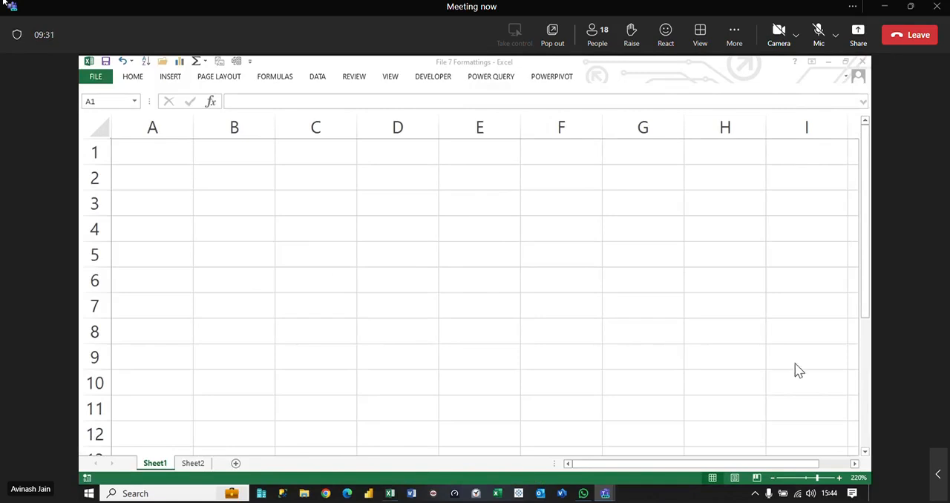
Step: Admit the participant waiting in the Teams meeting lobby and minimise the meeting window
{"action": "mouse_move", "coordinate": [605, 493]}
{"action": "left_click", "coordinate": [589, 472]}
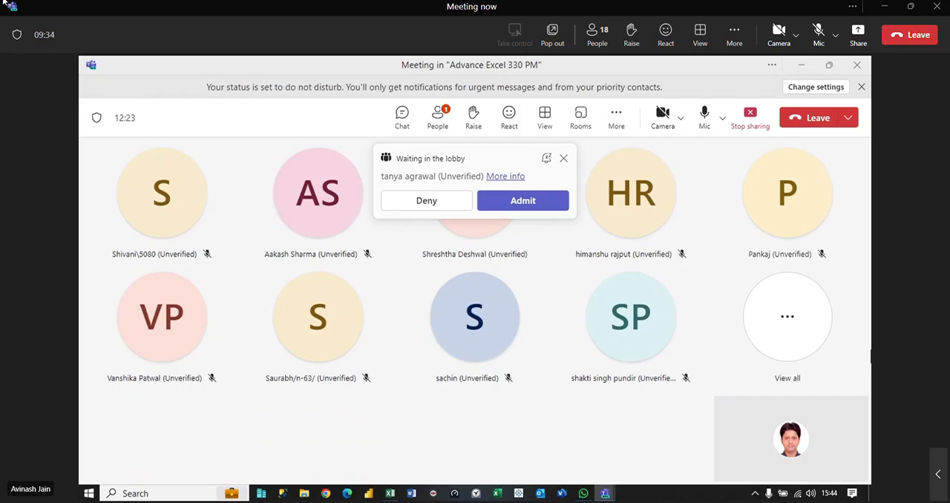
{"action": "left_click", "coordinate": [512, 202]}
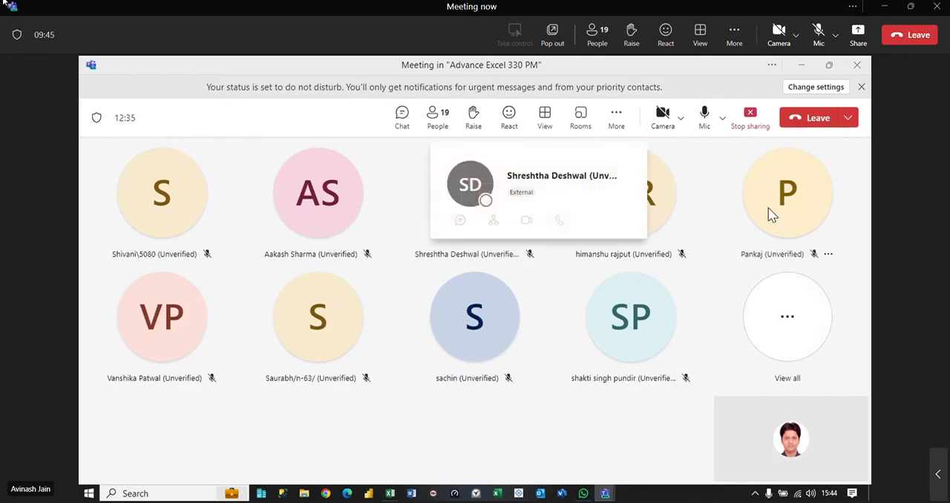
{"action": "mouse_move", "coordinate": [769, 215]}
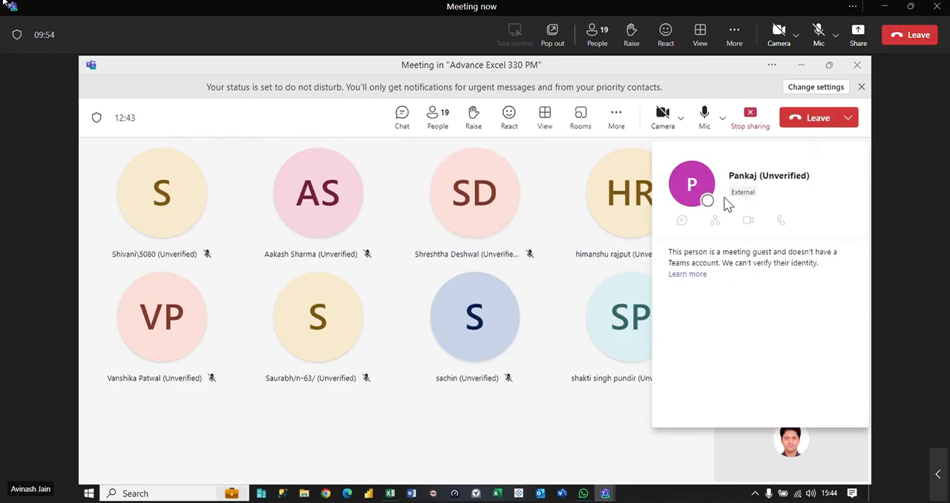
{"action": "left_click", "coordinate": [805, 66]}
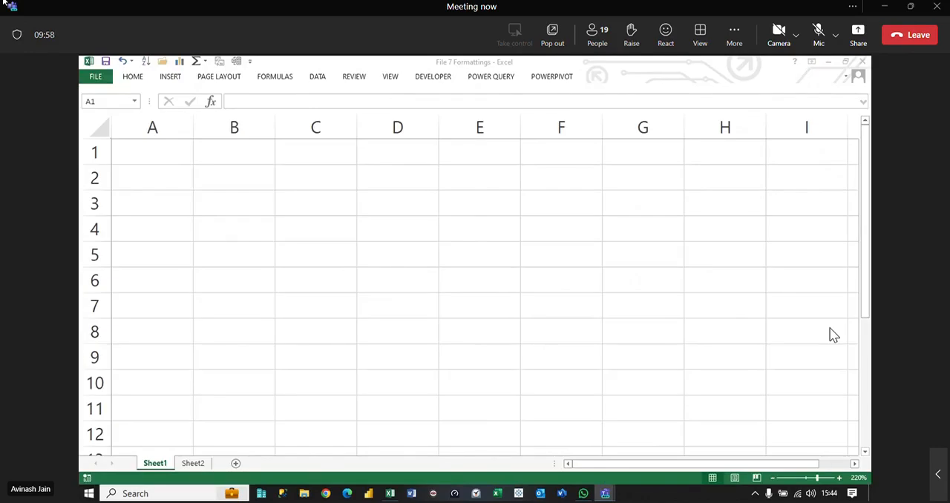
Step: Reopen File 6 Paste Special Operations from the recent workbooks
{"action": "left_click", "coordinate": [96, 77]}
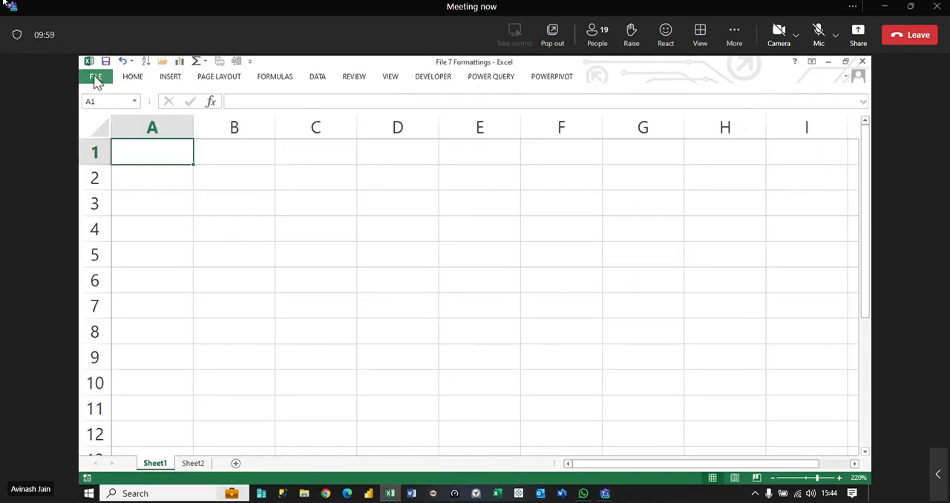
{"action": "left_click", "coordinate": [106, 148]}
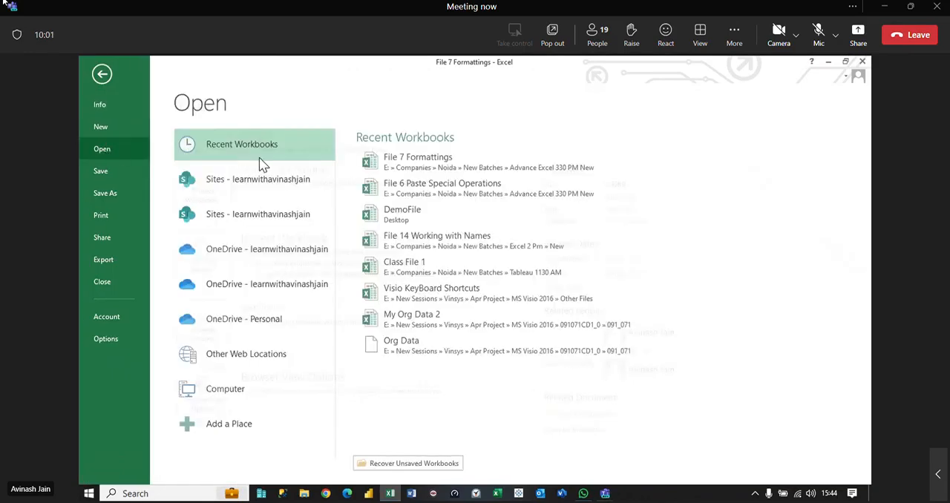
{"action": "left_click", "coordinate": [487, 191]}
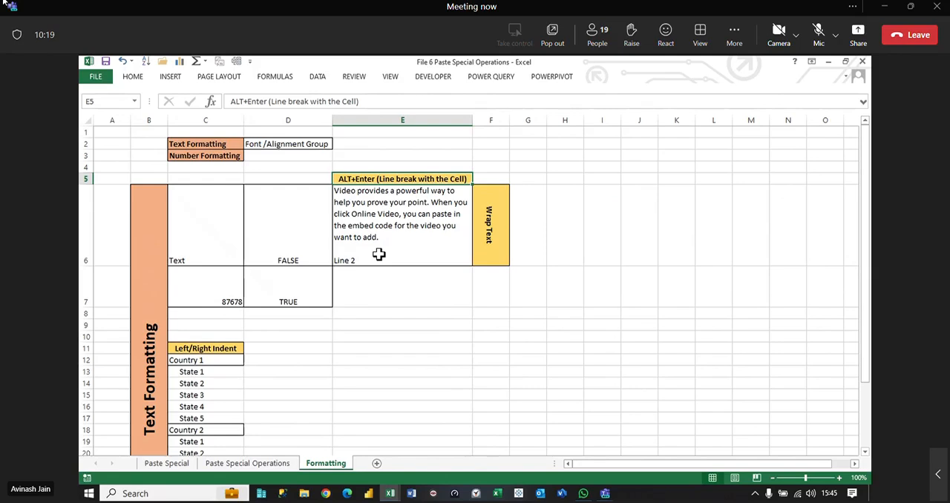
Step: Copy the text "Font /Alignment Group" from D2 into D3, beside Number Formatting, on the Formatting sheet
{"action": "left_click", "coordinate": [286, 144]}
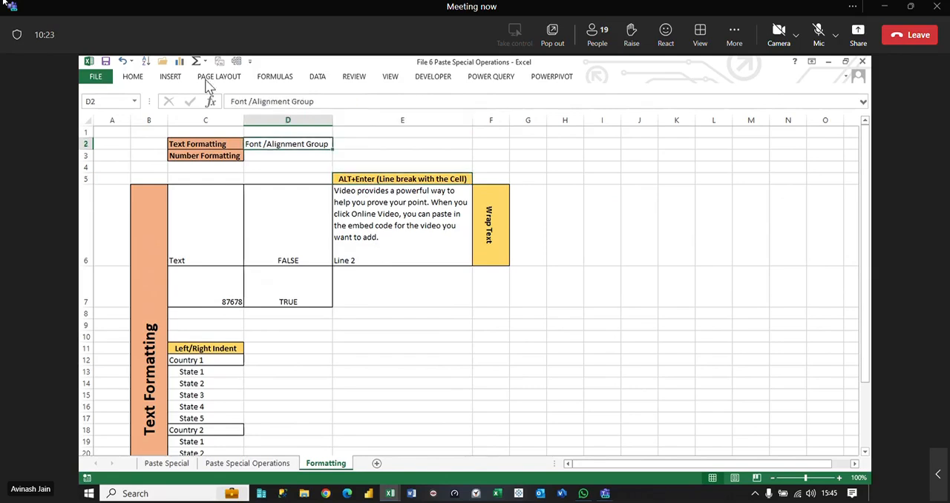
{"action": "left_click", "coordinate": [132, 77]}
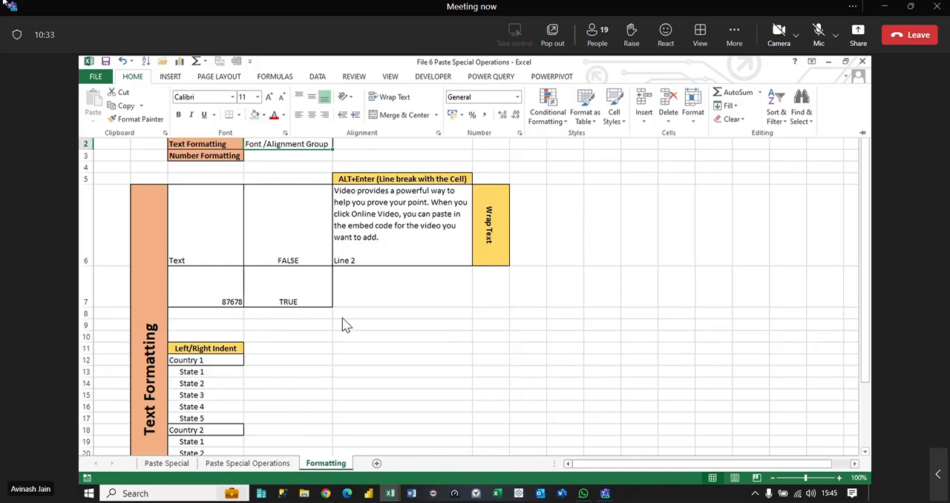
{"action": "left_click", "coordinate": [386, 330]}
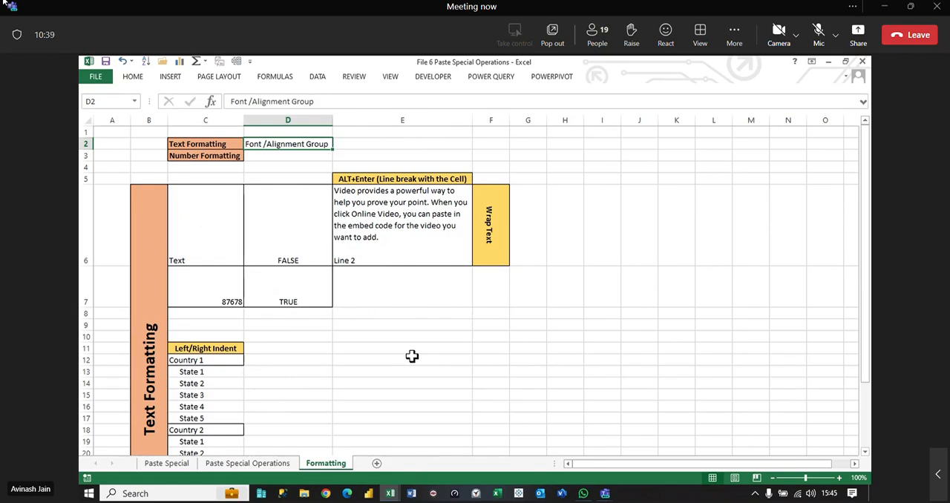
{"action": "type", "text": "Font /Alignment Group"}
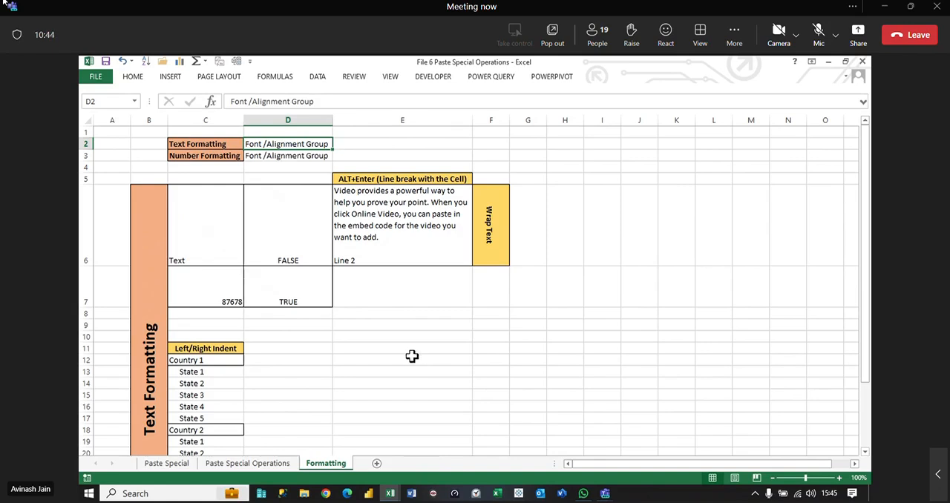
Step: Close the File 6 Paste Special Operations workbook without saving and return to the empty Sheet1 of File 7 Formattings
{"action": "left_click", "coordinate": [862, 67]}
{"action": "left_click", "coordinate": [467, 291]}
{"action": "scroll", "coordinate": [403, 325], "scroll_direction": "up", "scroll_amount": 8, "text": "ctrl"}
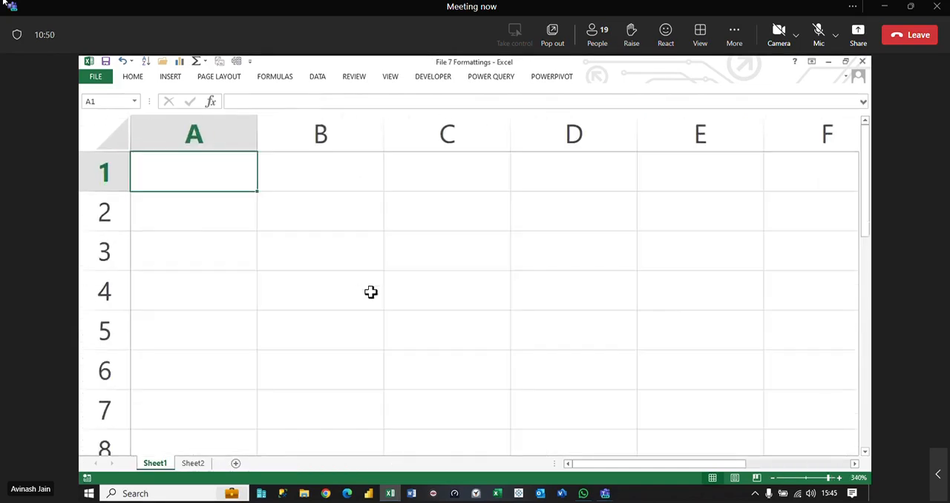
Step: Widen column B to about twice its width and enter a short first name in B2
{"action": "left_click_drag", "start_coordinate": [383, 133], "coordinate": [512, 152]}
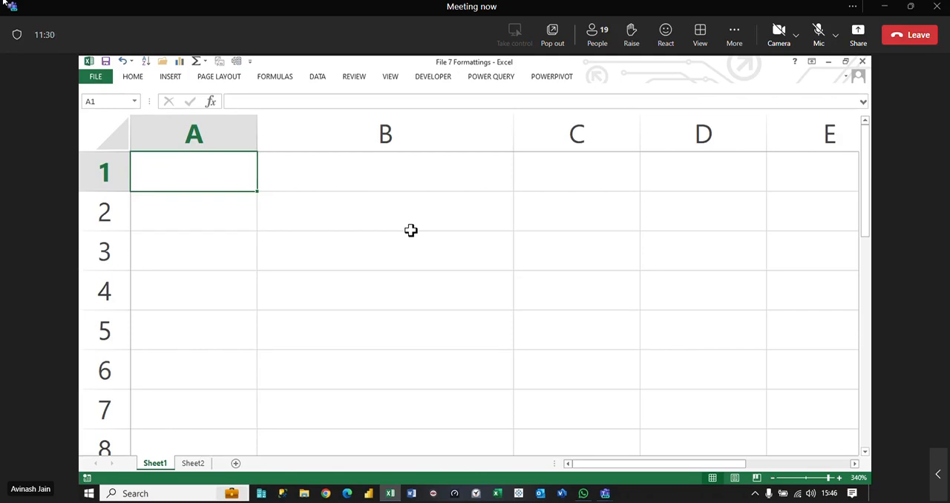
{"action": "left_click", "coordinate": [355, 208]}
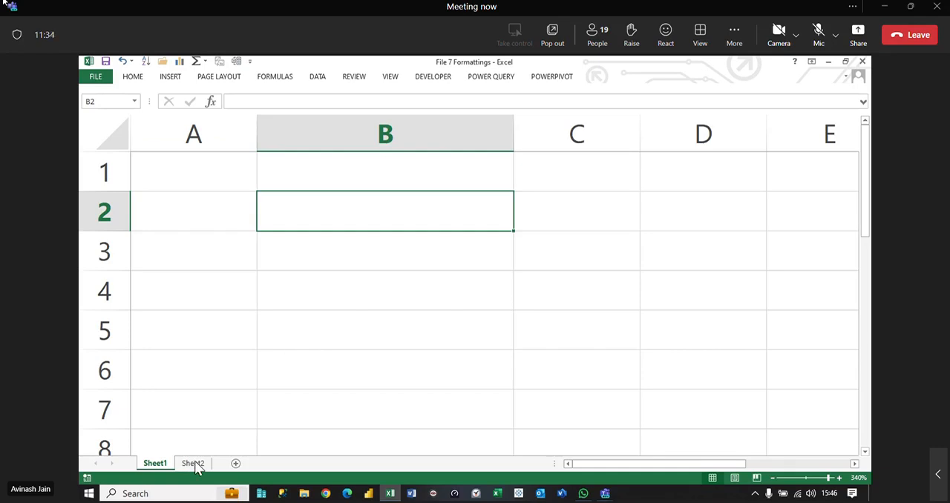
{"action": "left_click", "coordinate": [409, 335]}
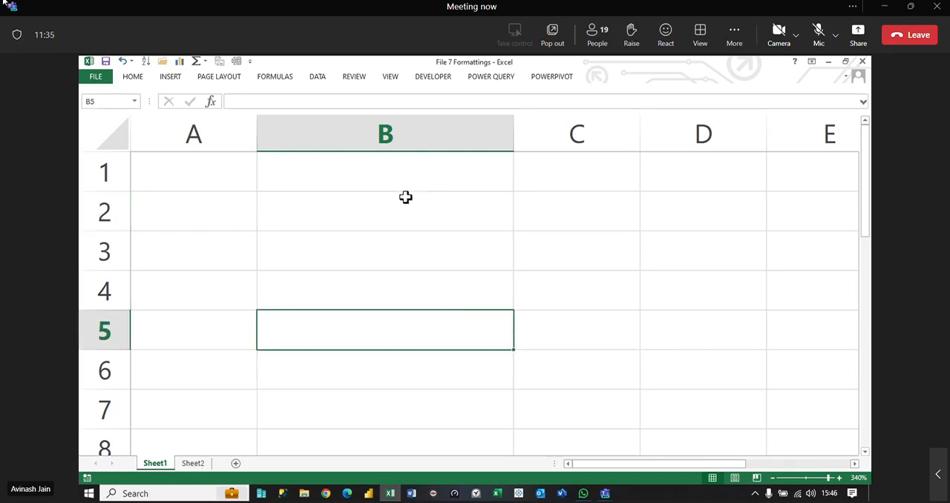
{"action": "left_click", "coordinate": [403, 221]}
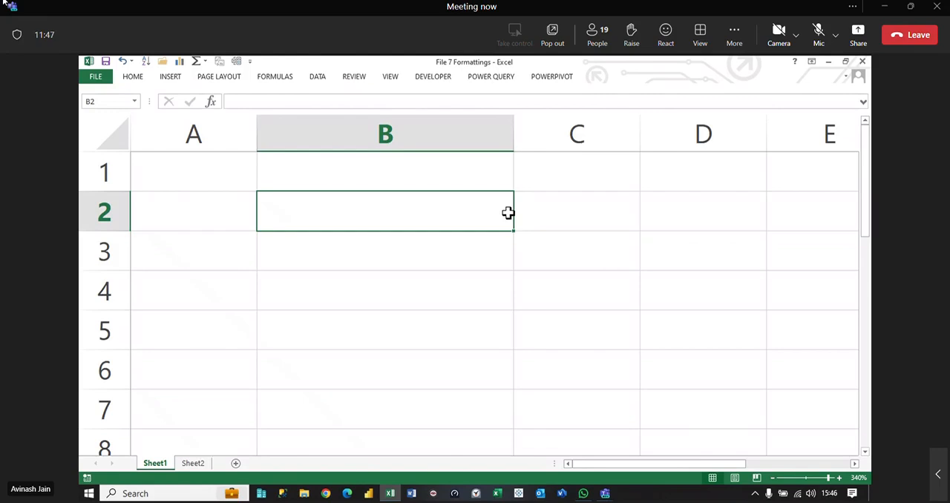
{"action": "type", "text": "Avi"}
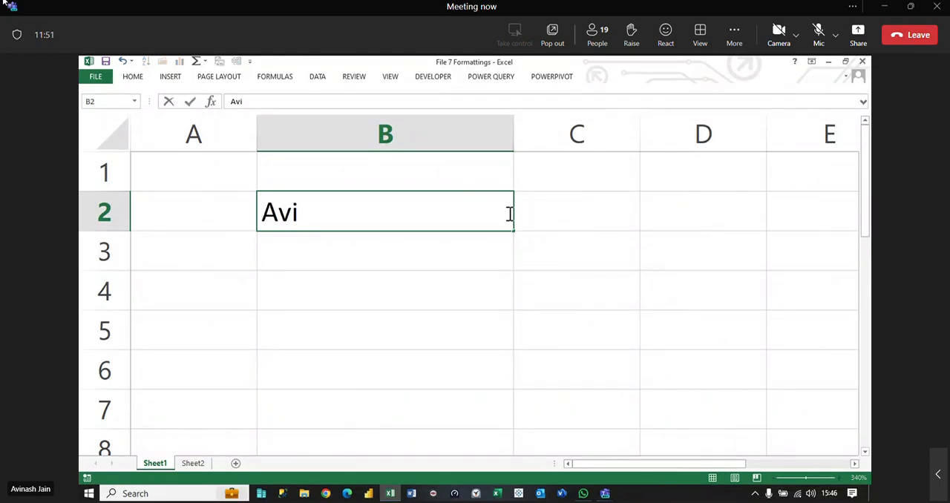
{"action": "key", "text": "Return"}
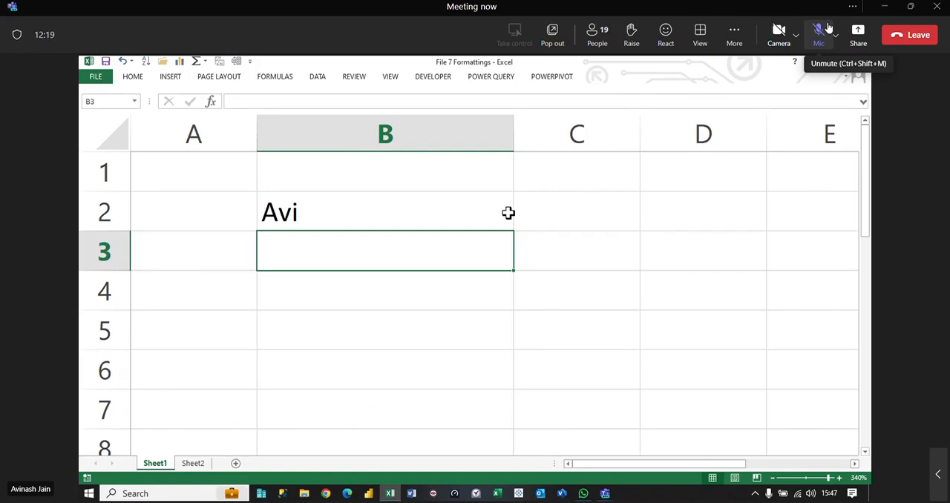
Step: Enter the number 8768 in B3 and the logical value TRUE in B4
{"action": "type", "text": "8768"}
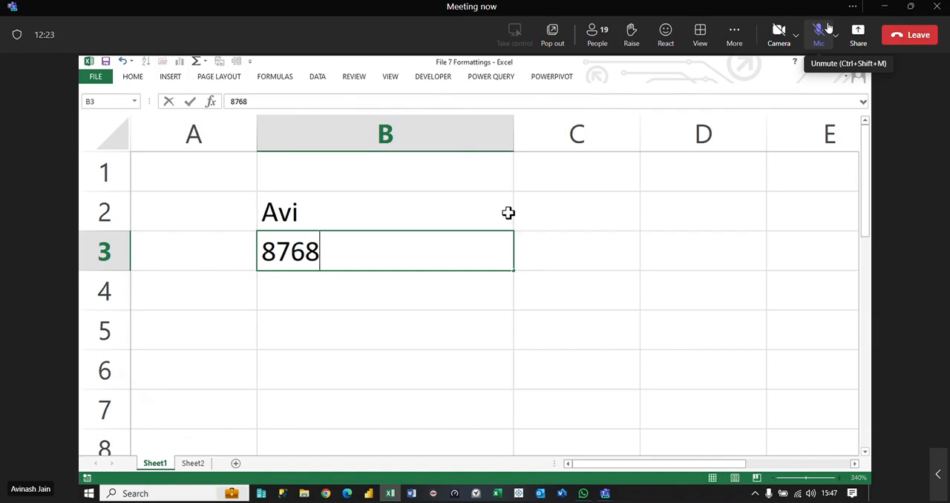
{"action": "key", "text": "Return"}
{"action": "type", "text": "t"}
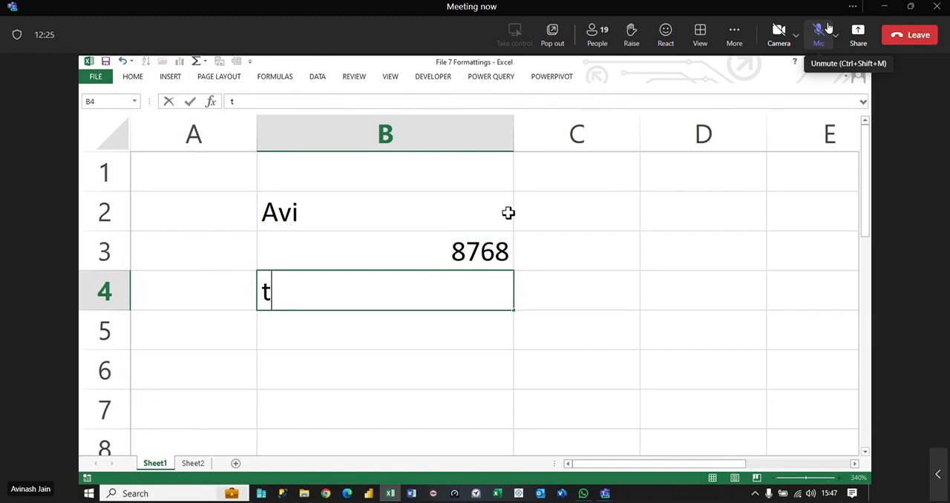
{"action": "type", "text": "rue"}
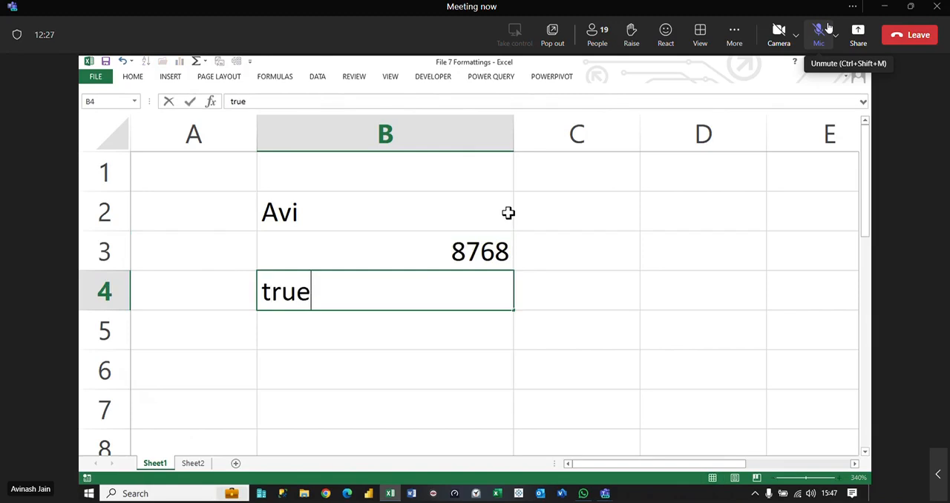
{"action": "key", "text": "Return"}
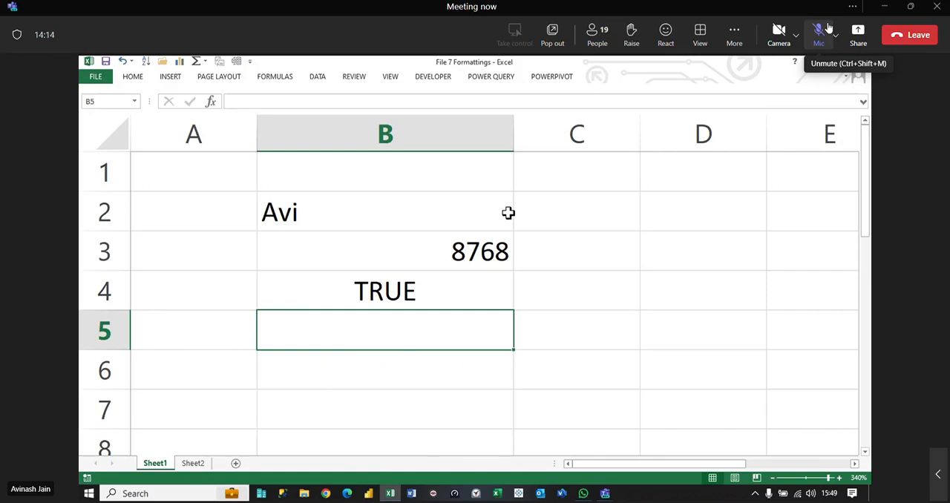
Step: Enter the mixed values dsdfs5435 in B5 and 4323-324 in B6
{"action": "type", "text": "dsdfs5435"}
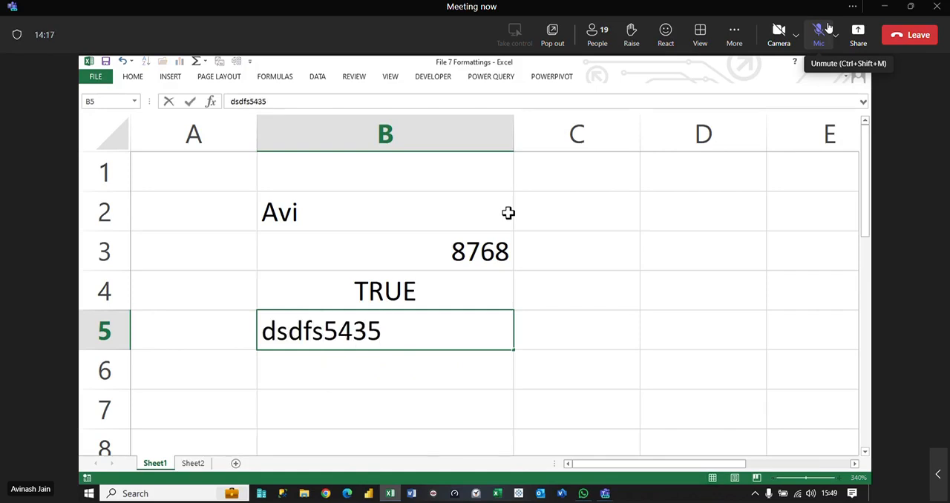
{"action": "key", "text": "Return"}
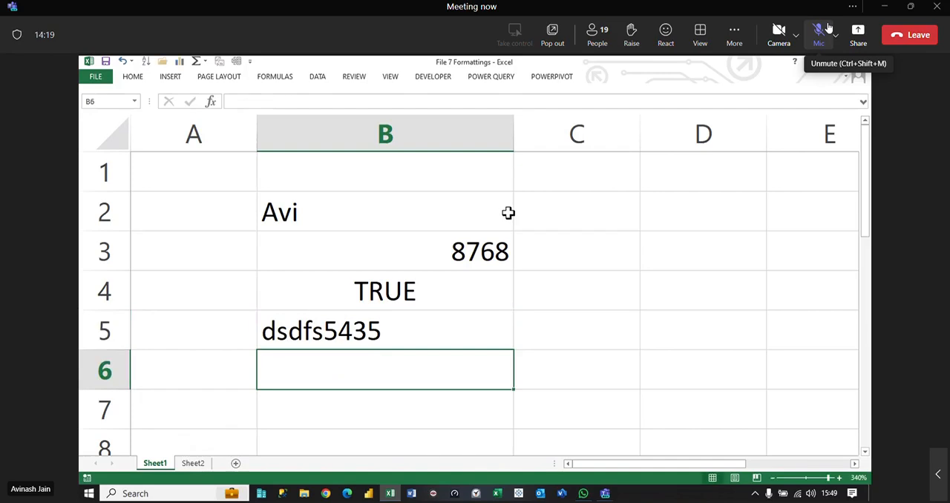
{"action": "type", "text": "4323-324"}
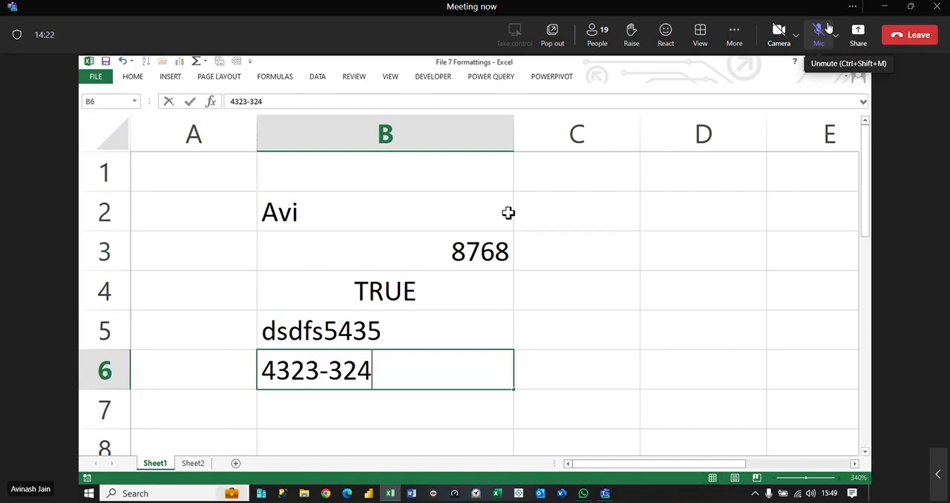
{"action": "key", "text": "Return"}
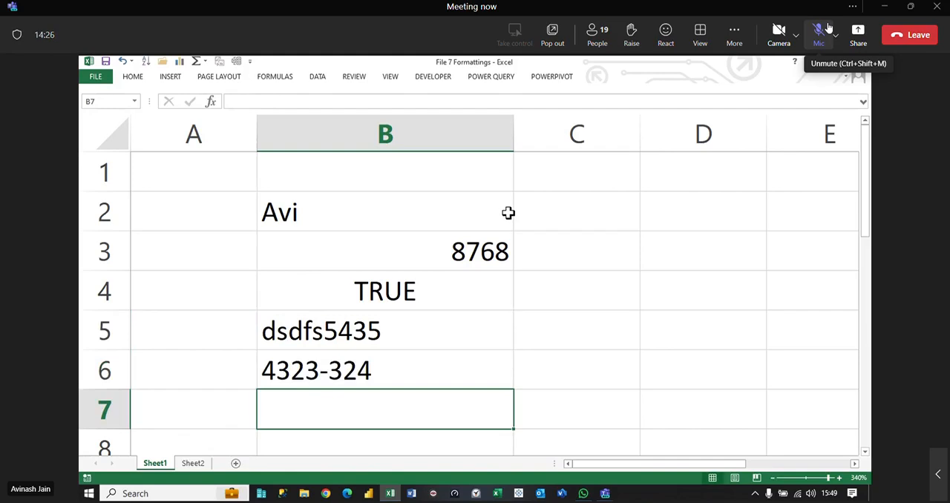
Step: Enter the date 06-04-2024 in B7
{"action": "scroll", "coordinate": [527, 322], "scroll_direction": "down", "scroll_amount": 7}
{"action": "type", "text": "06-04-2024"}
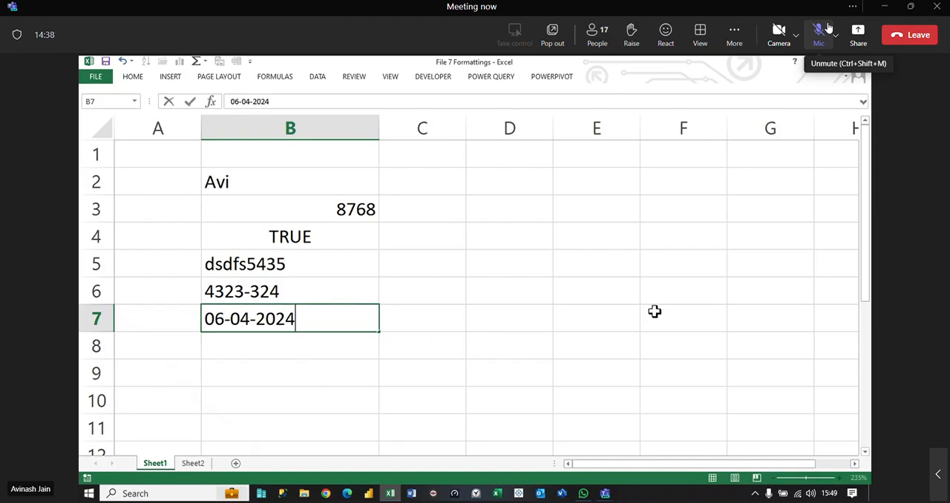
{"action": "key", "text": "Return"}
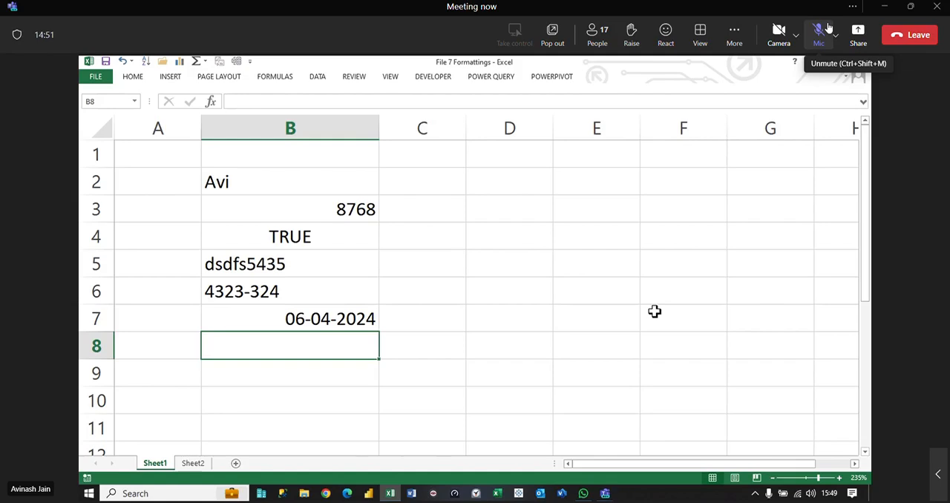
Step: Apply the General number format to the date in B7 and undo it
{"action": "key", "text": "Up"}
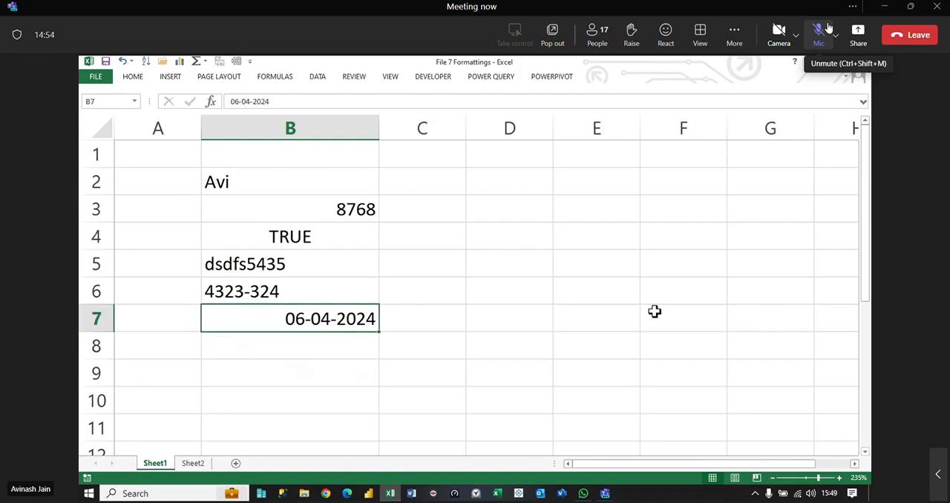
{"action": "key", "text": "ctrl+shift+asciitilde"}
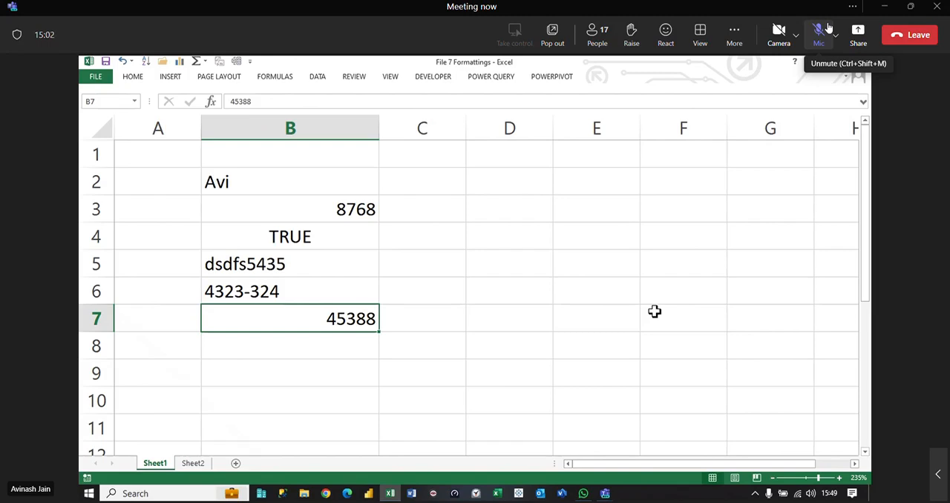
{"action": "key", "text": "ctrl+z"}
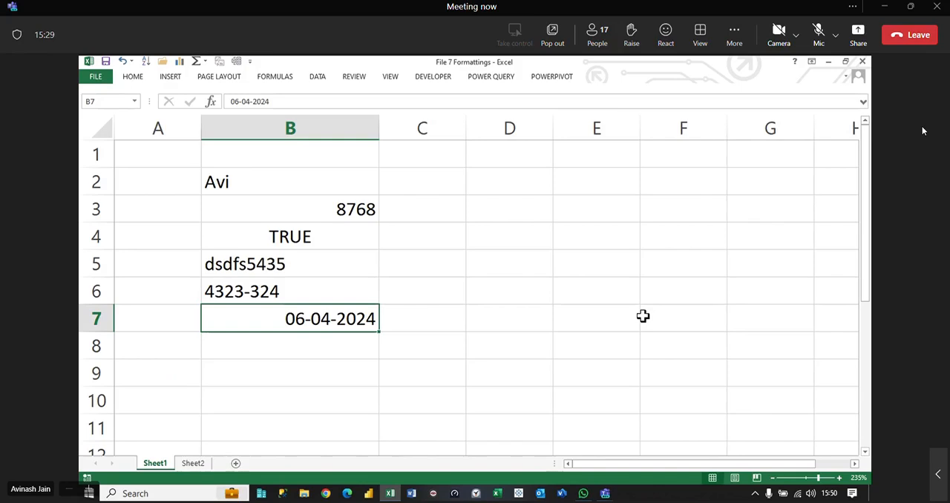
Step: Enter the dates 1/1/1900 in B8 and 31/12/9999 in B9
{"action": "left_click", "coordinate": [340, 338]}
{"action": "type", "text": "1/1/1900"}
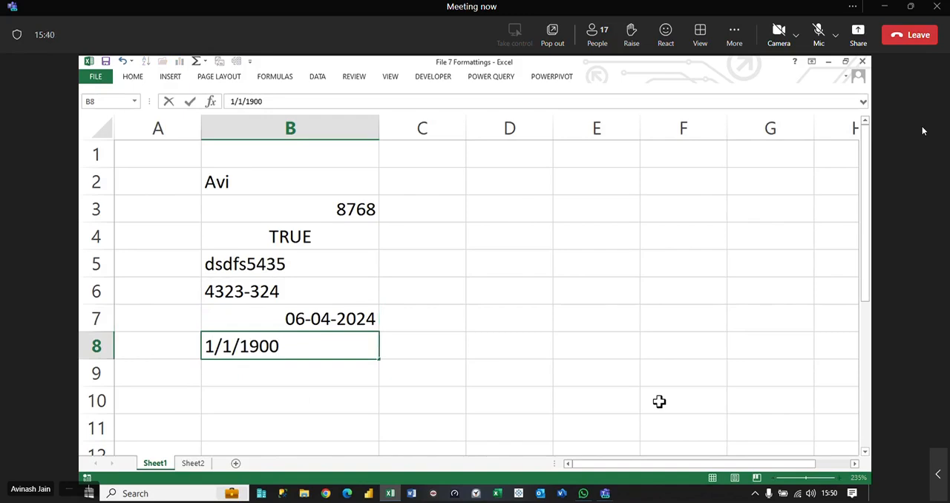
{"action": "key", "text": "Return"}
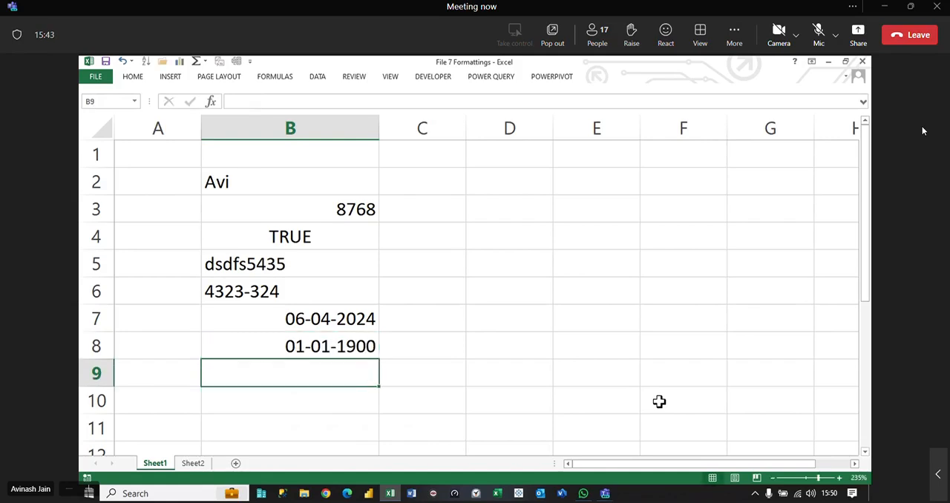
{"action": "type", "text": "31/12/"}
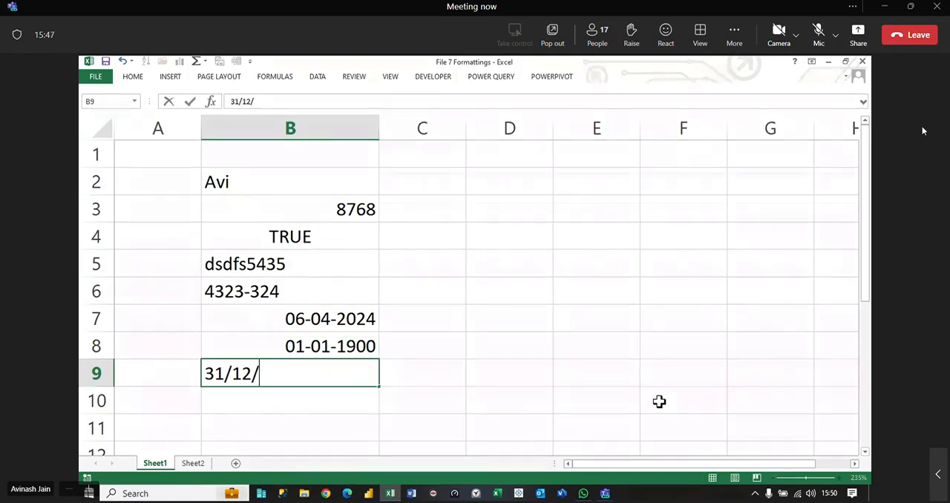
{"action": "type", "text": "99999"}
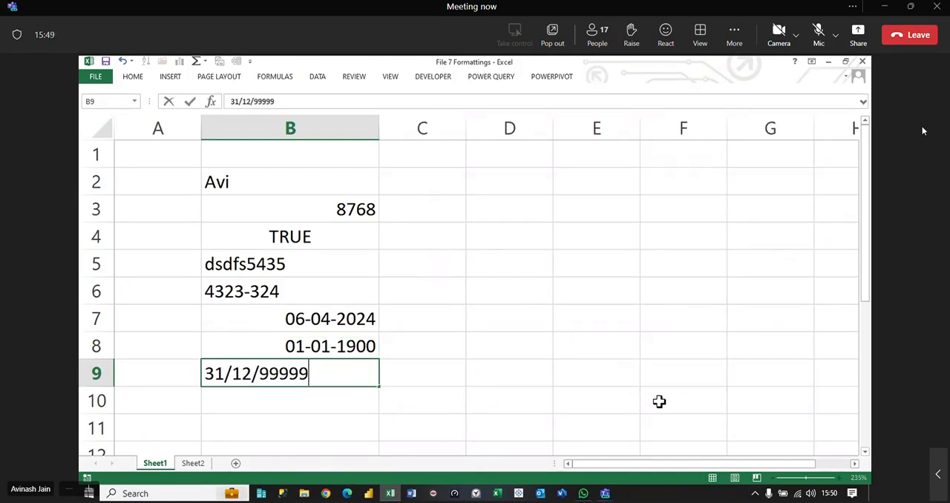
{"action": "key", "text": "BackSpace"}
{"action": "key", "text": "Return"}
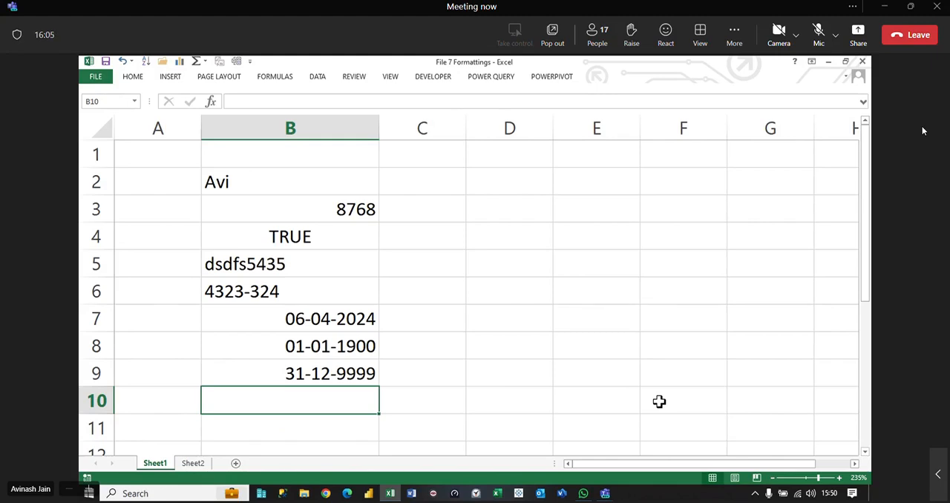
Step: Enter 31/12/1899 in B10, below the other dates
{"action": "type", "text": "31/12/"}
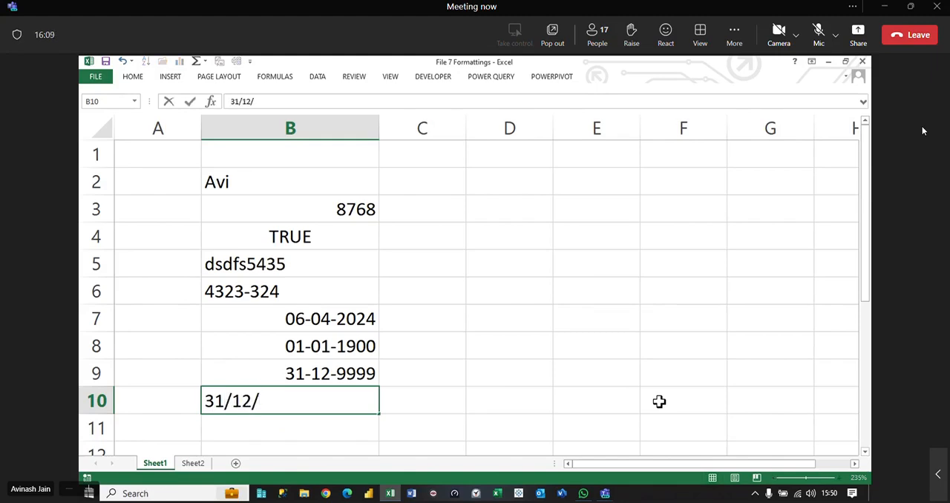
{"action": "type", "text": "1899"}
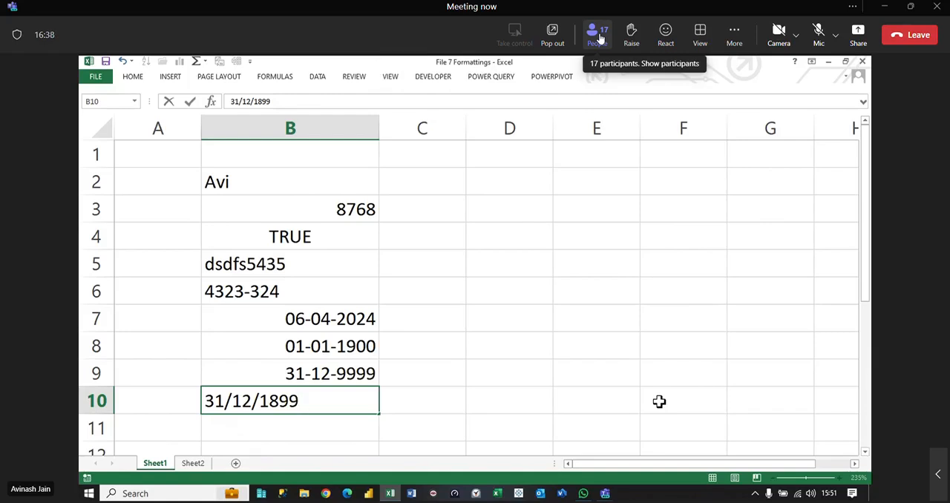
{"action": "key", "text": "Return"}
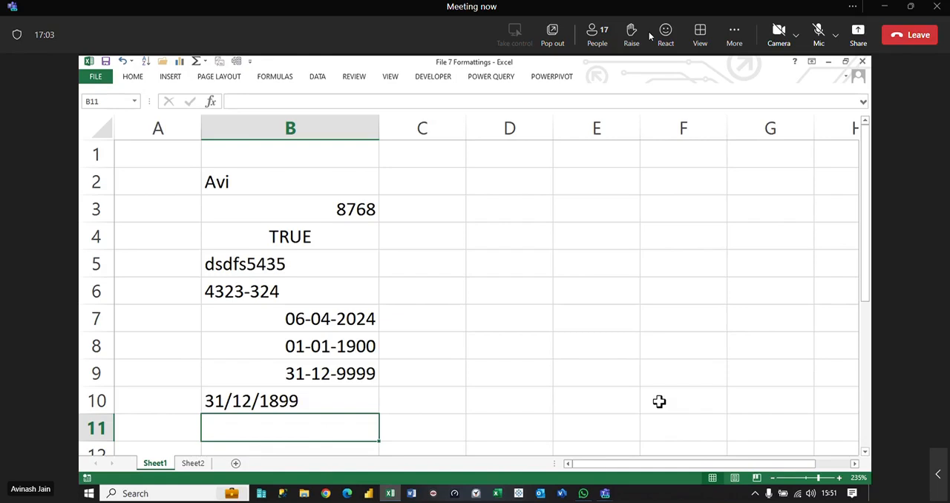
Step: Right-align the 31/12/1899 entry in B10
{"action": "left_click", "coordinate": [312, 401]}
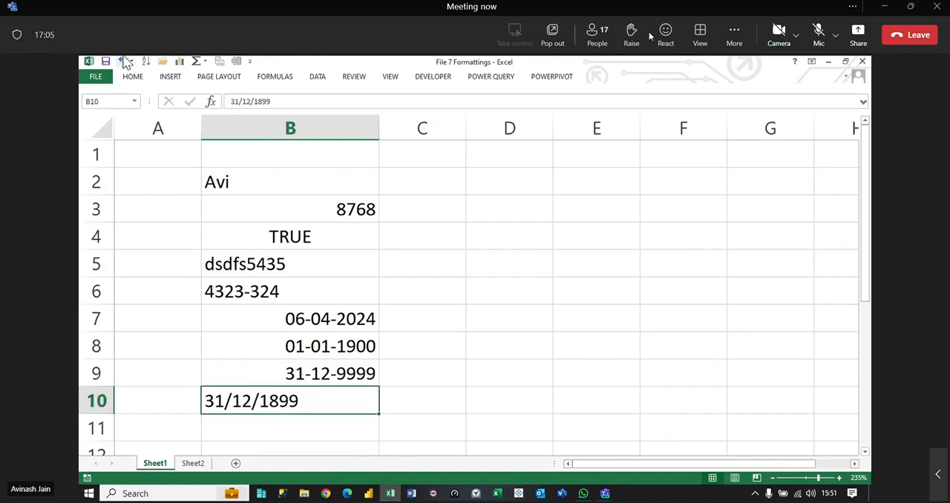
{"action": "left_click", "coordinate": [134, 77]}
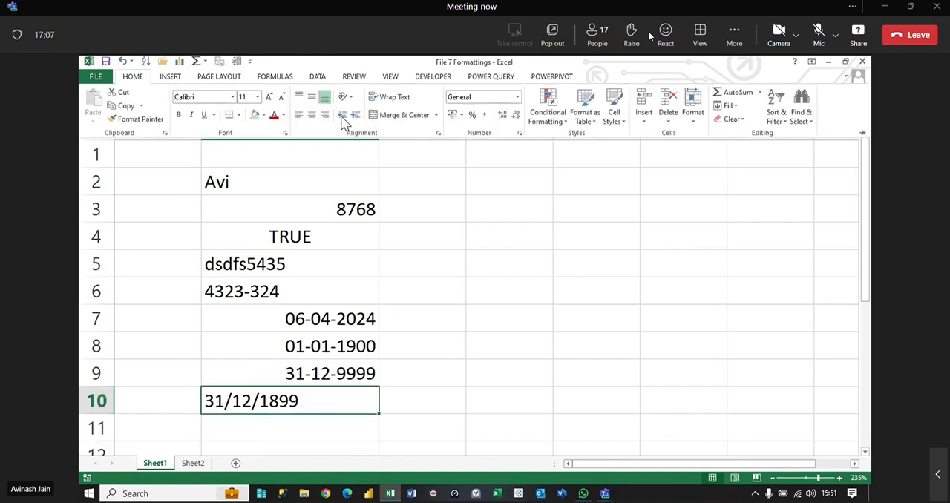
{"action": "left_click", "coordinate": [324, 115]}
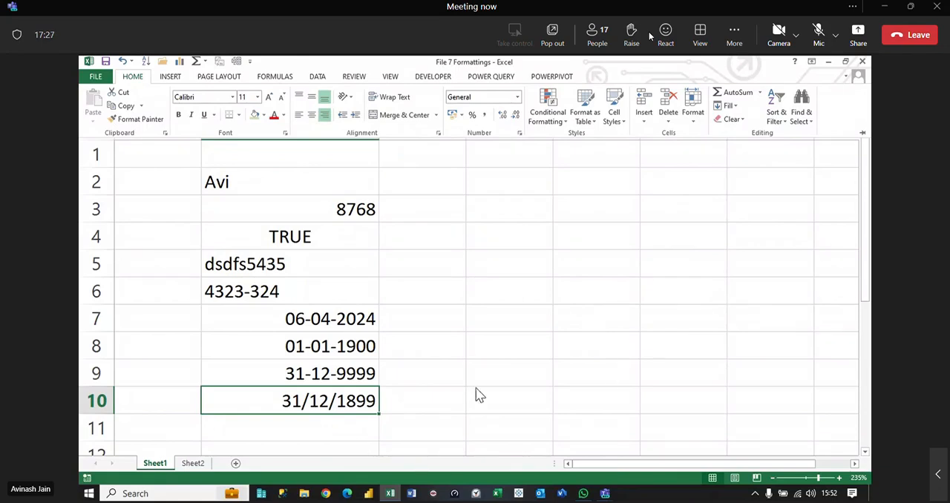
Step: Enter a YEAR formula in C7 that refers to B7, and fill it down through C10
{"action": "left_click", "coordinate": [428, 318]}
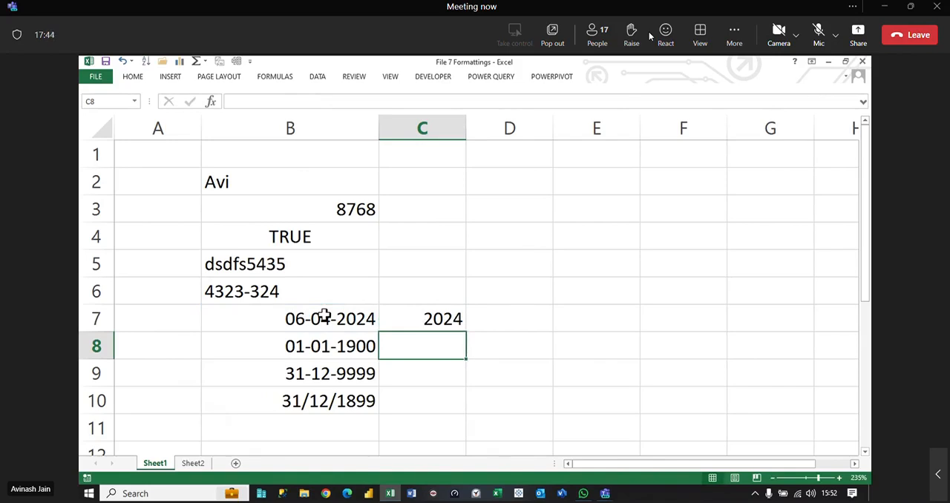
{"action": "left_click", "coordinate": [428, 324]}
{"action": "left_click_drag", "start_coordinate": [466, 332], "coordinate": [458, 354]}
{"action": "left_click", "coordinate": [458, 355]}
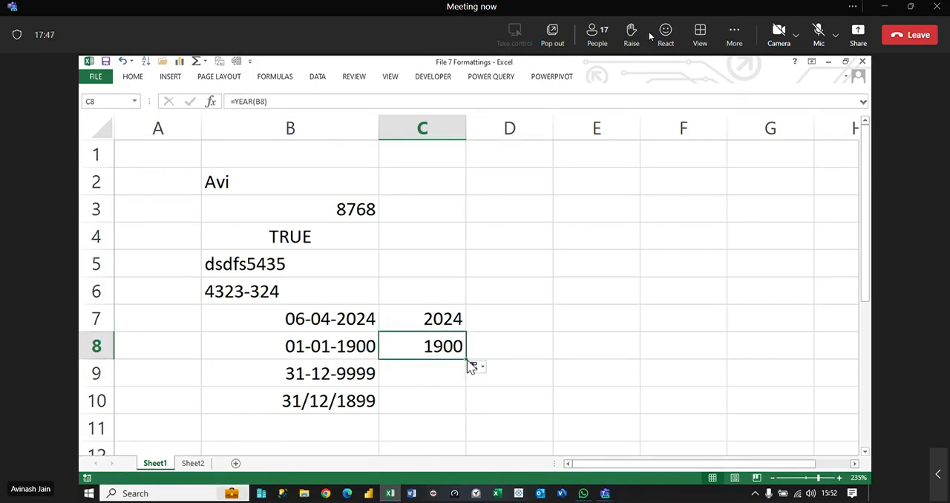
{"action": "left_click_drag", "start_coordinate": [466, 359], "coordinate": [464, 420]}
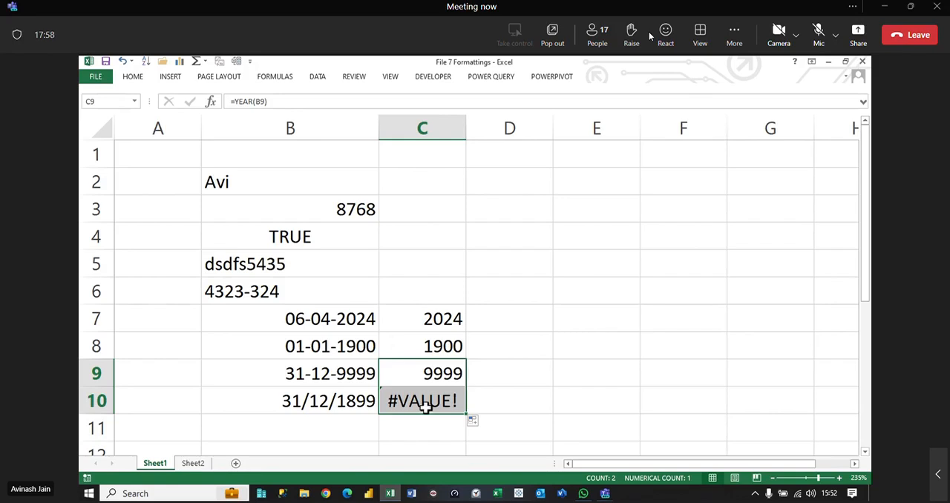
Step: Remove the right alignment from the 31/12/1899 entry in B10
{"action": "left_click", "coordinate": [320, 403]}
{"action": "left_click", "coordinate": [132, 76]}
{"action": "left_click", "coordinate": [325, 115]}
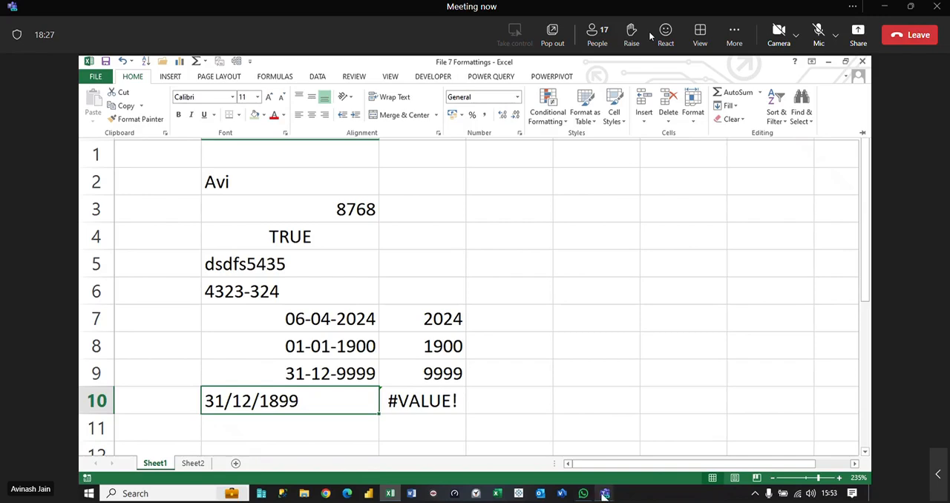
Step: Switch to the Teams meeting window to view the participants
{"action": "mouse_move", "coordinate": [605, 492]}
{"action": "left_click", "coordinate": [607, 466]}
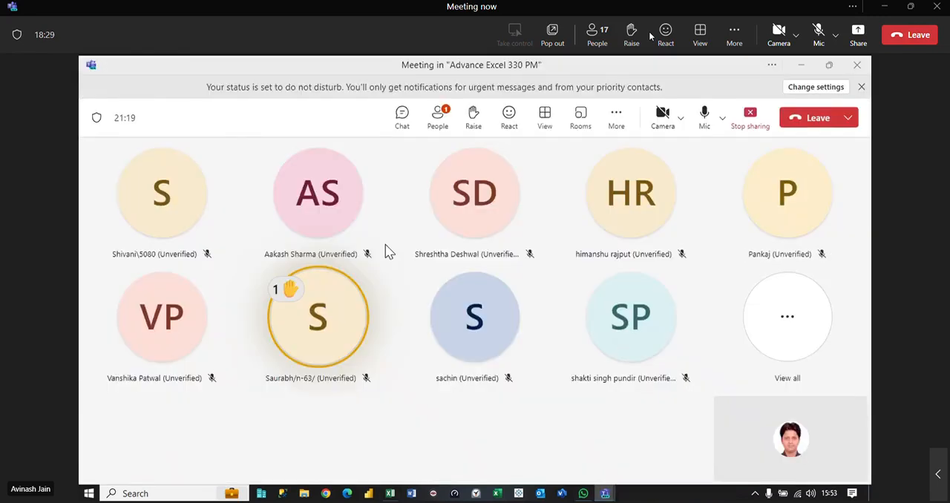
Step: View the meeting's participants list and one guest's profile card, and briefly unmute the microphone
{"action": "left_click", "coordinate": [442, 117]}
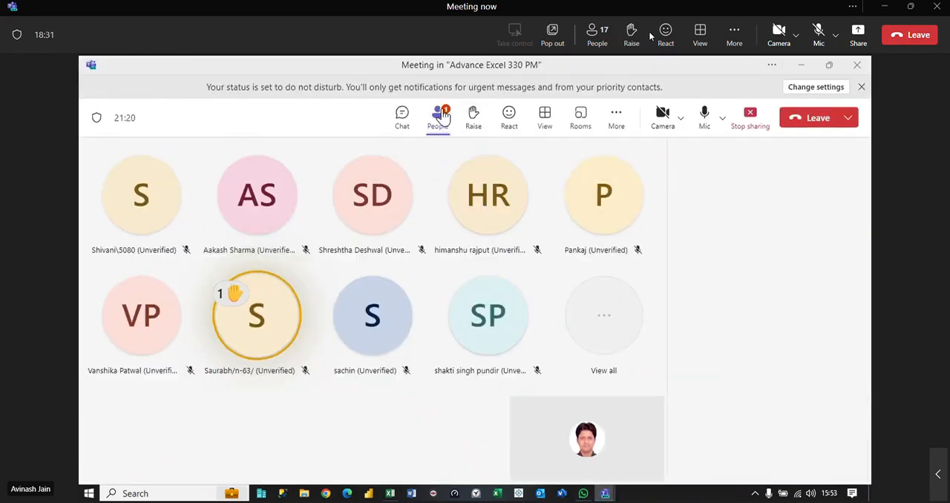
{"action": "left_click", "coordinate": [605, 200]}
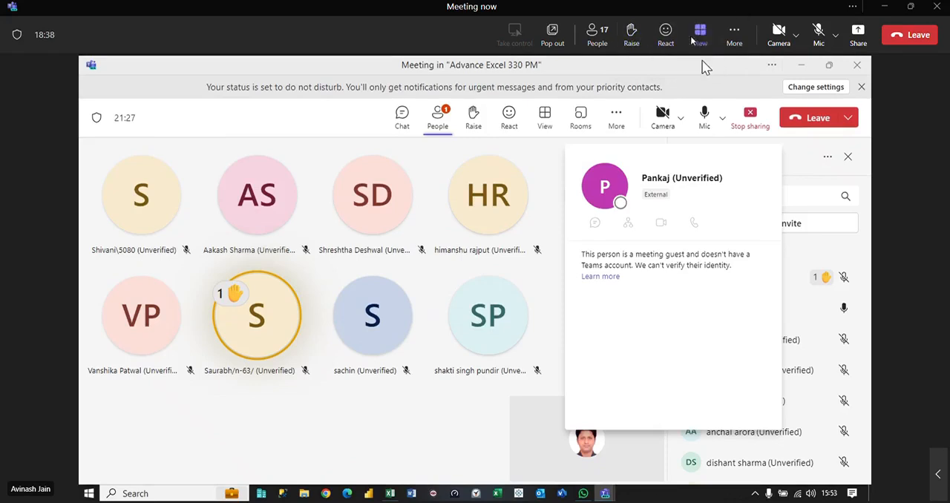
{"action": "left_click", "coordinate": [820, 31]}
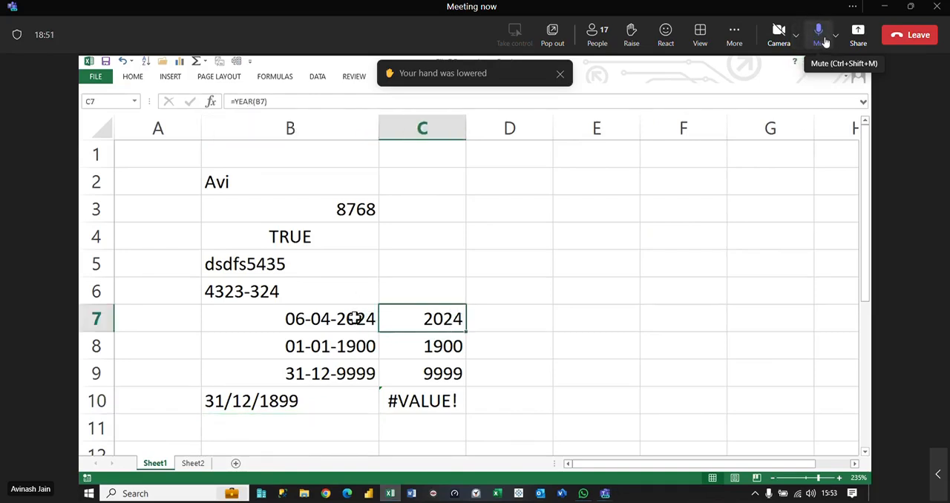
{"action": "left_click", "coordinate": [822, 34]}
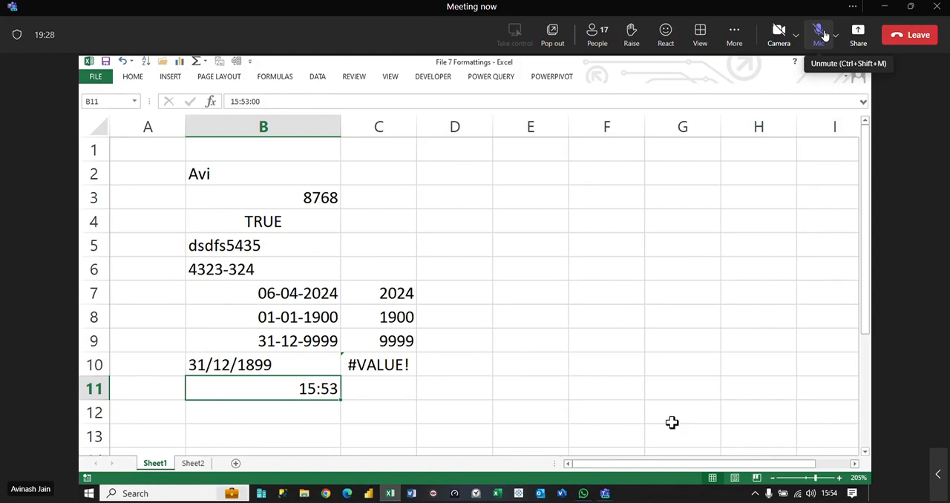
Step: Enter the number 1 in D8, in the row of the 01-01-1900 date, and 44 in E8
{"action": "left_click", "coordinate": [307, 318]}
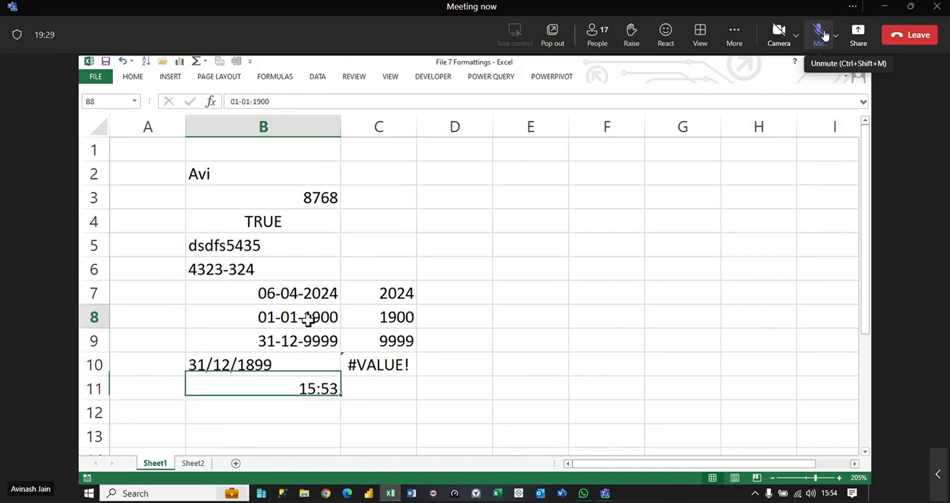
{"action": "left_click", "coordinate": [481, 319]}
{"action": "type", "text": "1"}
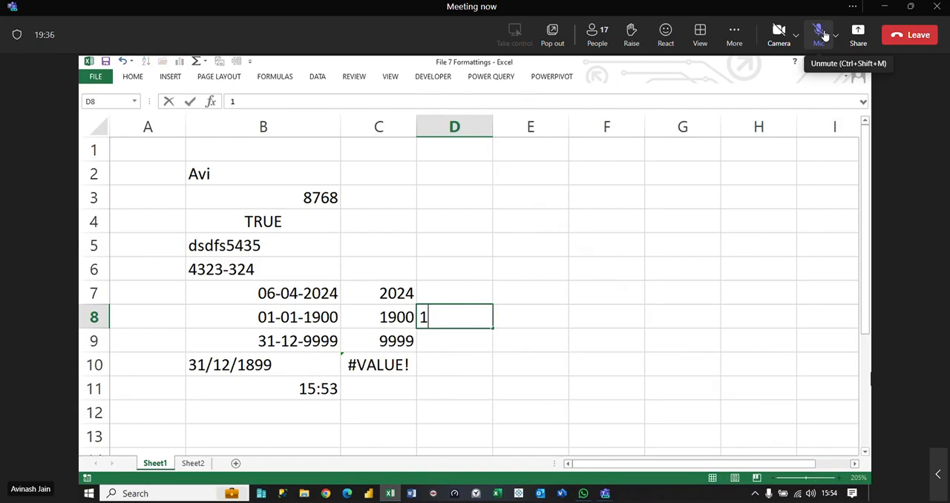
{"action": "key", "text": "Return"}
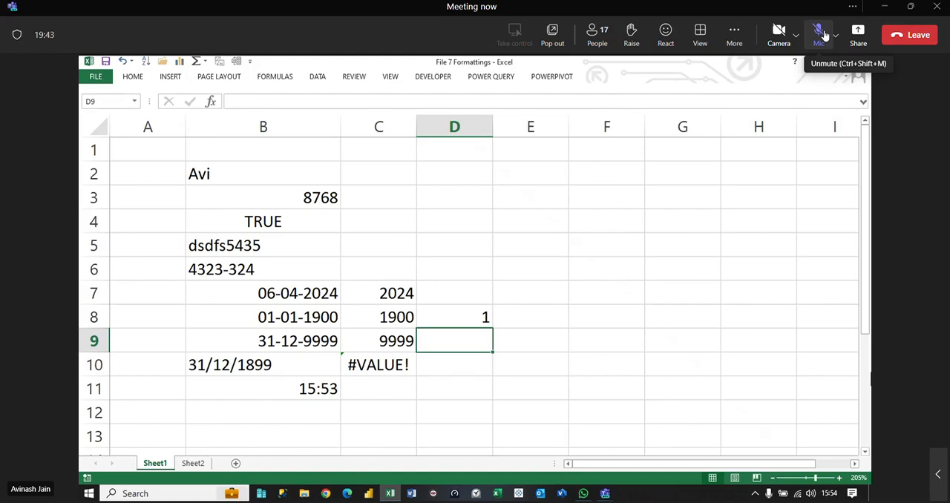
{"action": "key", "text": "Up"}
{"action": "key", "text": "Right"}
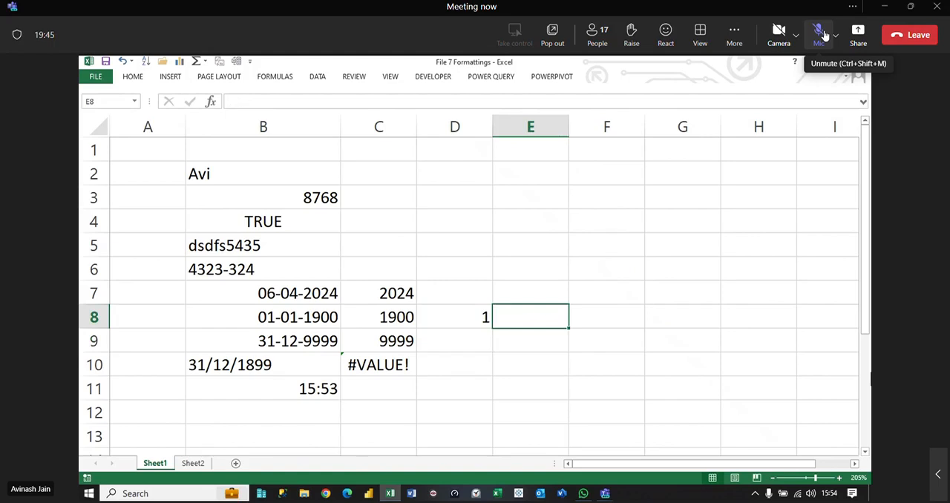
{"action": "type", "text": "44"}
{"action": "key", "text": "Return"}
{"action": "key", "text": "Up"}
Step: Switch to the Teams meeting window, admit the participant waiting in the lobby, and return to the workbook
{"action": "left_click", "coordinate": [604, 494]}
{"action": "left_click", "coordinate": [587, 475]}
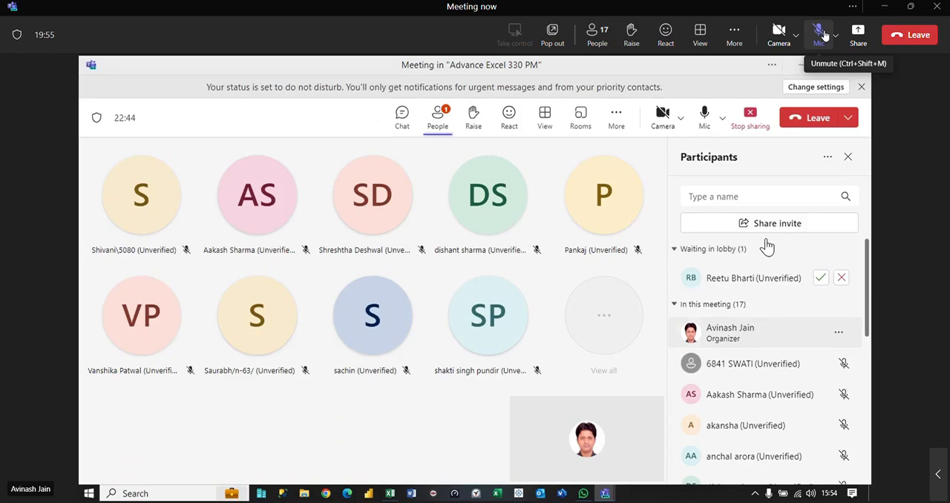
{"action": "left_click", "coordinate": [821, 278]}
{"action": "left_click", "coordinate": [801, 67]}
Step: Format the number 44 in E8 as a date and set its number format to Short Date
{"action": "left_click", "coordinate": [598, 316]}
{"action": "key", "text": "Left"}
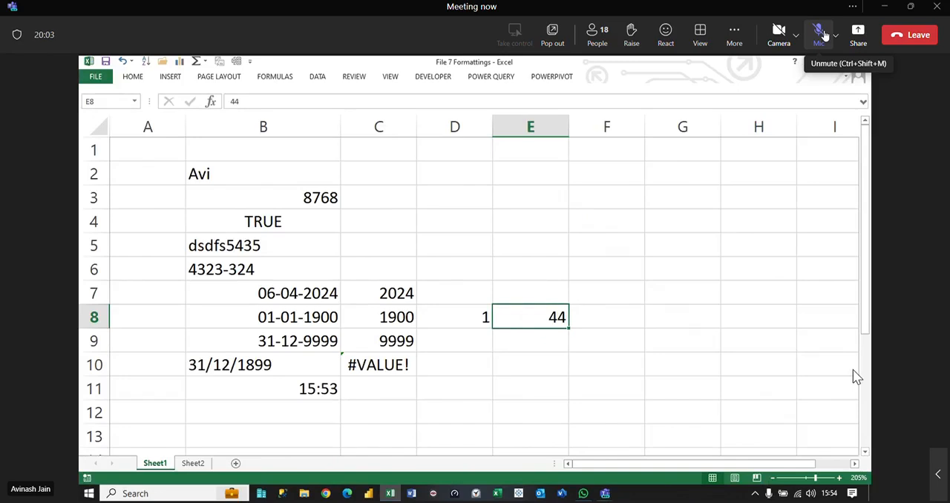
{"action": "key", "text": "ctrl+shift+3"}
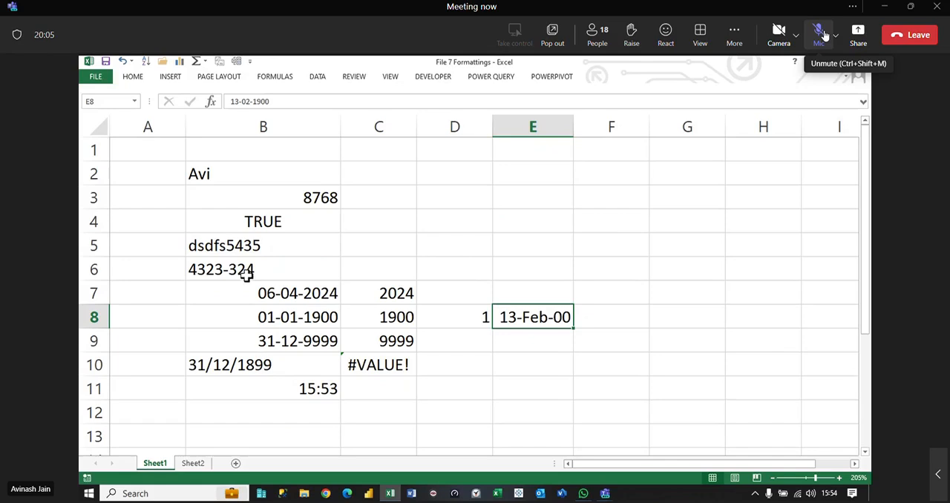
{"action": "left_click", "coordinate": [134, 77]}
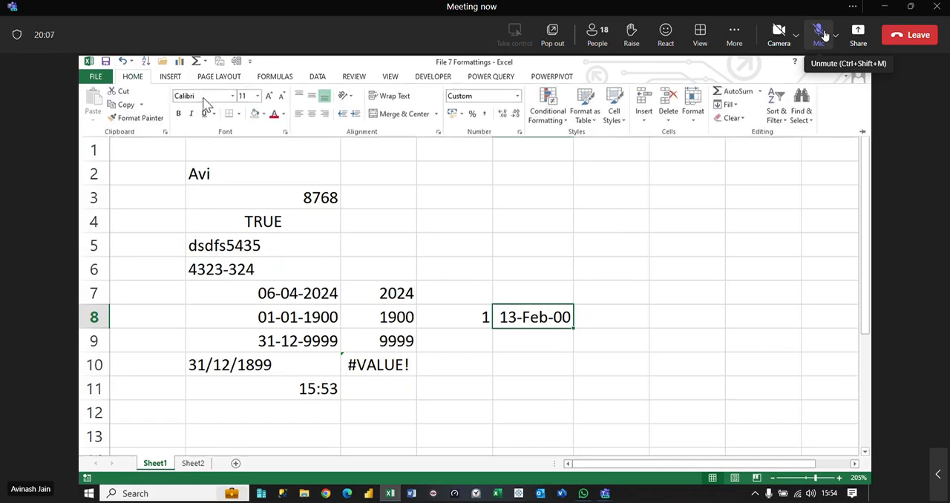
{"action": "left_click", "coordinate": [517, 97]}
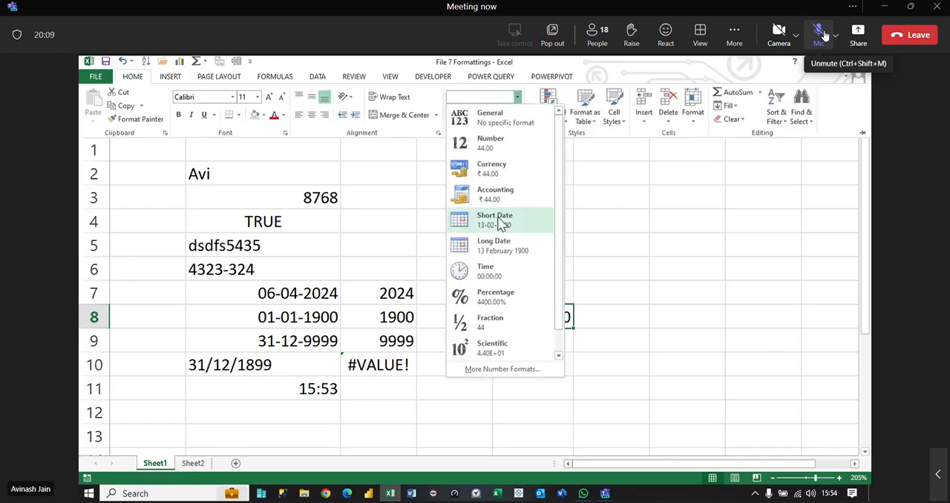
{"action": "left_click", "coordinate": [511, 222]}
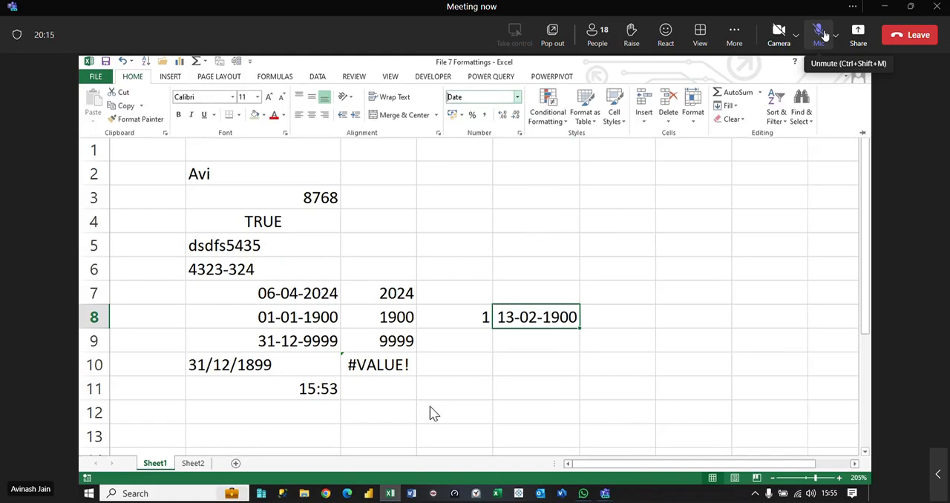
{"action": "key", "text": "ctrl+F1"}
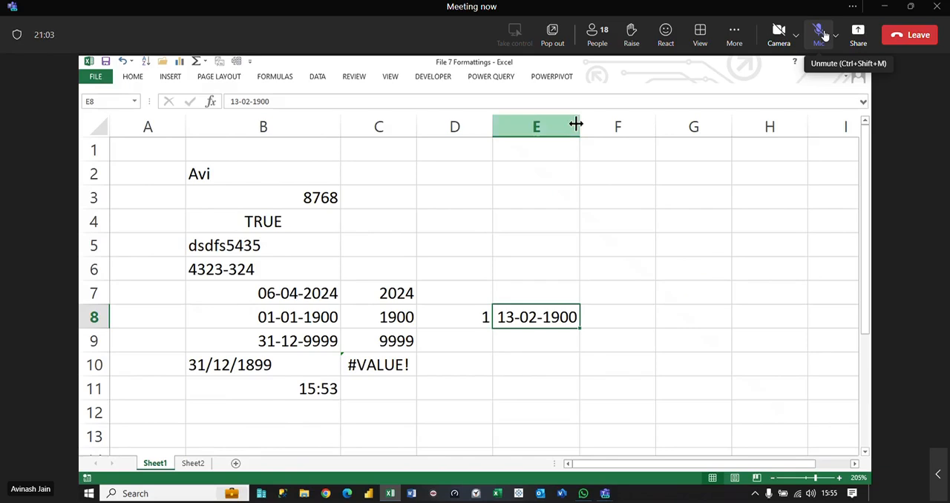
Step: Widen column E to give the date in E8 more room
{"action": "left_click_drag", "start_coordinate": [578, 127], "coordinate": [613, 127]}
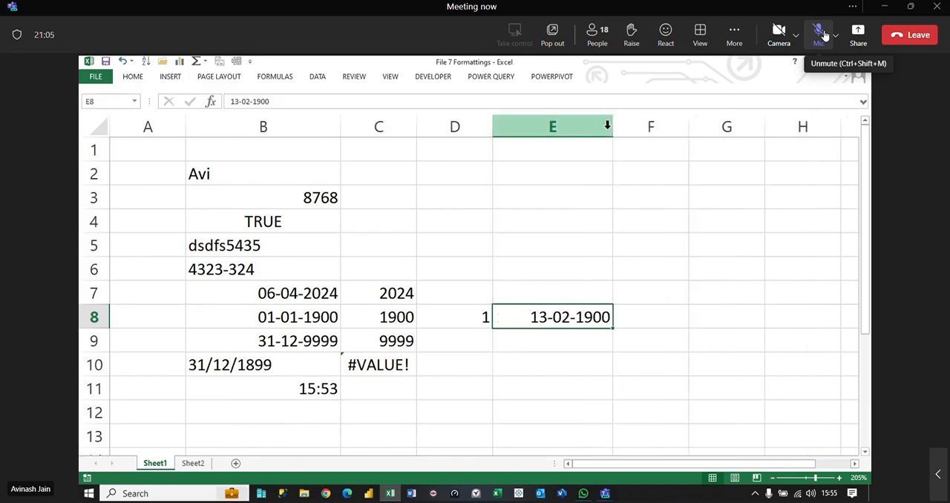
{"action": "left_click", "coordinate": [547, 335]}
{"action": "left_click", "coordinate": [556, 314]}
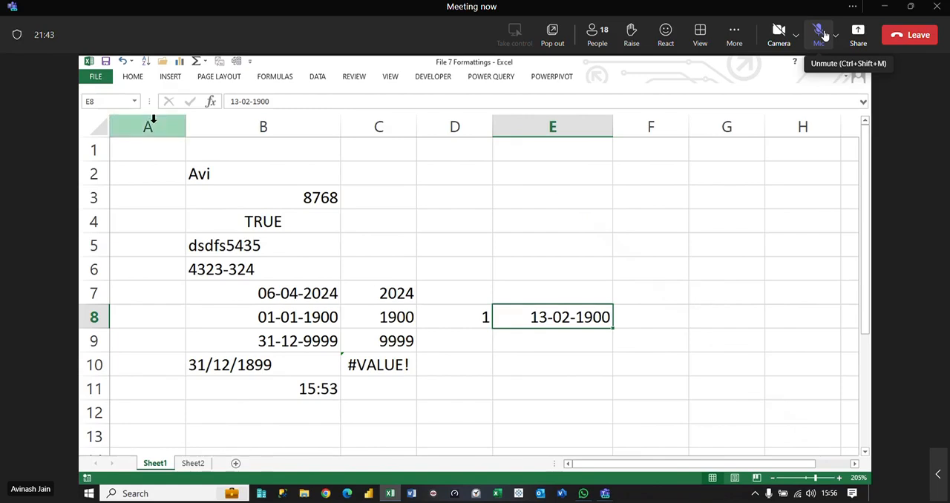
Step: Display the date in B7 in the General number format
{"action": "left_click", "coordinate": [298, 290]}
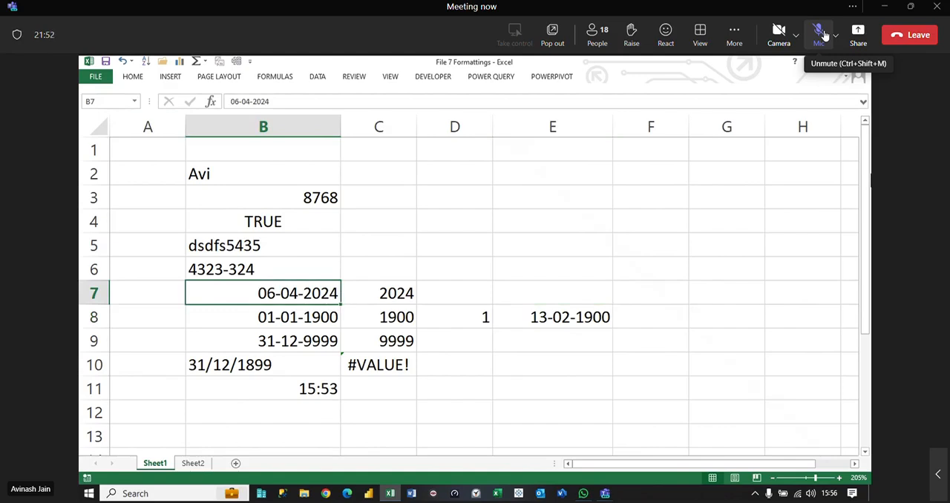
{"action": "key", "text": "ctrl+shift+asciitilde"}
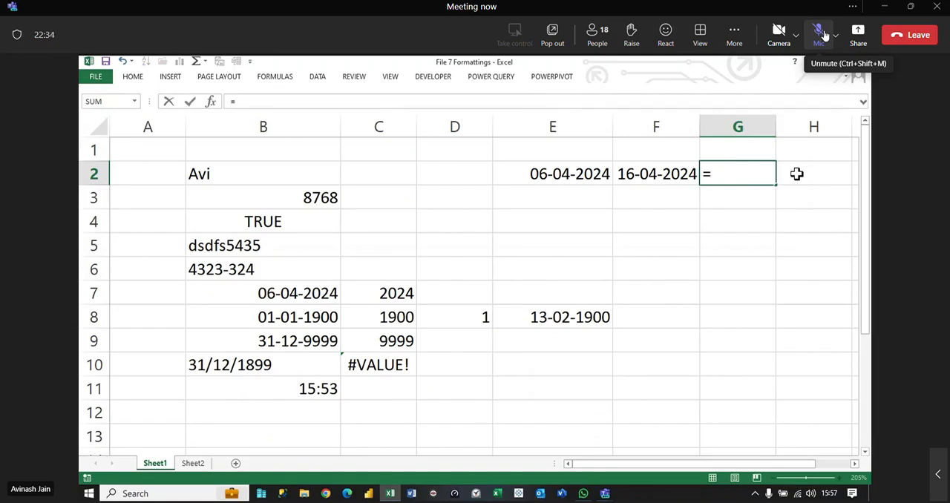
Step: Complete the formula =F2-E2 in G2 to calculate the days between the two dates
{"action": "left_click", "coordinate": [653, 175]}
{"action": "type", "text": "-"}
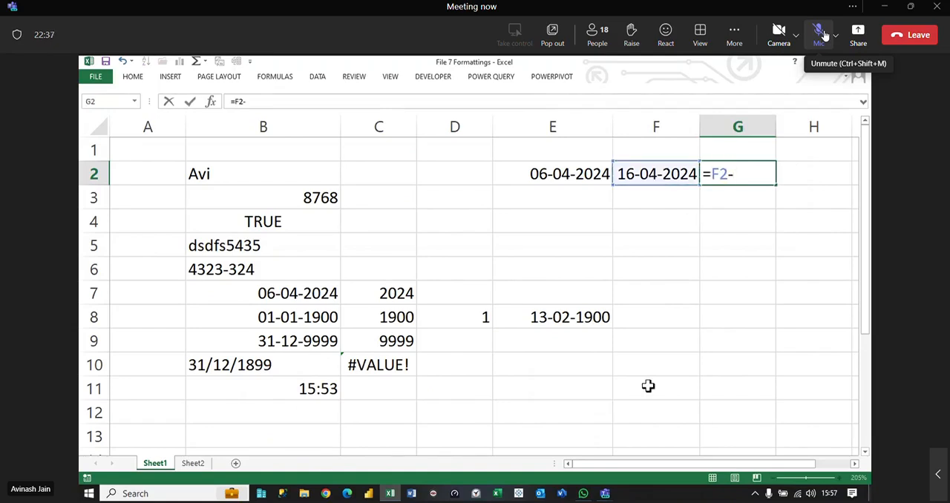
{"action": "left_click", "coordinate": [528, 172]}
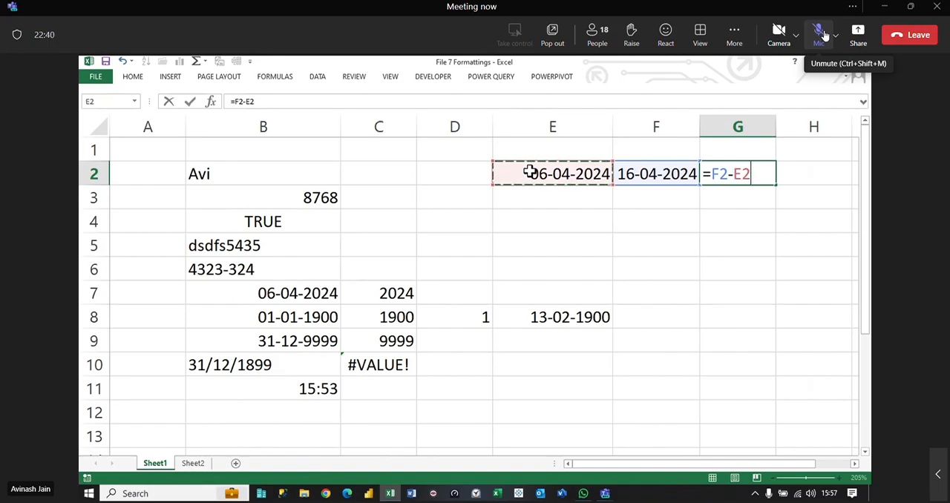
{"action": "key", "text": "Return"}
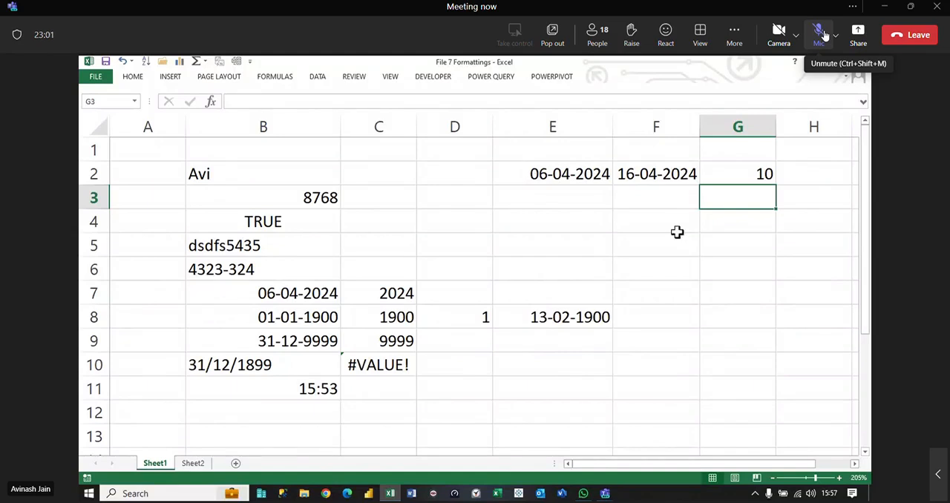
Step: Change the date in F2 to 16-04-2026
{"action": "left_click", "coordinate": [653, 170]}
{"action": "double_click", "coordinate": [690, 171]}
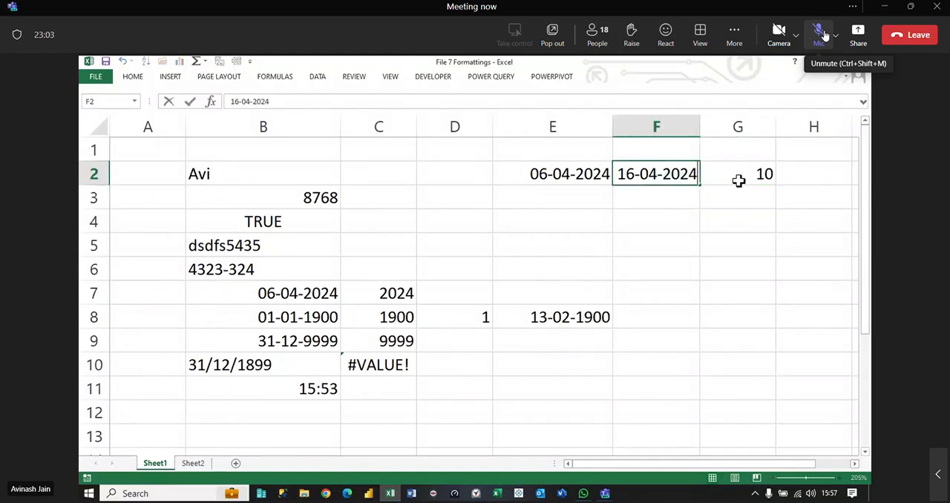
{"action": "key", "text": "BackSpace"}
{"action": "type", "text": "6"}
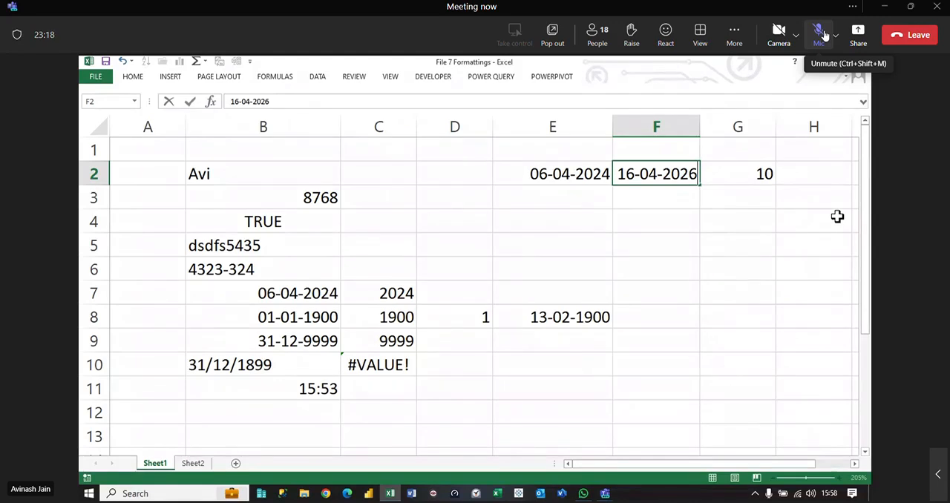
{"action": "key", "text": "Return"}
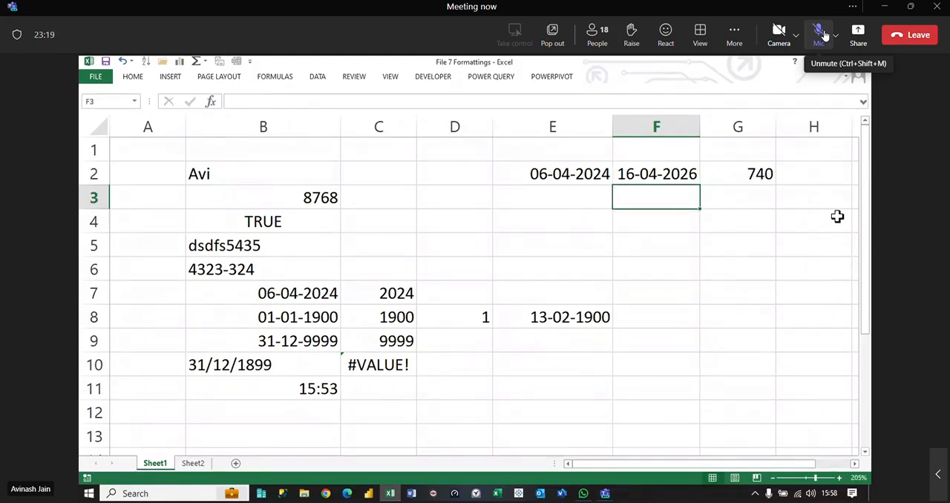
Step: Display the two dates in E2:F2 in the General number format
{"action": "key", "text": "Up"}
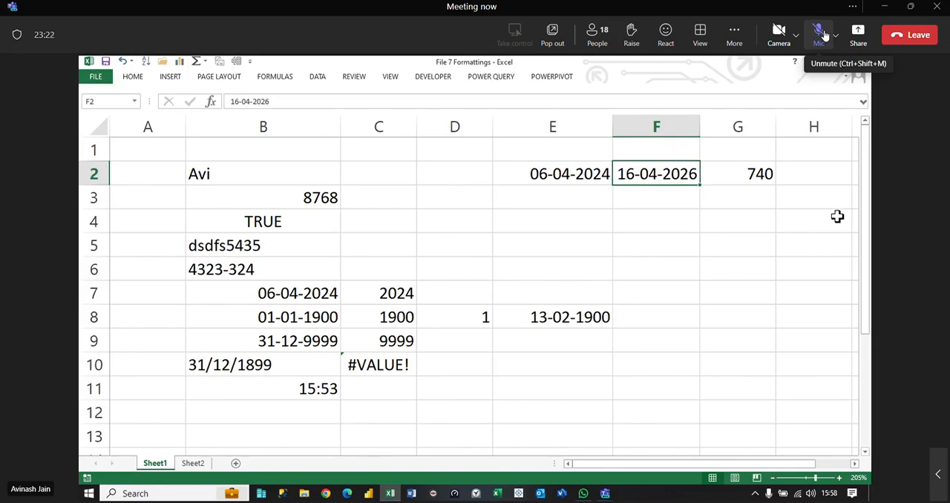
{"action": "key", "text": "shift+Left"}
{"action": "key", "text": "ctrl+shift+asciitilde"}
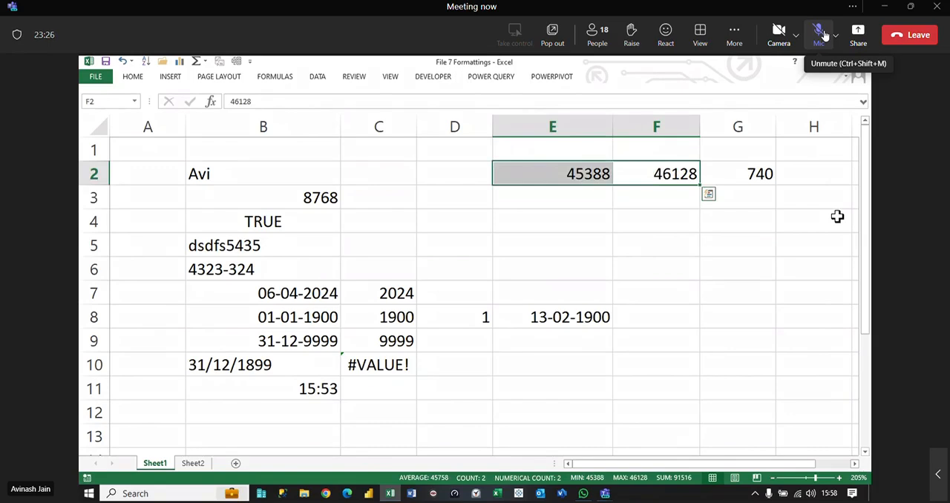
Step: Undo the changes back to the 16-04-2024 date in F2, and apply the General number format to E2:F2
{"action": "key", "text": "ctrl+z"}
{"action": "key", "text": "shift+Left"}
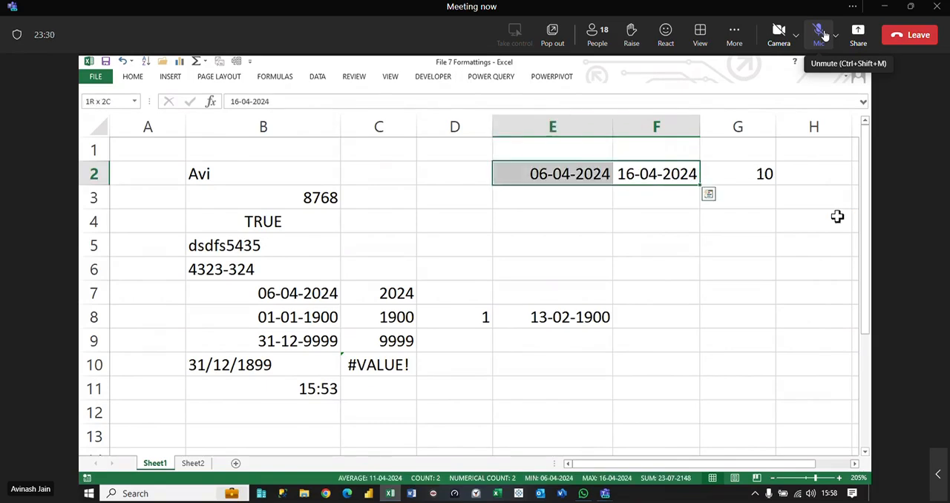
{"action": "key", "text": "ctrl+shift+asciitilde"}
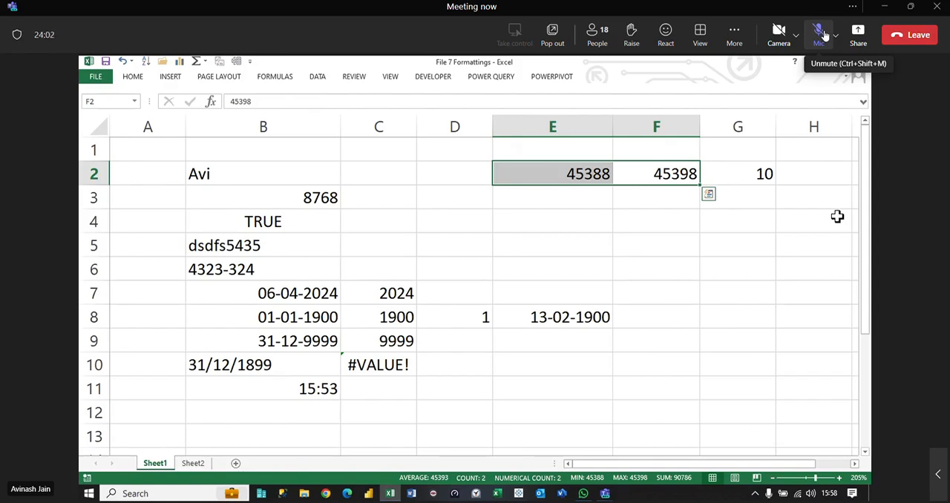
Step: Enter the date 06-04-2024 in D5
{"action": "left_click", "coordinate": [438, 245]}
{"action": "type", "text": "06-04-2024"}
{"action": "key", "text": "Return"}
Step: Enter the formula =D5/10 in E5 to divide the date by 10
{"action": "key", "text": "Up"}
{"action": "key", "text": "Right"}
{"action": "type", "text": "="}
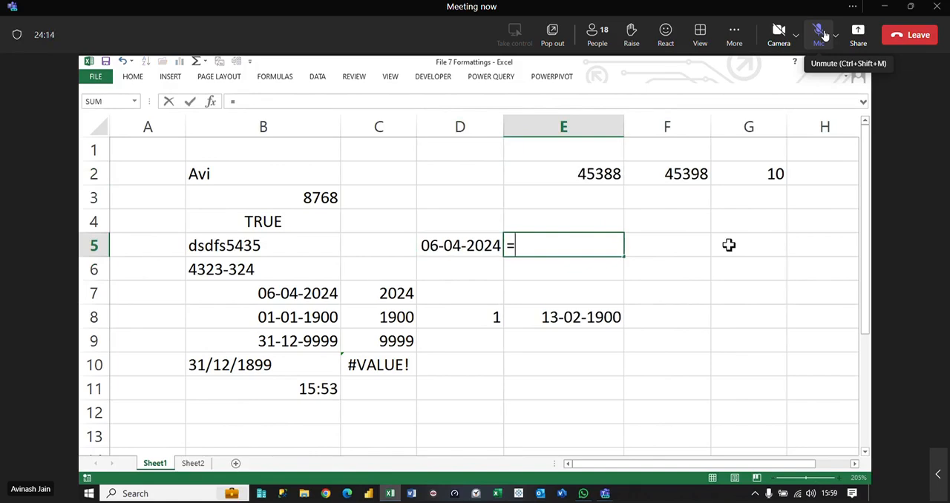
{"action": "key", "text": "Left"}
{"action": "type", "text": "/10"}
{"action": "key", "text": "ctrl+Return"}
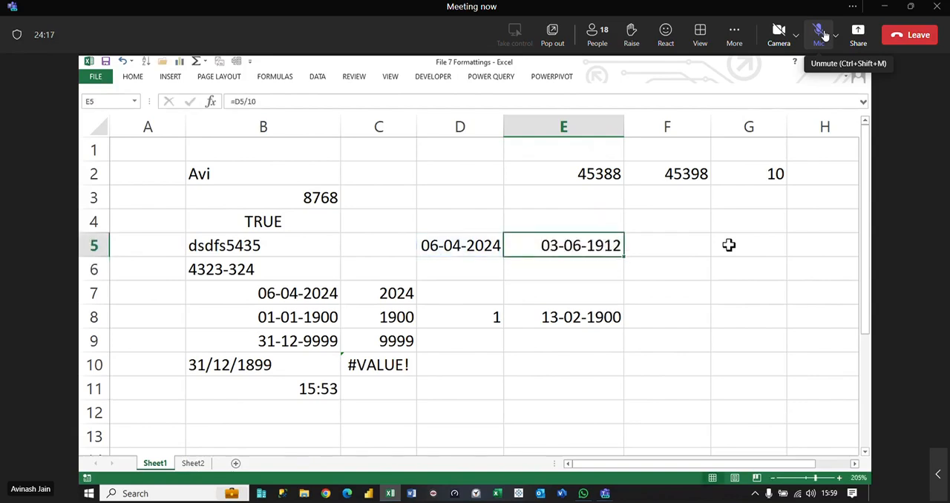
Step: Apply the General number format to the date in D5
{"action": "key", "text": "Left"}
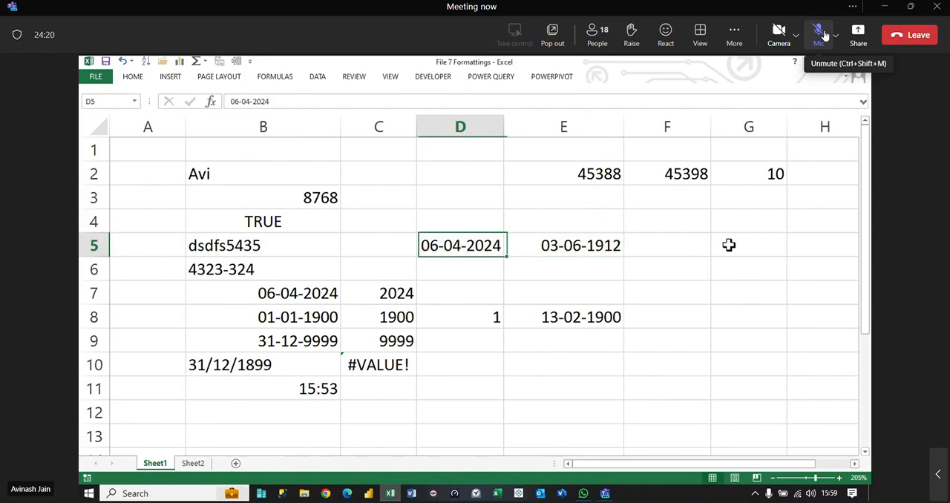
{"action": "key", "text": "ctrl+shift+asciitilde"}
Step: Display the division result in E5 in the General number format, and undo that format change
{"action": "key", "text": "Right"}
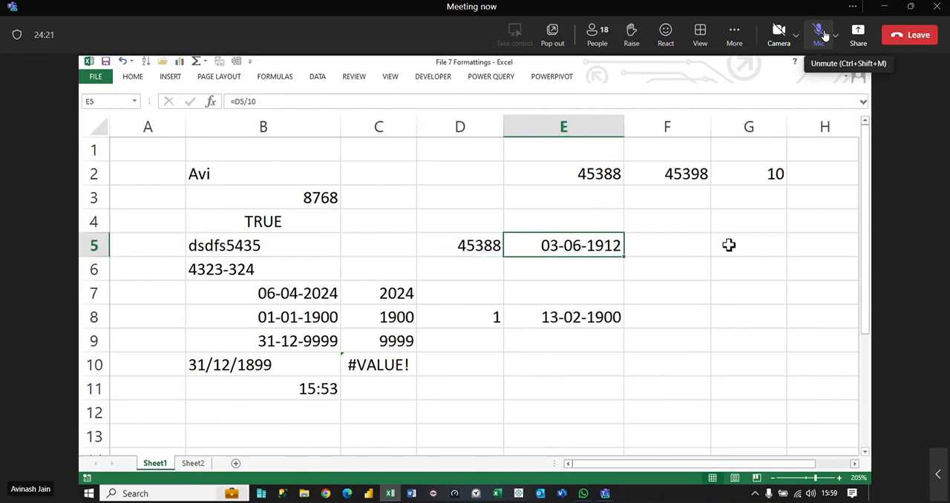
{"action": "key", "text": "ctrl+shift+asciitilde"}
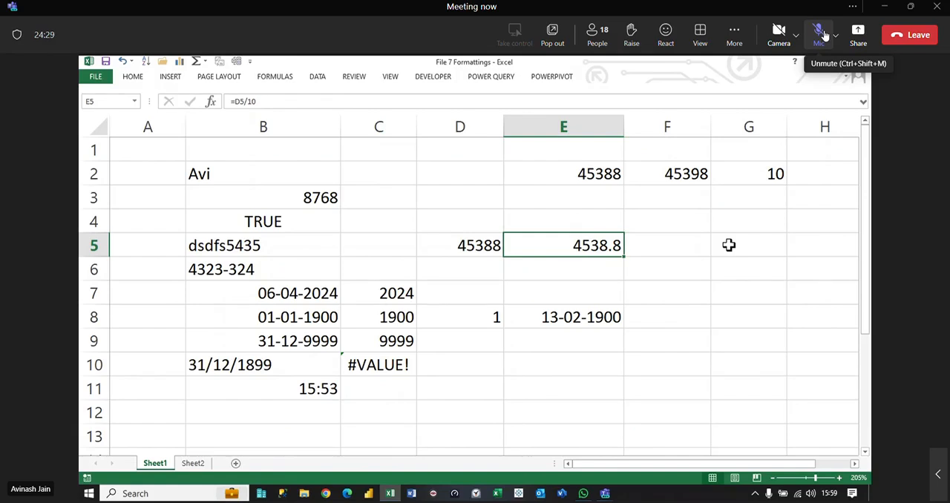
{"action": "key", "text": "ctrl+z"}
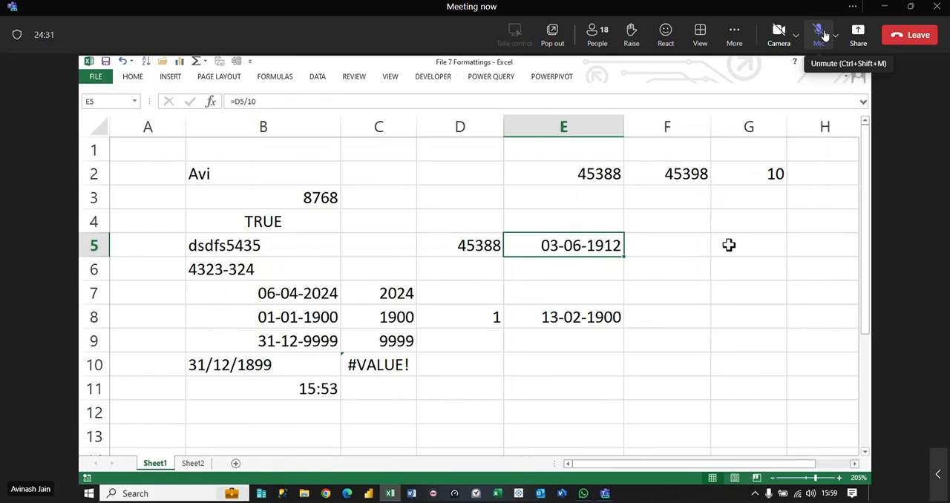
Step: Undo the General format on the date in D5 and enter 2005 in F5
{"action": "key", "text": "ctrl+z"}
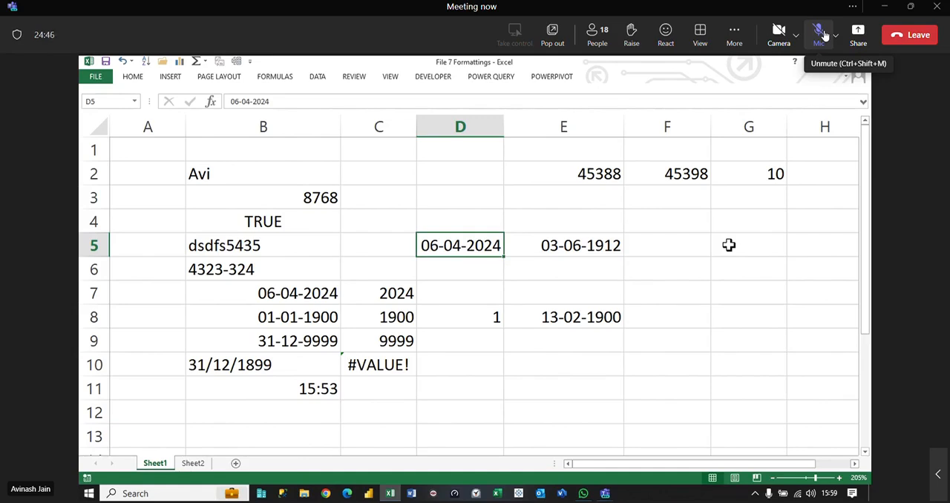
{"action": "key", "text": "Right"}
{"action": "key", "text": "Right"}
{"action": "type", "text": "2005"}
{"action": "key", "text": "Return"}
{"action": "key", "text": "Up"}
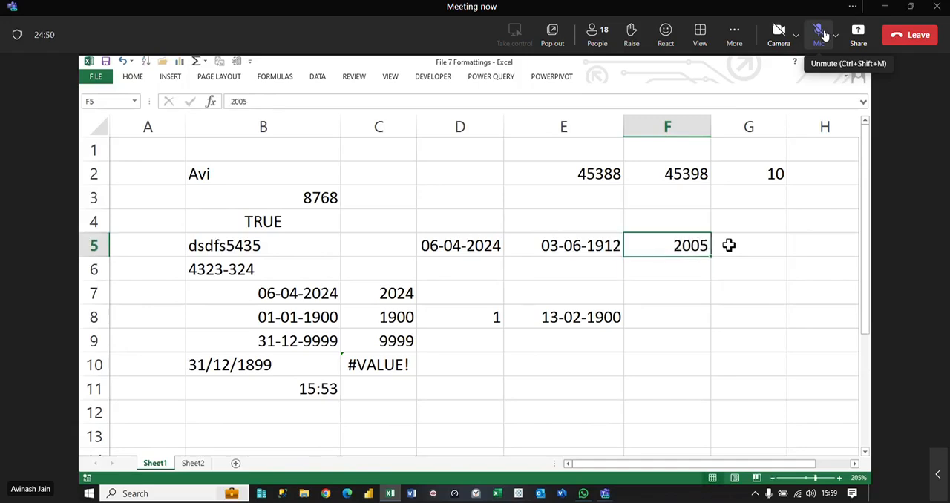
Step: Format the YEAR result in C7 as a date, ending with the short date format
{"action": "key", "text": "Left"}
{"action": "key", "text": "Left"}
{"action": "key", "text": "Left"}
{"action": "key", "text": "Down"}
{"action": "key", "text": "Down"}
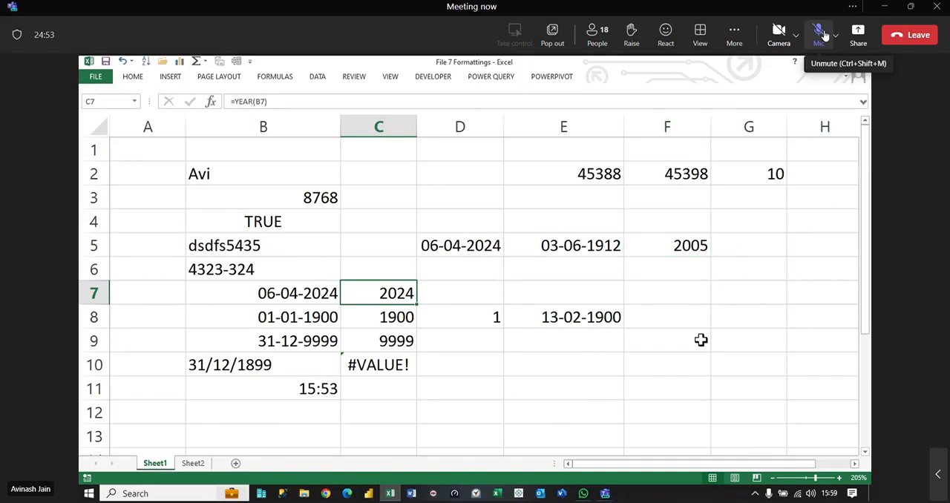
{"action": "key", "text": "ctrl+shift+3"}
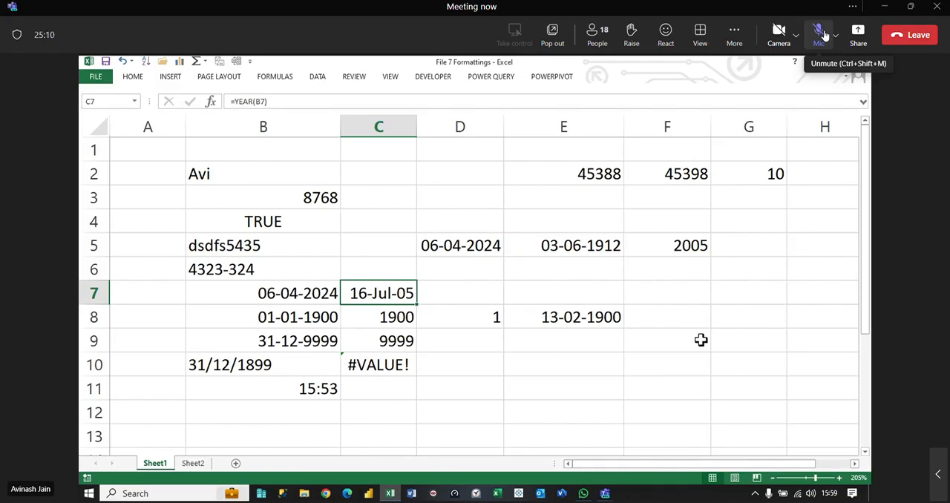
{"action": "left_click", "coordinate": [133, 76]}
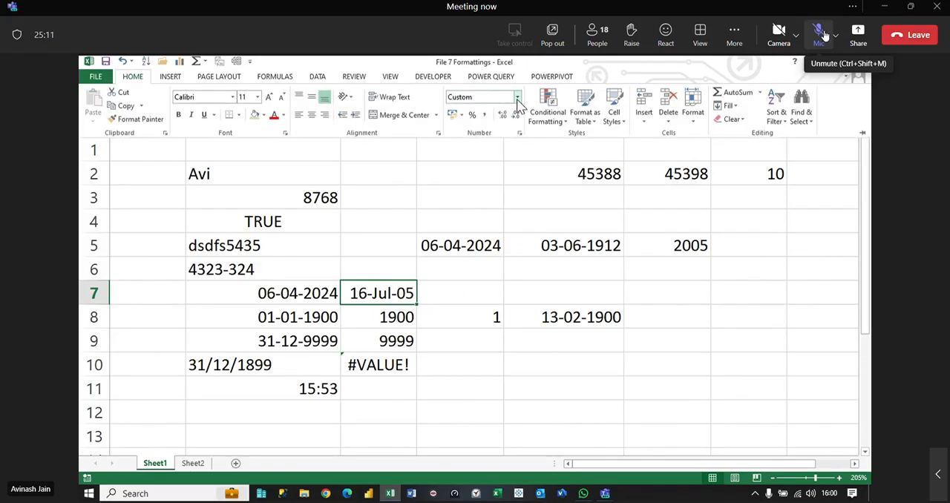
{"action": "left_click", "coordinate": [517, 98]}
{"action": "left_click", "coordinate": [502, 221]}
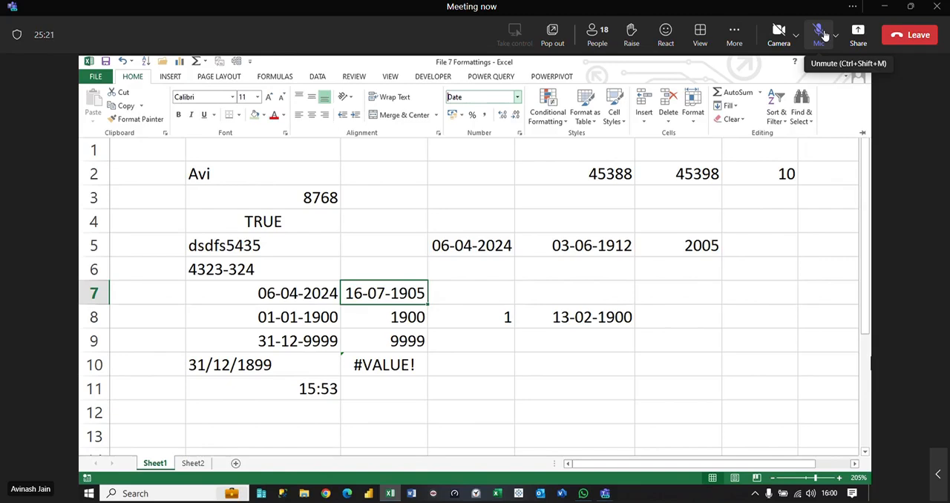
Step: Undo the date formatting applied to the YEAR result in C7
{"action": "left_click", "coordinate": [838, 363]}
{"action": "left_click", "coordinate": [833, 382]}
{"action": "left_click", "coordinate": [420, 299]}
{"action": "key", "text": "ctrl+z"}
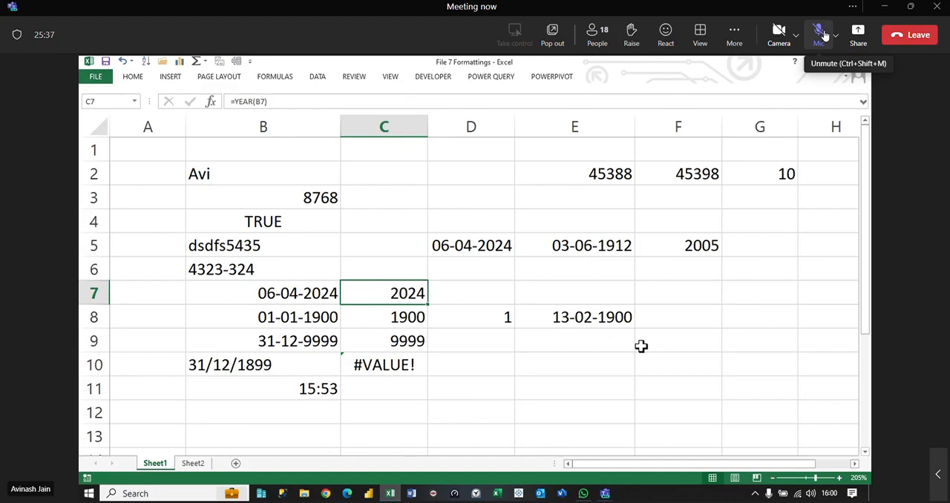
Step: Clear the contents of columns C through G
{"action": "left_click_drag", "start_coordinate": [383, 127], "coordinate": [783, 175]}
{"action": "key", "text": "Delete"}
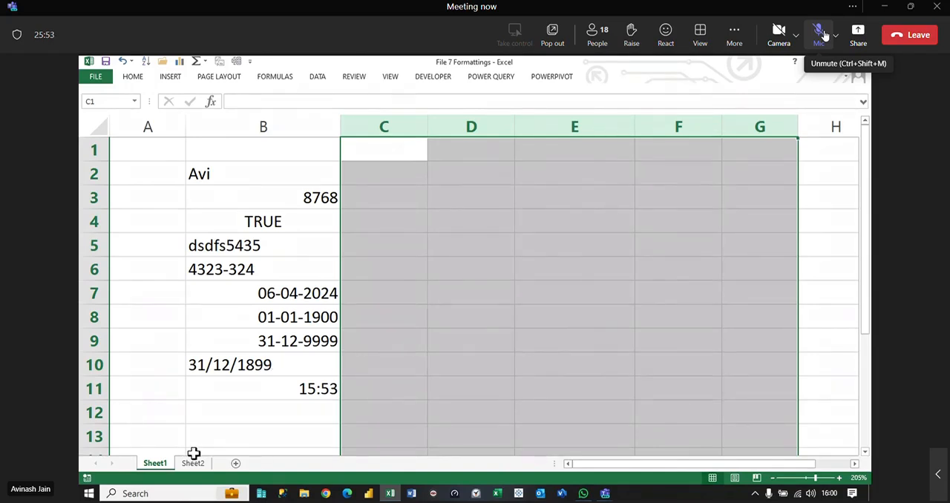
Step: Display the date in B8 in the General number format, and undo that format change
{"action": "left_click", "coordinate": [314, 382]}
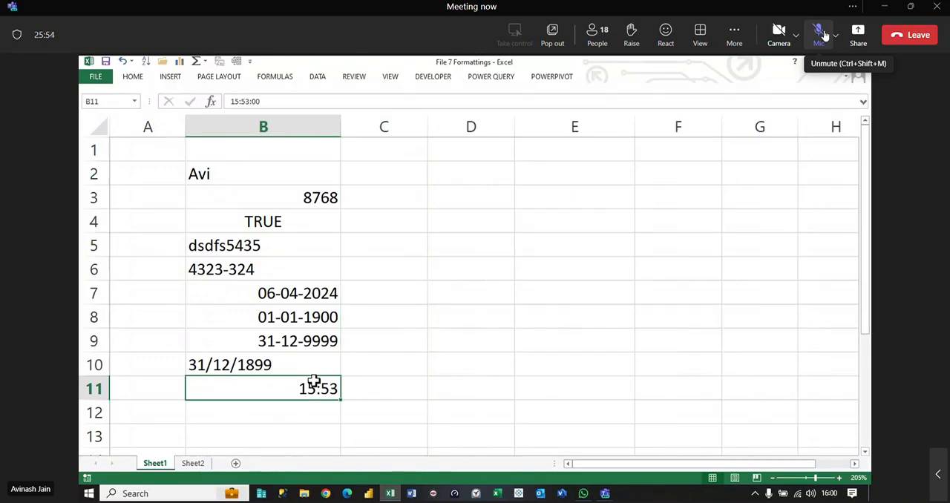
{"action": "left_click", "coordinate": [314, 321]}
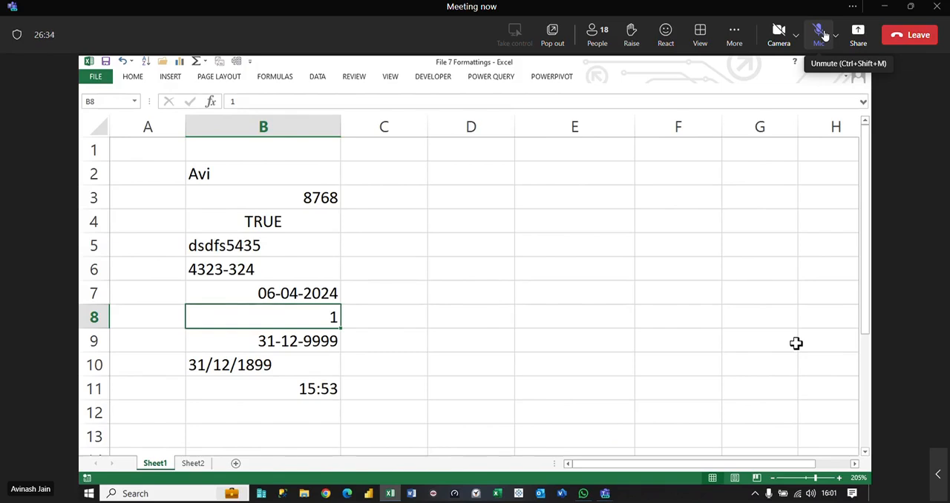
{"action": "key", "text": "ctrl+z"}
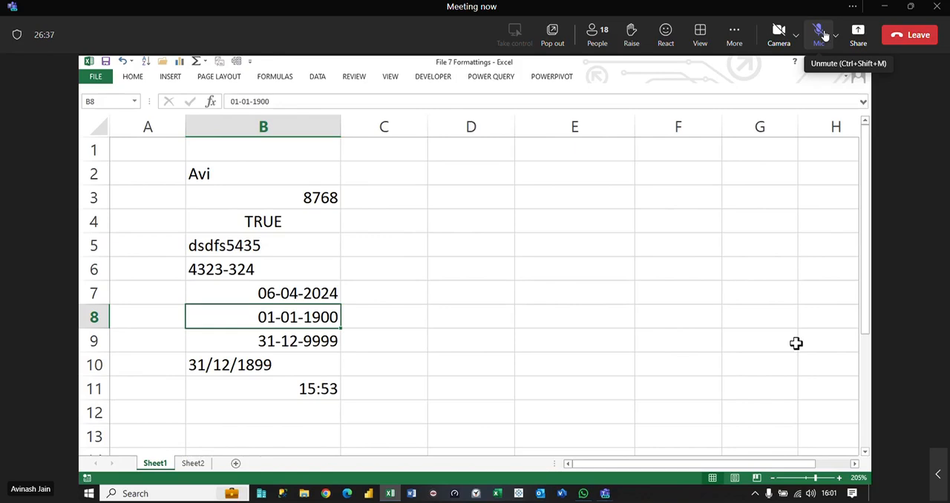
Step: Display the time in B11 in the General number format, and undo that format change
{"action": "key", "text": "Down"}
{"action": "key", "text": "Down"}
{"action": "key", "text": "Down"}
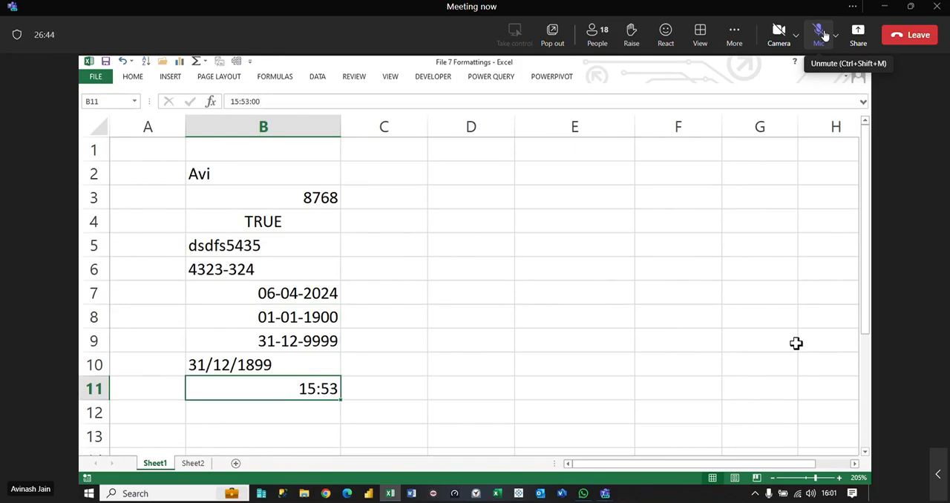
{"action": "key", "text": "ctrl+shift+asciitilde"}
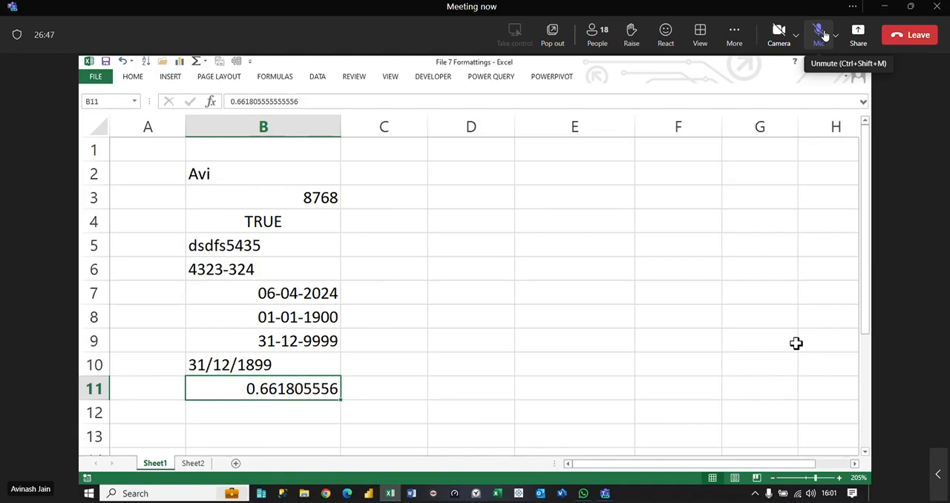
{"action": "key", "text": "ctrl+z"}
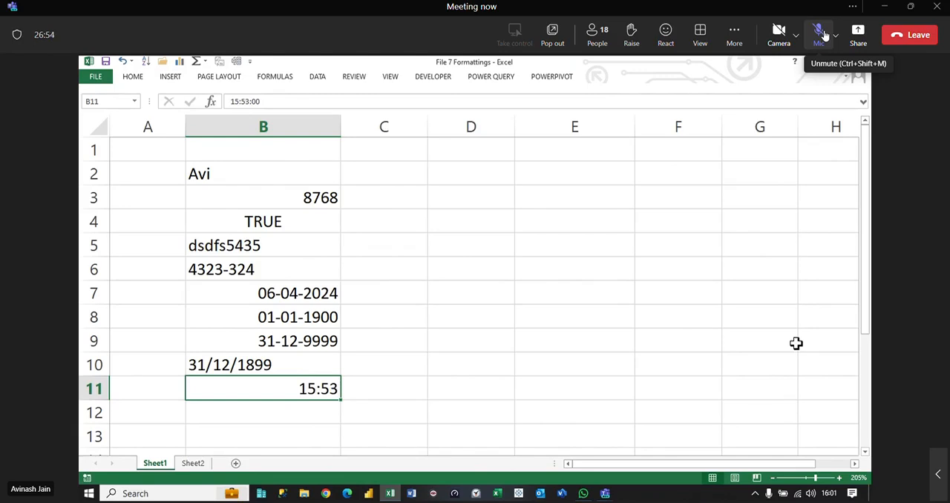
Step: Enter =RAND() in D3, fill it down to D10, and recalculate the random decimals several times
{"action": "left_click", "coordinate": [506, 197]}
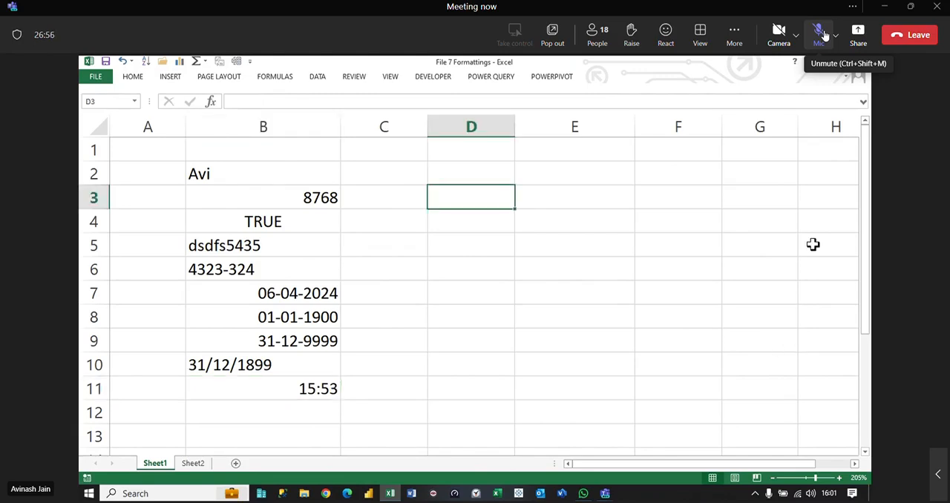
{"action": "type", "text": "=rand()"}
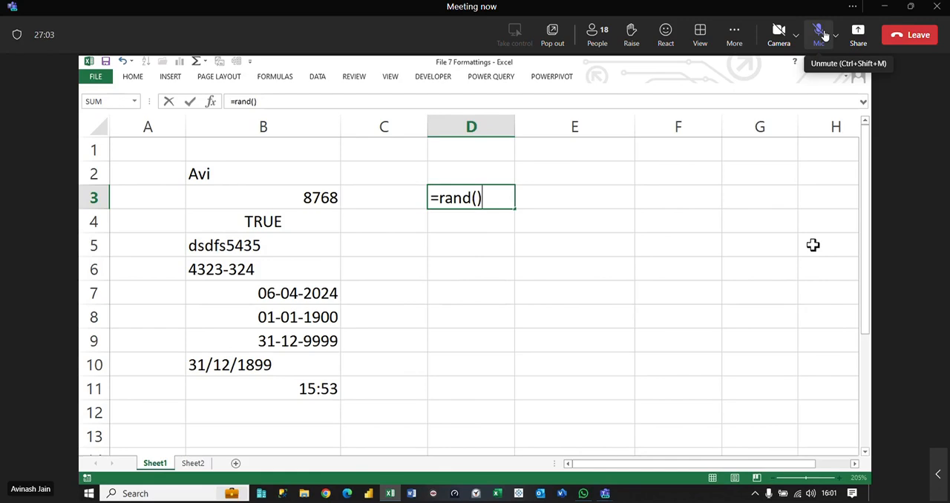
{"action": "key", "text": "Return"}
{"action": "left_click", "coordinate": [498, 208]}
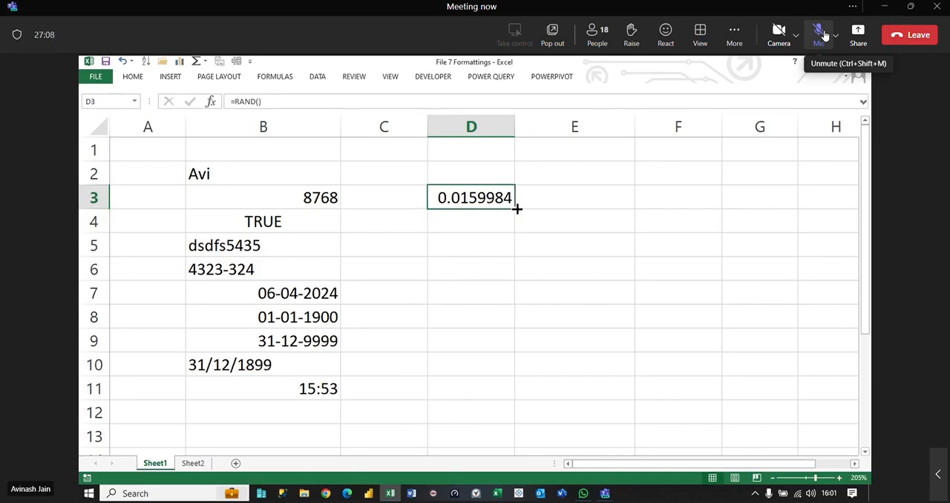
{"action": "left_click_drag", "start_coordinate": [515, 209], "coordinate": [526, 383]}
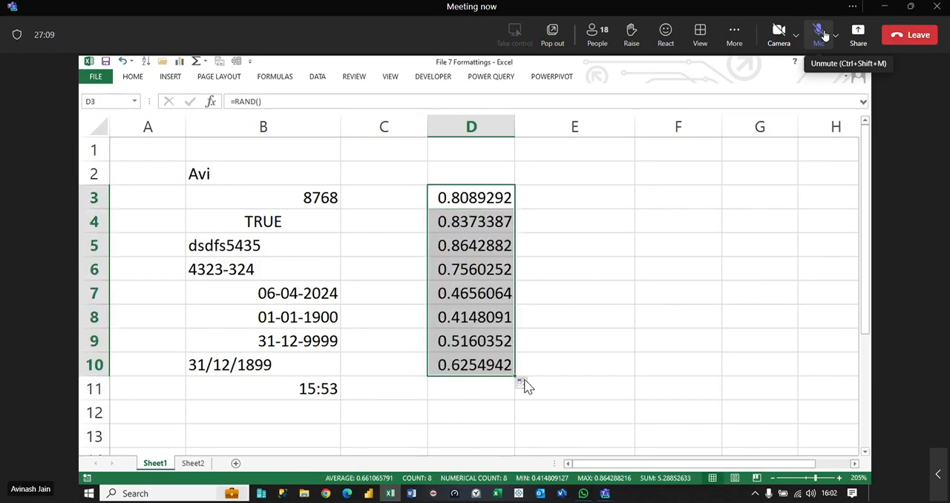
{"action": "key", "text": "F9"}
{"action": "key", "text": "F9"}
{"action": "key", "text": "F9"}
{"action": "key", "text": "F9"}
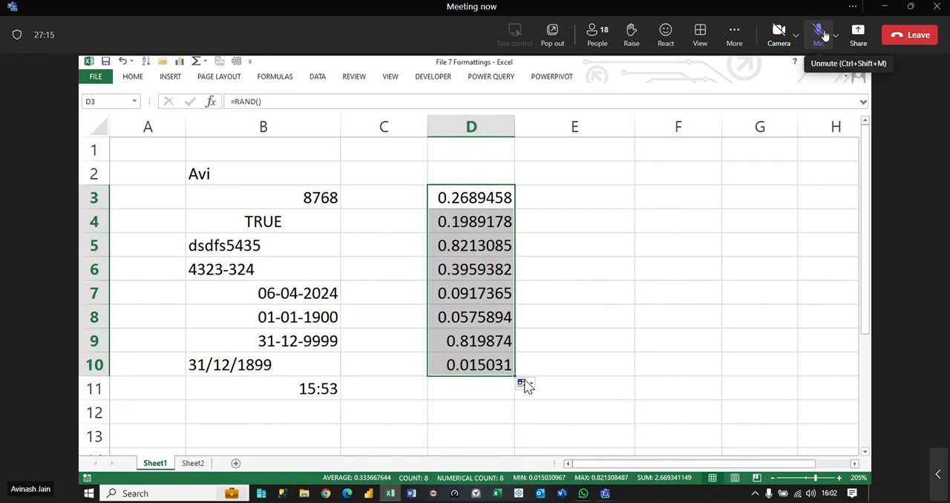
Step: Enter =RANDBETWEEN(30000,45000) in E3 and fill it down to E10
{"action": "left_click", "coordinate": [604, 198]}
{"action": "type", "text": "=r"}
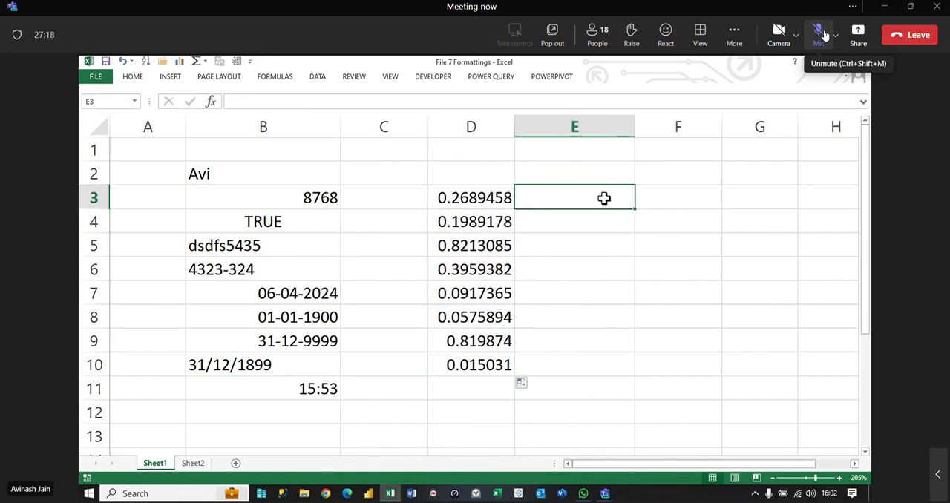
{"action": "type", "text": "and"}
{"action": "key", "text": "Down"}
{"action": "key", "text": "Tab"}
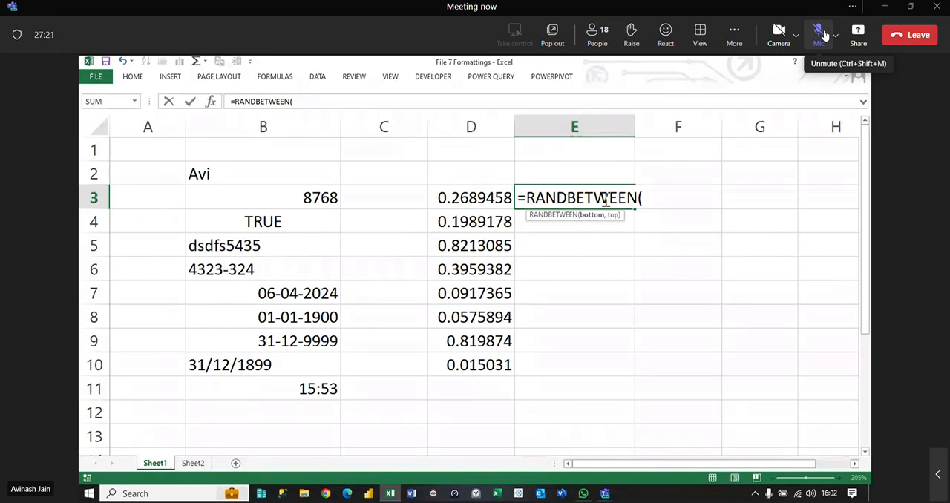
{"action": "type", "text": "3000"}
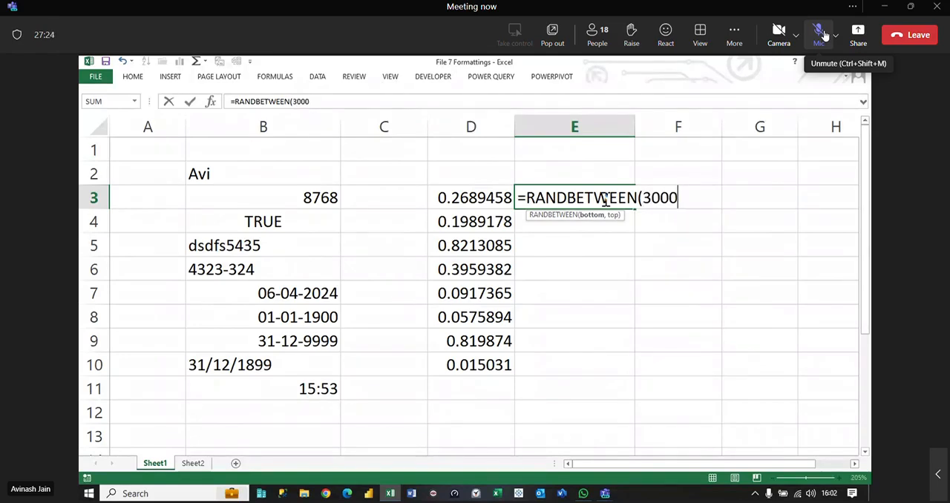
{"action": "type", "text": "0"}
{"action": "type", "text": ",45000)"}
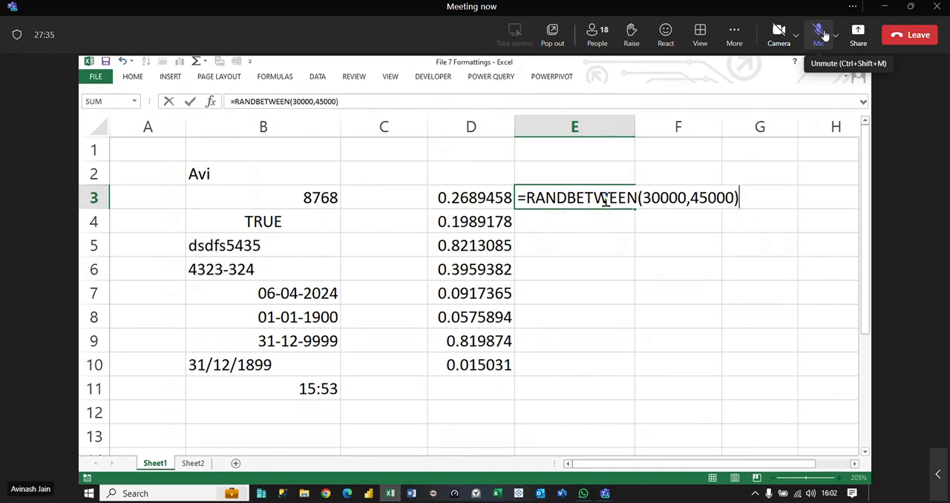
{"action": "key", "text": "Return"}
{"action": "left_click", "coordinate": [603, 198]}
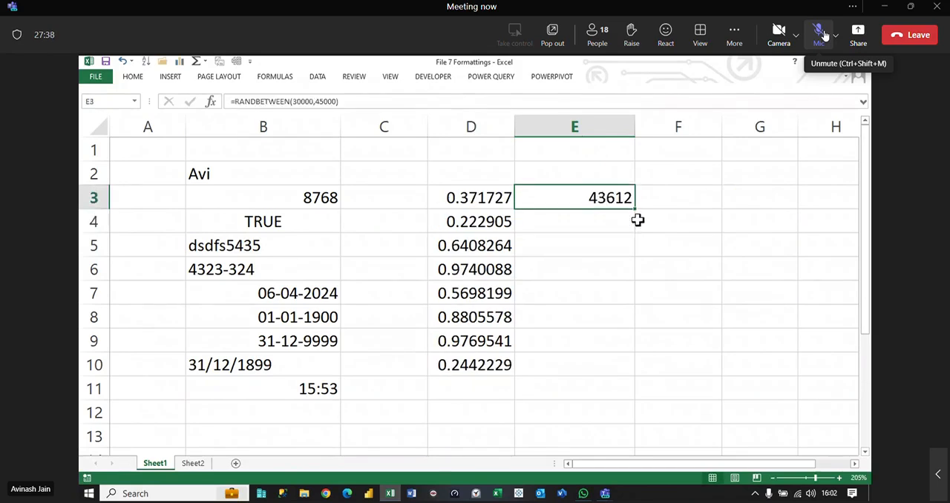
{"action": "left_click_drag", "start_coordinate": [633, 210], "coordinate": [622, 377]}
Step: Add the whole number and the decimal with =E3+D3 in F3 and fill it down to F10
{"action": "left_click", "coordinate": [693, 207]}
{"action": "type", "text": "="}
{"action": "key", "text": "Left"}
{"action": "type", "text": "+"}
{"action": "key", "text": "Left"}
{"action": "key", "text": "Left"}
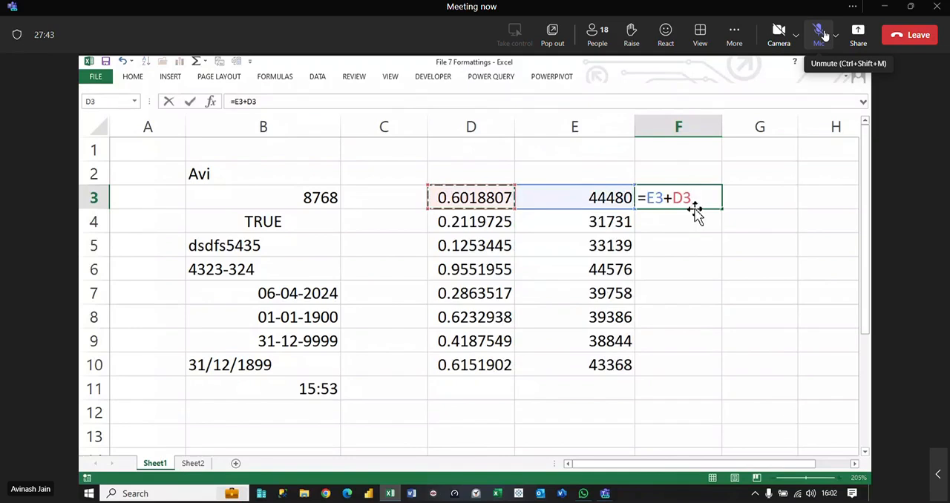
{"action": "key", "text": "ctrl+Return"}
{"action": "left_click_drag", "start_coordinate": [725, 207], "coordinate": [724, 376]}
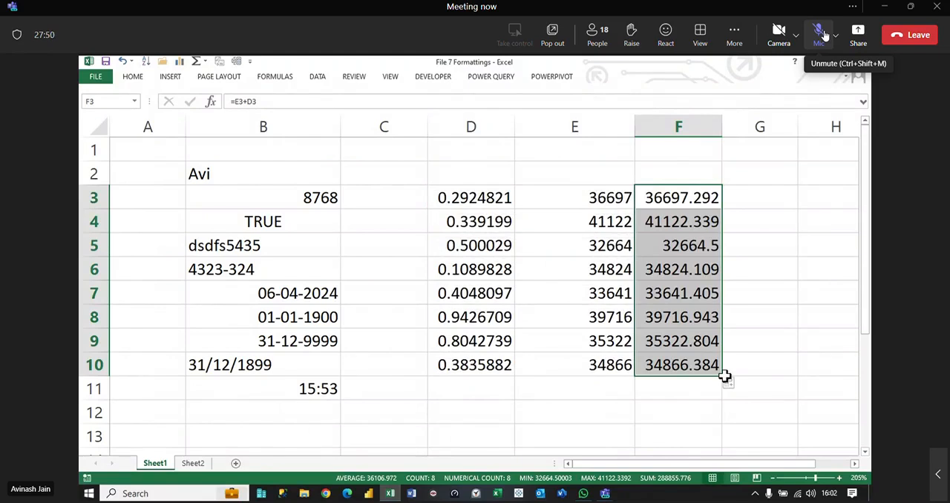
Step: Inspect the formulas in D3, E3 and F3 without changing them
{"action": "double_click", "coordinate": [476, 197]}
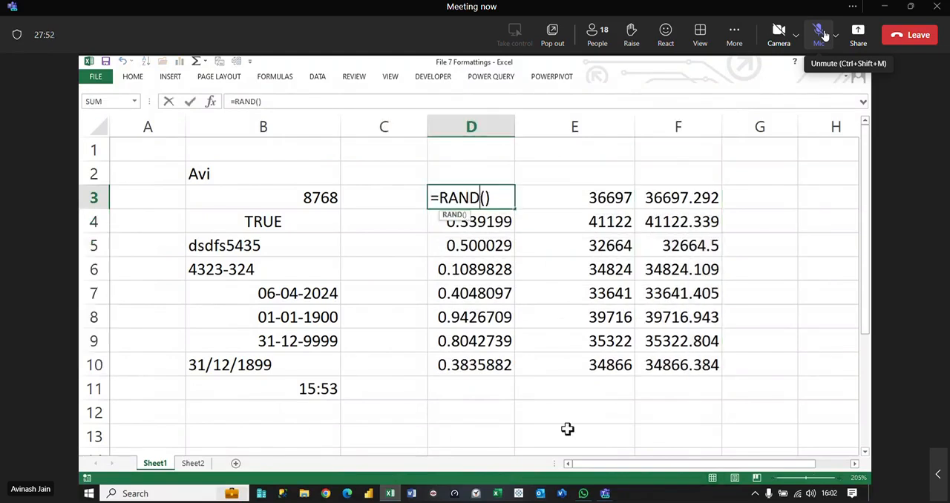
{"action": "key", "text": "Escape"}
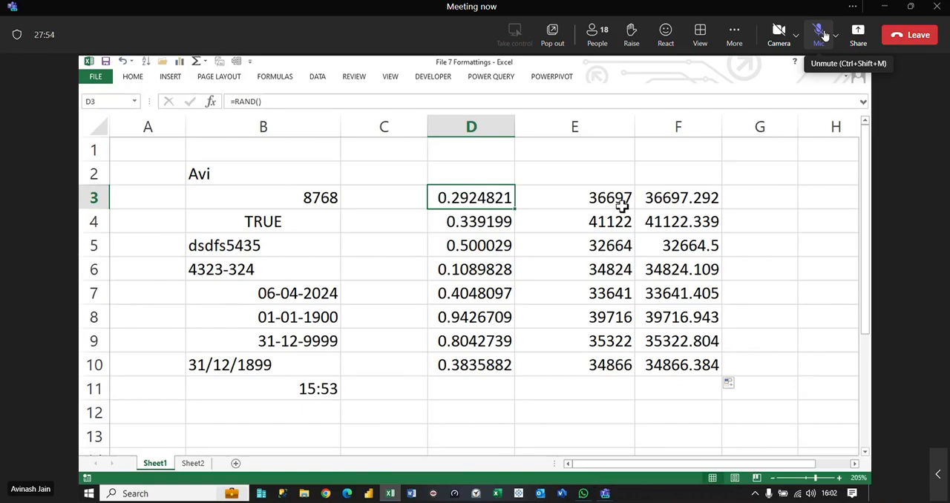
{"action": "left_click", "coordinate": [600, 197]}
{"action": "double_click", "coordinate": [600, 197]}
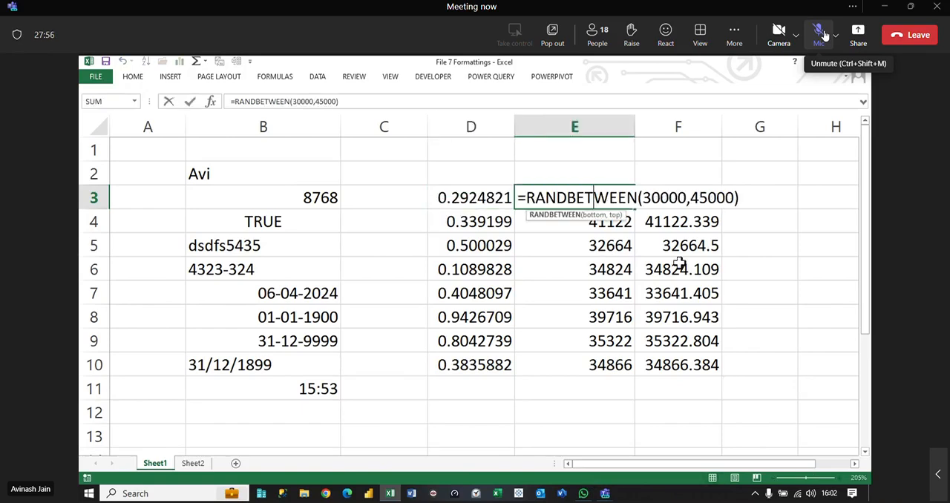
{"action": "key", "text": "Escape"}
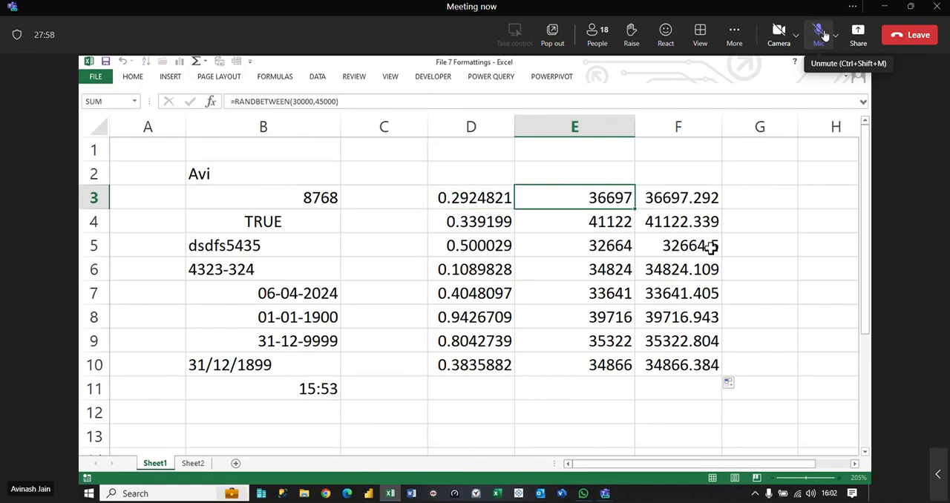
{"action": "double_click", "coordinate": [701, 196]}
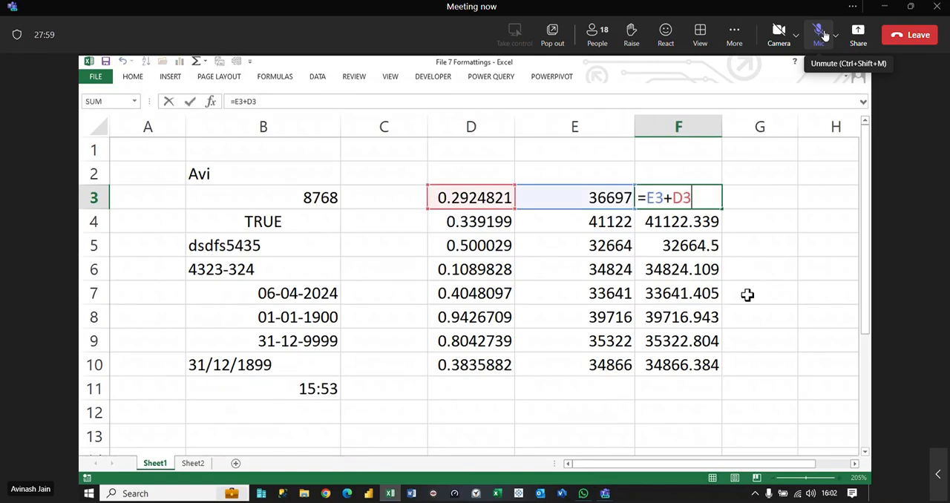
{"action": "key", "text": "Escape"}
Step: Display the random decimals in D3:D10 as times, and return them to the General format
{"action": "left_click_drag", "start_coordinate": [485, 198], "coordinate": [482, 362]}
{"action": "key", "text": "ctrl+shift+2"}
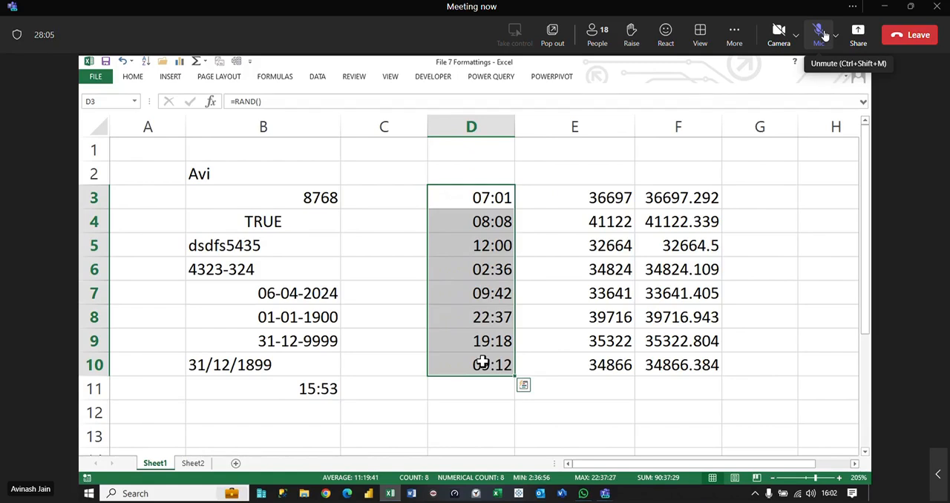
{"action": "key", "text": "ctrl+shift+grave"}
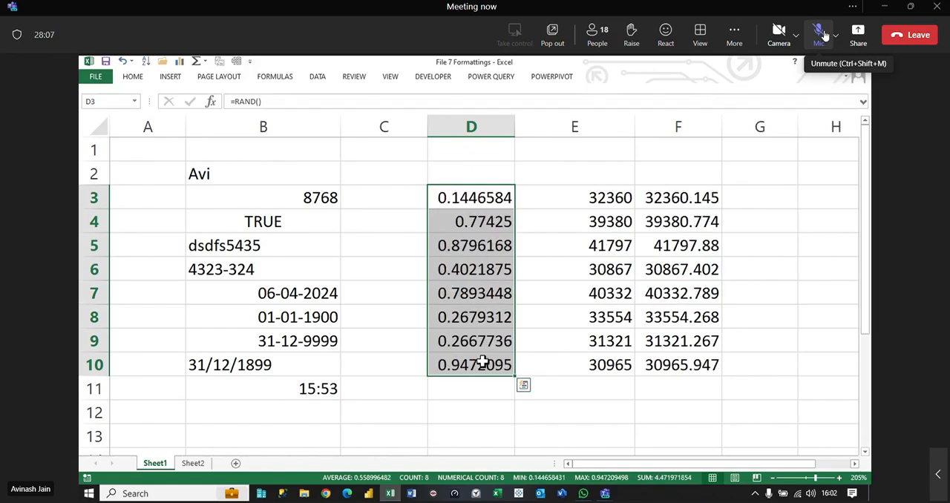
Step: Display the random whole numbers in E3:E10 as dates, and return them to the General format
{"action": "left_click_drag", "start_coordinate": [616, 198], "coordinate": [620, 365]}
{"action": "key", "text": "ctrl+shift+3"}
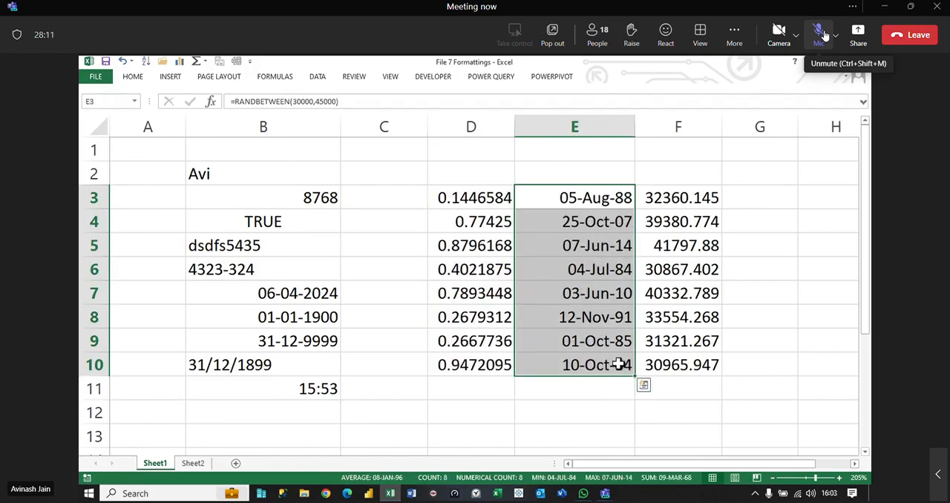
{"action": "key", "text": "ctrl+shift+grave"}
Step: Clear the existing numbers from C2:C15 on Sheet2
{"action": "left_click_drag", "start_coordinate": [676, 191], "coordinate": [691, 367]}
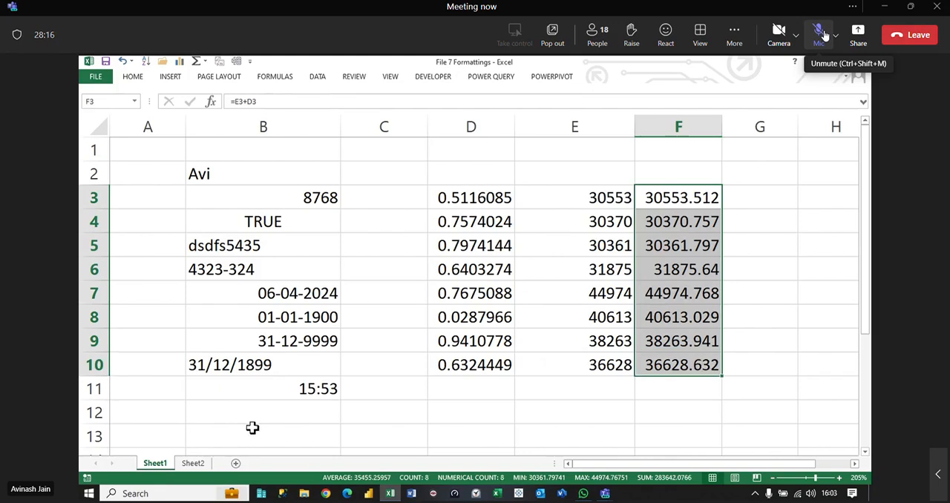
{"action": "left_click", "coordinate": [199, 464]}
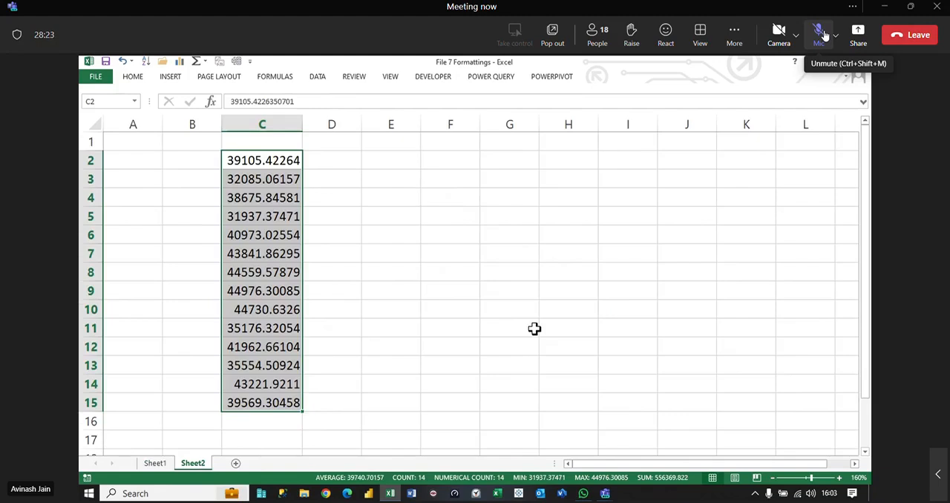
{"action": "key", "text": "Delete"}
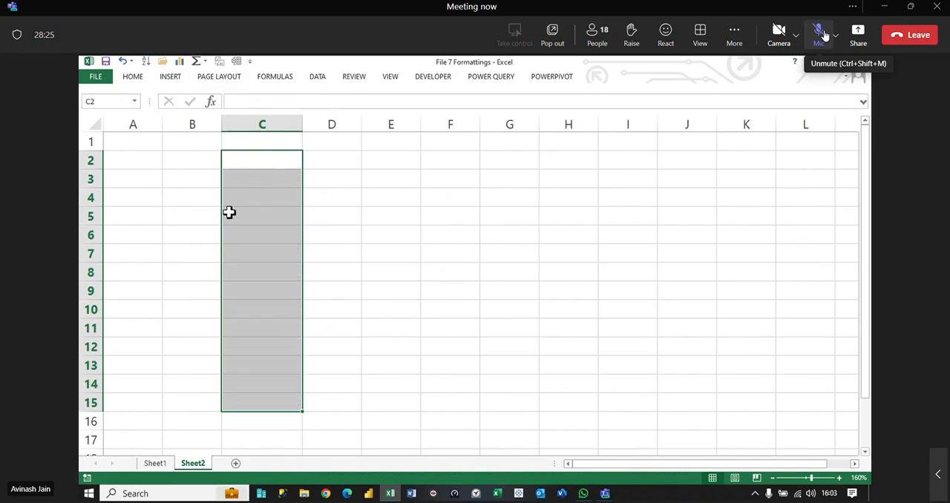
Step: Enter =RANDBETWEEN(30000,45000)+RAND() in C2 and fill it down to C15
{"action": "type", "text": "=rand"}
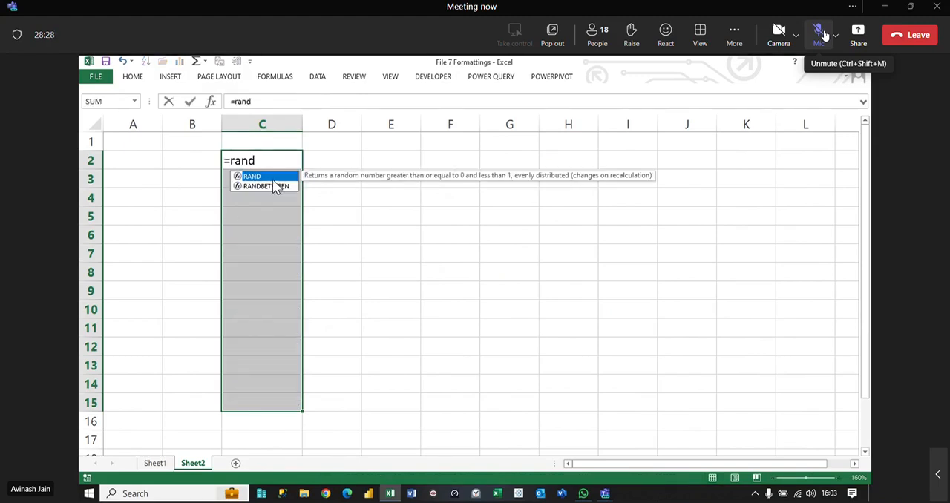
{"action": "double_click", "coordinate": [271, 185]}
{"action": "type", "text": "30000,"}
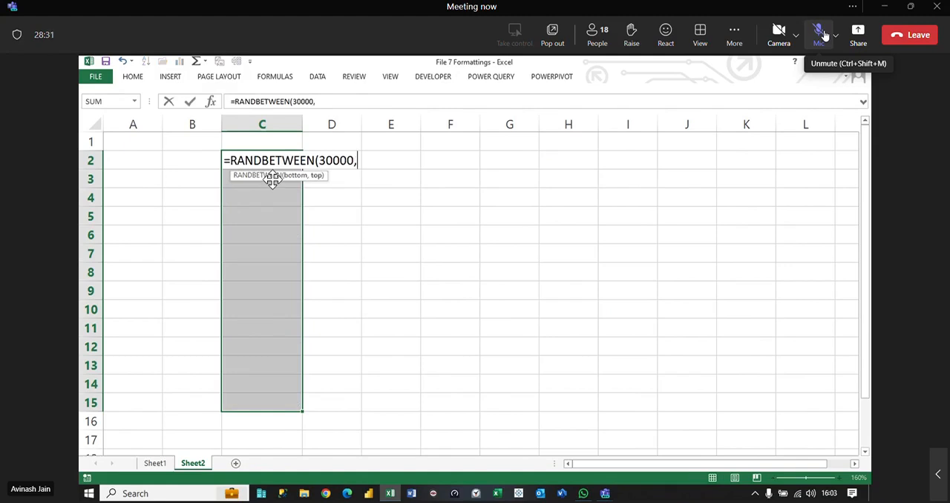
{"action": "type", "text": "45000"}
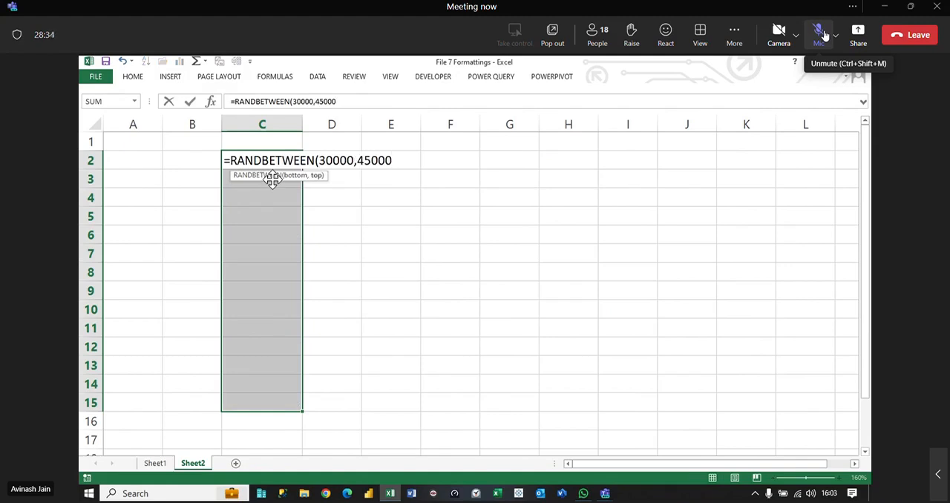
{"action": "type", "text": ")"}
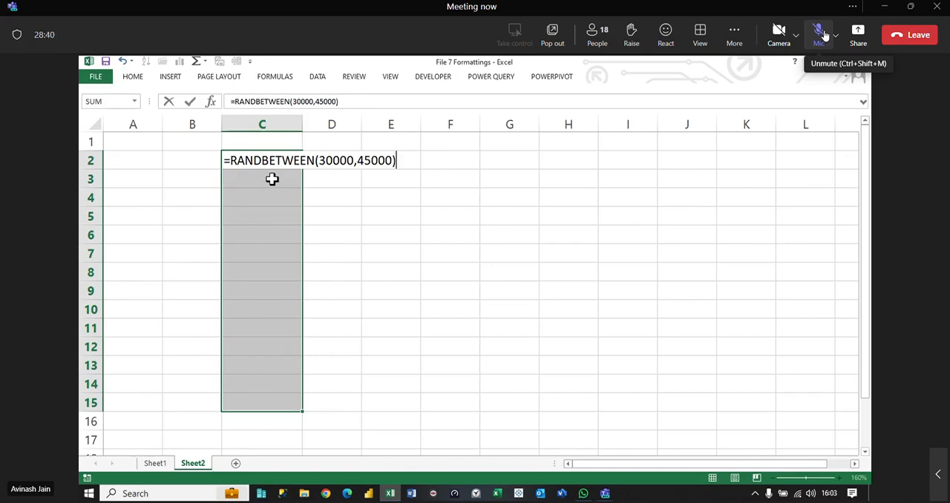
{"action": "type", "text": "+rand()"}
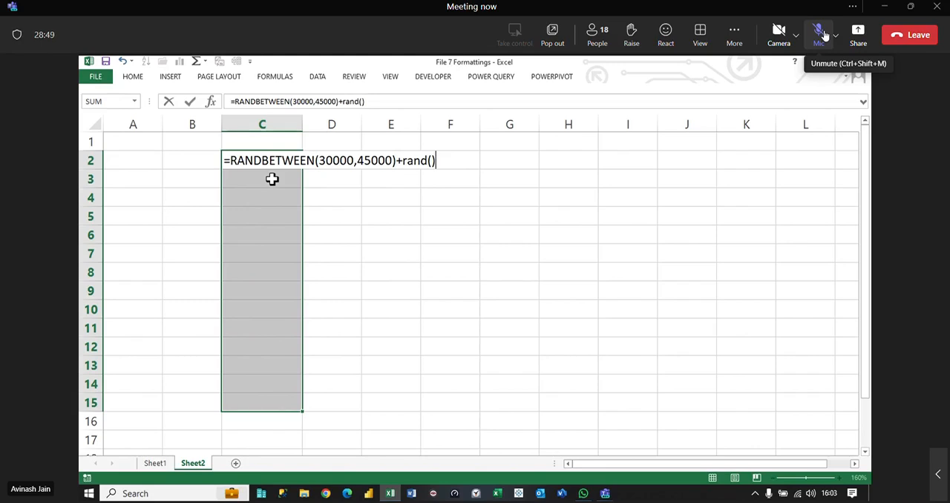
{"action": "key", "text": "Return"}
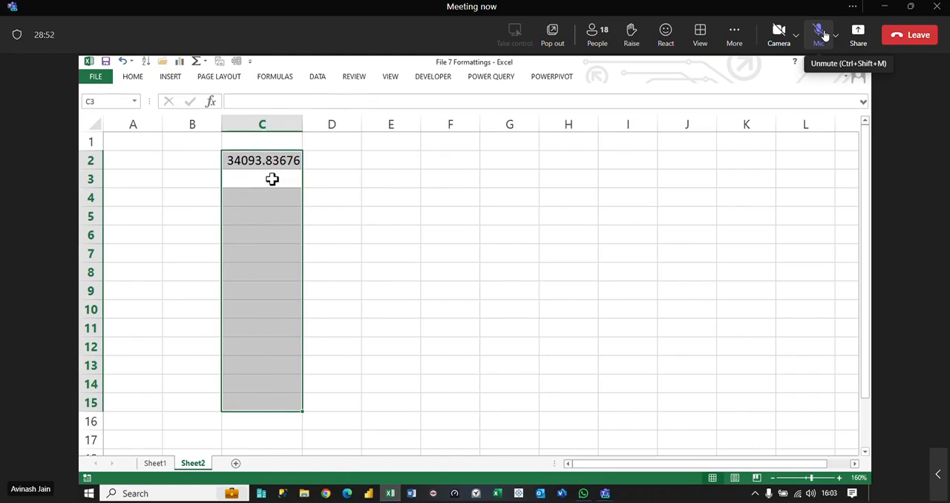
{"action": "left_click", "coordinate": [275, 162]}
{"action": "left_click_drag", "start_coordinate": [302, 170], "coordinate": [280, 416]}
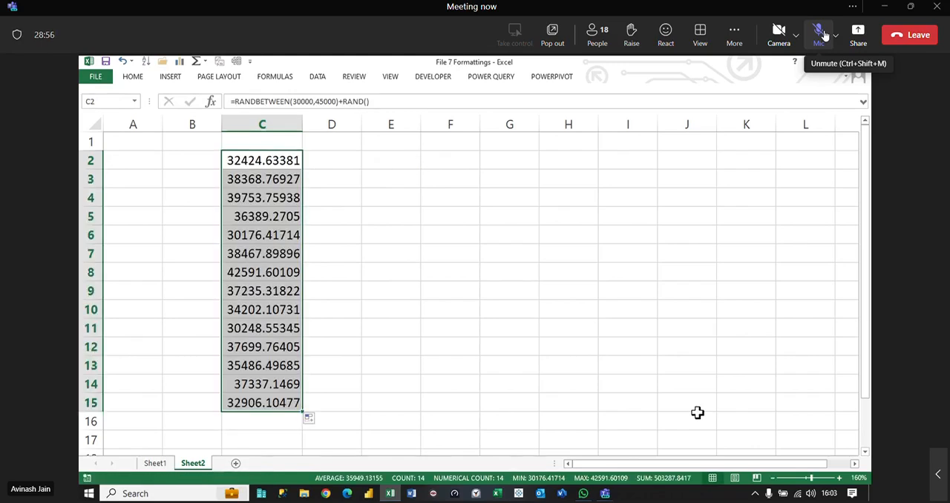
Step: Recalculate the sheet several times to regenerate the random numbers in C2:C15
{"action": "key", "text": "F9"}
{"action": "key", "text": "F9"}
{"action": "key", "text": "F9"}
{"action": "key", "text": "F9"}
{"action": "key", "text": "F9"}
{"action": "key", "text": "F9"}
{"action": "key", "text": "F9"}
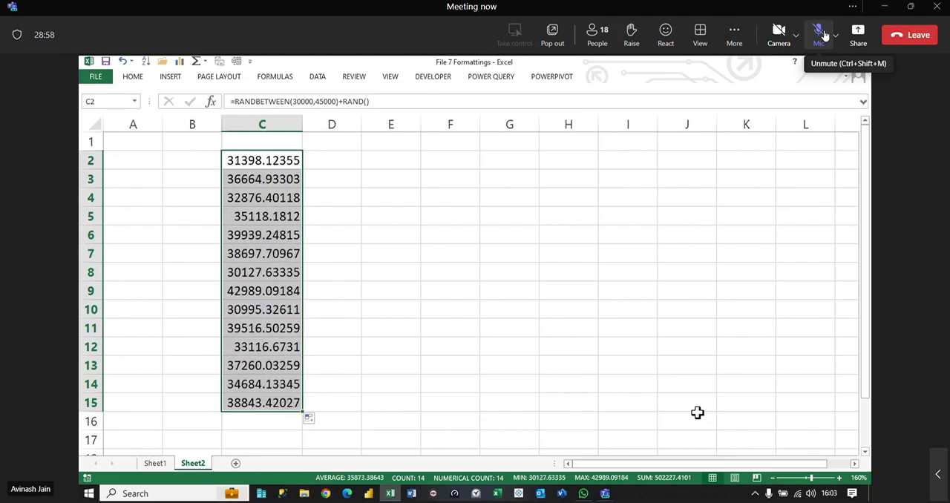
{"action": "key", "text": "F9"}
{"action": "key", "text": "F9"}
{"action": "key", "text": "F9"}
{"action": "key", "text": "F9"}
{"action": "key", "text": "F9"}
{"action": "key", "text": "F9"}
{"action": "key", "text": "F9"}
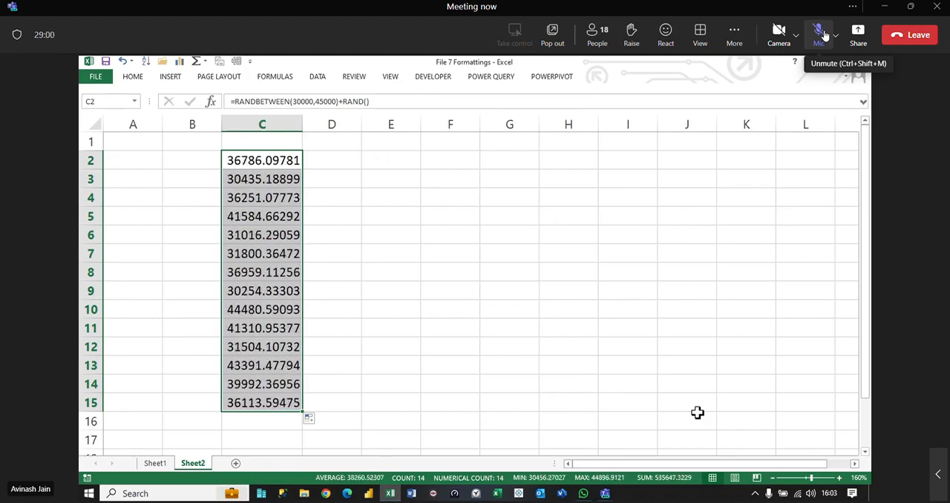
{"action": "key", "text": "F9"}
{"action": "key", "text": "F9"}
{"action": "key", "text": "F9"}
{"action": "key", "text": "F9"}
{"action": "key", "text": "F9"}
{"action": "key", "text": "F9"}
{"action": "key", "text": "F9"}
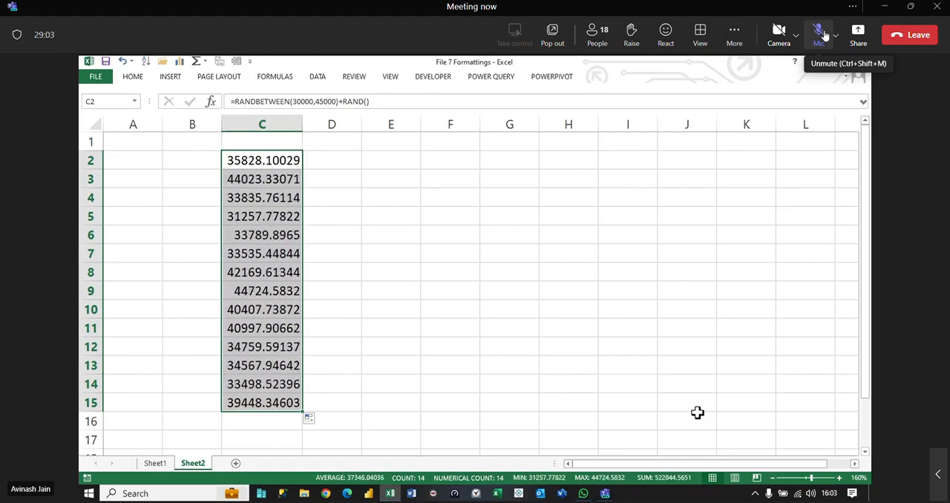
{"action": "key", "text": "ctrl+c"}
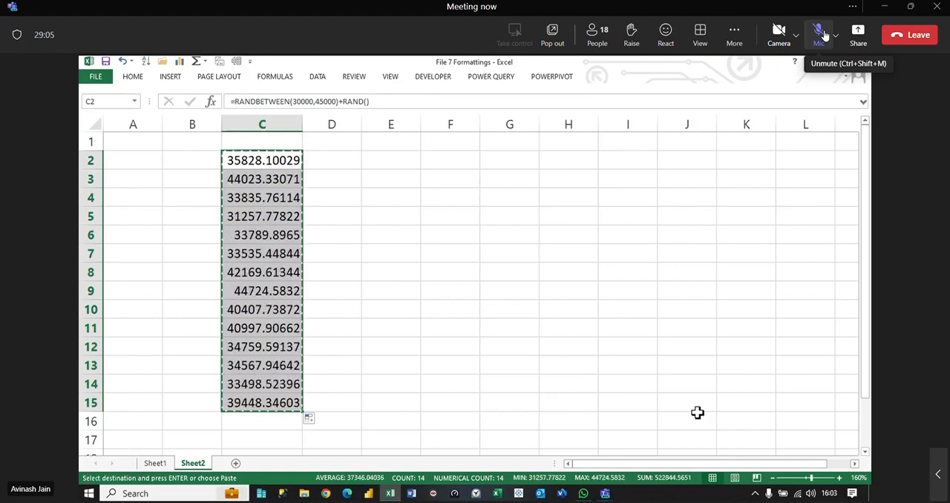
{"action": "key", "text": "ctrl+alt+v"}
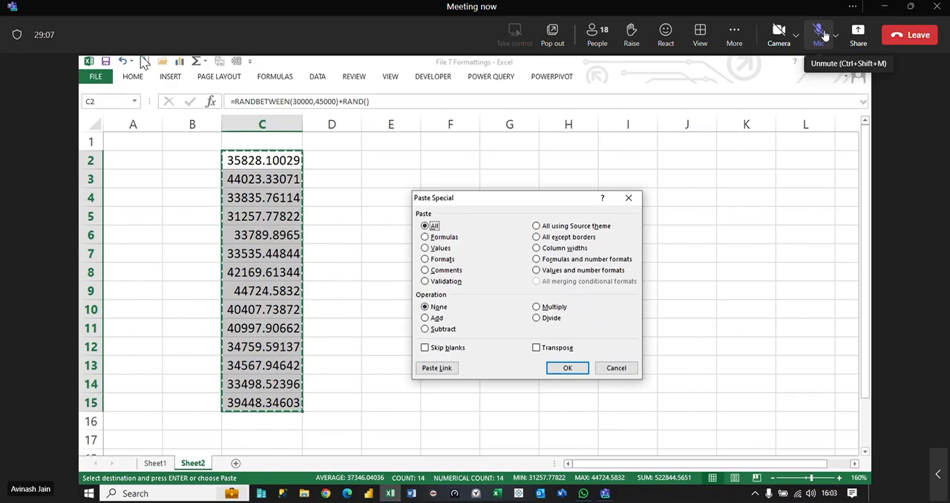
{"action": "left_click", "coordinate": [437, 249]}
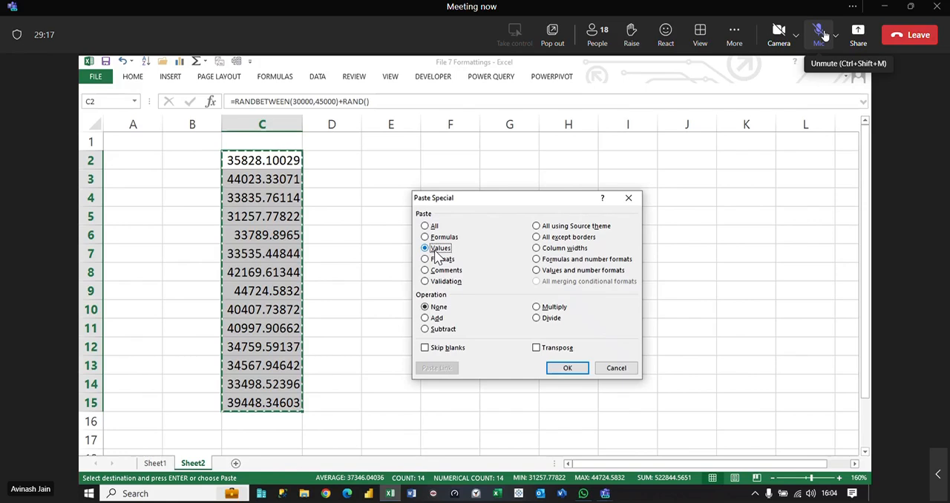
{"action": "left_click", "coordinate": [618, 370]}
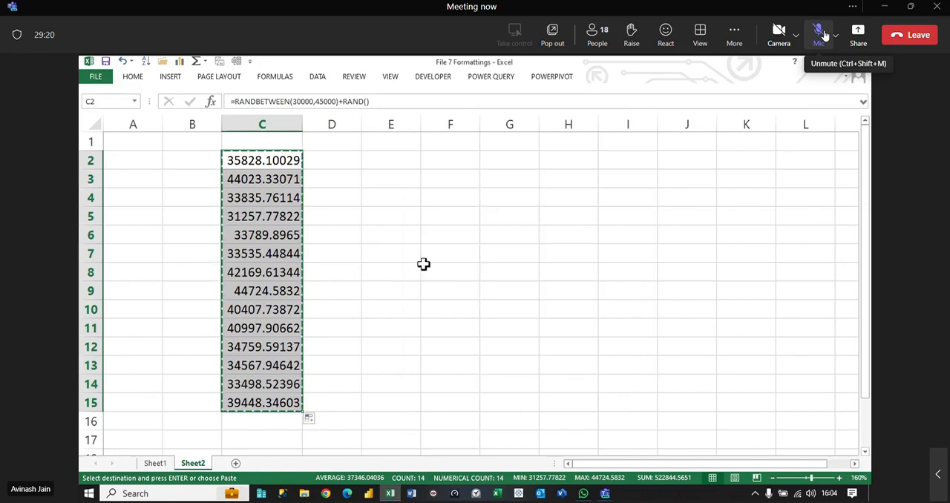
{"action": "double_click", "coordinate": [268, 160]}
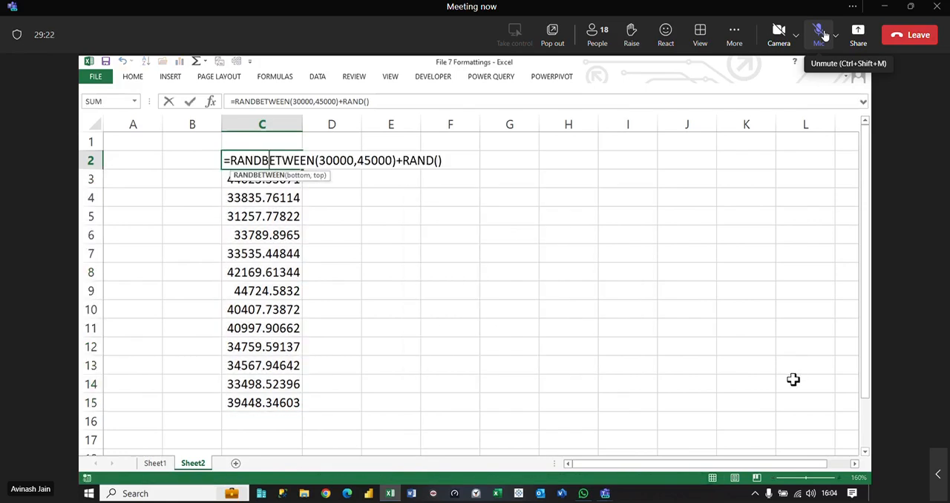
{"action": "key", "text": "Escape"}
Step: Replace the random-number formulas in C2:C15 with their static values using Paste Special Values
{"action": "key", "text": "shift+Down"}
{"action": "key", "text": "shift+Down"}
{"action": "key", "text": "shift+Down"}
{"action": "key", "text": "shift+Down"}
{"action": "key", "text": "shift+Down"}
{"action": "key", "text": "shift+Down"}
{"action": "key", "text": "shift+Down"}
{"action": "key", "text": "shift+Down"}
{"action": "key", "text": "shift+Down"}
{"action": "key", "text": "shift+Down"}
{"action": "key", "text": "shift+Down"}
{"action": "key", "text": "shift+Down"}
{"action": "key", "text": "shift+Down"}
{"action": "key", "text": "ctrl+c"}
{"action": "key", "text": "ctrl+alt+v"}
{"action": "key", "text": "v"}
{"action": "key", "text": "Return"}
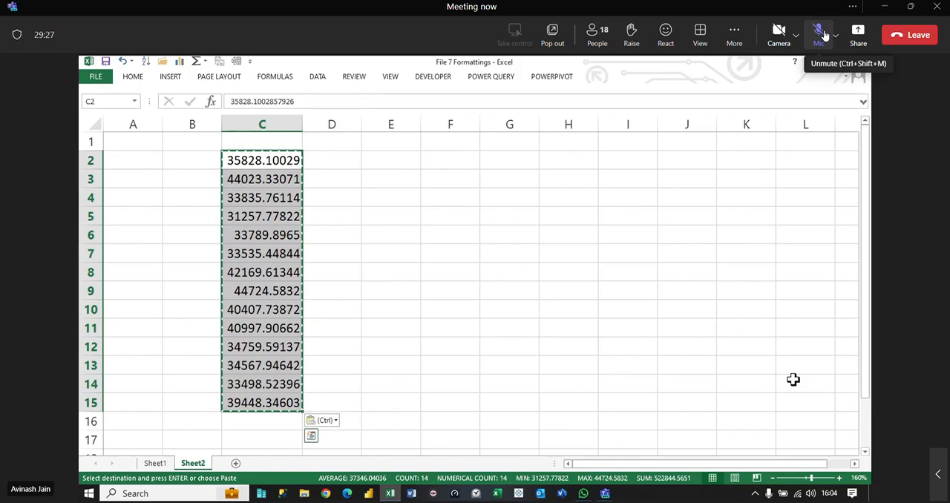
{"action": "key", "text": "Escape"}
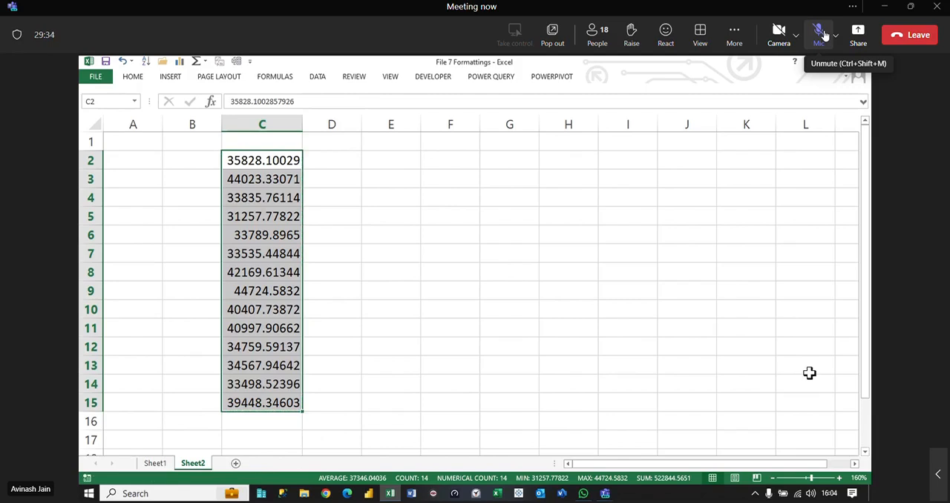
Step: Fill the values in C2:C15 across the columns to their right, and insert four blank rows above the data
{"action": "left_click_drag", "start_coordinate": [303, 413], "coordinate": [831, 426]}
{"action": "left_click_drag", "start_coordinate": [866, 461], "coordinate": [445, 488]}
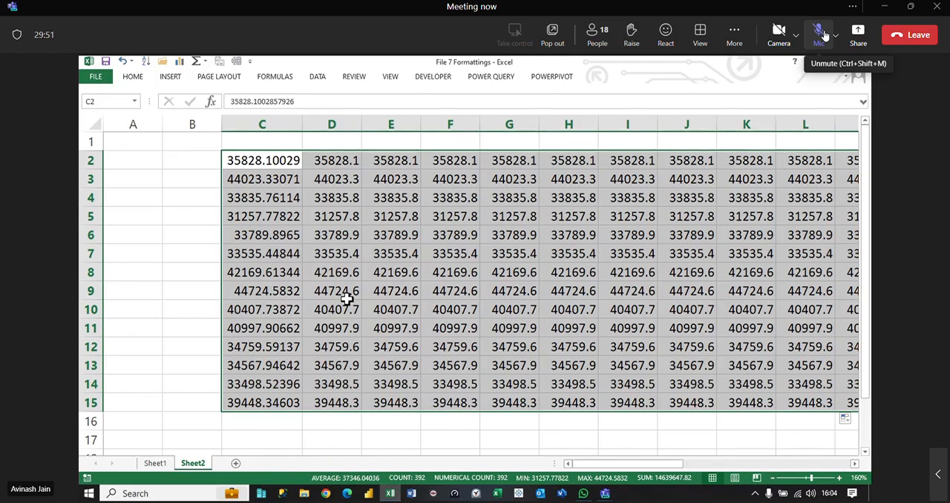
{"action": "left_click_drag", "start_coordinate": [91, 141], "coordinate": [91, 197]}
{"action": "right_click", "coordinate": [93, 163]}
{"action": "left_click", "coordinate": [124, 250]}
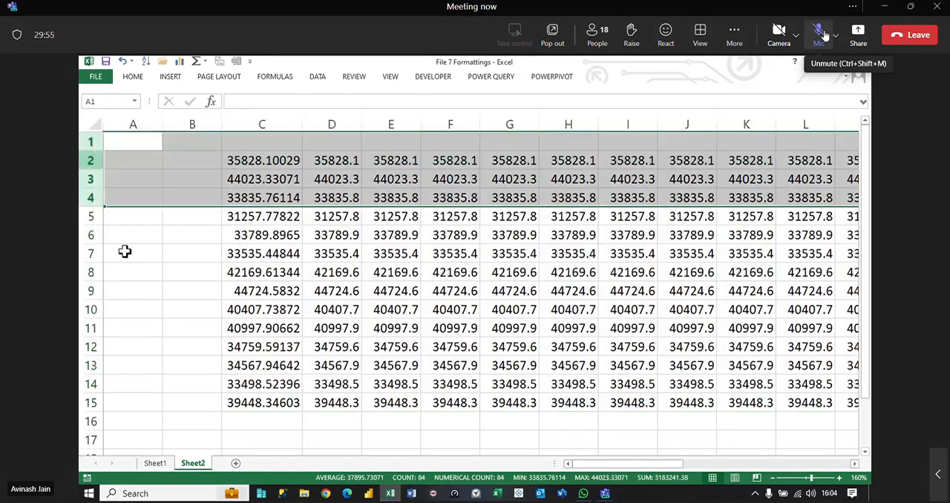
{"action": "left_click", "coordinate": [200, 246]}
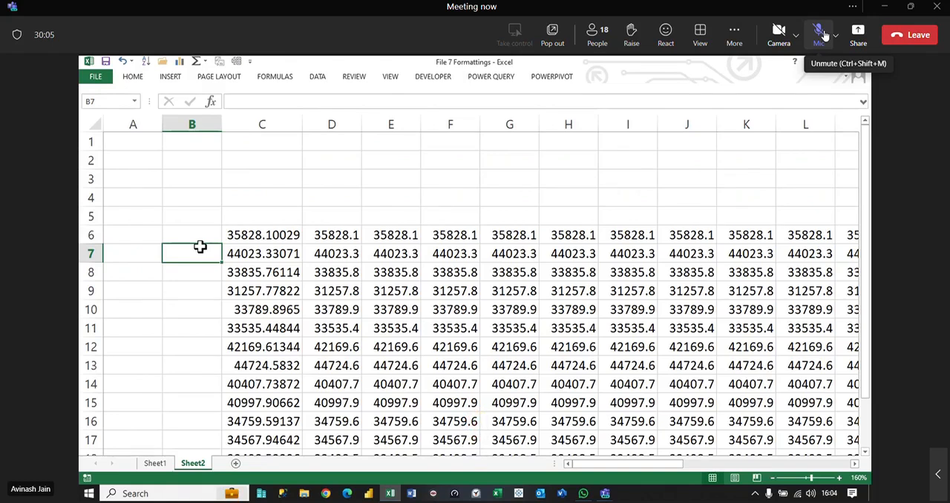
Step: Delete the blank rows 2 and 3 above the number table
{"action": "left_click", "coordinate": [265, 214]}
{"action": "left_click", "coordinate": [265, 198]}
{"action": "left_click_drag", "start_coordinate": [90, 160], "coordinate": [92, 178]}
{"action": "right_click", "coordinate": [92, 178]}
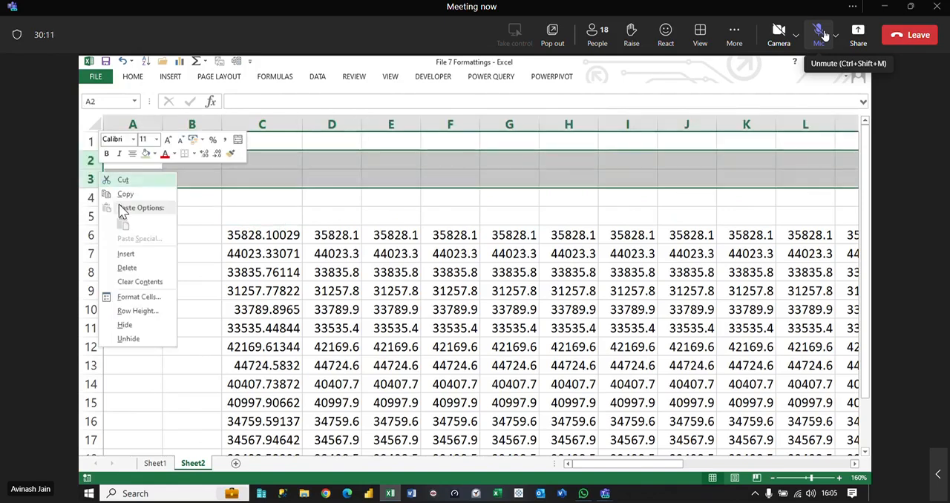
{"action": "left_click", "coordinate": [135, 271]}
Step: Enter Gen as the heading in C3 and keep the ribbon permanently expanded
{"action": "left_click", "coordinate": [282, 175]}
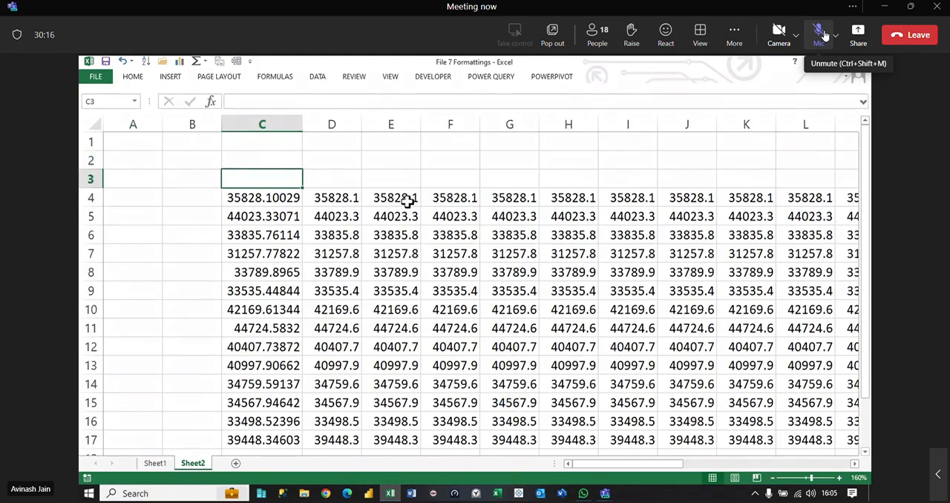
{"action": "type", "text": "Gen"}
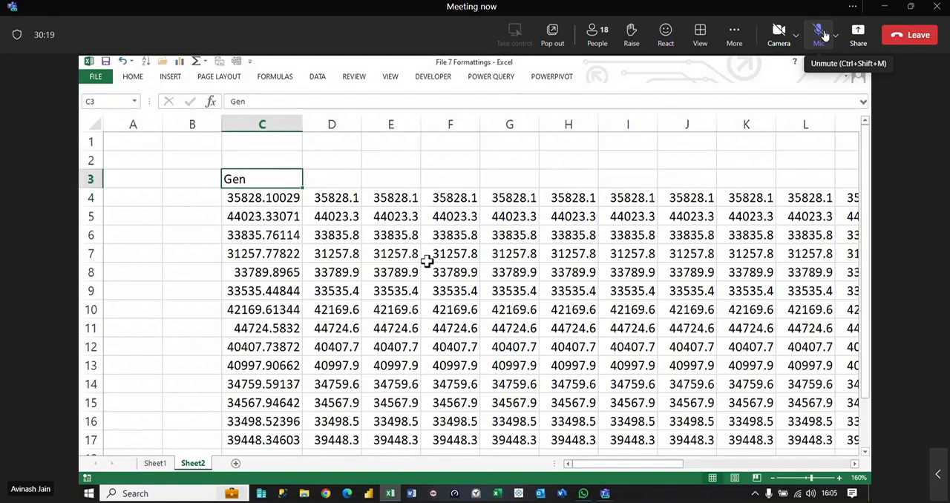
{"action": "left_click", "coordinate": [144, 78]}
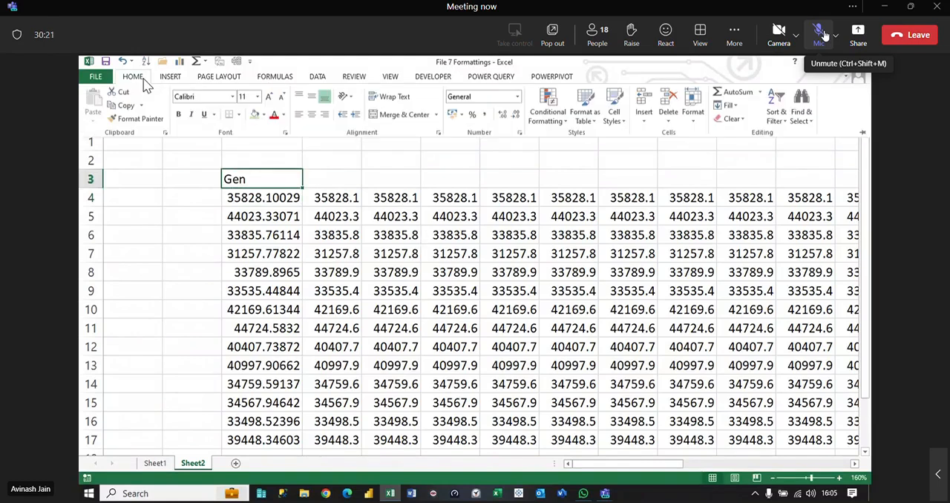
{"action": "double_click", "coordinate": [144, 79]}
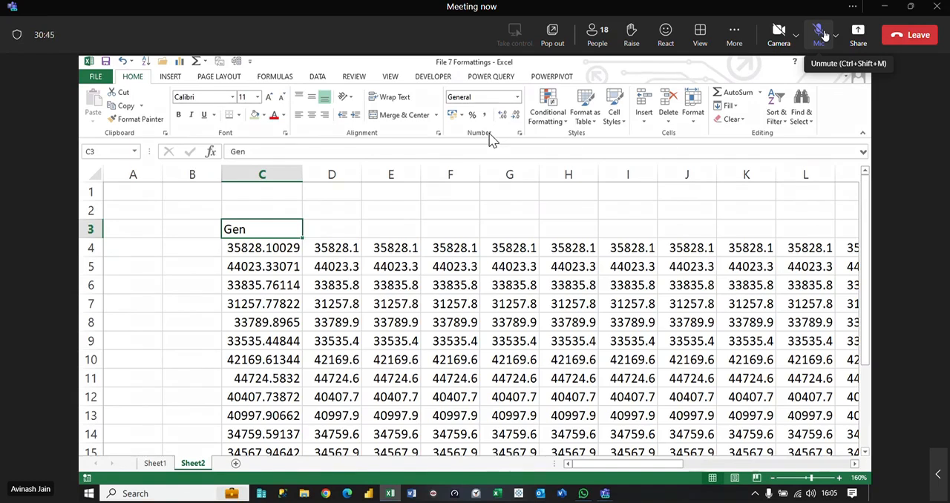
Step: Review the list of available number formats without applying one to C3
{"action": "left_click", "coordinate": [518, 98]}
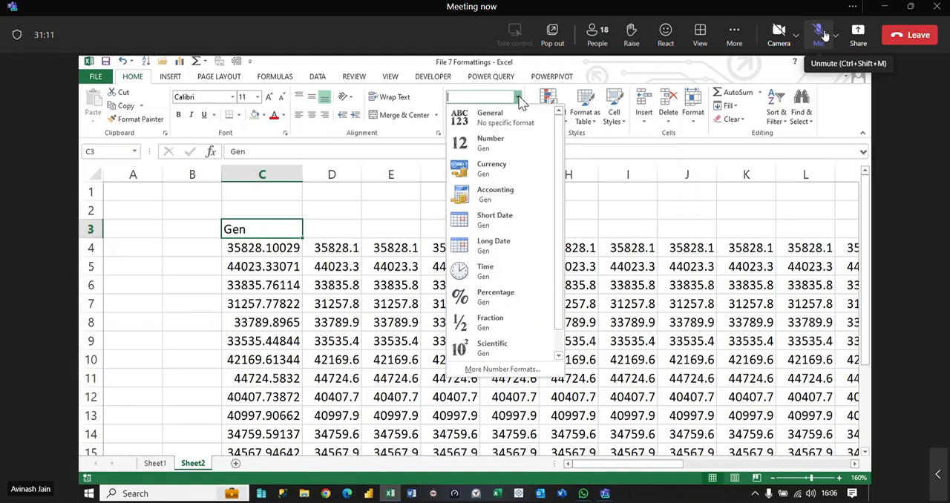
{"action": "left_click", "coordinate": [667, 223]}
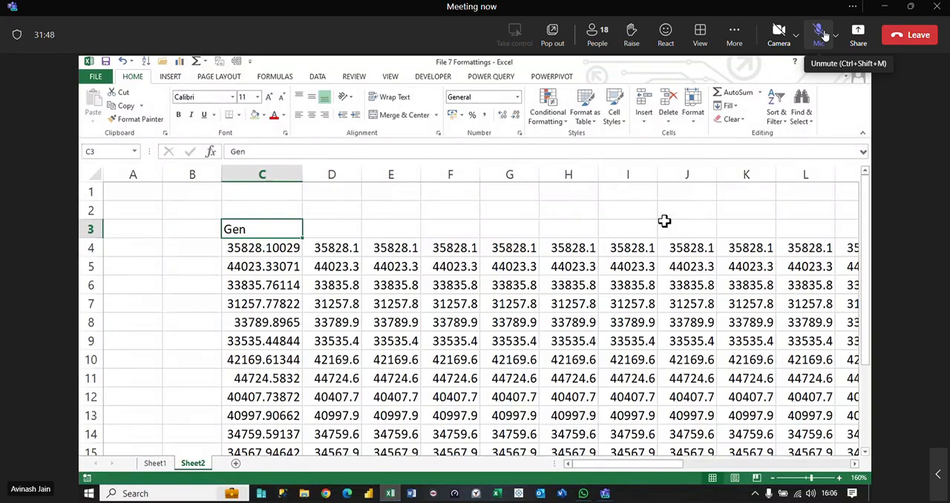
Step: Style the Gen heading in C3 with a gold fill, bold centred text and a larger font size
{"action": "left_click", "coordinate": [263, 115]}
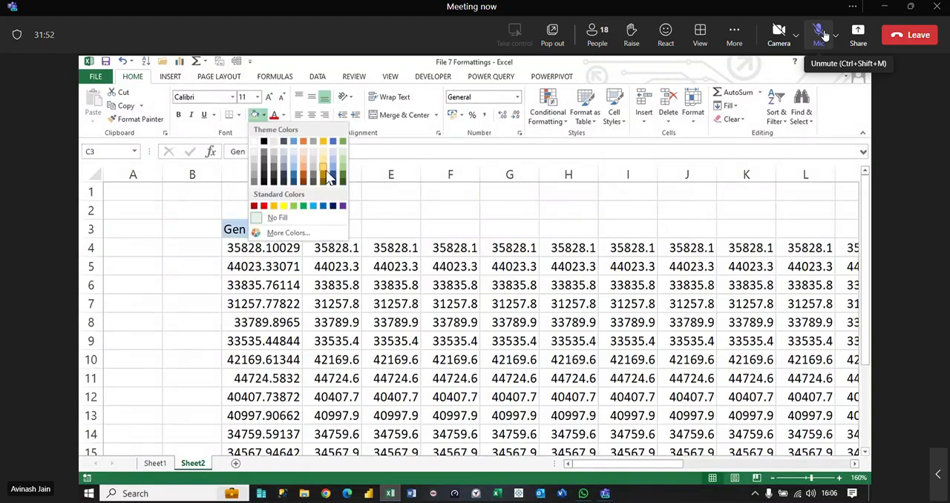
{"action": "left_click", "coordinate": [330, 176]}
{"action": "left_click", "coordinate": [178, 115]}
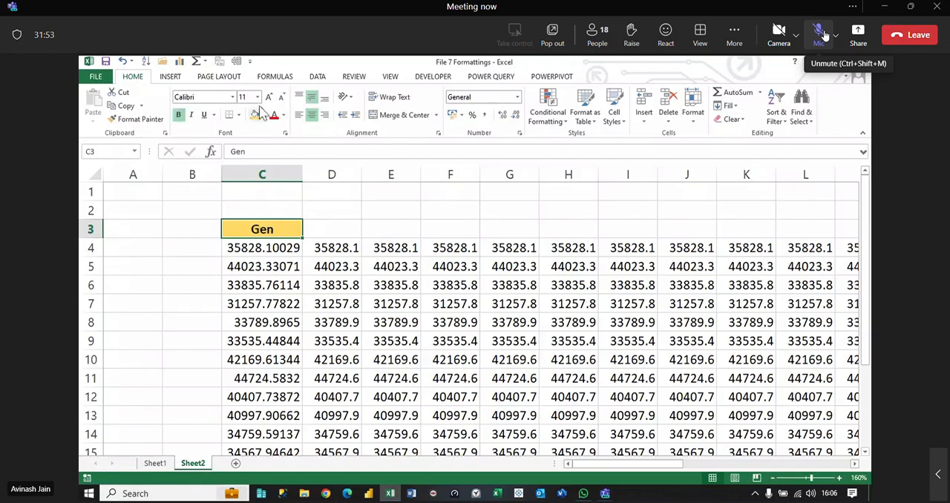
{"action": "left_click", "coordinate": [272, 98]}
Step: Format the numbers in C4:C17 as Currency with the rupee symbol and two decimals
{"action": "left_click", "coordinate": [278, 250]}
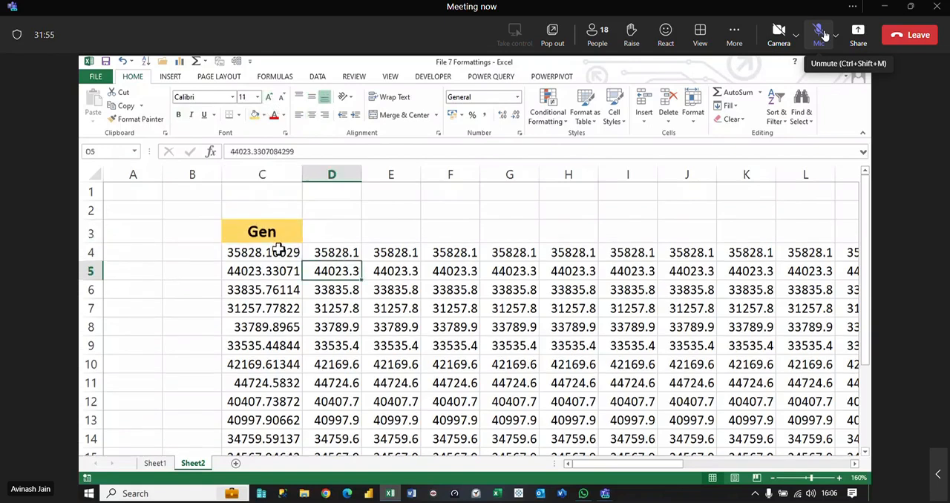
{"action": "key", "text": "ctrl+shift+Down"}
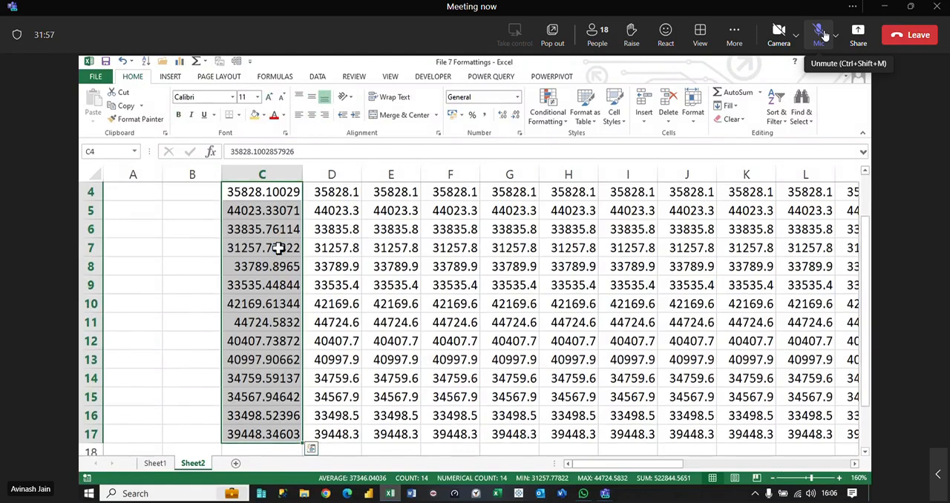
{"action": "key", "text": "ctrl+shift+4"}
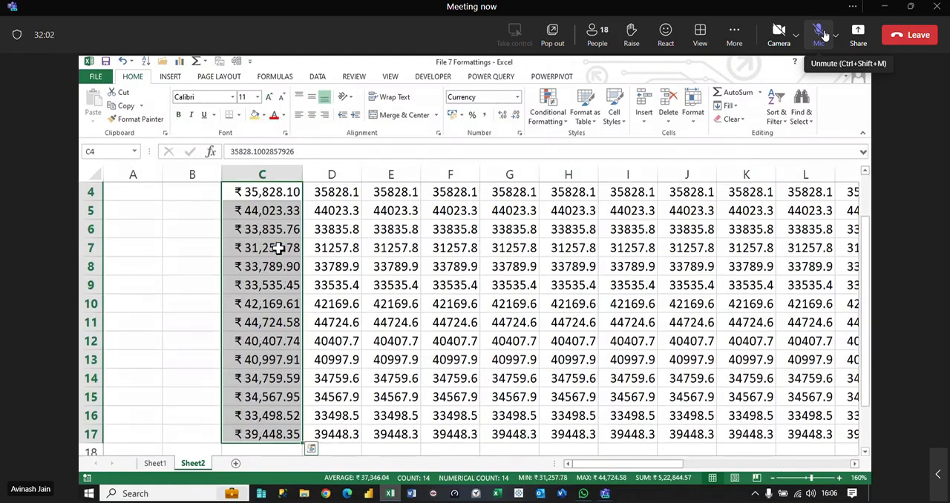
Step: Format the values in C4:C17 as dates with day, abbreviated month and two-digit year
{"action": "key", "text": "ctrl+shift+3"}
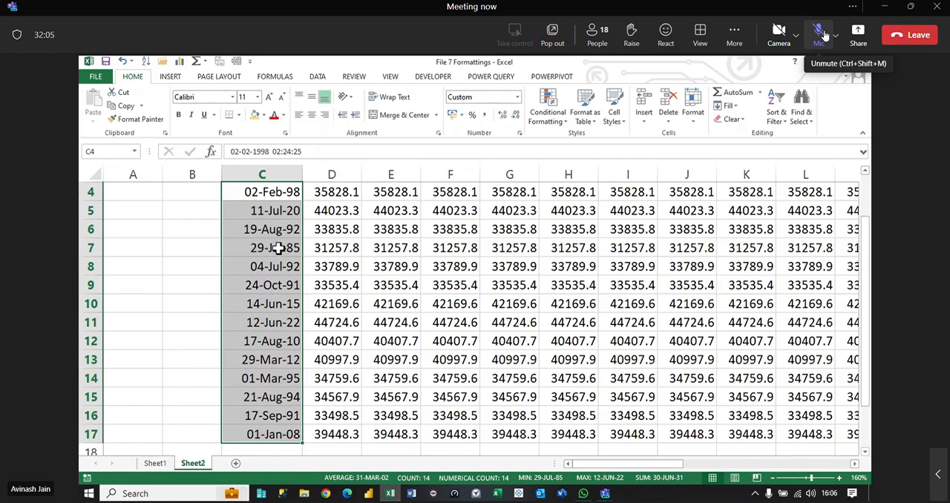
Step: Add a border around the Gen heading in C3
{"action": "scroll", "coordinate": [277, 248], "scroll_direction": "up", "scroll_amount": 1}
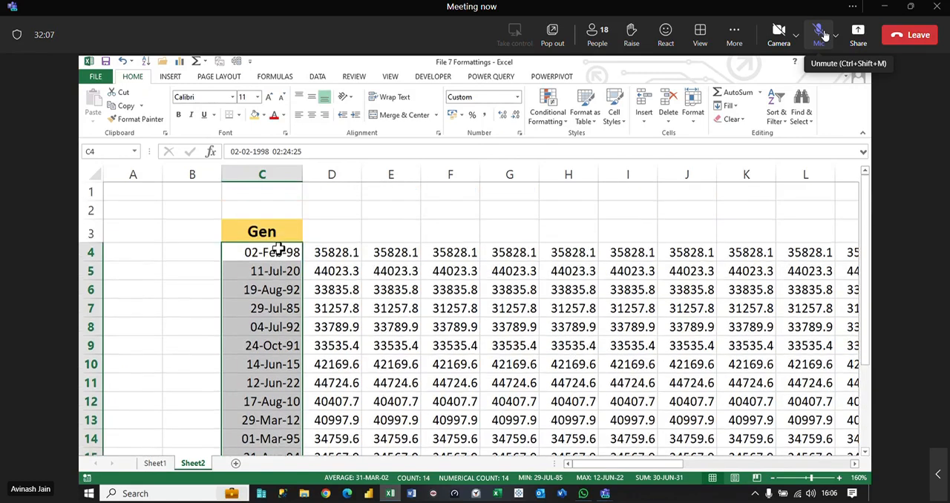
{"action": "left_click", "coordinate": [267, 231]}
{"action": "left_click", "coordinate": [238, 115]}
{"action": "left_click", "coordinate": [257, 218]}
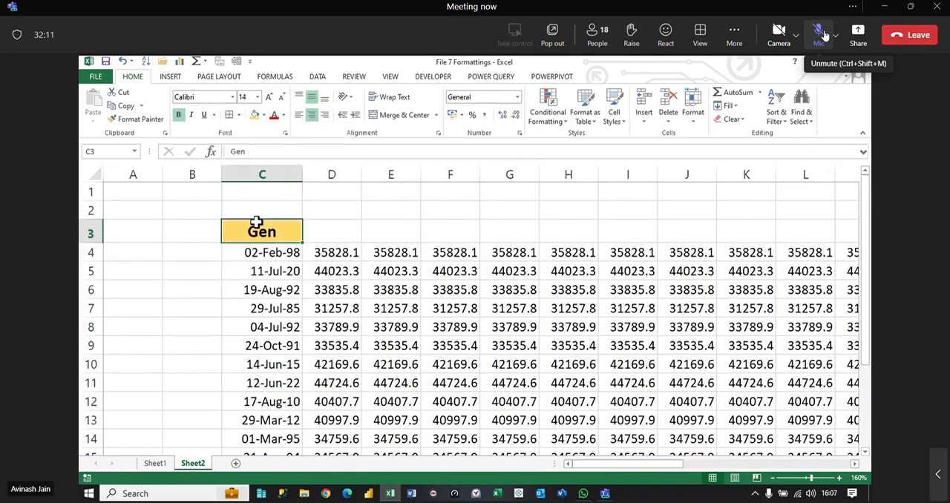
Step: Set the number format of C4:C17 to General
{"action": "key", "text": "Down"}
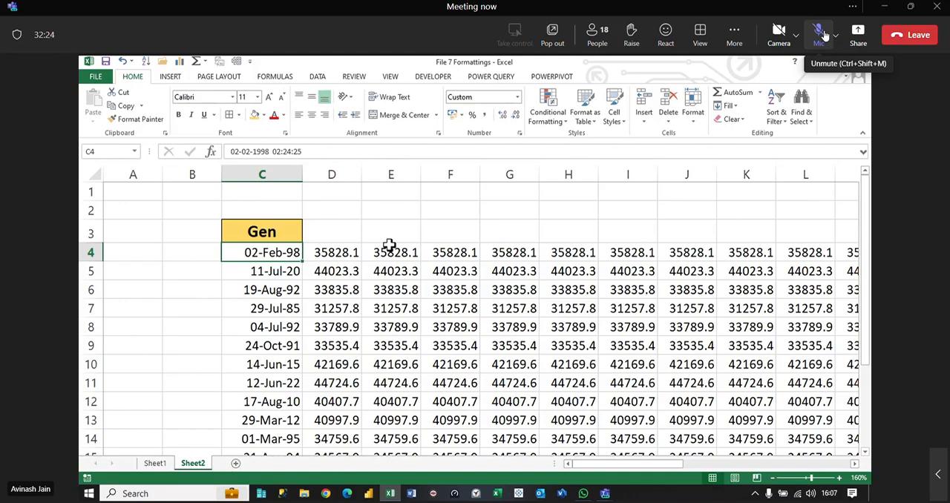
{"action": "key", "text": "ctrl+shift+Down"}
{"action": "scroll", "coordinate": [343, 269], "scroll_direction": "up", "scroll_amount": 1}
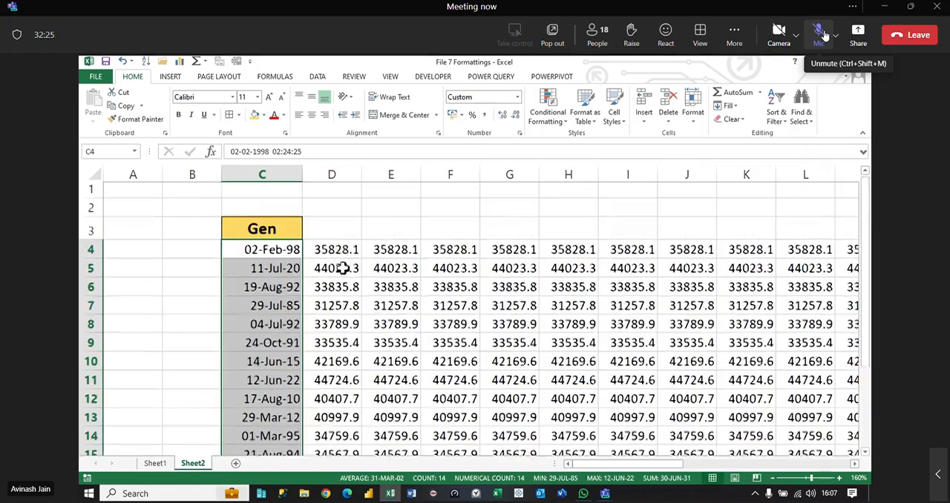
{"action": "left_click", "coordinate": [517, 97]}
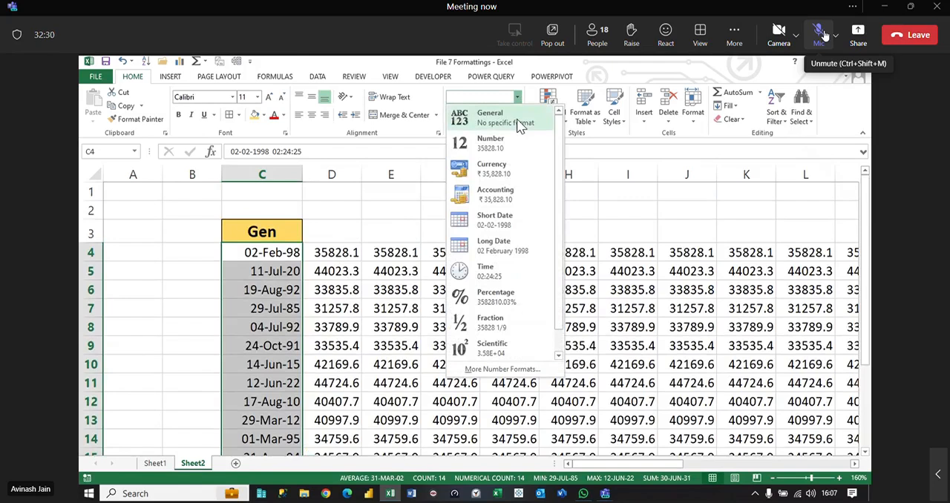
{"action": "left_click", "coordinate": [512, 122]}
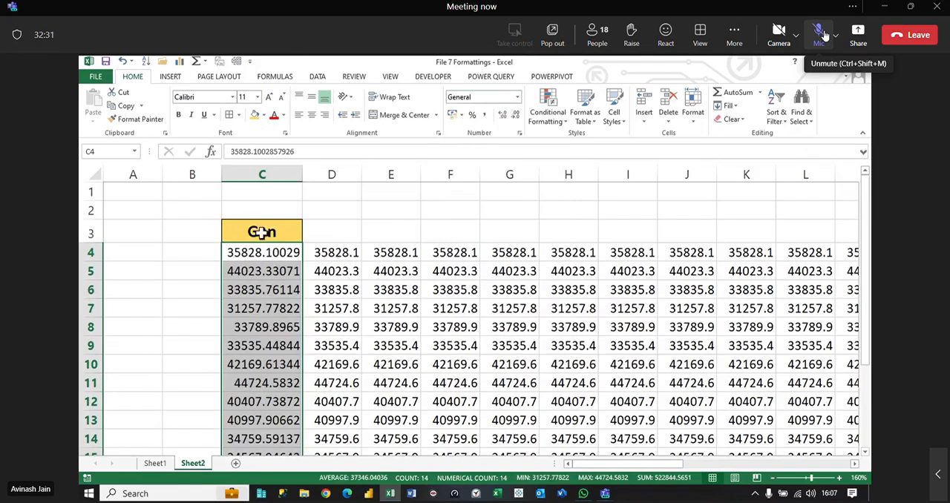
Step: Copy the Gen heading cell to C1, clear its text and give C1 a light blue fill
{"action": "left_click", "coordinate": [265, 191]}
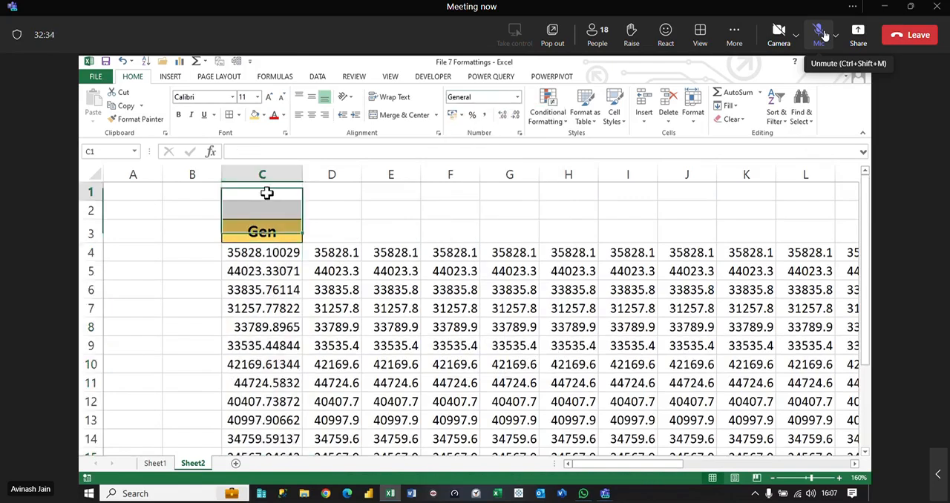
{"action": "left_click", "coordinate": [275, 223]}
{"action": "left_click_drag", "start_coordinate": [278, 220], "coordinate": [279, 193]}
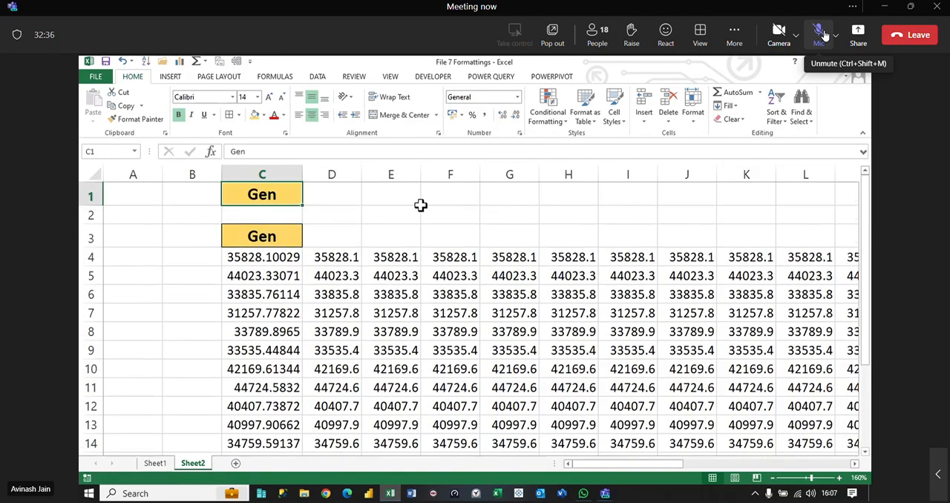
{"action": "key", "text": "Delete"}
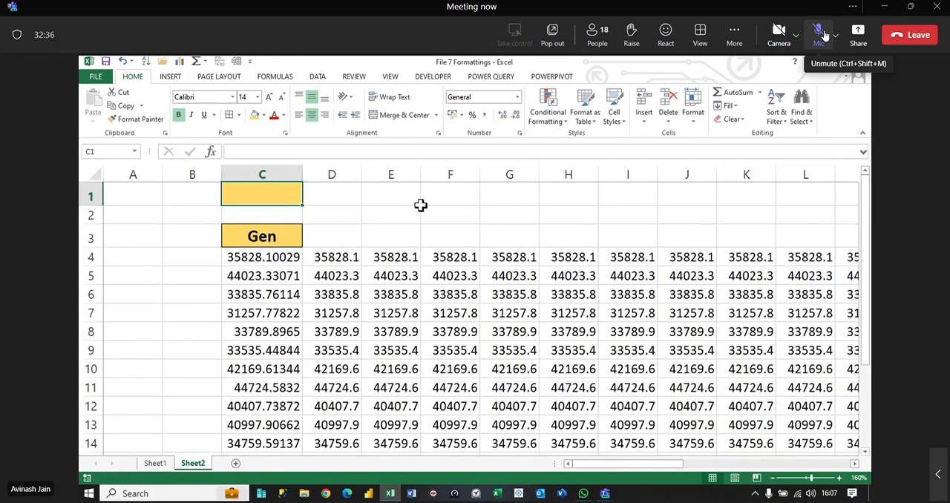
{"action": "left_click", "coordinate": [264, 115]}
{"action": "left_click", "coordinate": [300, 180]}
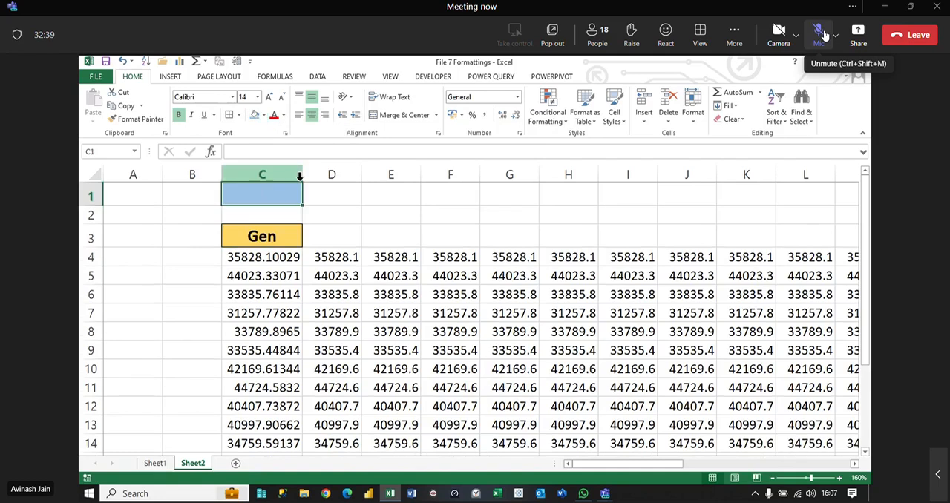
Step: Enter the label CTRL+Shift+~ in C1 and widen column C to fit it
{"action": "type", "text": "cTRL+Shi"}
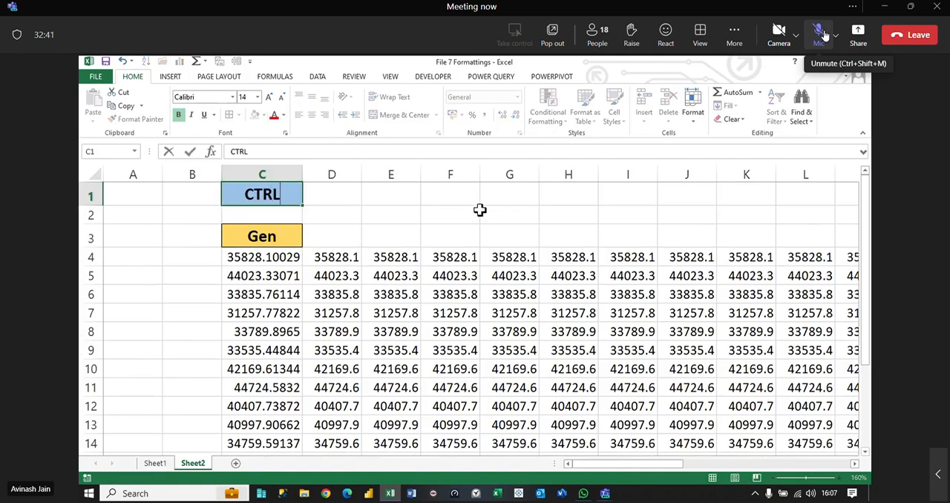
{"action": "type", "text": "ft+~"}
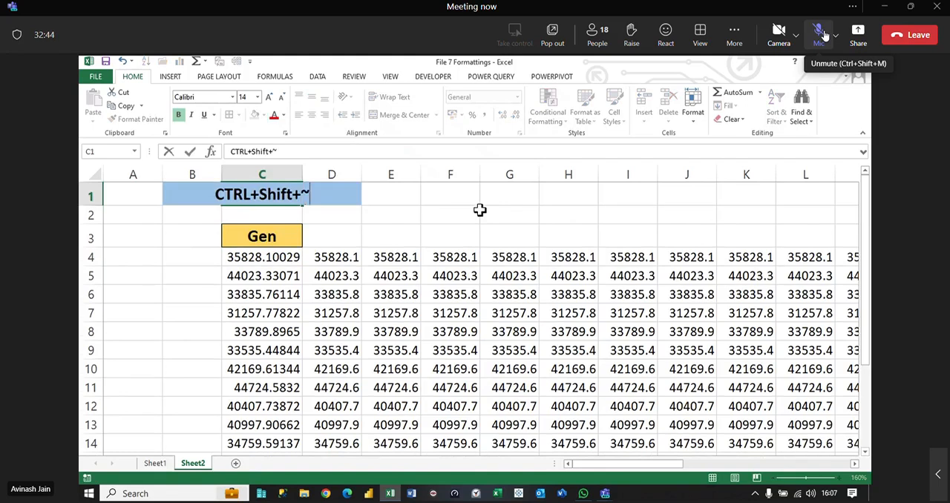
{"action": "key", "text": "Return"}
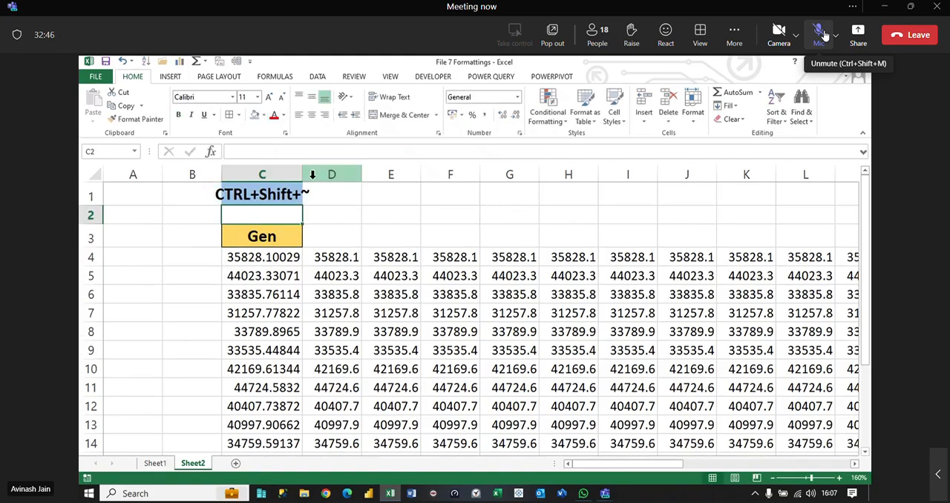
{"action": "double_click", "coordinate": [302, 176]}
{"action": "left_click", "coordinate": [275, 190]}
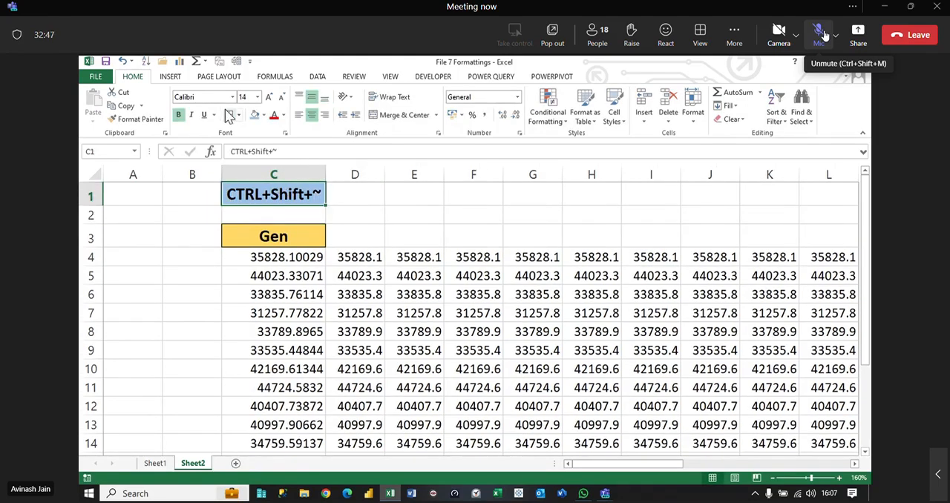
{"action": "left_click", "coordinate": [291, 259]}
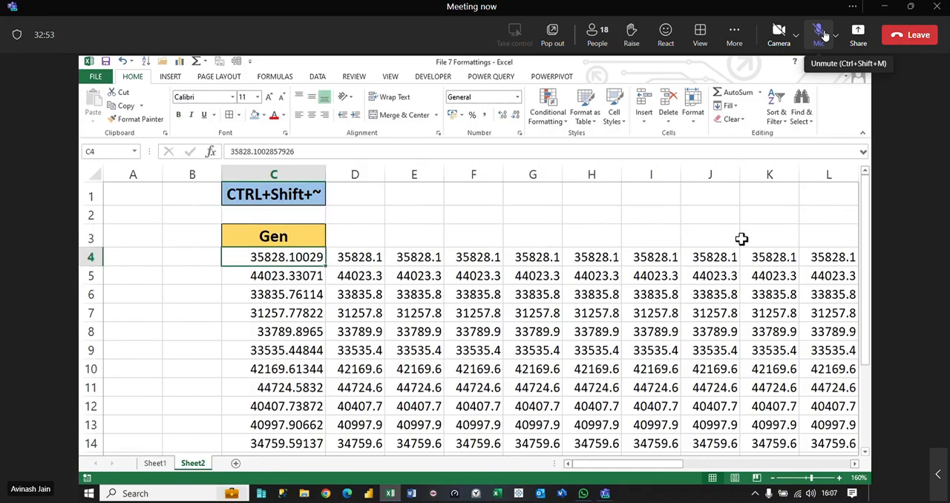
Step: Switch to Sheet1 and select the date 06-04-2024 in B7
{"action": "left_click", "coordinate": [154, 462]}
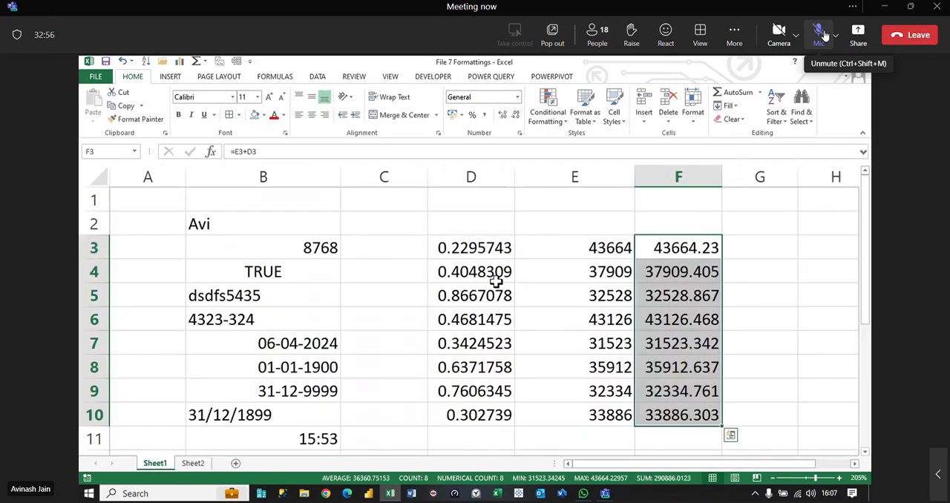
{"action": "left_click", "coordinate": [330, 340]}
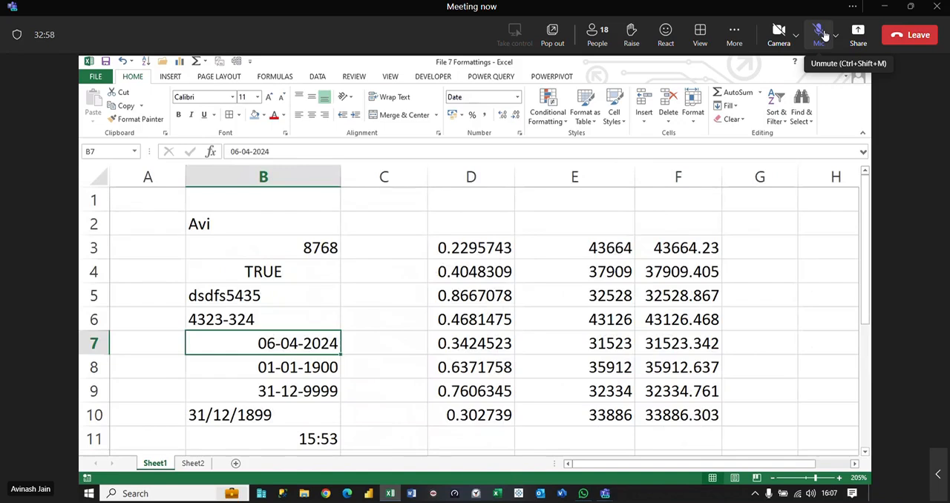
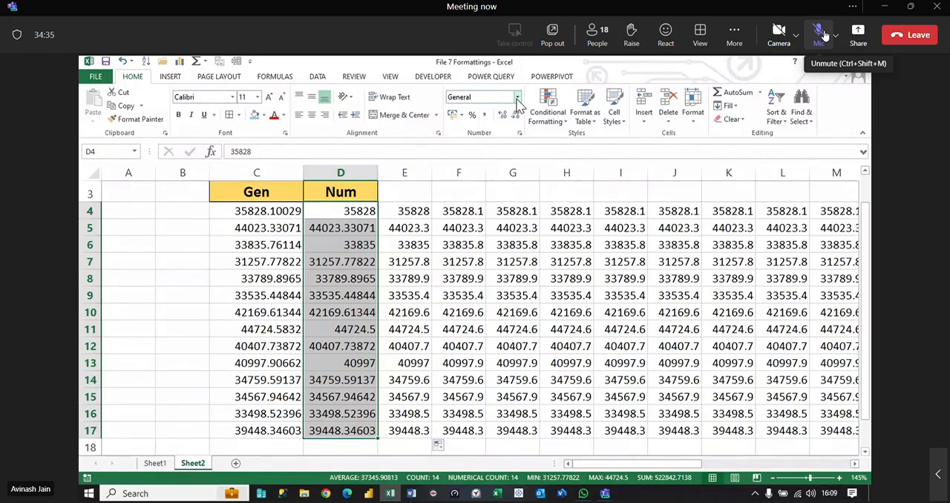
Step: Set the number format of D4:D17 to Number and copy the Num heading from D3 to E3
{"action": "left_click", "coordinate": [517, 103]}
{"action": "left_click", "coordinate": [472, 146]}
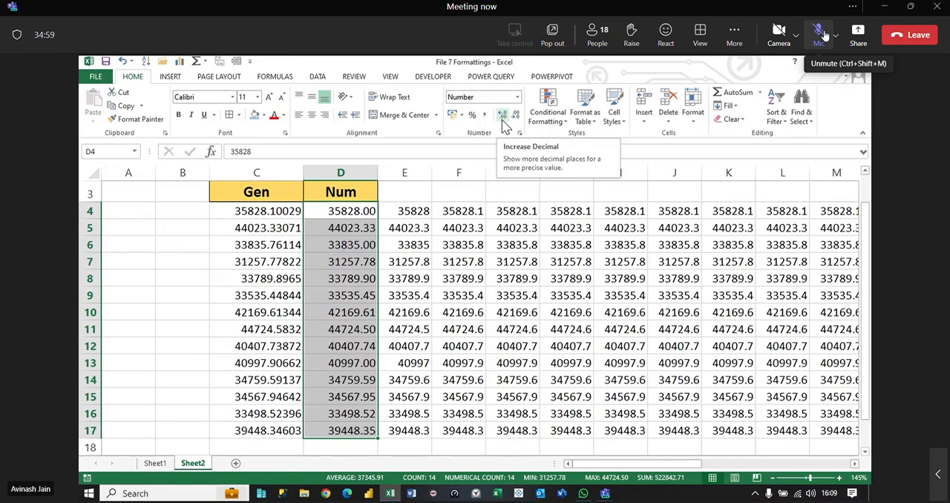
{"action": "left_click", "coordinate": [367, 201]}
{"action": "left_click_drag", "start_coordinate": [377, 201], "coordinate": [428, 195]}
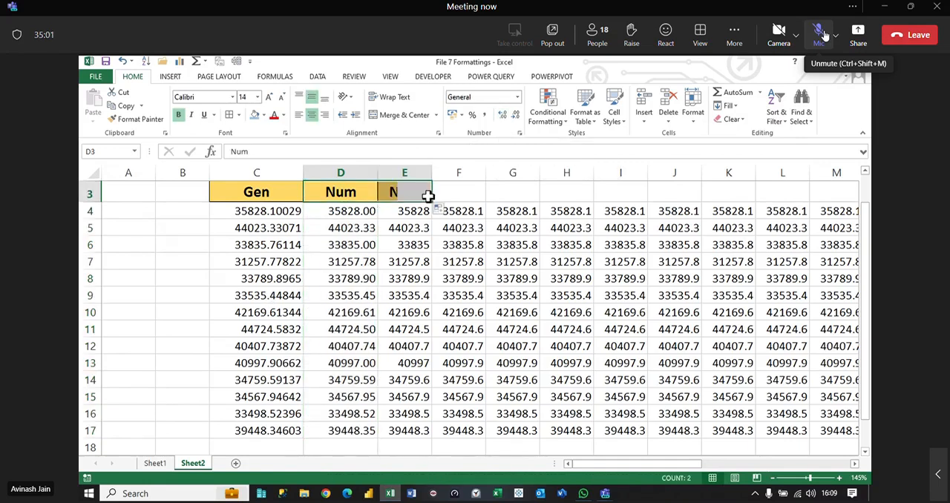
Step: Change the heading in E3 to ,Num
{"action": "scroll", "coordinate": [401, 238], "scroll_direction": "up", "scroll_amount": 1}
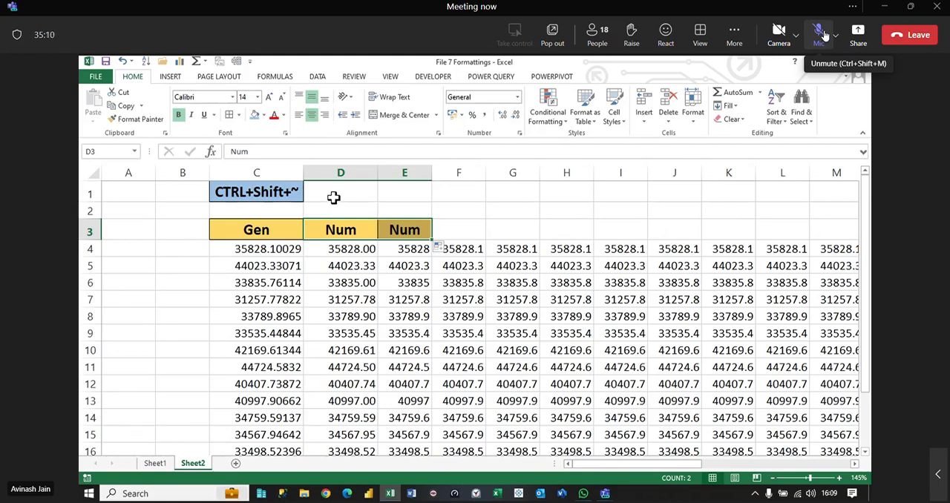
{"action": "left_click", "coordinate": [334, 193]}
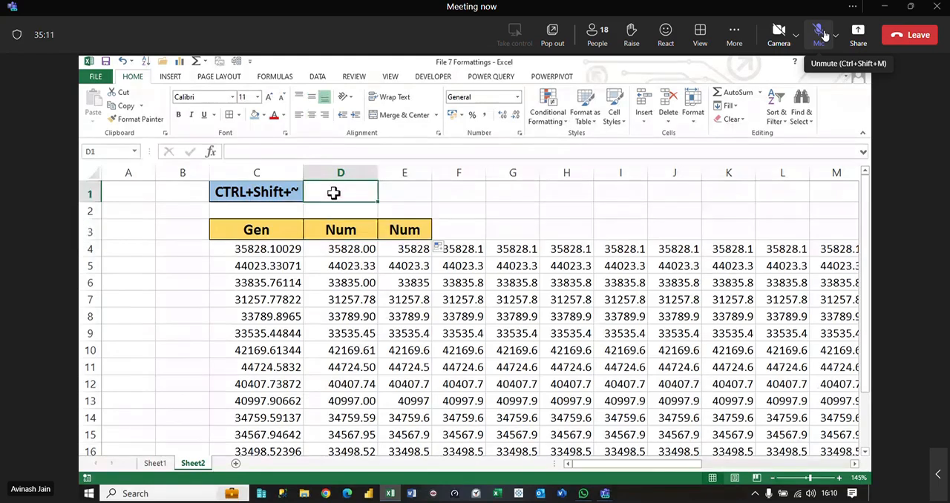
{"action": "left_click", "coordinate": [416, 229]}
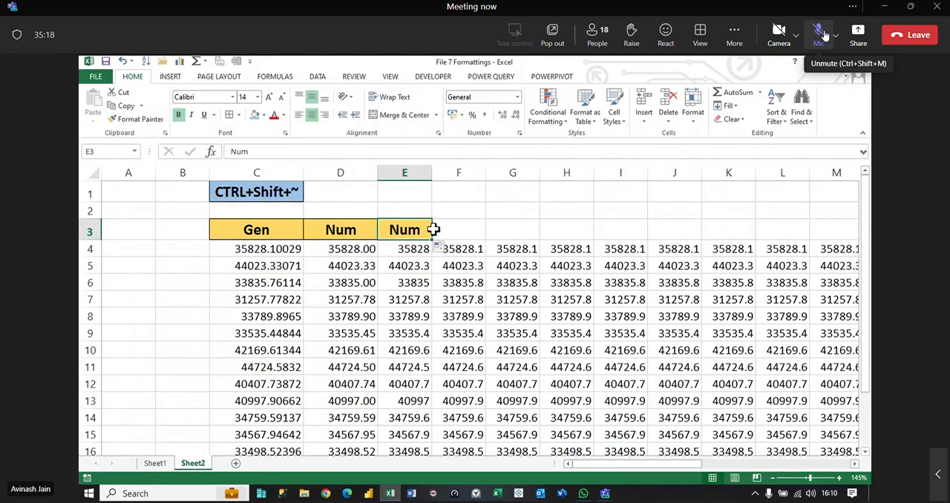
{"action": "double_click", "coordinate": [388, 229]}
{"action": "type", "text": ","}
{"action": "key", "text": "Return"}
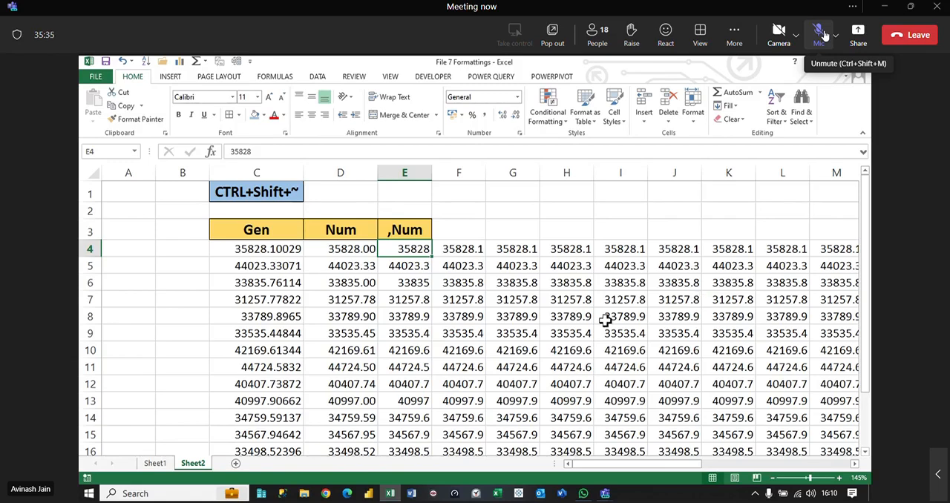
Step: Apply the Comma Style to E4:E17 and adjust the width of column E to suit the values
{"action": "left_click_drag", "start_coordinate": [408, 256], "coordinate": [407, 434]}
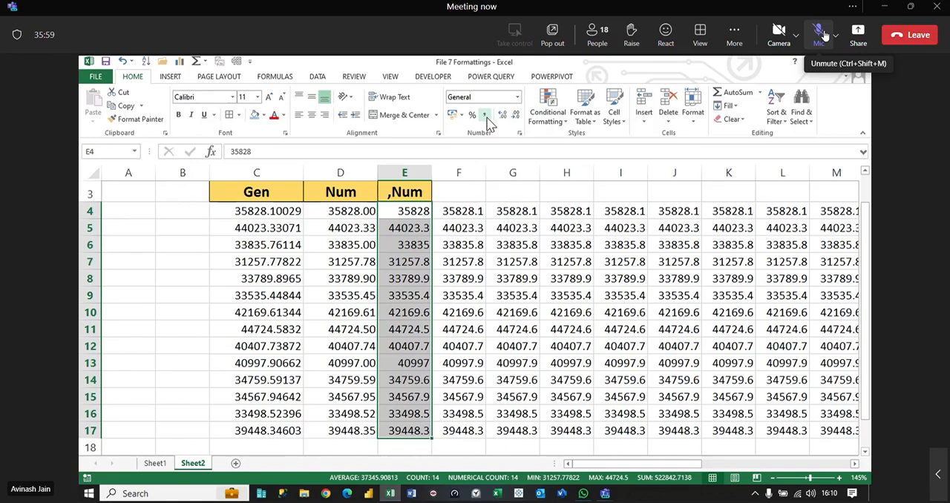
{"action": "left_click", "coordinate": [462, 245]}
{"action": "left_click_drag", "start_coordinate": [432, 174], "coordinate": [479, 176]}
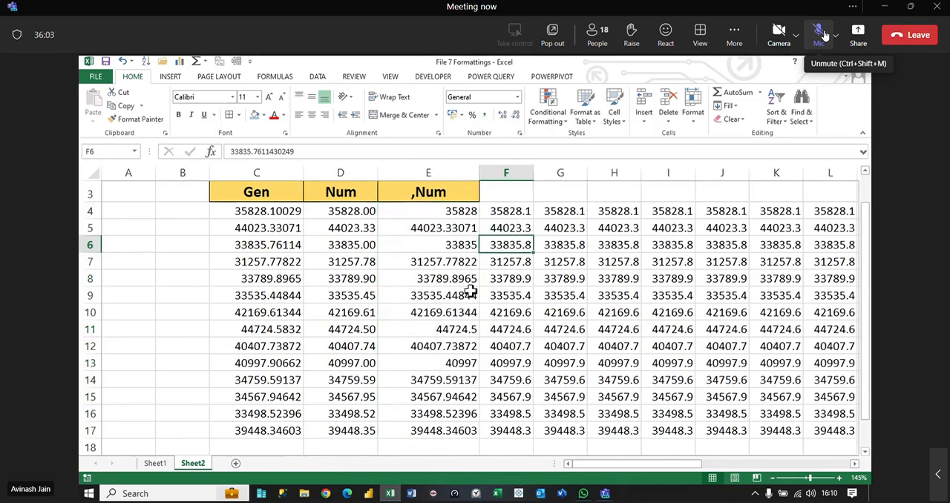
{"action": "left_click_drag", "start_coordinate": [463, 212], "coordinate": [456, 430]}
{"action": "left_click", "coordinate": [487, 118]}
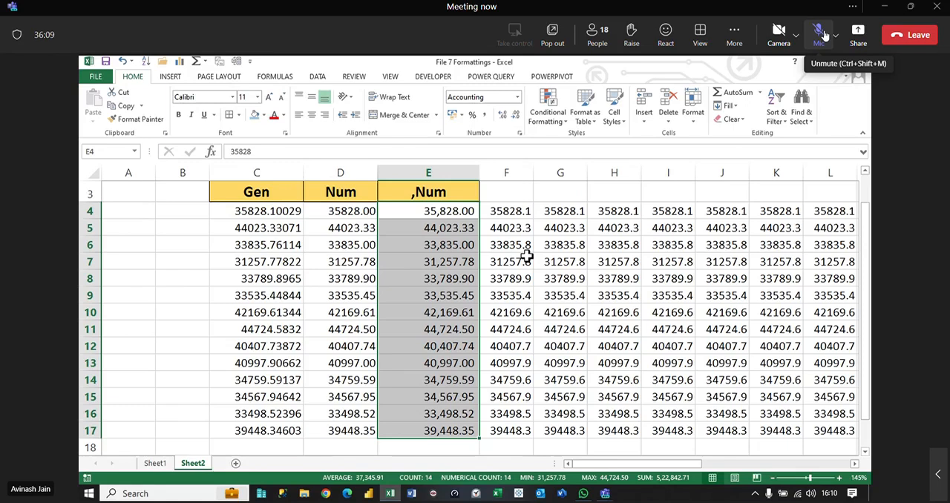
{"action": "scroll", "coordinate": [483, 235], "scroll_direction": "up", "scroll_amount": 1}
{"action": "left_click_drag", "start_coordinate": [479, 172], "coordinate": [457, 173]}
{"action": "left_click", "coordinate": [517, 98]}
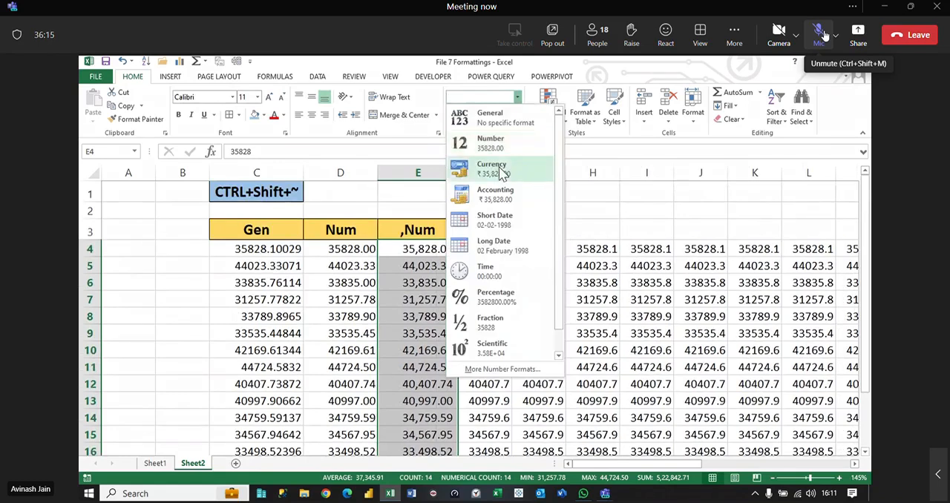
{"action": "left_click", "coordinate": [607, 192]}
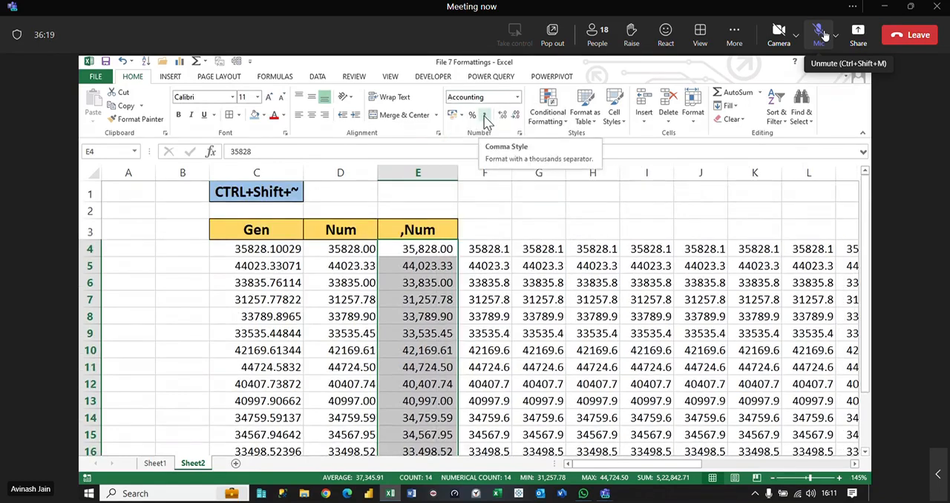
{"action": "left_click", "coordinate": [539, 300]}
Step: Copy the shortcut label cell C1 to E1 above the ,Num heading
{"action": "left_click", "coordinate": [294, 192]}
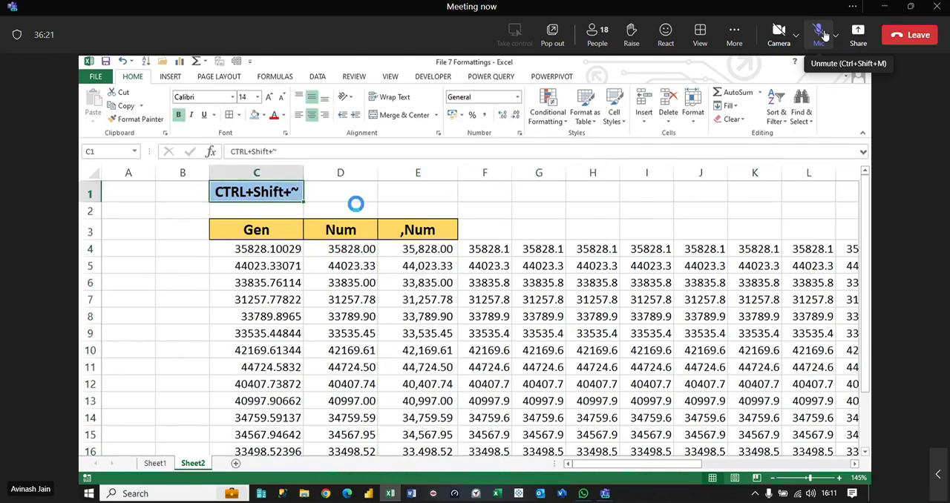
{"action": "key", "text": "ctrl+c"}
{"action": "left_click", "coordinate": [418, 195]}
{"action": "key", "text": "ctrl+v"}
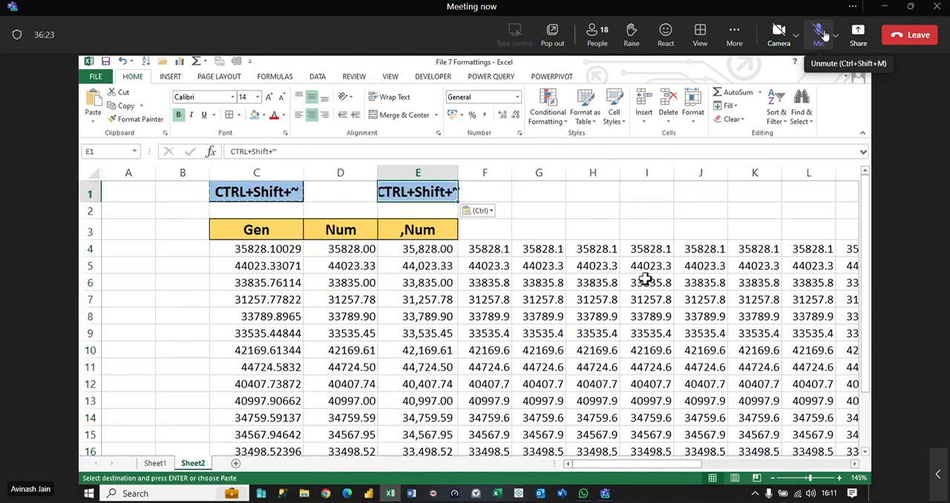
Step: Change the label in E1 to CTRL+Shift+! and widen column E to fit it
{"action": "key", "text": "F2"}
{"action": "key", "text": "BackSpace"}
{"action": "type", "text": "!"}
{"action": "key", "text": "Return"}
{"action": "key", "text": "Up"}
{"action": "left_click_drag", "start_coordinate": [458, 173], "coordinate": [470, 171]}
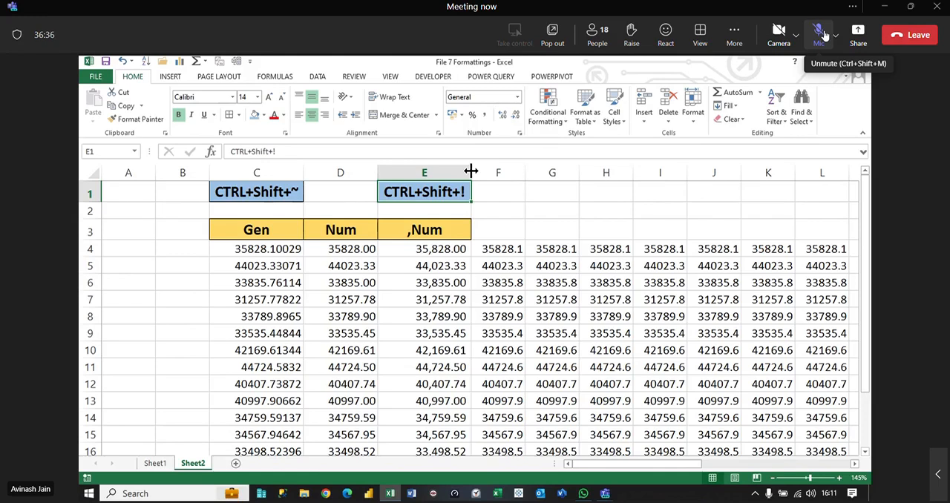
Step: Apply borders to all cells in C4:E17
{"action": "left_click", "coordinate": [252, 251]}
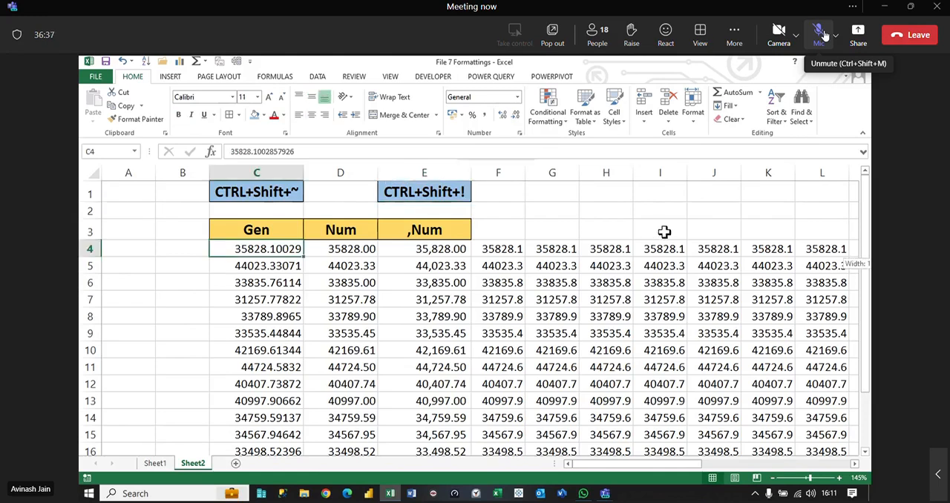
{"action": "key", "text": "ctrl+shift+Right"}
{"action": "key", "text": "Right"}
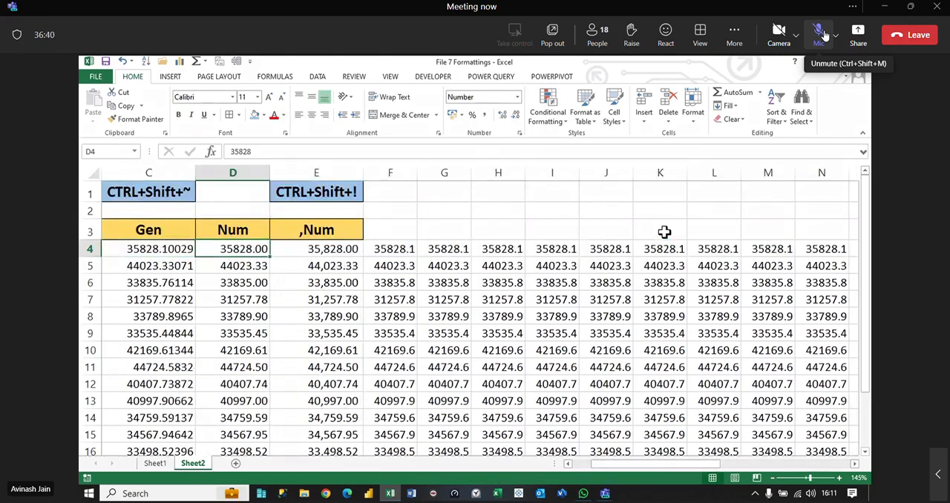
{"action": "key", "text": "Left"}
{"action": "key", "text": "shift+Right"}
{"action": "key", "text": "shift+Right"}
{"action": "key", "text": "ctrl+shift+Down"}
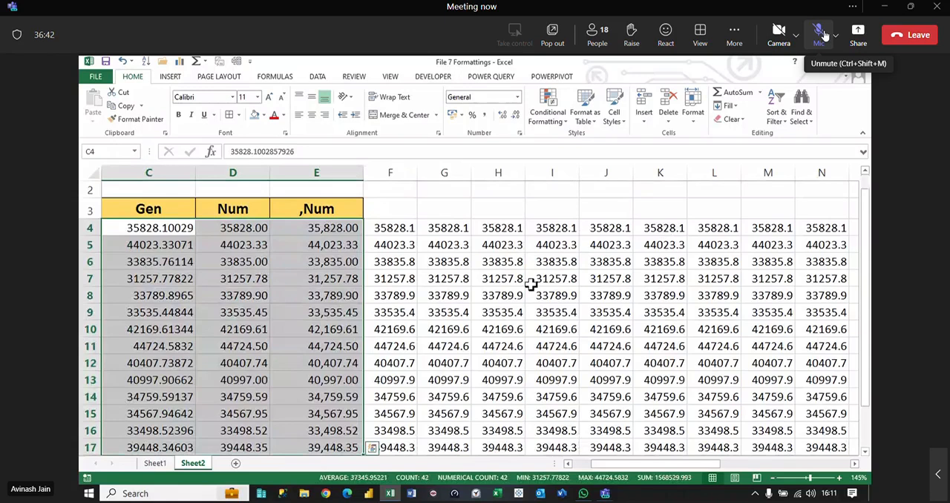
{"action": "left_click", "coordinate": [451, 330]}
{"action": "scroll", "coordinate": [452, 331], "scroll_direction": "down", "scroll_amount": 1, "text": "ctrl"}
Step: Fill the ,Num heading cell from E3 across to AD3 and clear the text in F3:AD3, keeping the heading format
{"action": "left_click", "coordinate": [334, 224]}
{"action": "left_click_drag", "start_coordinate": [383, 233], "coordinate": [411, 226]}
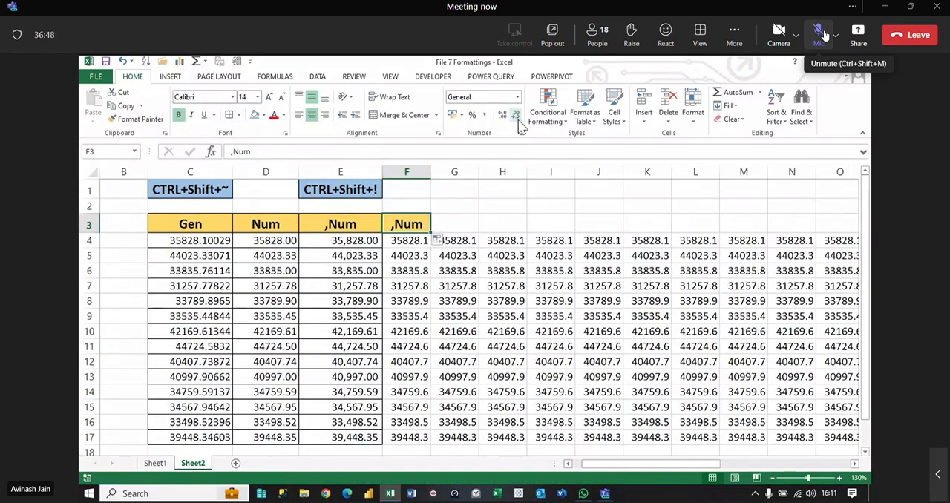
{"action": "left_click_drag", "start_coordinate": [430, 233], "coordinate": [675, 227]}
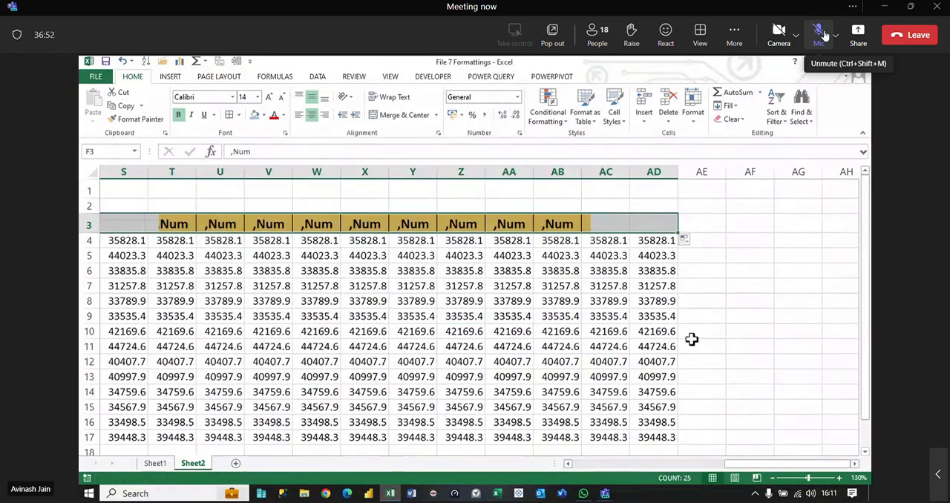
{"action": "key", "text": "Delete"}
{"action": "left_click_drag", "start_coordinate": [763, 464], "coordinate": [582, 465]}
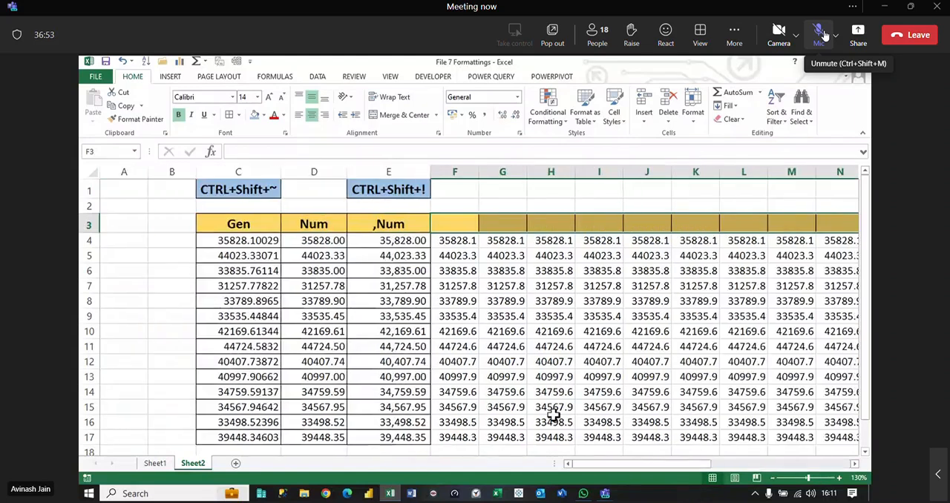
Step: Enter the headings Curr in F3 and Acc in G3
{"action": "left_click", "coordinate": [452, 224]}
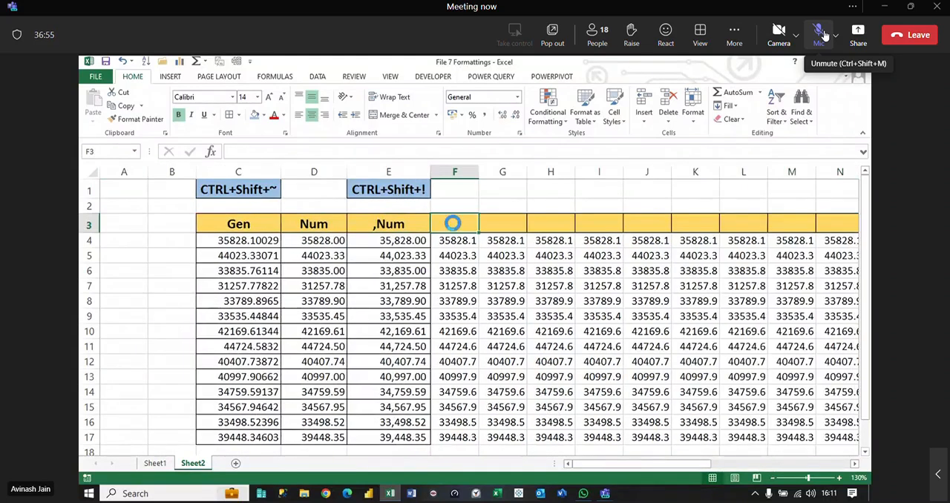
{"action": "left_click", "coordinate": [517, 97]}
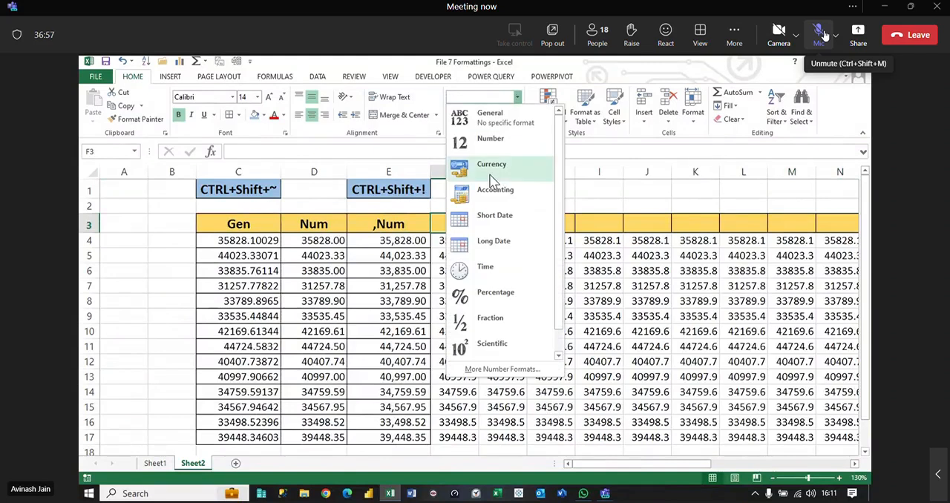
{"action": "left_click", "coordinate": [697, 280]}
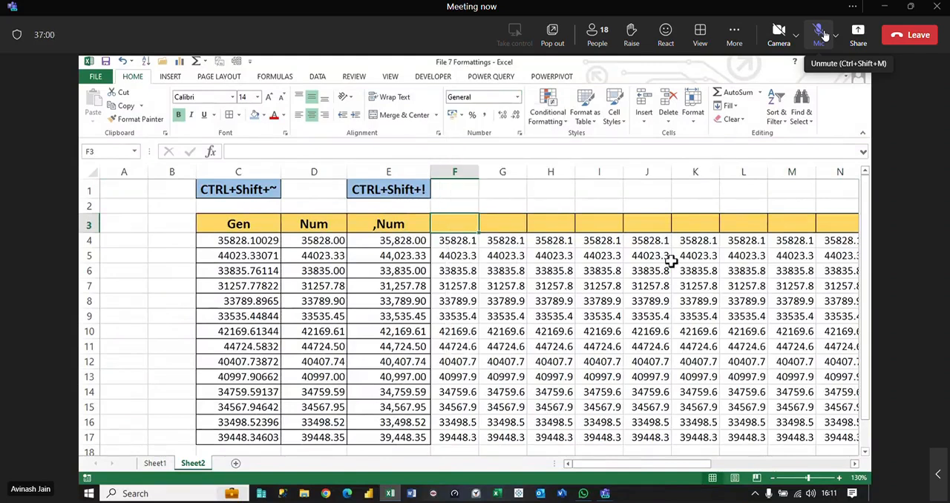
{"action": "type", "text": "Curr"}
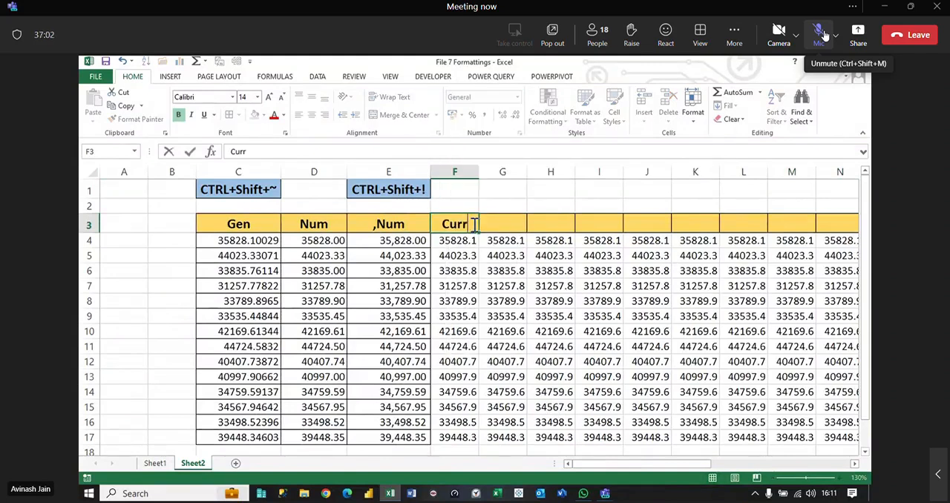
{"action": "key", "text": "Tab"}
{"action": "type", "text": "Accou"}
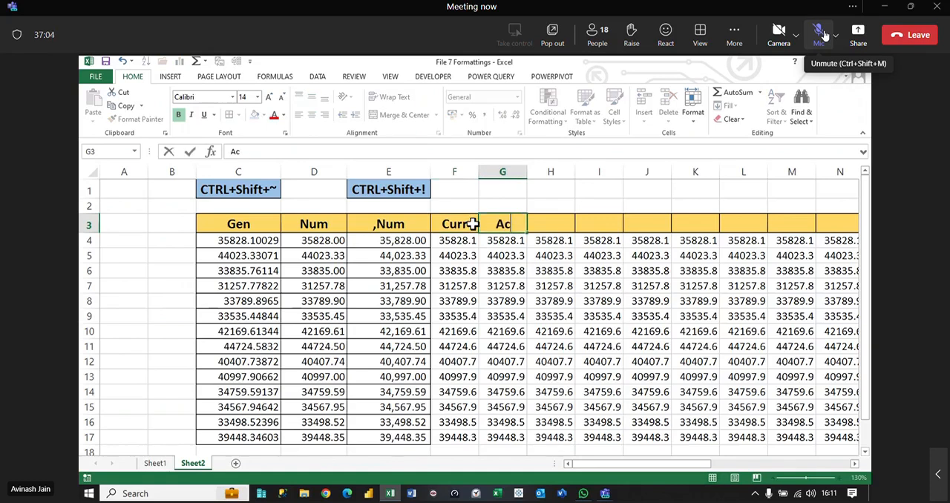
{"action": "key", "text": "BackSpace"}
{"action": "key", "text": "BackSpace"}
{"action": "key", "text": "Return"}
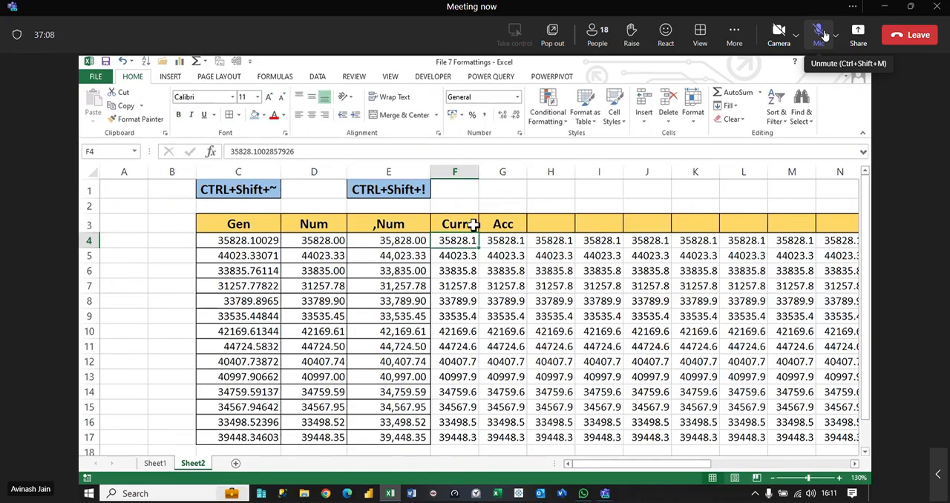
{"action": "left_click_drag", "start_coordinate": [451, 239], "coordinate": [466, 437]}
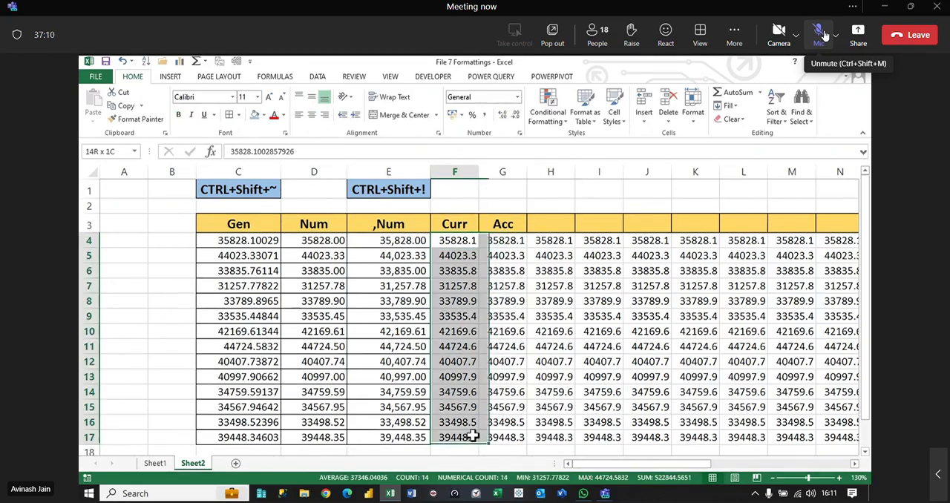
{"action": "left_click", "coordinate": [518, 97]}
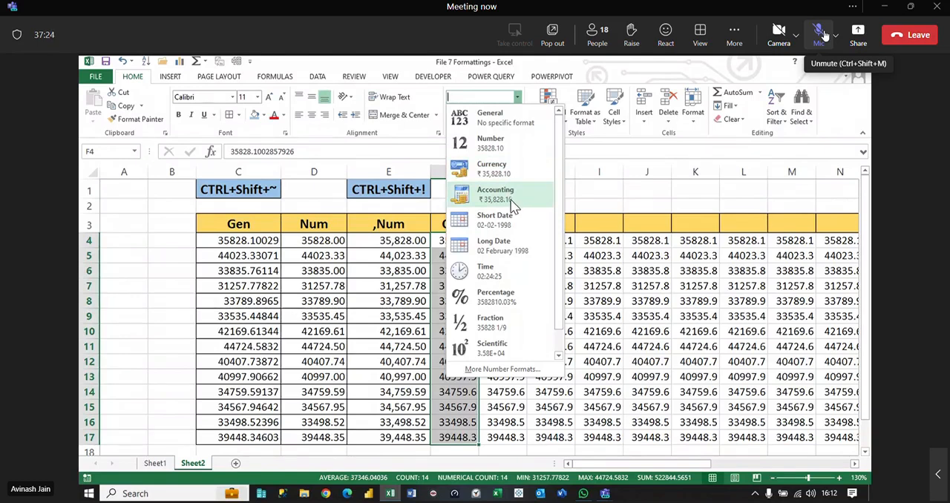
{"action": "left_click", "coordinate": [401, 332]}
Step: Fill the comma-formatted values of E4:E17 across to column M and autofit the widths of columns F to M
{"action": "left_click_drag", "start_coordinate": [404, 240], "coordinate": [810, 443]}
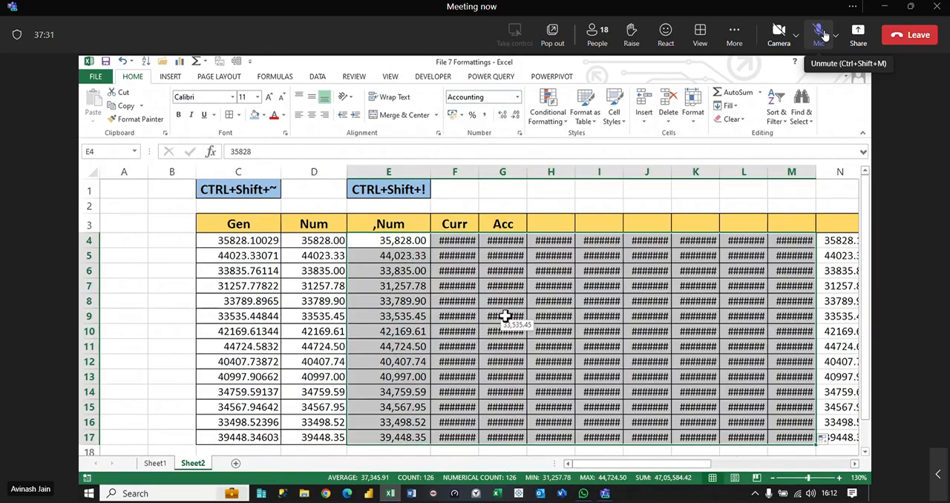
{"action": "left_click_drag", "start_coordinate": [461, 170], "coordinate": [790, 219]}
{"action": "key", "text": "alt+h"}
{"action": "key", "text": "o"}
{"action": "key", "text": "i"}
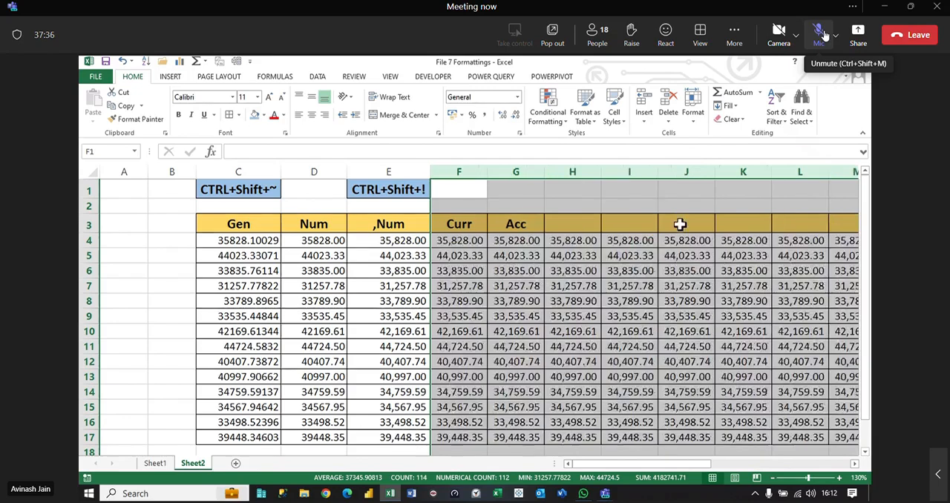
{"action": "scroll", "coordinate": [560, 272], "scroll_direction": "down", "scroll_amount": 1}
{"action": "left_click", "coordinate": [450, 256]}
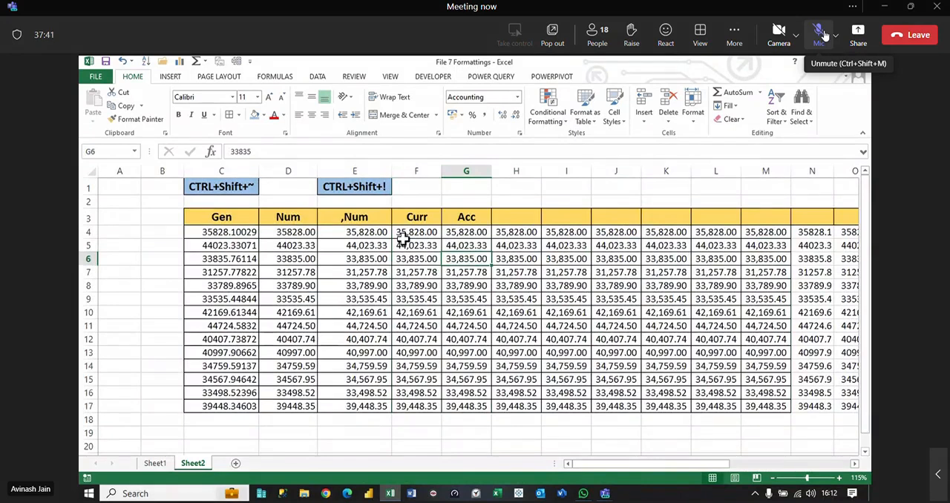
Step: Shorten the value in F5 to 23.3307084299 by removing its leading digits
{"action": "double_click", "coordinate": [408, 246]}
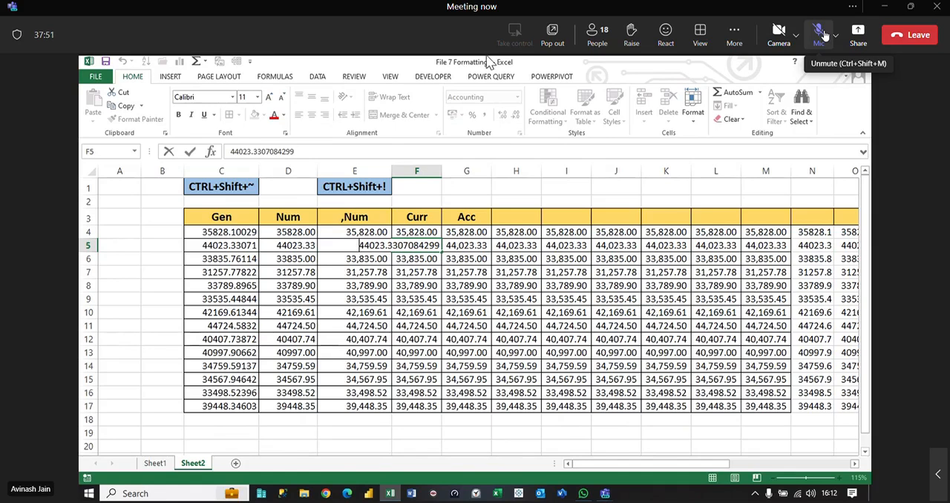
{"action": "key", "text": "Delete"}
{"action": "key", "text": "Delete"}
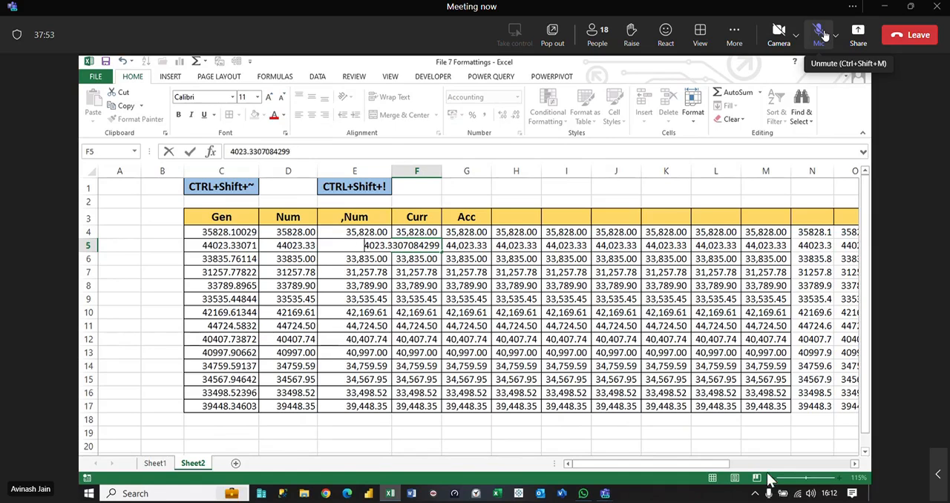
{"action": "key", "text": "Delete"}
{"action": "key", "text": "Return"}
Step: Replace the value in F10 of the Curr column with 0
{"action": "key", "text": "Down"}
{"action": "key", "text": "Down"}
{"action": "key", "text": "Down"}
{"action": "key", "text": "Down"}
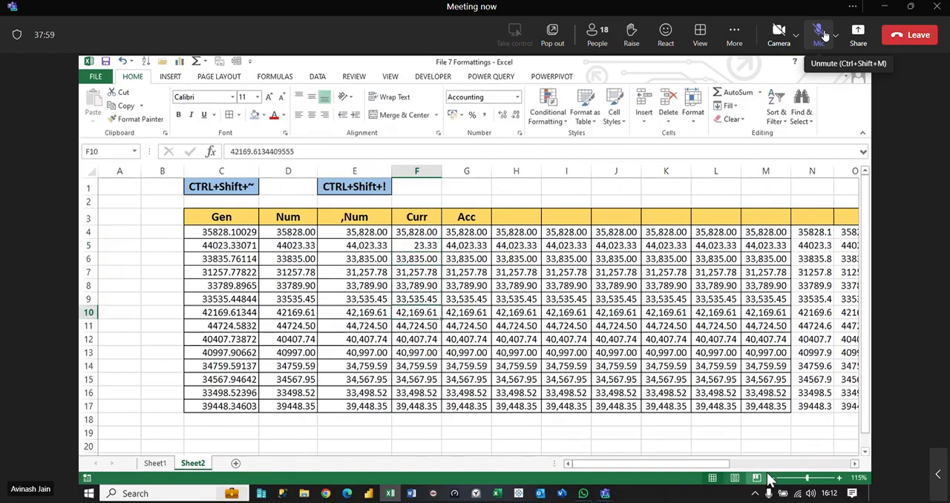
{"action": "type", "text": "0"}
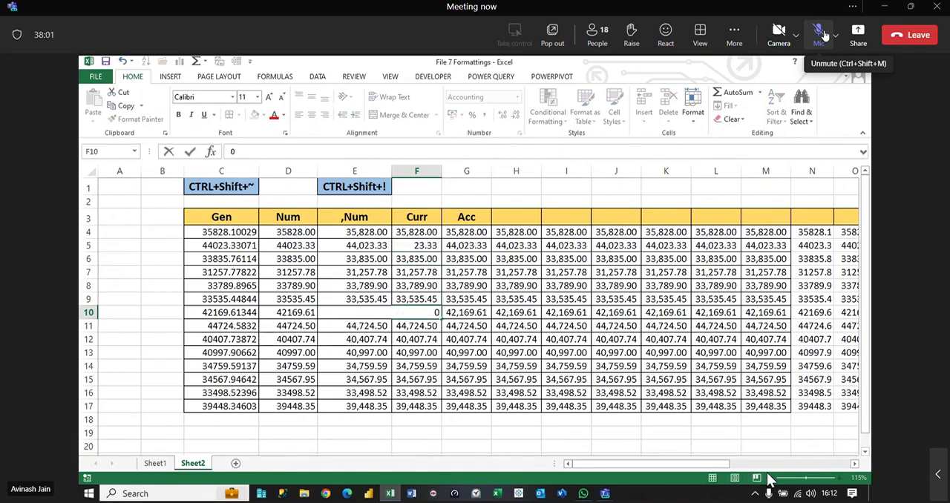
{"action": "key", "text": "Return"}
Step: Apply the General format to the values from F4 down to row 17 and across the remaining table columns
{"action": "key", "text": "Up"}
{"action": "key", "text": "Up"}
{"action": "key", "text": "Up"}
{"action": "key", "text": "Up"}
{"action": "key", "text": "Up"}
{"action": "key", "text": "Up"}
{"action": "key", "text": "Up"}
{"action": "key", "text": "ctrl+shift+Down"}
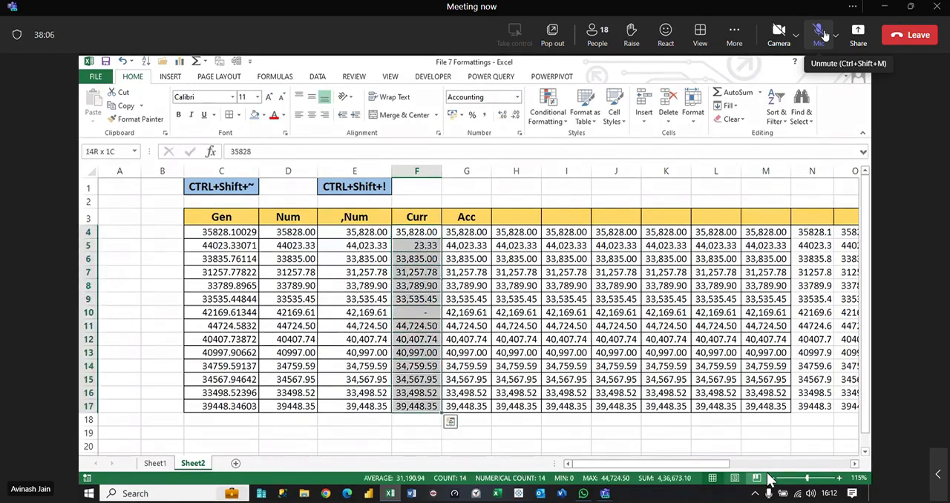
{"action": "key", "text": "ctrl+shift+Right"}
{"action": "key", "text": "ctrl+shift+grave"}
{"action": "key", "text": "ctrl+BackSpace"}
{"action": "key", "text": "shift+BackSpace"}
Step: Shorten the value in F13 of the Curr column to 407
{"action": "key", "text": "Down"}
{"action": "key", "text": "Down"}
{"action": "key", "text": "Down"}
{"action": "key", "text": "Down"}
{"action": "key", "text": "Down"}
{"action": "key", "text": "Down"}
{"action": "key", "text": "Down"}
{"action": "key", "text": "Down"}
{"action": "key", "text": "Up"}
{"action": "key", "text": "Left"}
{"action": "key", "text": "Right"}
{"action": "key", "text": "Down"}
{"action": "key", "text": "Down"}
{"action": "key", "text": "F2"}
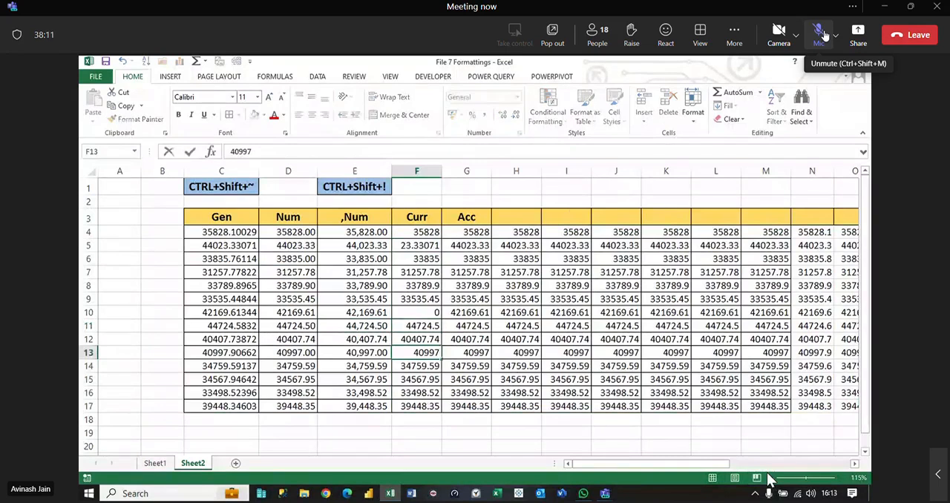
{"action": "key", "text": "Left"}
{"action": "key", "text": "BackSpace"}
{"action": "key", "text": "BackSpace"}
{"action": "key", "text": "Return"}
Step: Change the value in F16 of the Curr column to -3398.5239635248
{"action": "key", "text": "Down"}
{"action": "key", "text": "Down"}
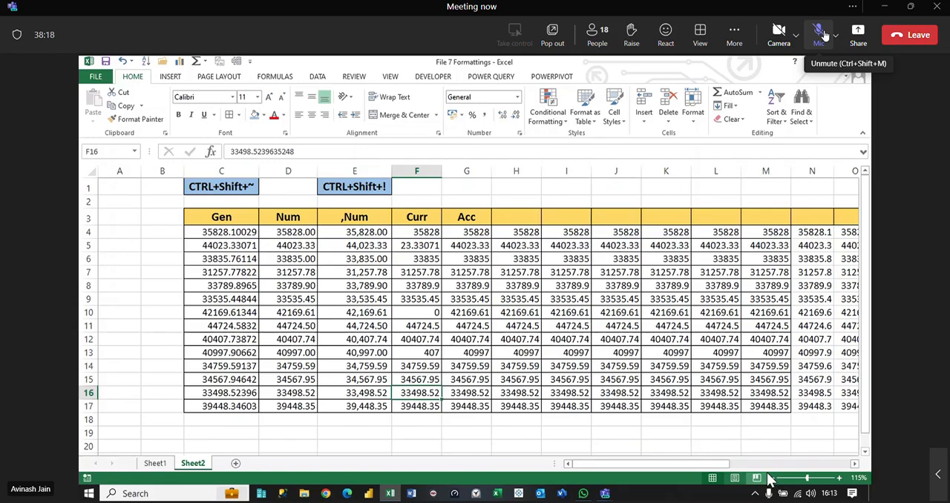
{"action": "key", "text": "F2"}
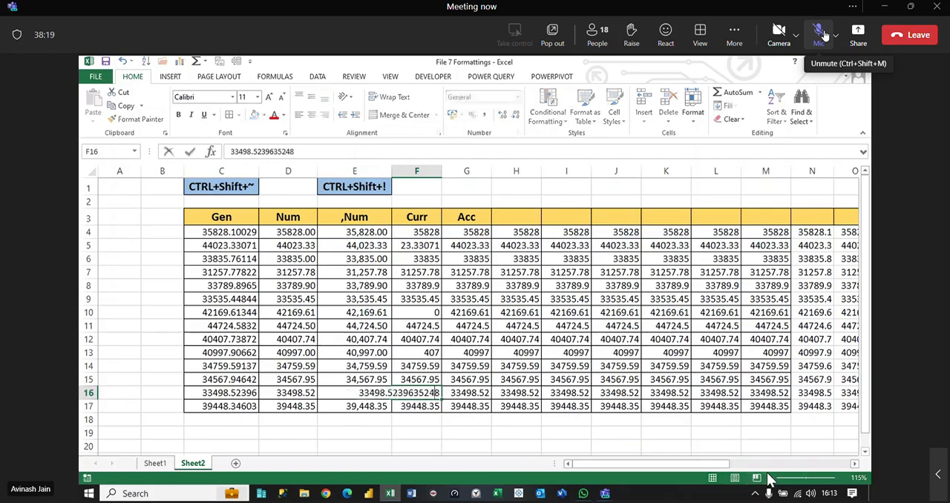
{"action": "key", "text": "Left"}
{"action": "key", "text": "Left"}
{"action": "key", "text": "Left"}
{"action": "key", "text": "Left"}
{"action": "key", "text": "Left"}
{"action": "key", "text": "Left"}
{"action": "key", "text": "Left"}
{"action": "key", "text": "Left"}
{"action": "key", "text": "Left"}
{"action": "key", "text": "Left"}
{"action": "key", "text": "Left"}
{"action": "key", "text": "Left"}
{"action": "key", "text": "BackSpace"}
{"action": "key", "text": "Left"}
{"action": "key", "text": "Left"}
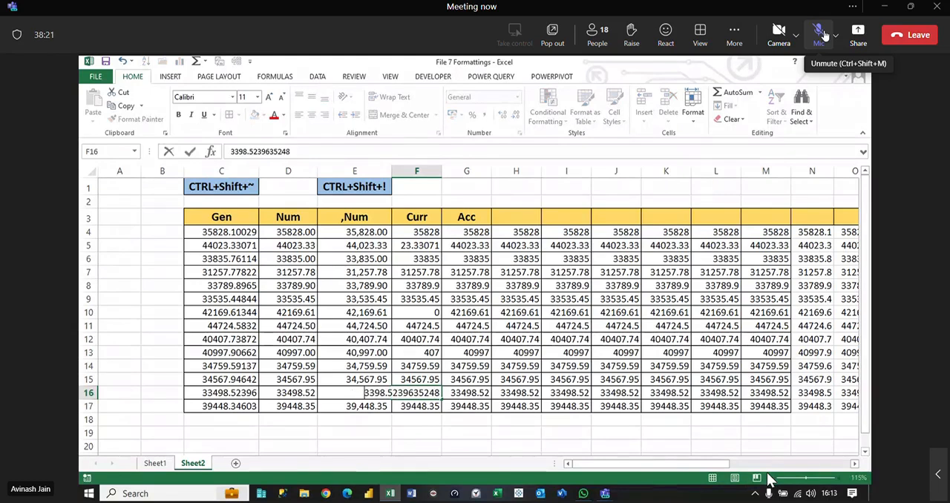
{"action": "type", "text": "-"}
{"action": "key", "text": "Return"}
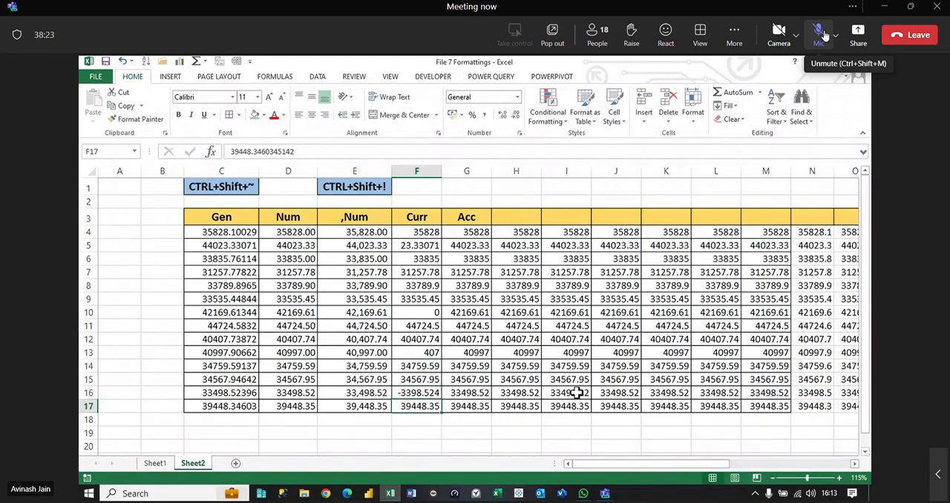
Step: Fill the values of F4:F17 across to column M and widen columns F to M equally
{"action": "left_click_drag", "start_coordinate": [416, 232], "coordinate": [786, 424]}
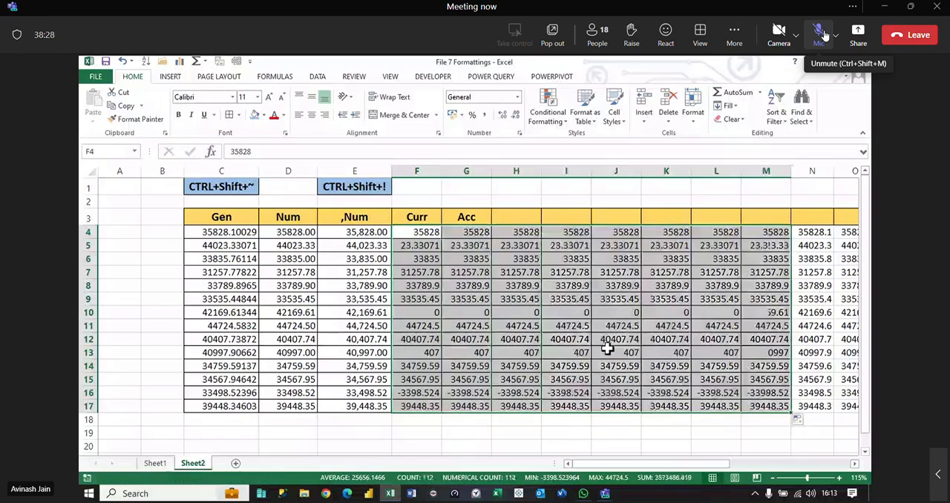
{"action": "left_click", "coordinate": [502, 329]}
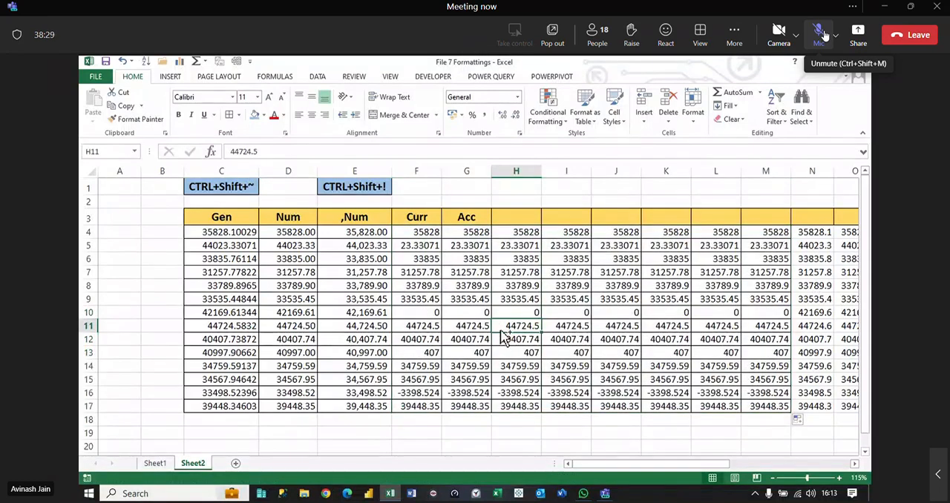
{"action": "left_click", "coordinate": [419, 172]}
{"action": "left_click_drag", "start_coordinate": [419, 173], "coordinate": [754, 187]}
{"action": "left_click_drag", "start_coordinate": [541, 172], "coordinate": [562, 172]}
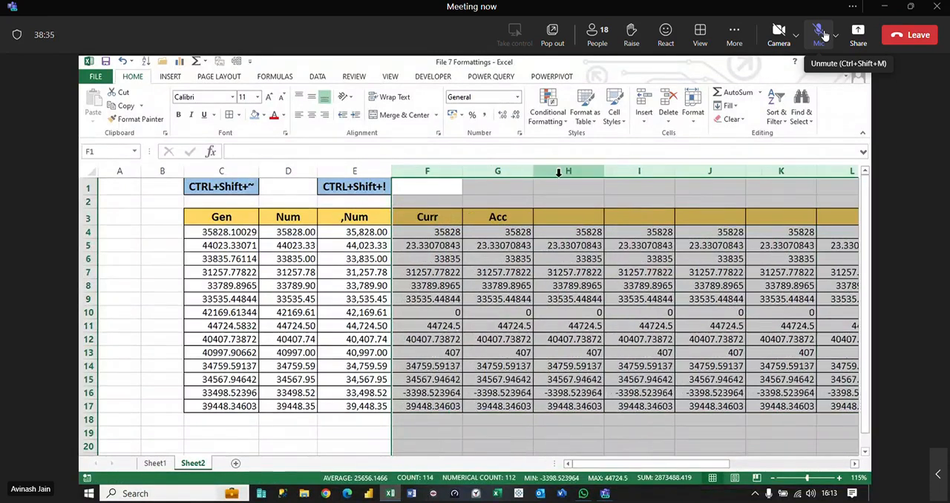
{"action": "left_click", "coordinate": [481, 315]}
{"action": "left_click", "coordinate": [531, 287]}
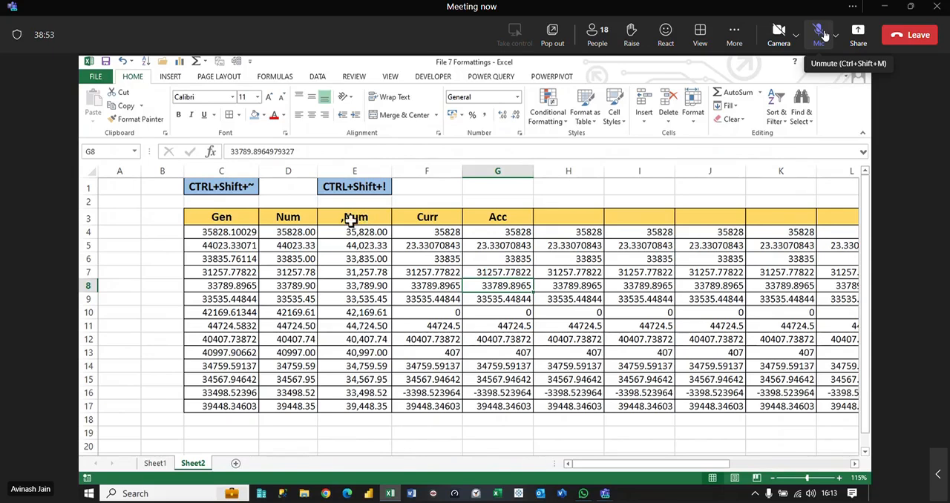
{"action": "left_click_drag", "start_coordinate": [360, 217], "coordinate": [367, 309]}
{"action": "left_click", "coordinate": [286, 238]}
{"action": "left_click", "coordinate": [354, 217]}
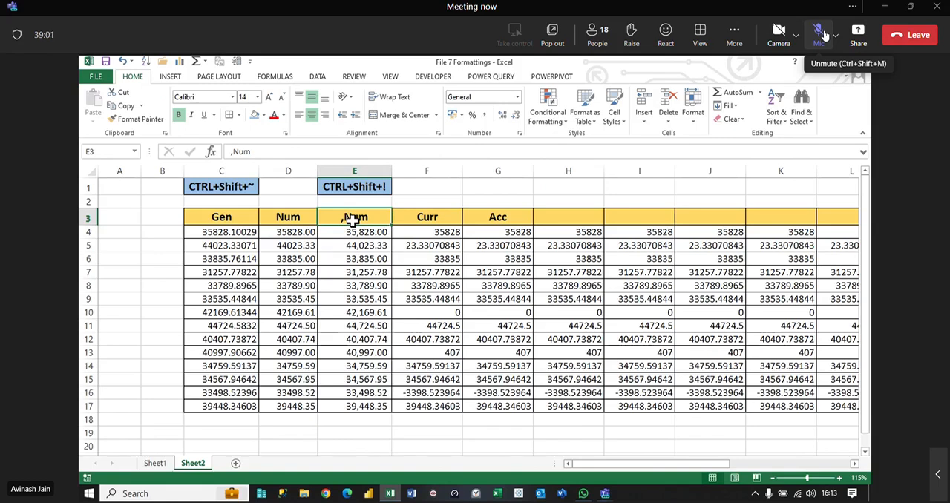
Step: Apply the Currency format to the Curr values in F4:F17
{"action": "left_click_drag", "start_coordinate": [435, 232], "coordinate": [430, 408]}
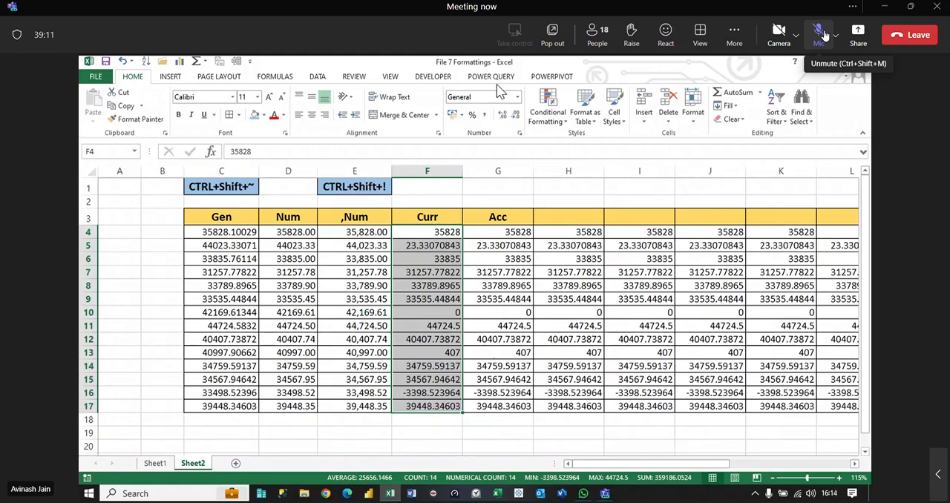
{"action": "left_click", "coordinate": [518, 97]}
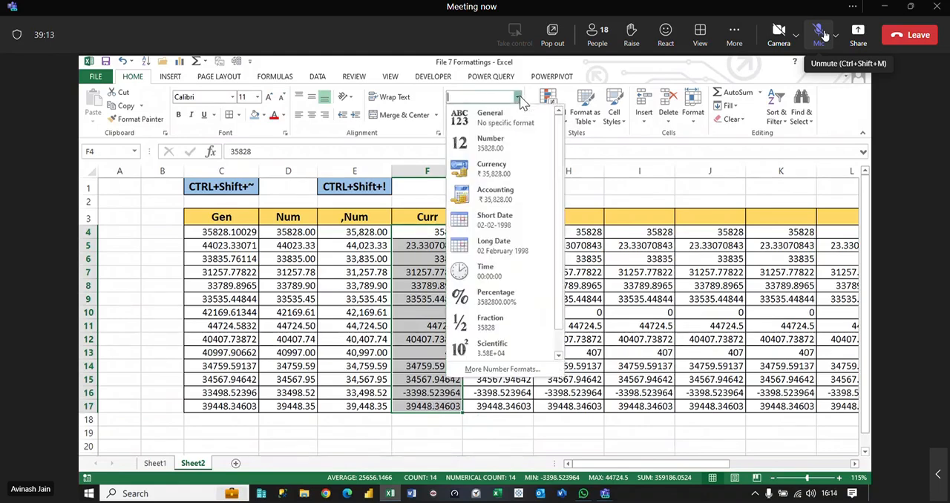
{"action": "left_click", "coordinate": [494, 167]}
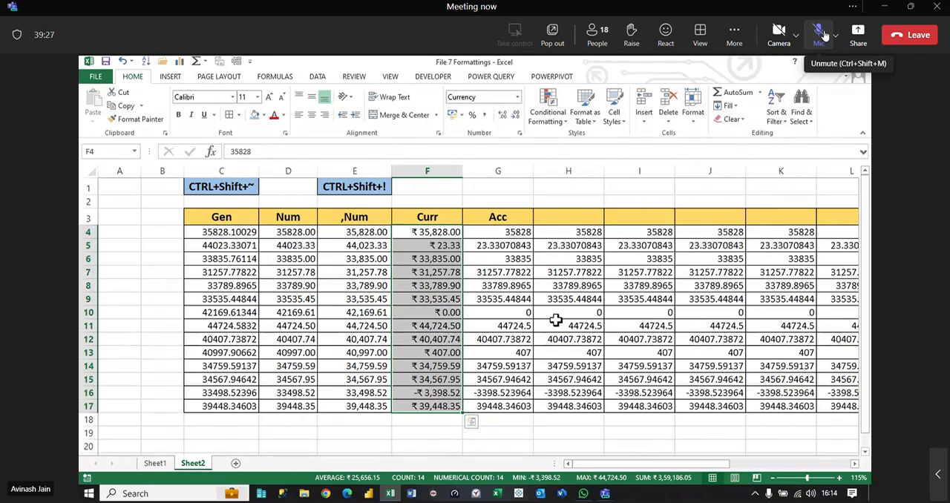
{"action": "left_click", "coordinate": [435, 245]}
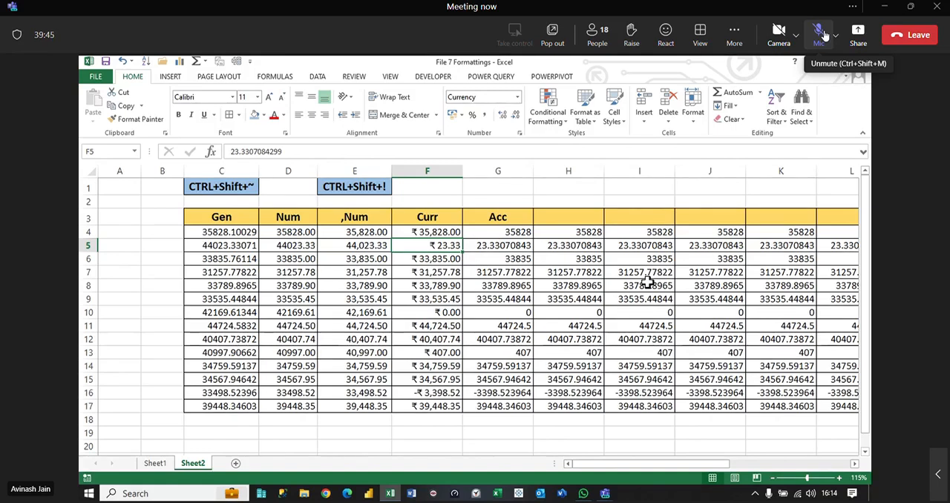
Step: Apply the Accounting format to the Acc values in G4:G17 and compare the zero in G10 with F10
{"action": "left_click", "coordinate": [491, 232]}
{"action": "left_click_drag", "start_coordinate": [492, 232], "coordinate": [515, 405]}
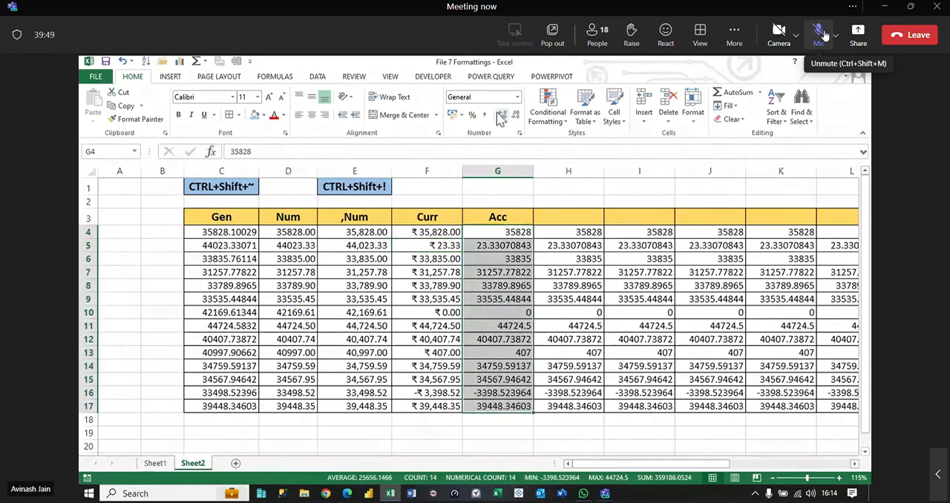
{"action": "left_click", "coordinate": [517, 97]}
{"action": "left_click", "coordinate": [491, 191]}
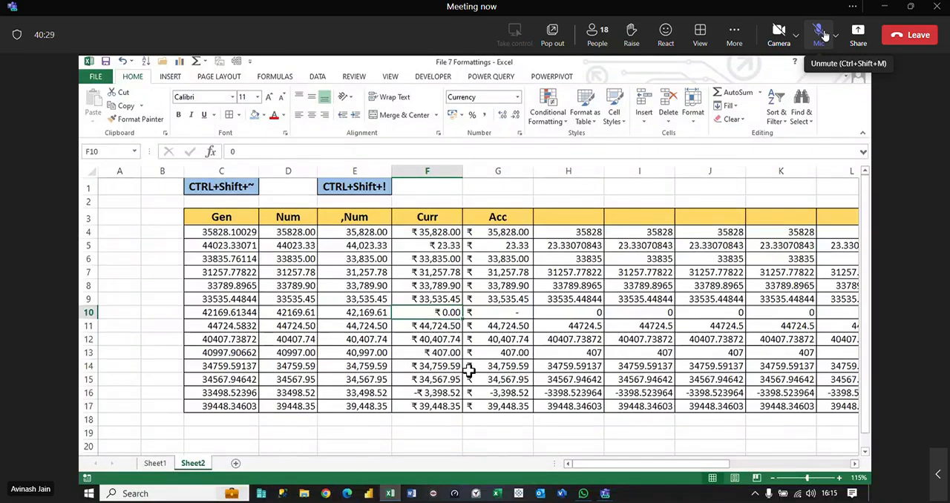
{"action": "left_click", "coordinate": [497, 314]}
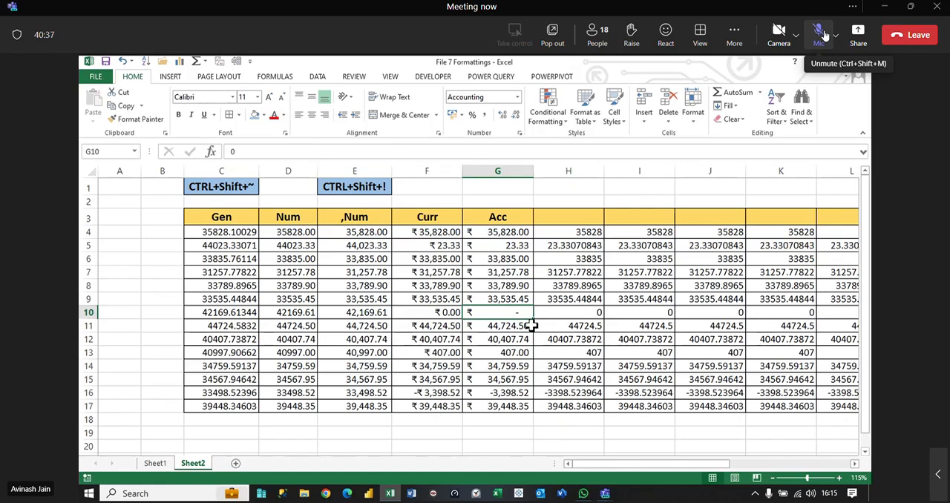
{"action": "left_click", "coordinate": [425, 314]}
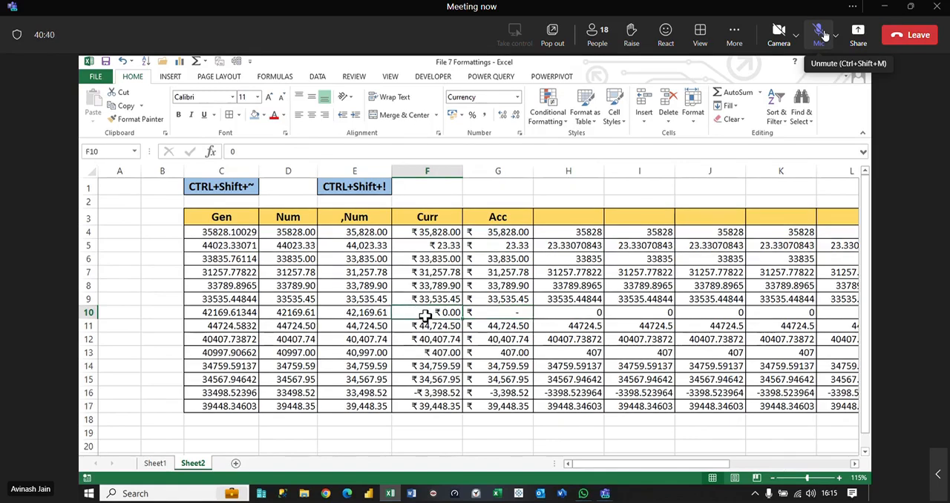
{"action": "left_click", "coordinate": [482, 312]}
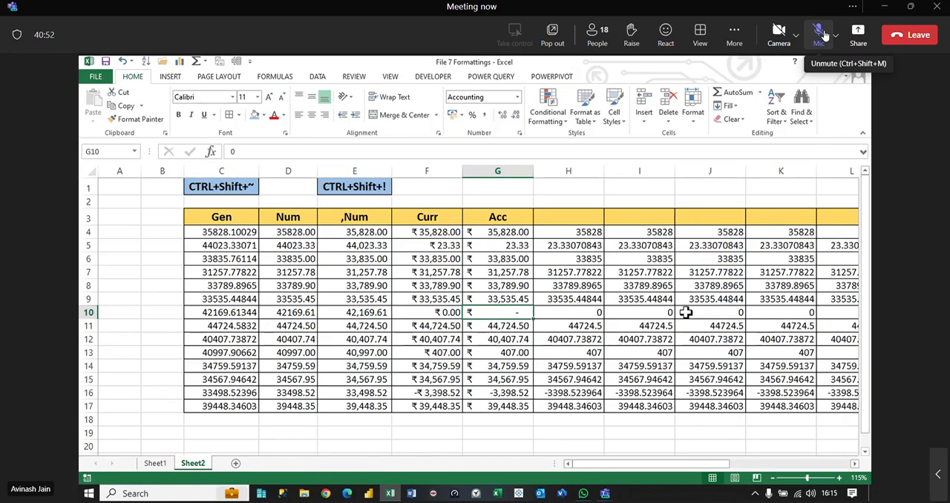
Step: Fill the shortcut label from E1 into F1, change it to CTRL+Shift+$ and save the workbook
{"action": "left_click", "coordinate": [367, 188]}
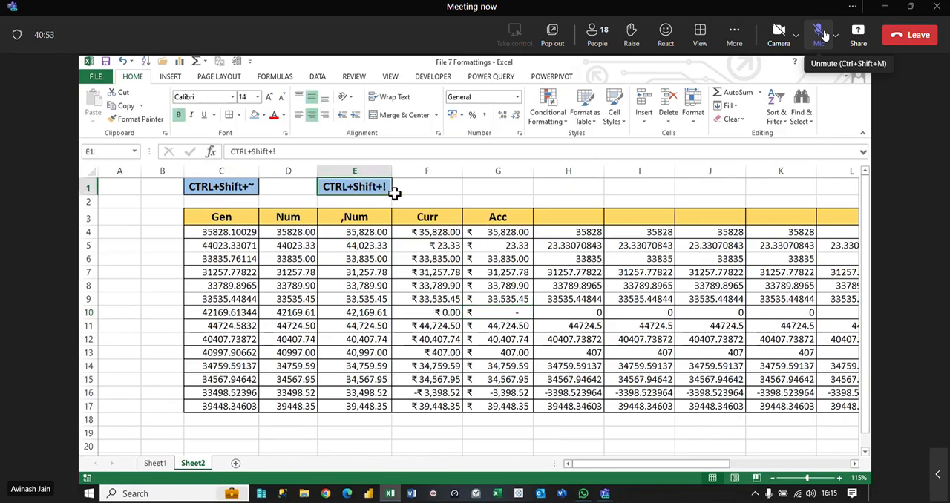
{"action": "left_click_drag", "start_coordinate": [392, 193], "coordinate": [439, 190]}
{"action": "double_click", "coordinate": [440, 190]}
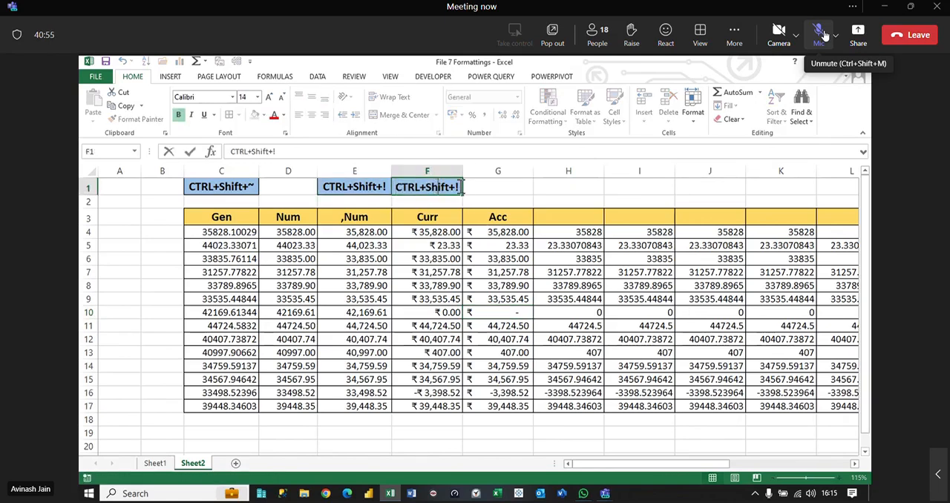
{"action": "key", "text": "BackSpace"}
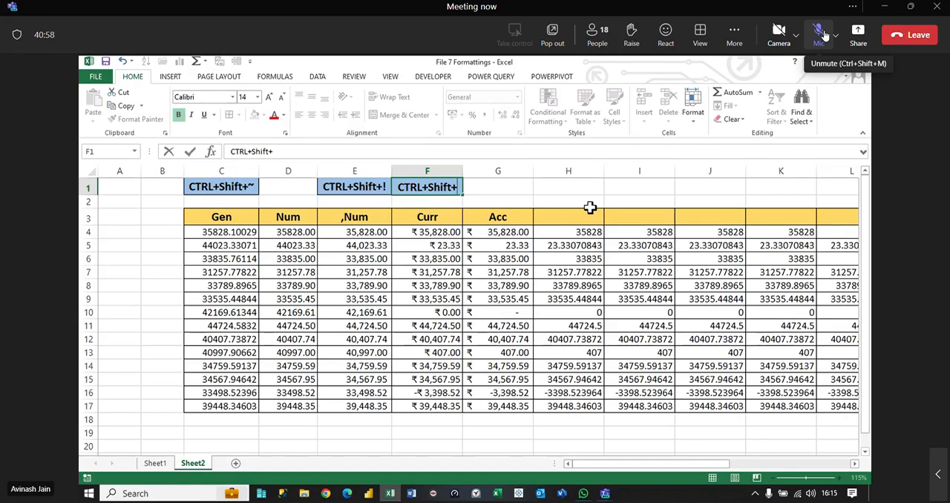
{"action": "type", "text": "$"}
{"action": "key", "text": "ctrl+s"}
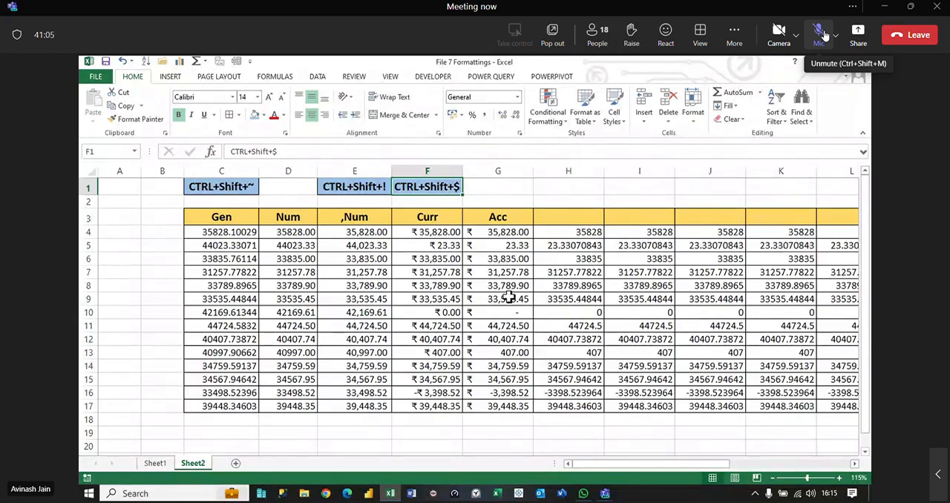
Step: Fill the Acc heading from G3 across to M3
{"action": "left_click", "coordinate": [509, 297]}
{"action": "left_click", "coordinate": [508, 215]}
{"action": "left_click_drag", "start_coordinate": [533, 224], "coordinate": [725, 221]}
Step: Shade the heading cells H3:M3 light green
{"action": "left_click_drag", "start_coordinate": [347, 216], "coordinate": [717, 218]}
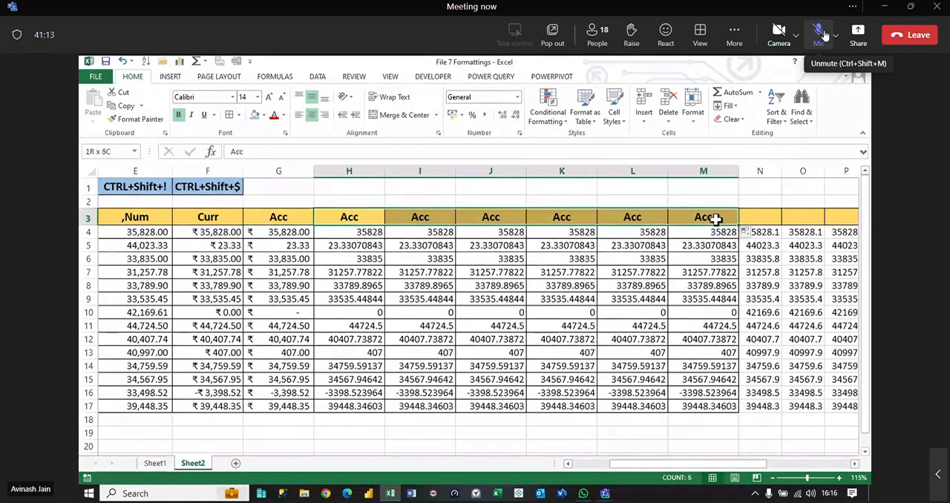
{"action": "left_click", "coordinate": [264, 116]}
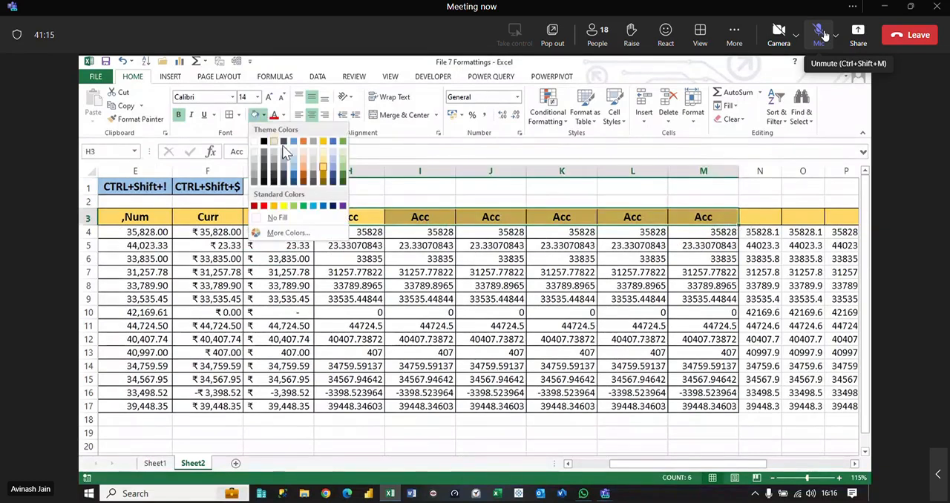
{"action": "left_click", "coordinate": [343, 170]}
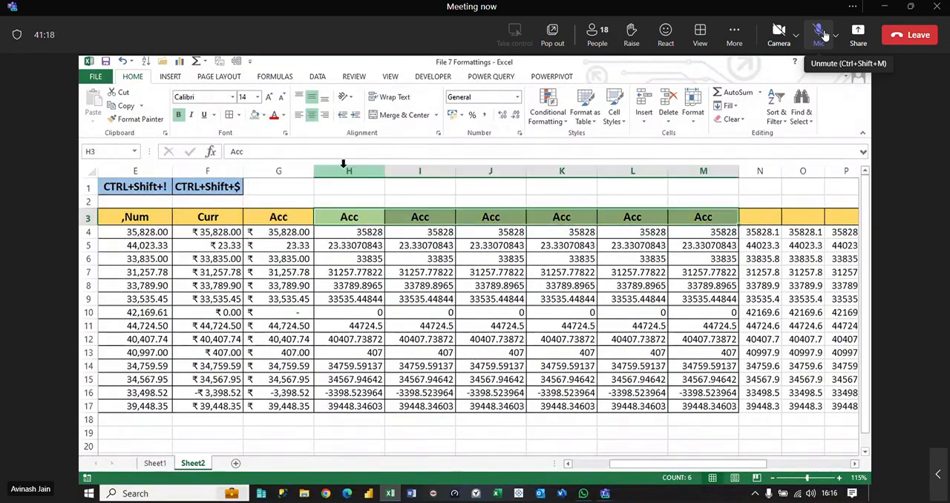
{"action": "left_click", "coordinate": [369, 256]}
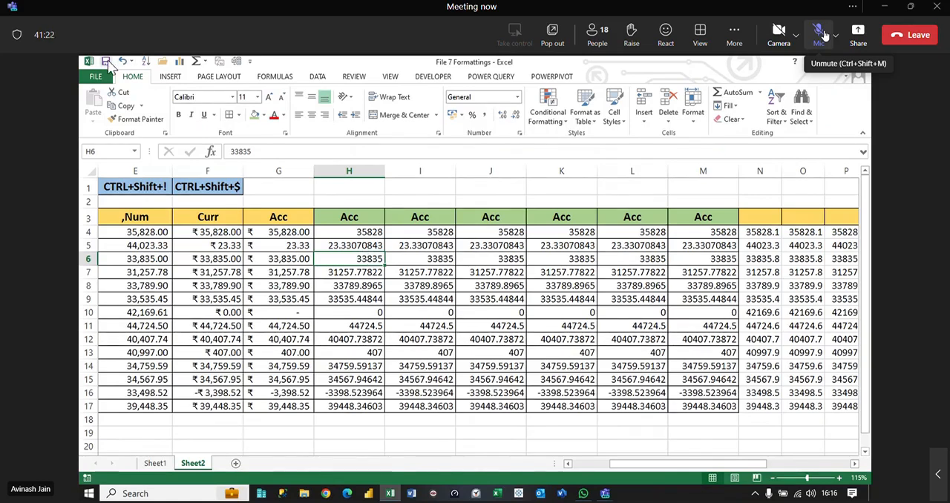
{"action": "left_click", "coordinate": [429, 286]}
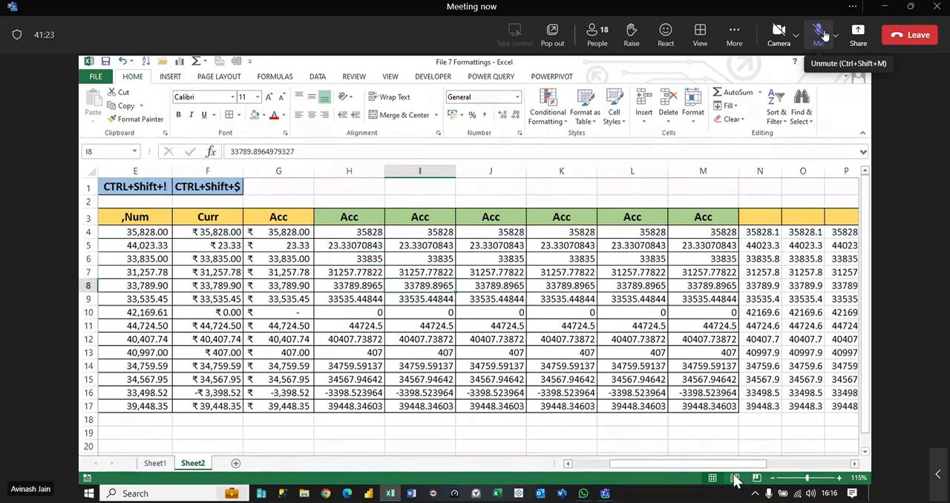
Step: Copy the Gen heading from C3 into A3 and clear its text, keeping the yellow heading format
{"action": "left_click_drag", "start_coordinate": [700, 463], "coordinate": [619, 465]}
{"action": "left_click", "coordinate": [239, 218]}
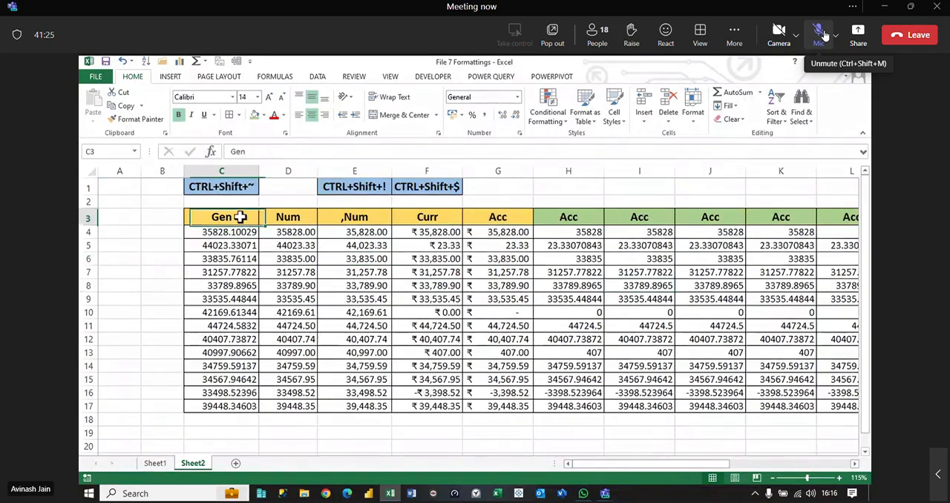
{"action": "key", "text": "ctrl+c"}
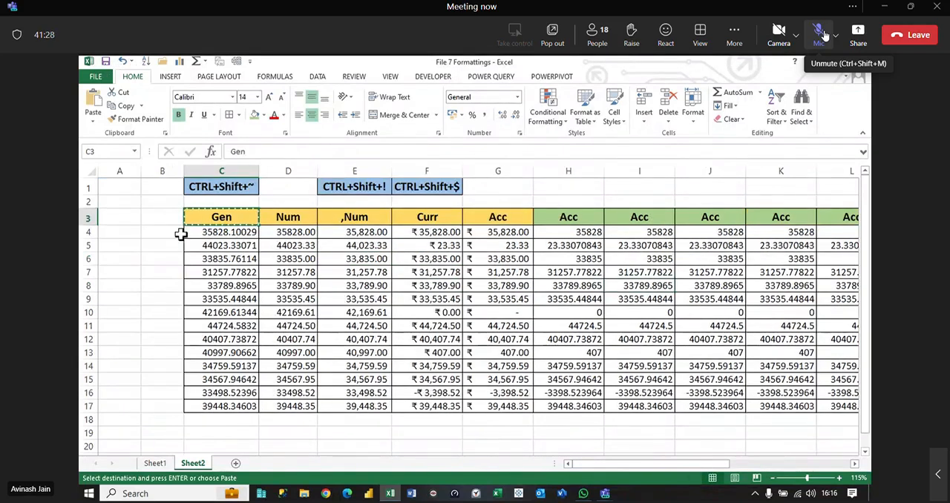
{"action": "left_click", "coordinate": [112, 220]}
{"action": "key", "text": "ctrl+v"}
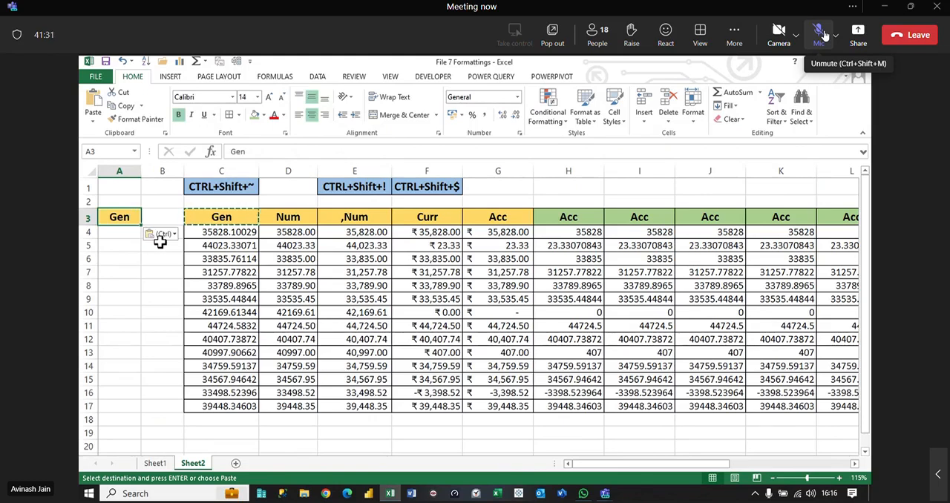
{"action": "key", "text": "Delete"}
Step: Copy the green Acc heading from H3 and place it in A4 below the yellow legend cell
{"action": "left_click", "coordinate": [590, 214]}
{"action": "key", "text": "ctrl+c"}
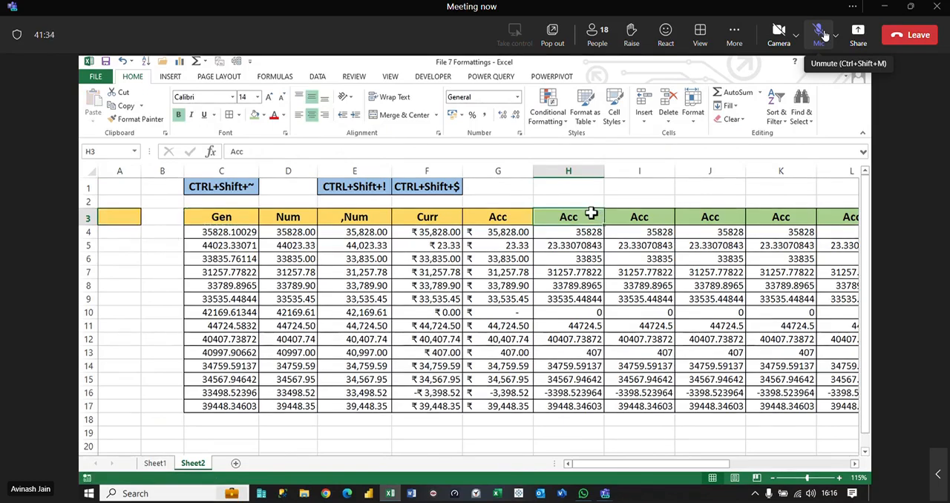
{"action": "left_click", "coordinate": [116, 240]}
{"action": "key", "text": "ctrl+v"}
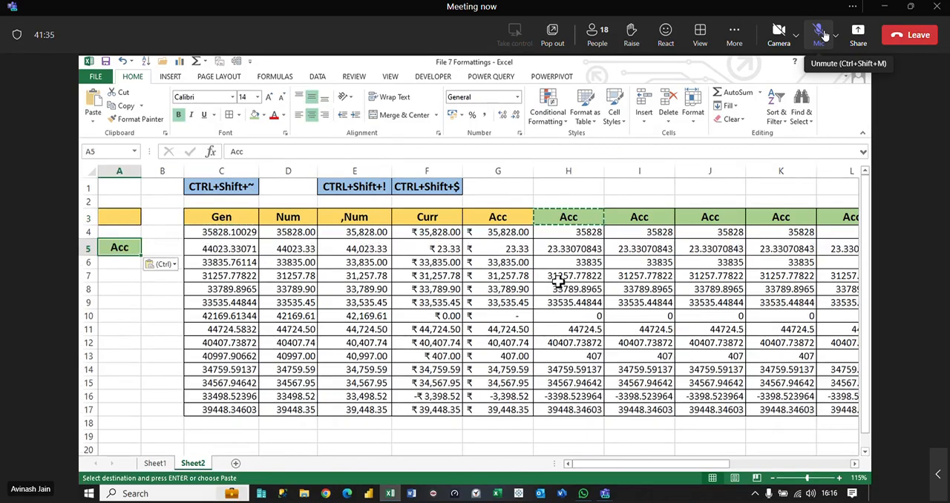
{"action": "left_click_drag", "start_coordinate": [98, 247], "coordinate": [111, 234]}
Step: Insert two columns before column B and clear the formatting they inherited
{"action": "left_click_drag", "start_coordinate": [177, 168], "coordinate": [248, 173]}
{"action": "right_click", "coordinate": [248, 174]}
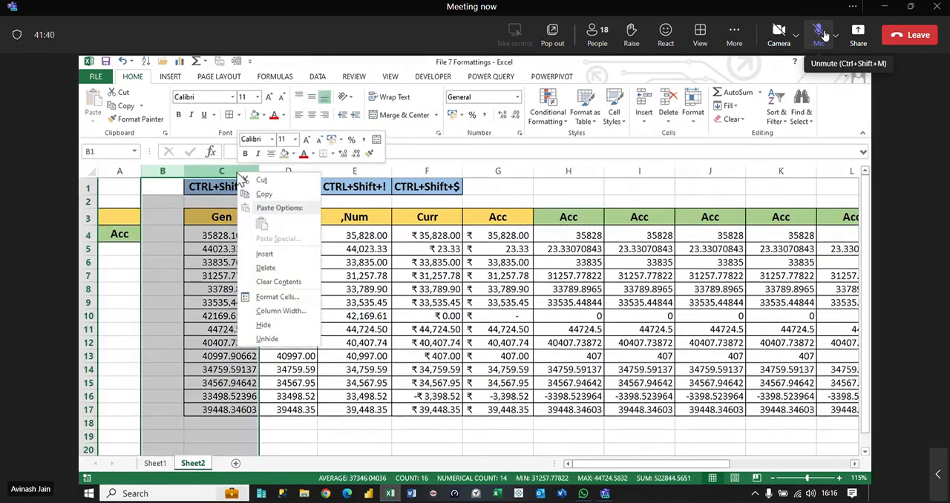
{"action": "left_click", "coordinate": [275, 249]}
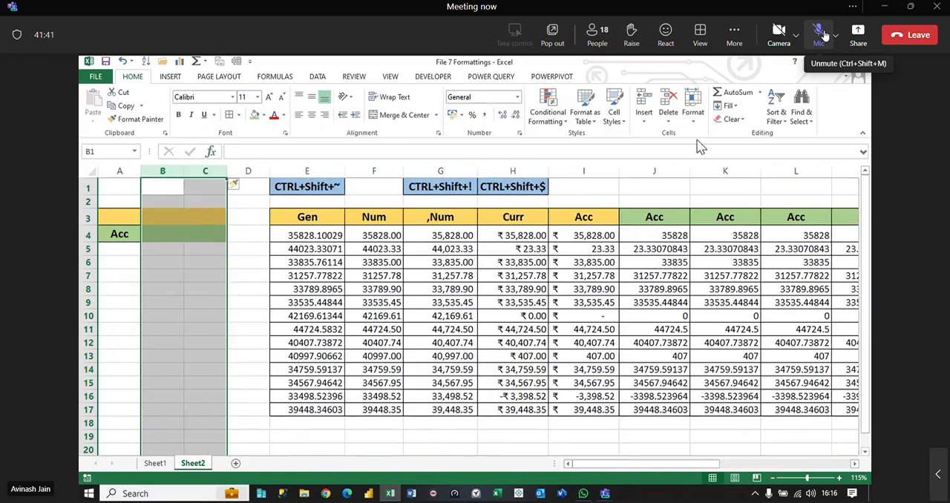
{"action": "left_click", "coordinate": [731, 119]}
{"action": "left_click", "coordinate": [751, 148]}
Step: Enter "Connected with Regional Setting" in B3 beside the yellow legend cell and autofit column B
{"action": "left_click", "coordinate": [163, 215]}
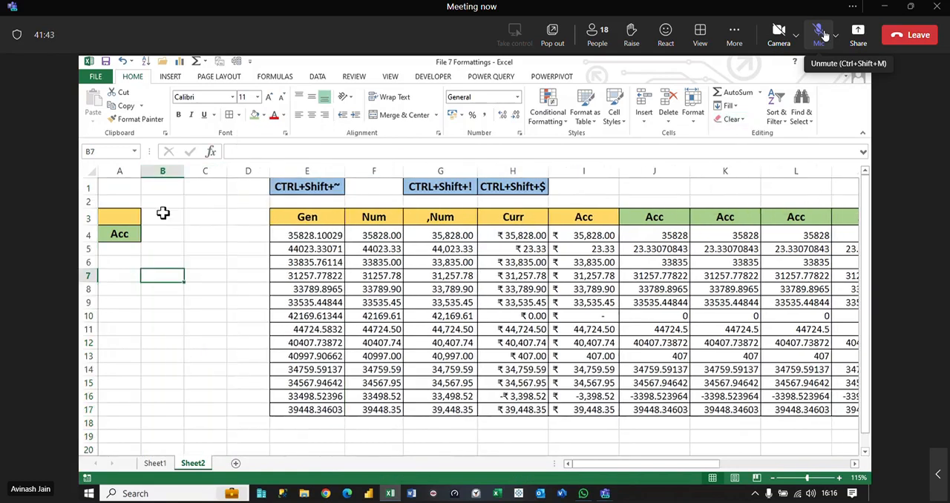
{"action": "type", "text": "C"}
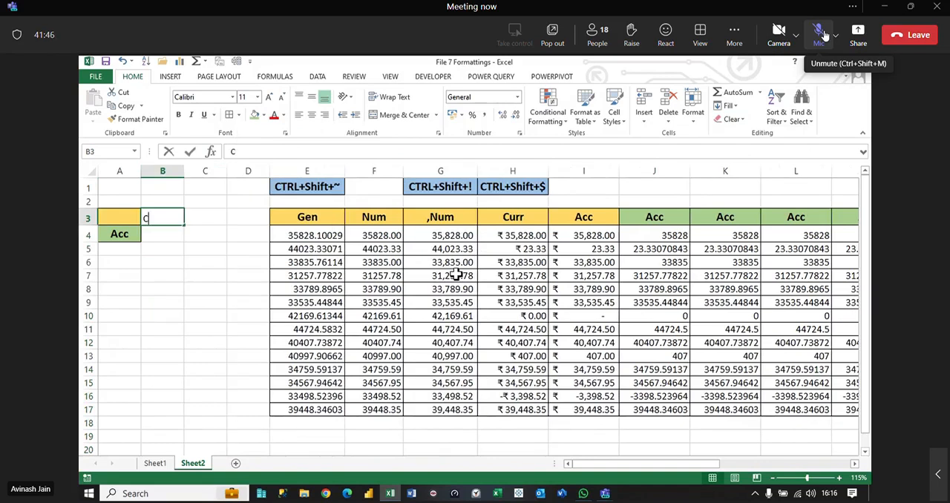
{"action": "type", "text": "onnected wit"}
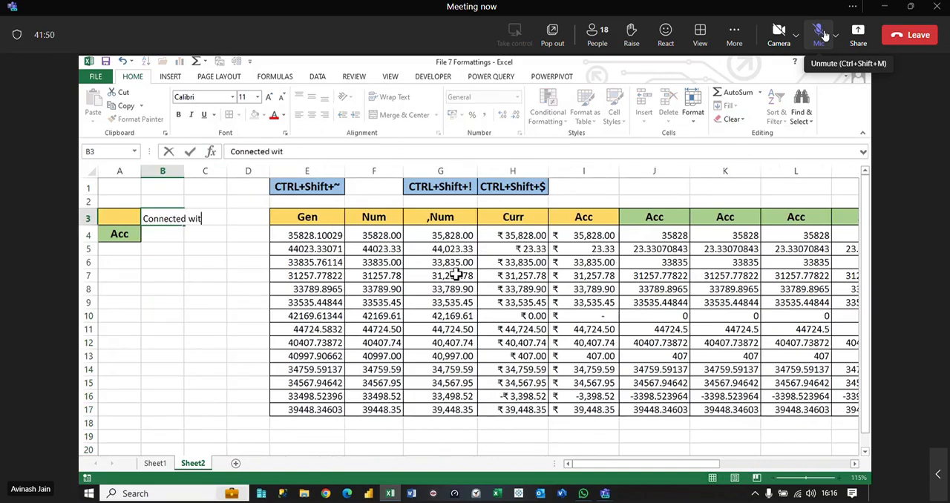
{"action": "type", "text": "h Regional Setting"}
{"action": "key", "text": "ctrl+Return"}
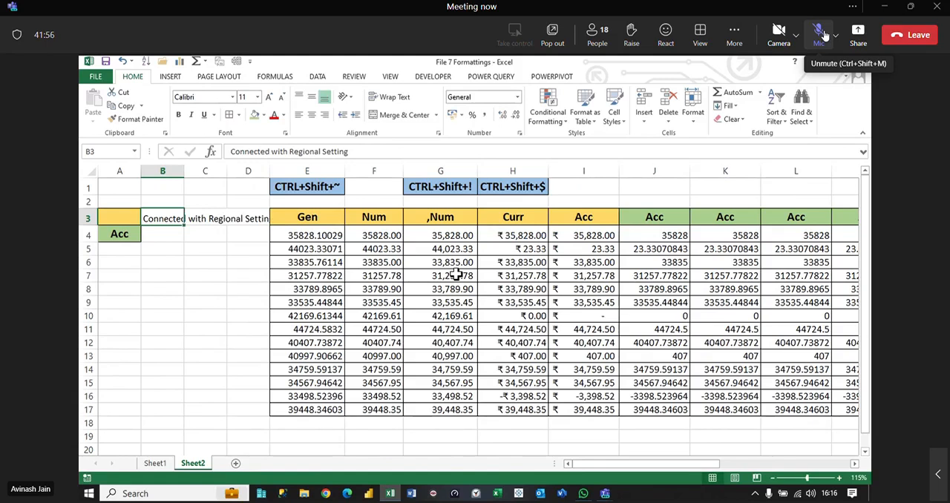
{"action": "double_click", "coordinate": [185, 170]}
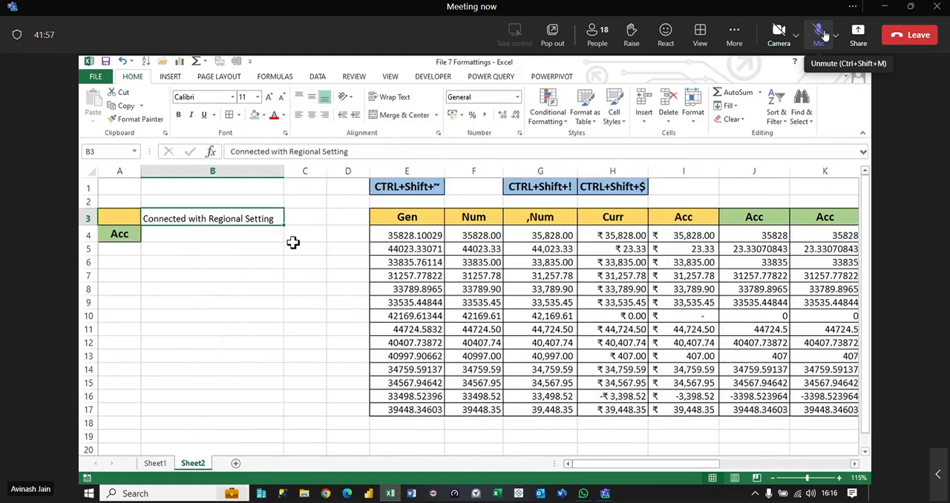
Step: Enter "No link with Regional Setting" in B4 beside the green legend cell
{"action": "left_click", "coordinate": [245, 234]}
{"action": "type", "text": "No l"}
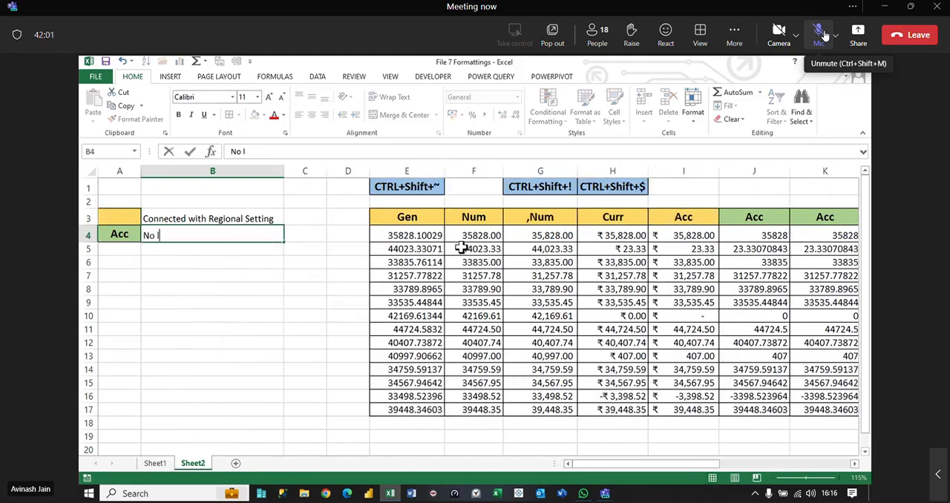
{"action": "type", "text": "ink with Reg"}
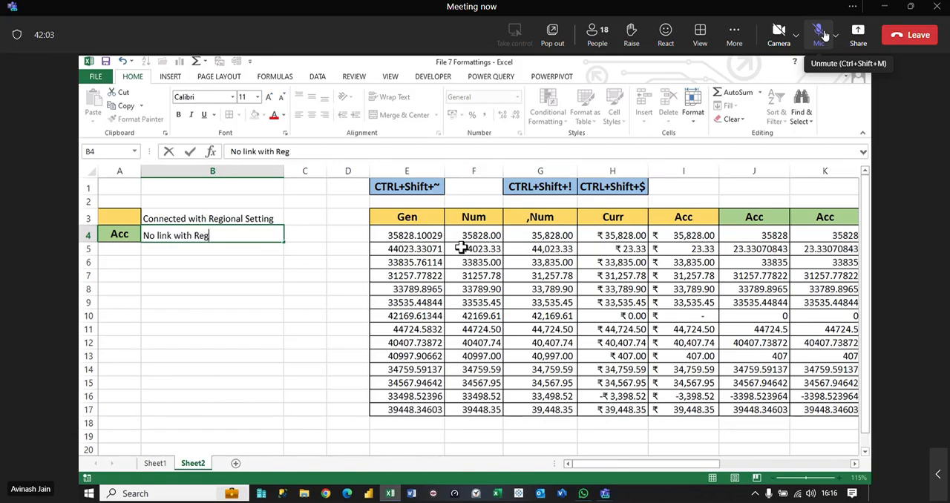
{"action": "type", "text": "ional Setting"}
{"action": "key", "text": "ctrl+Return"}
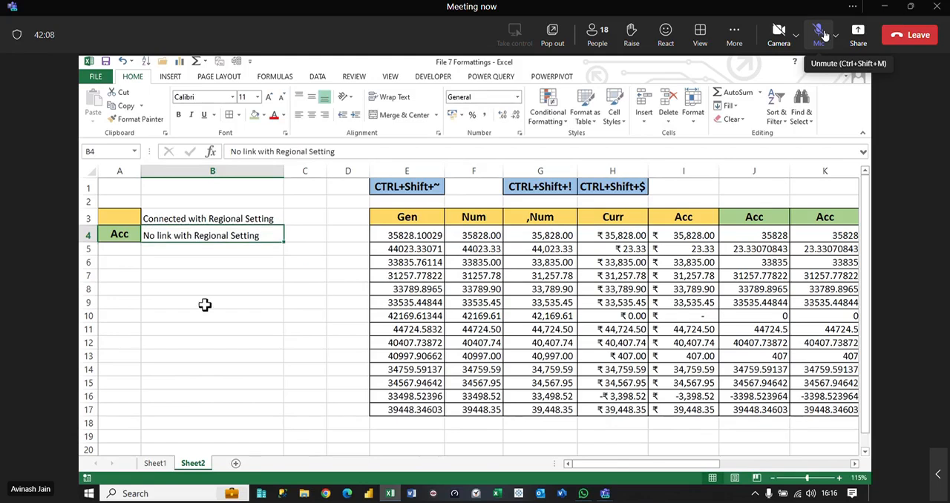
Step: Add borders to the legend descriptions in B3:B4 and clear the Acc text from A4
{"action": "left_click_drag", "start_coordinate": [247, 220], "coordinate": [250, 233]}
{"action": "left_click", "coordinate": [229, 115]}
{"action": "left_click", "coordinate": [214, 275]}
{"action": "left_click", "coordinate": [126, 236]}
{"action": "key", "text": "Delete"}
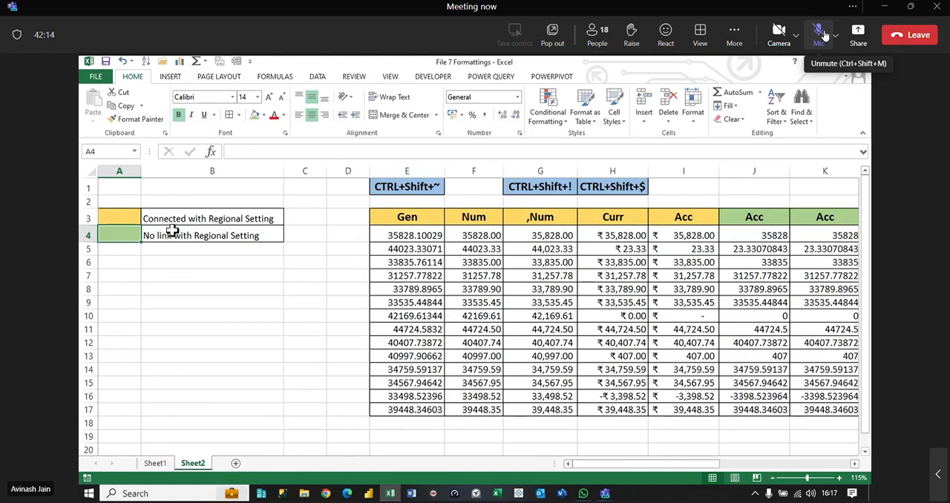
Step: Insert a blank column before column A
{"action": "right_click", "coordinate": [115, 170]}
{"action": "left_click", "coordinate": [157, 252]}
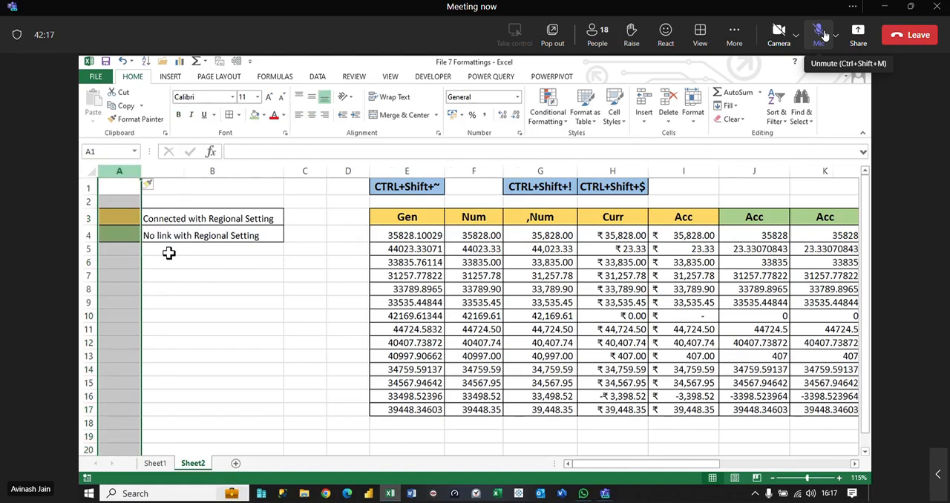
{"action": "left_click", "coordinate": [223, 262]}
Step: Examine the available number formats and their previews for the Acc values in J4:J17
{"action": "left_click_drag", "start_coordinate": [685, 462], "coordinate": [719, 479]}
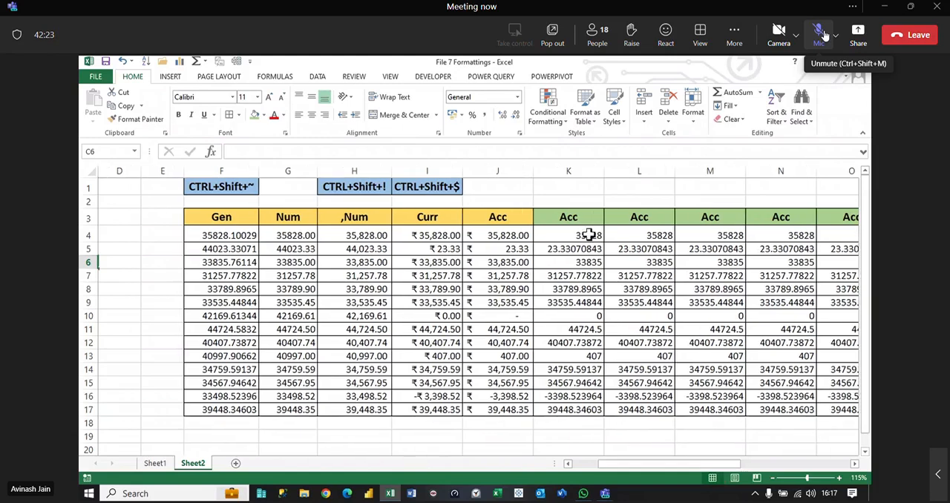
{"action": "left_click", "coordinate": [518, 98]}
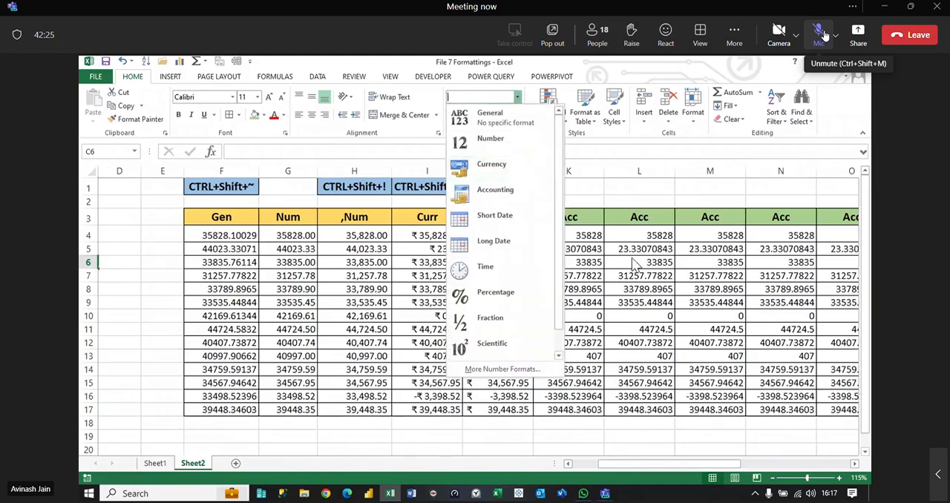
{"action": "left_click", "coordinate": [517, 239]}
{"action": "left_click_drag", "start_coordinate": [557, 239], "coordinate": [568, 413]}
{"action": "left_click_drag", "start_coordinate": [479, 235], "coordinate": [519, 409]}
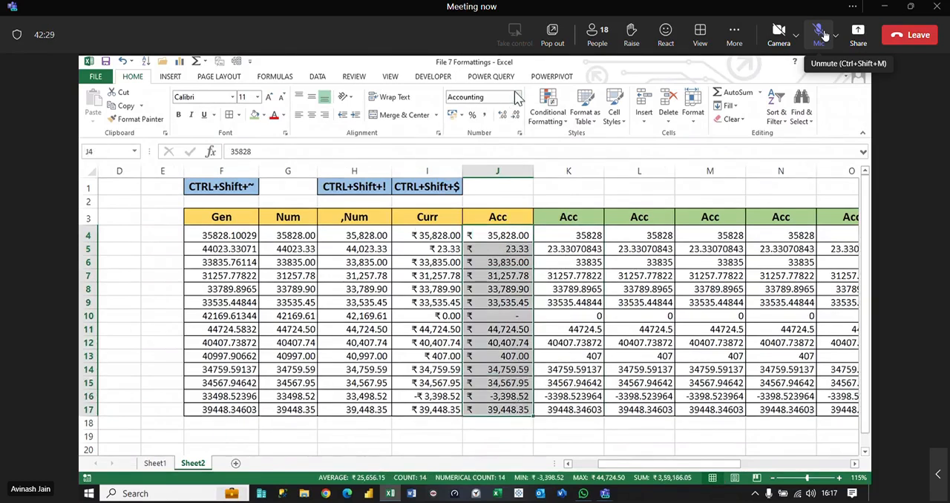
{"action": "left_click", "coordinate": [517, 97]}
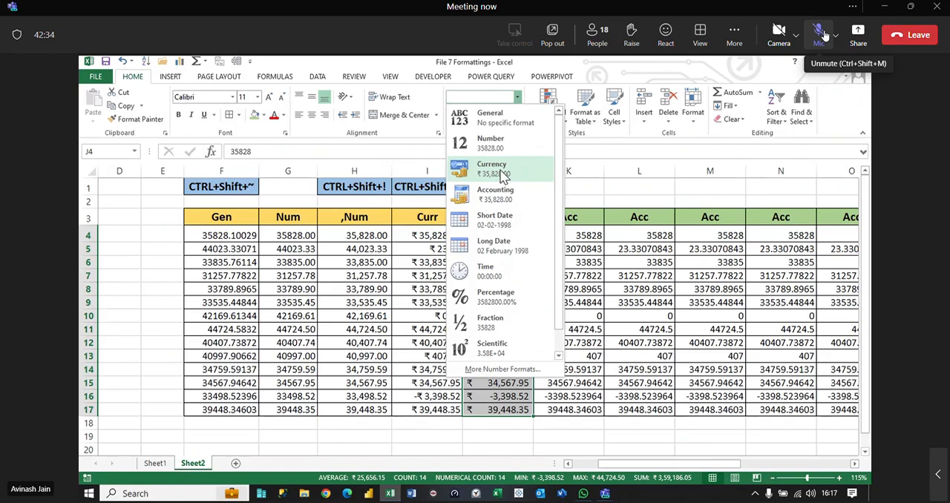
{"action": "left_click", "coordinate": [713, 276]}
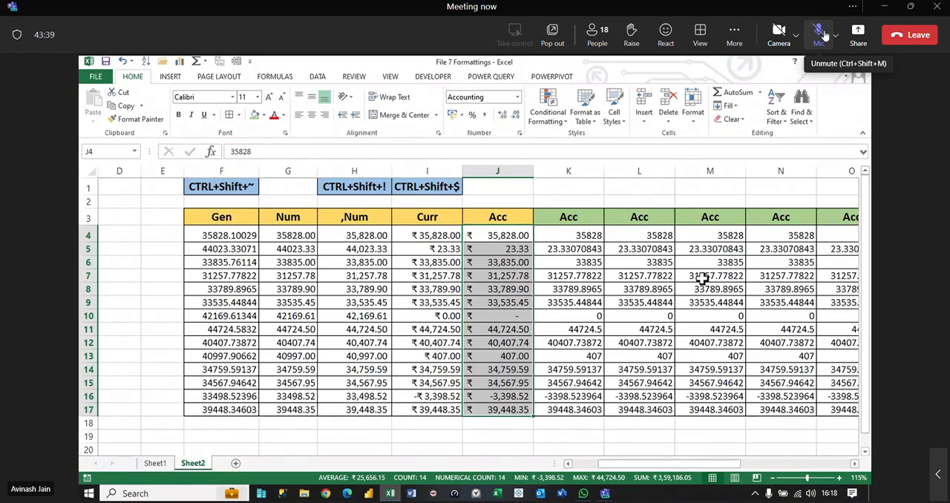
Step: Switch to the Windows Region settings, set the regional format to English (Nigeria) and return to the Excel workbook
{"action": "key", "text": "super"}
{"action": "type", "text": "region"}
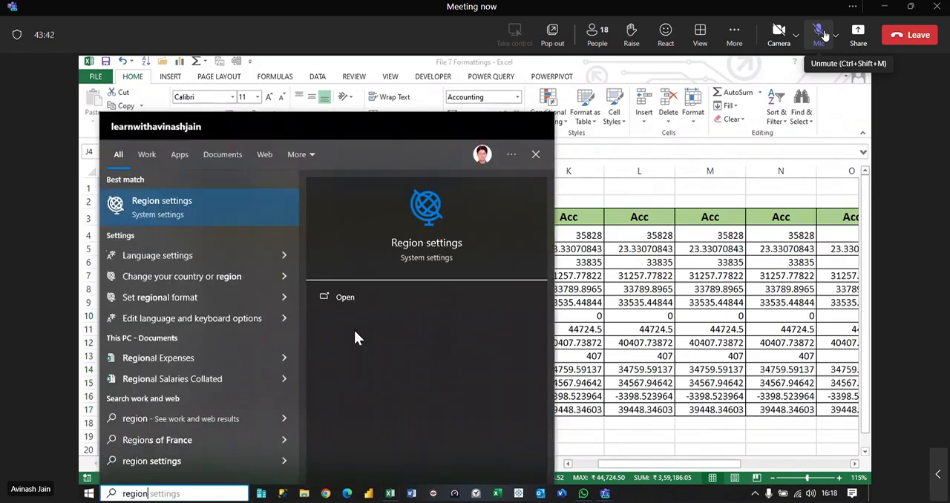
{"action": "left_click", "coordinate": [205, 224]}
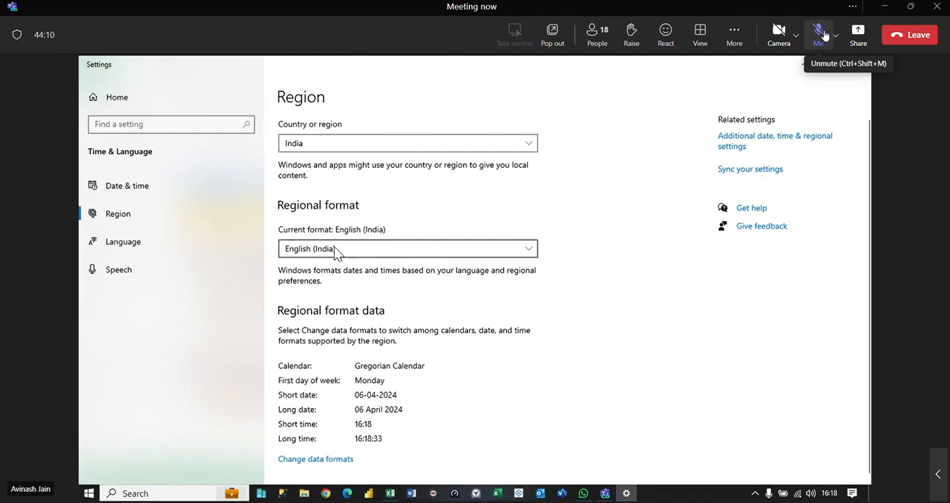
{"action": "left_click", "coordinate": [420, 257]}
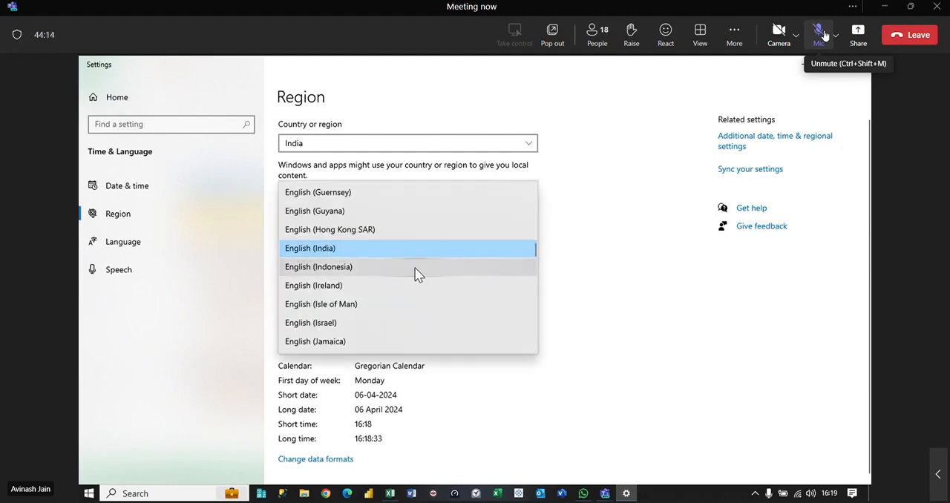
{"action": "scroll", "coordinate": [416, 282], "scroll_direction": "down", "scroll_amount": 6}
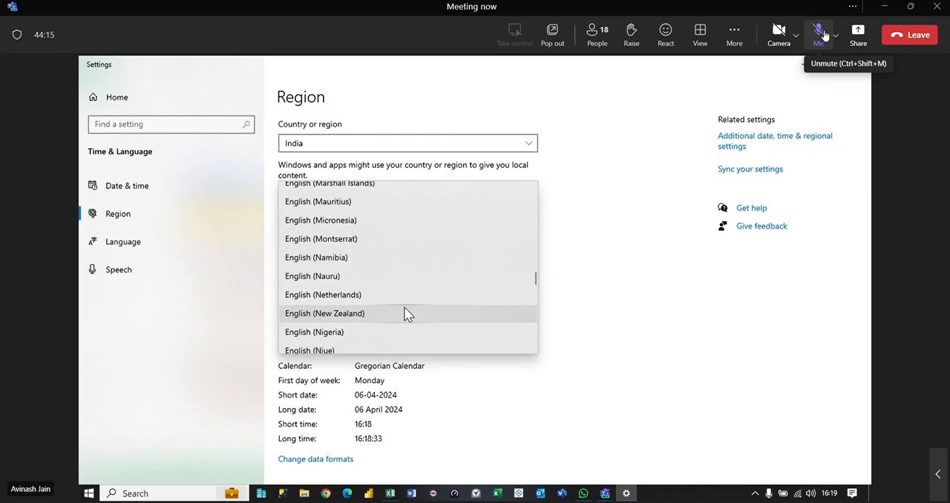
{"action": "left_click", "coordinate": [366, 333]}
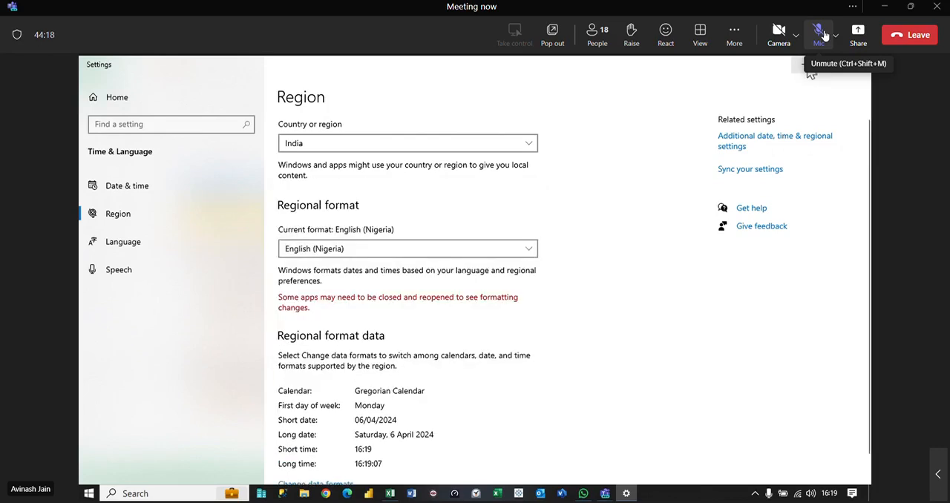
{"action": "left_click", "coordinate": [807, 69]}
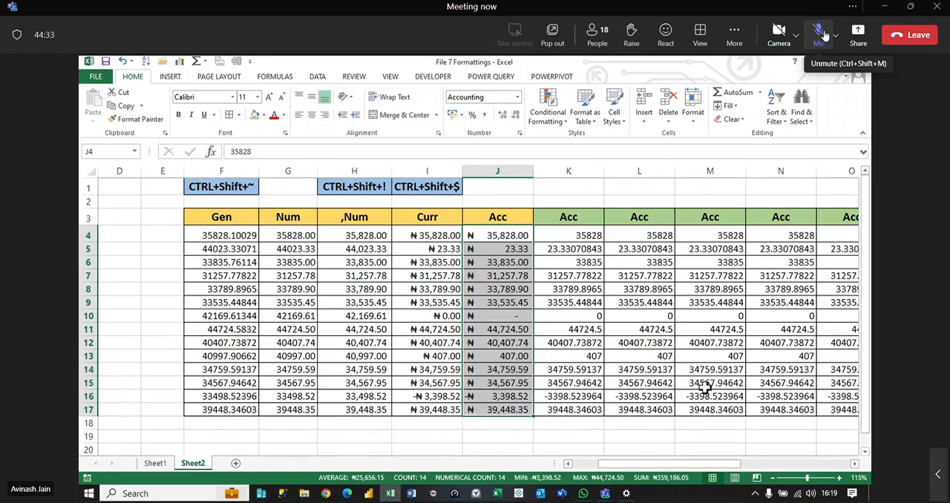
Step: Examine the number format previews for J6, the accounting currency choices for K3 and the negative value in J16
{"action": "left_click", "coordinate": [517, 97]}
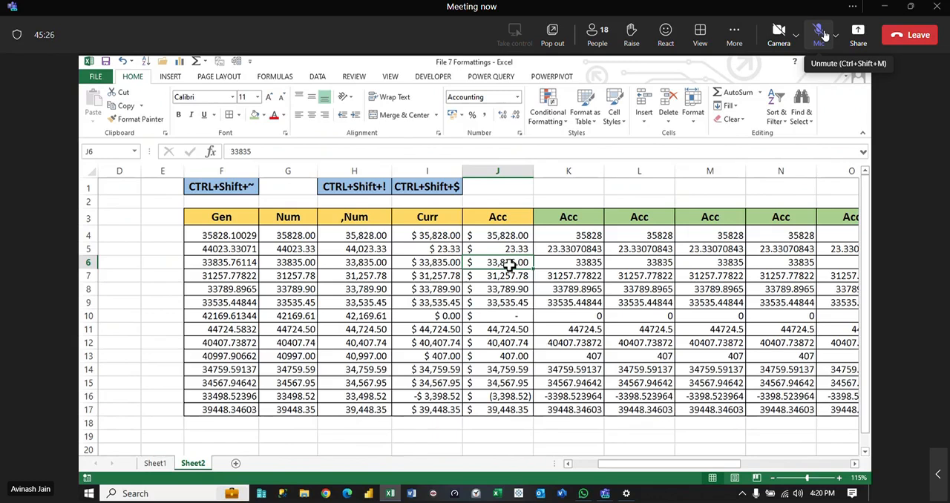
{"action": "left_click", "coordinate": [518, 97]}
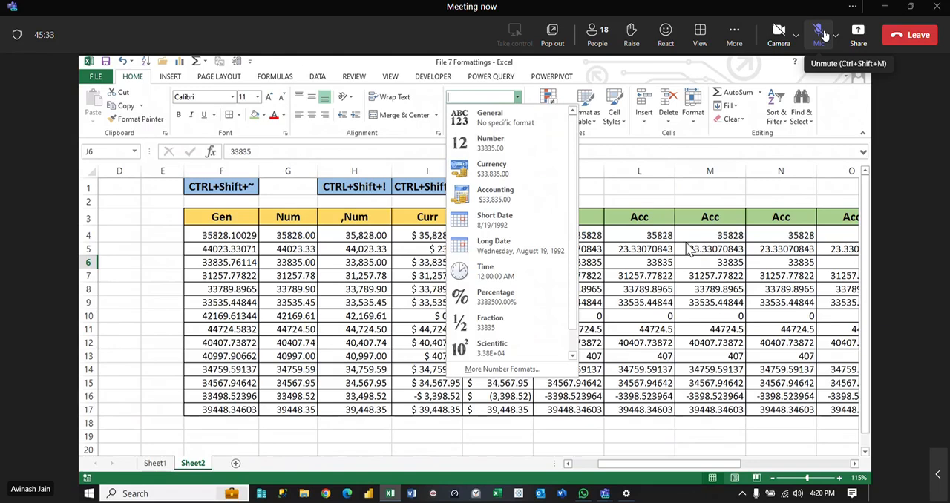
{"action": "left_click", "coordinate": [661, 282]}
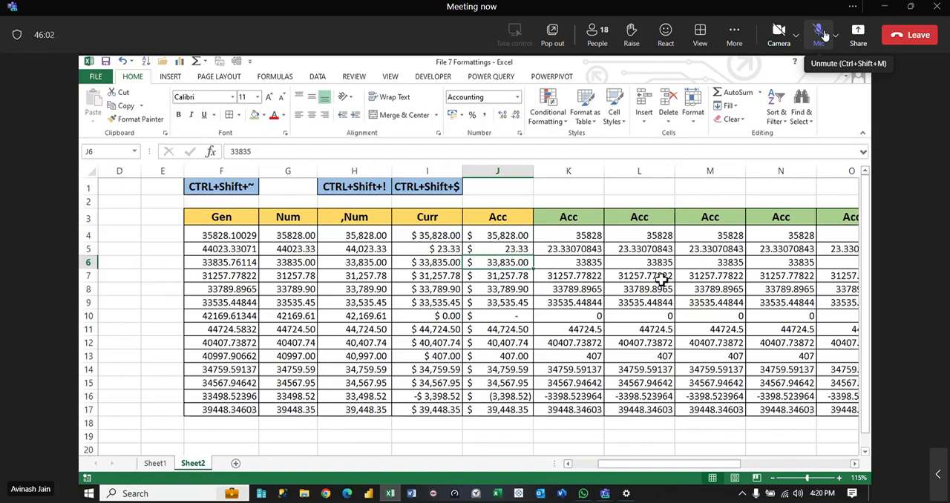
{"action": "left_click", "coordinate": [517, 98]}
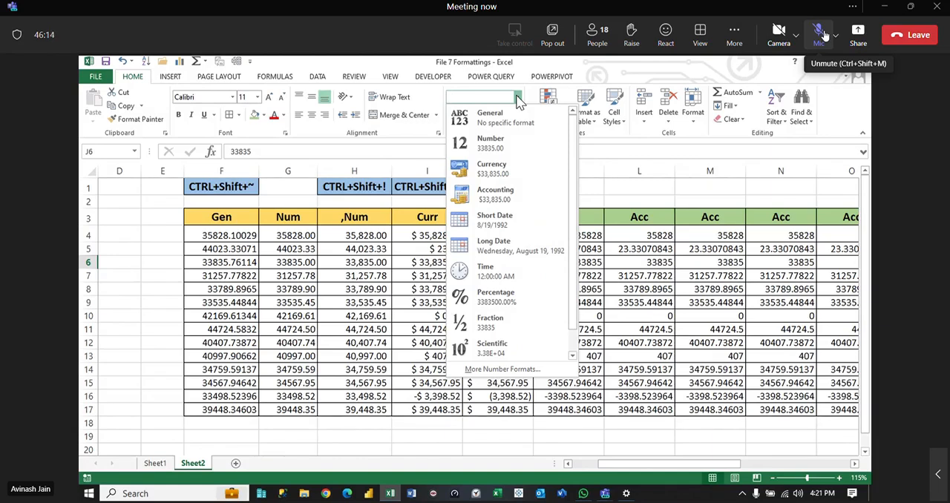
{"action": "left_click", "coordinate": [640, 260]}
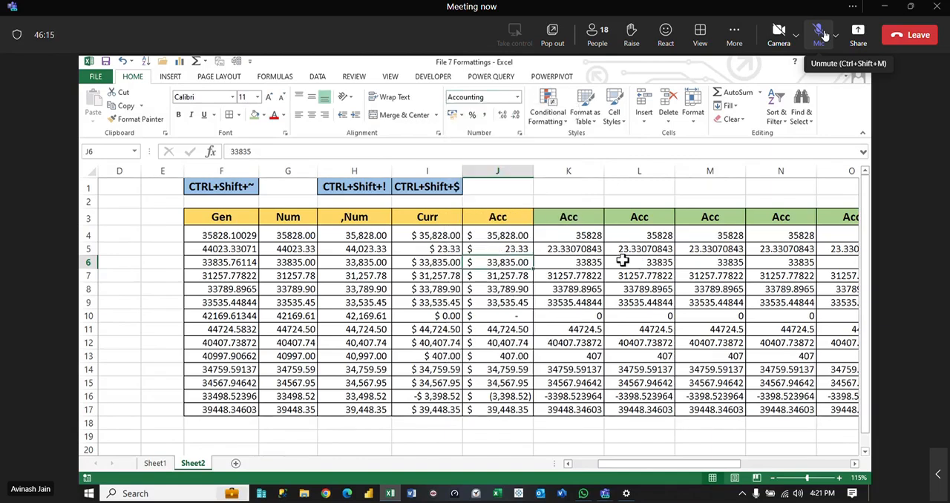
{"action": "left_click", "coordinate": [586, 218]}
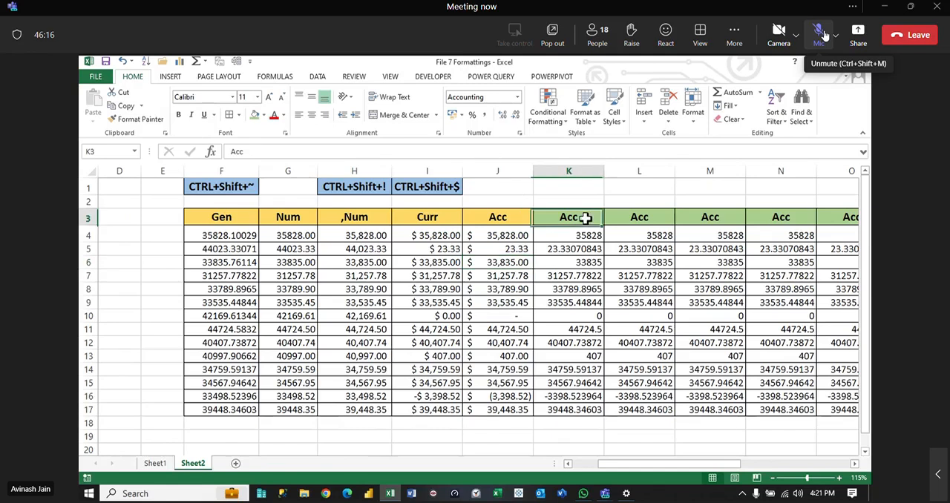
{"action": "left_click", "coordinate": [461, 116]}
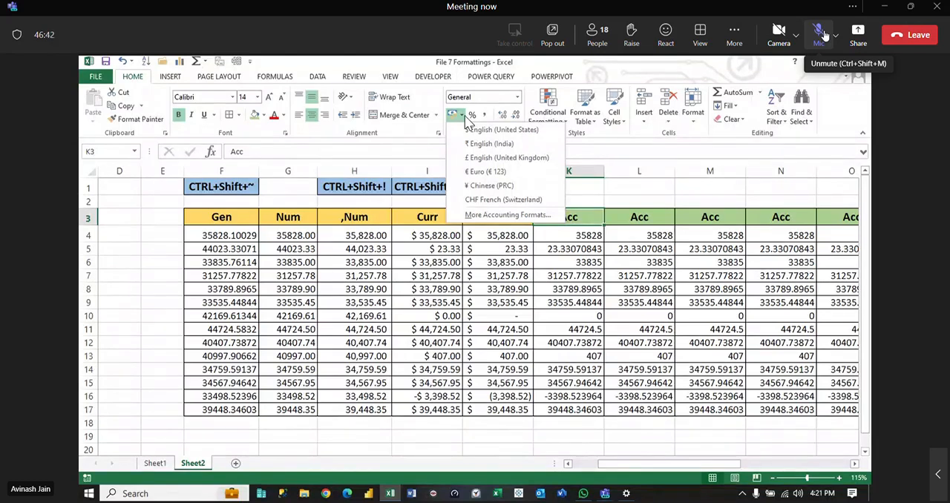
{"action": "left_click", "coordinate": [610, 297]}
{"action": "left_click", "coordinate": [507, 397]}
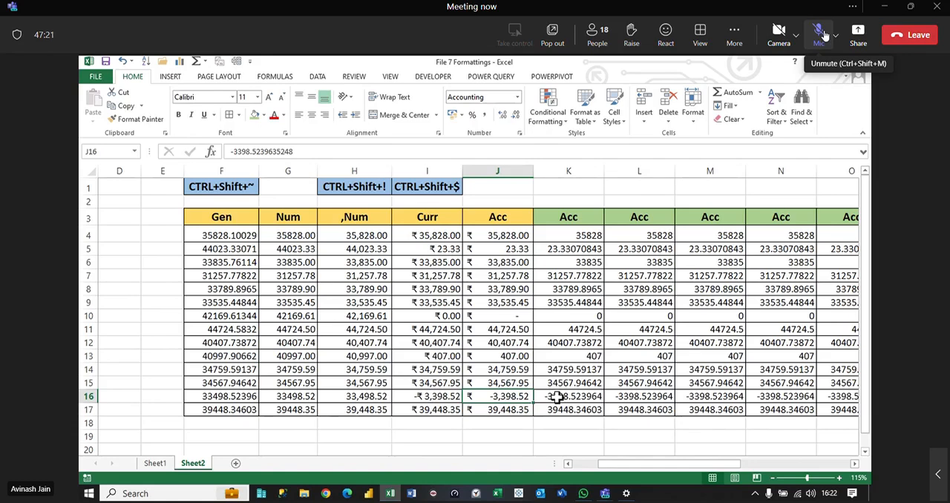
Step: Apply the $ English (United States) Accounting format to the Acc values in K4:K17
{"action": "left_click_drag", "start_coordinate": [583, 241], "coordinate": [572, 412]}
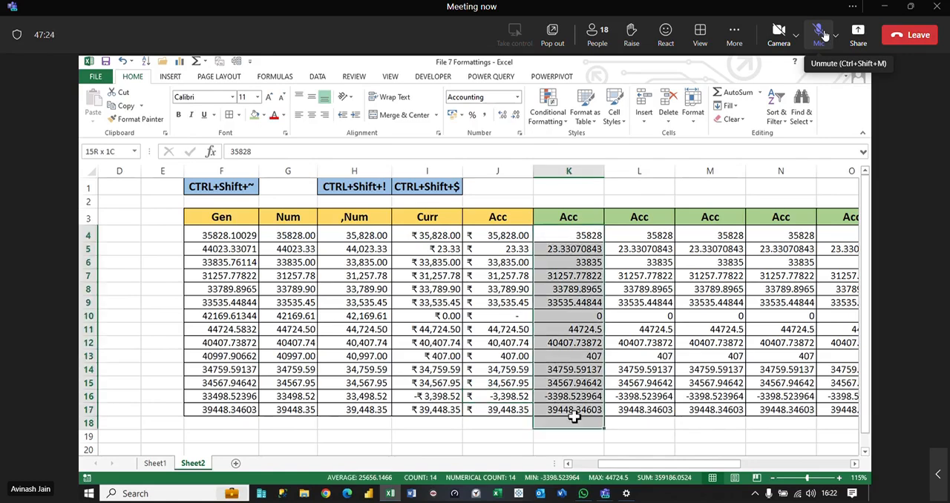
{"action": "left_click", "coordinate": [461, 116]}
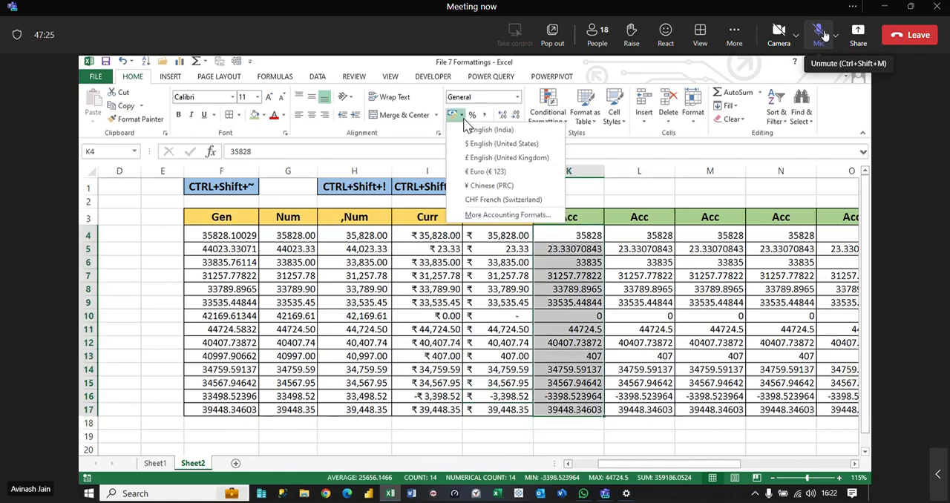
{"action": "left_click", "coordinate": [499, 143]}
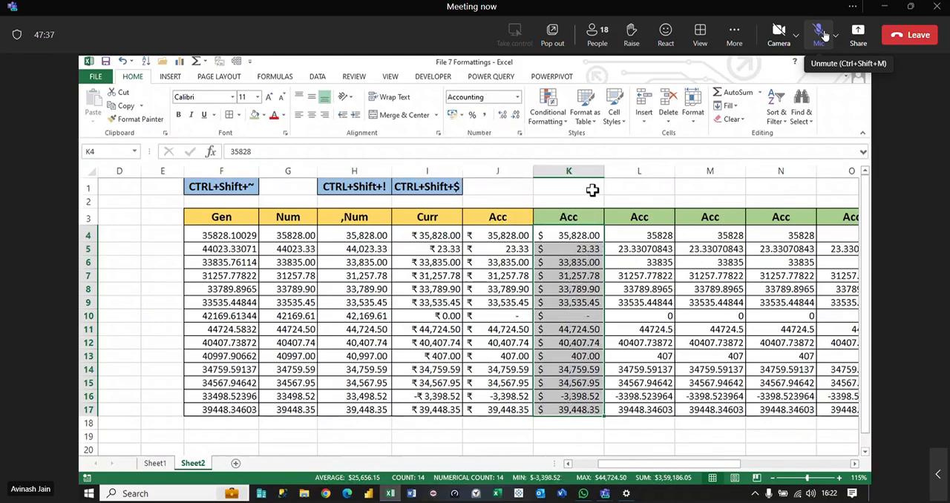
Step: Apply the € Euro (€ 123) Accounting format to the Acc values in L4:L17
{"action": "left_click_drag", "start_coordinate": [637, 235], "coordinate": [646, 413]}
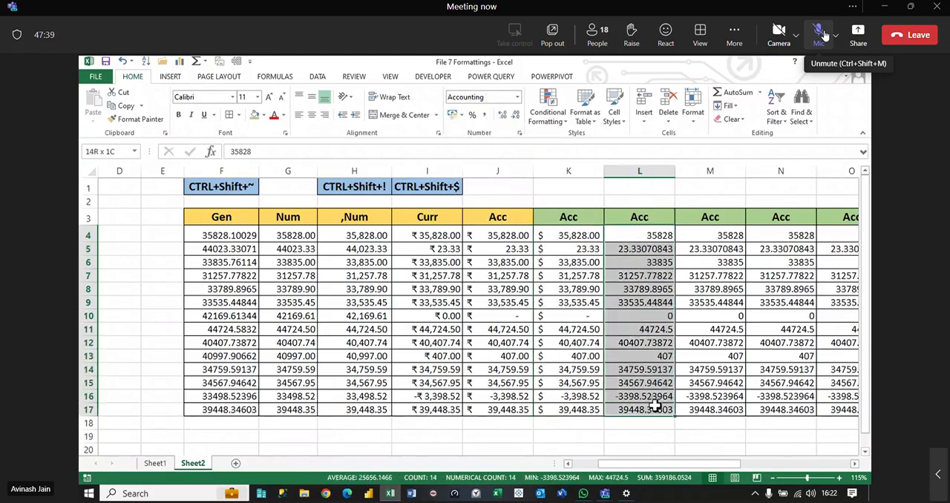
{"action": "left_click", "coordinate": [460, 115]}
{"action": "left_click", "coordinate": [479, 171]}
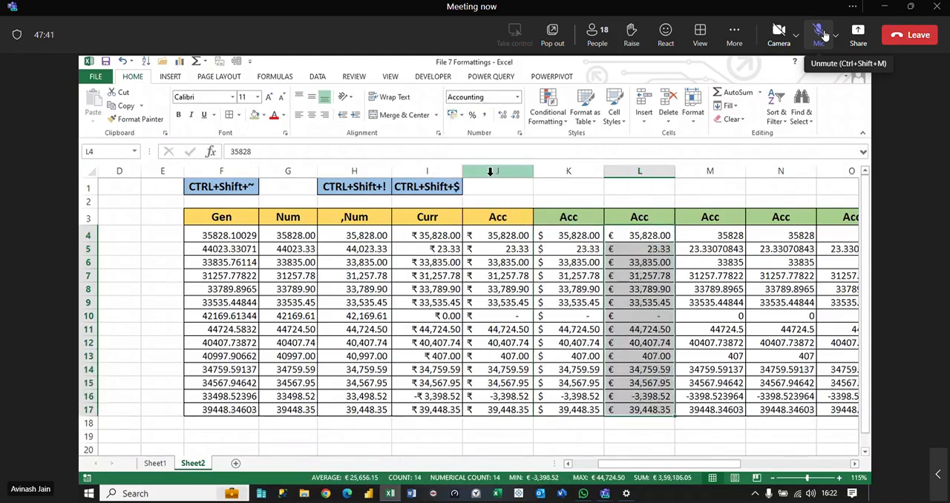
Step: Apply the CHF French (Switzerland) Accounting format to the Acc values in M4:M17
{"action": "left_click_drag", "start_coordinate": [726, 237], "coordinate": [732, 410]}
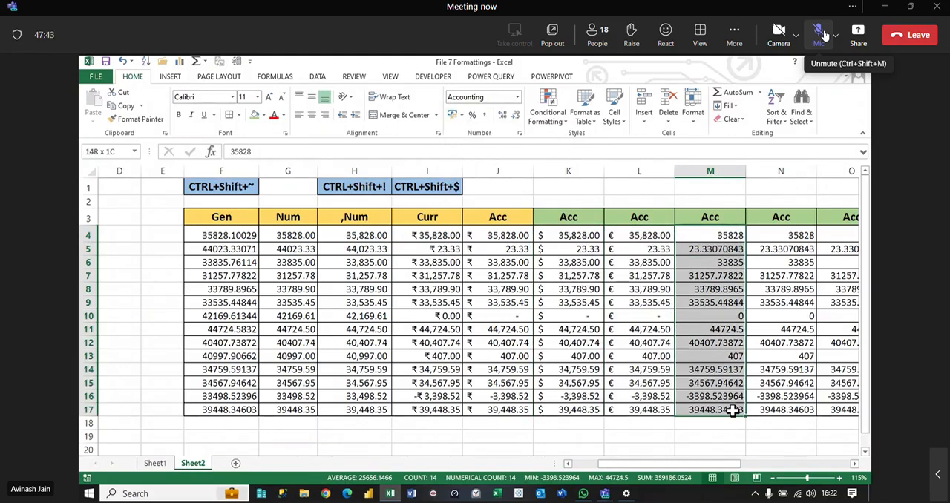
{"action": "left_click", "coordinate": [460, 115]}
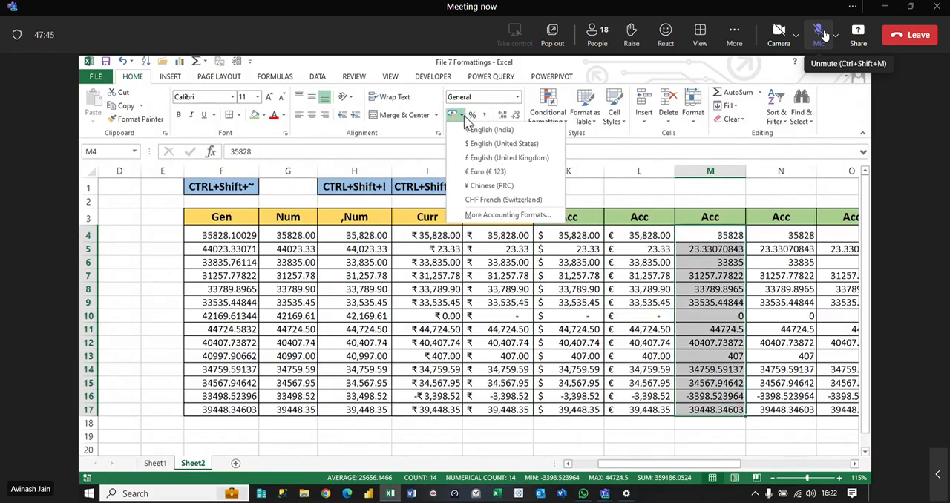
{"action": "left_click", "coordinate": [501, 201]}
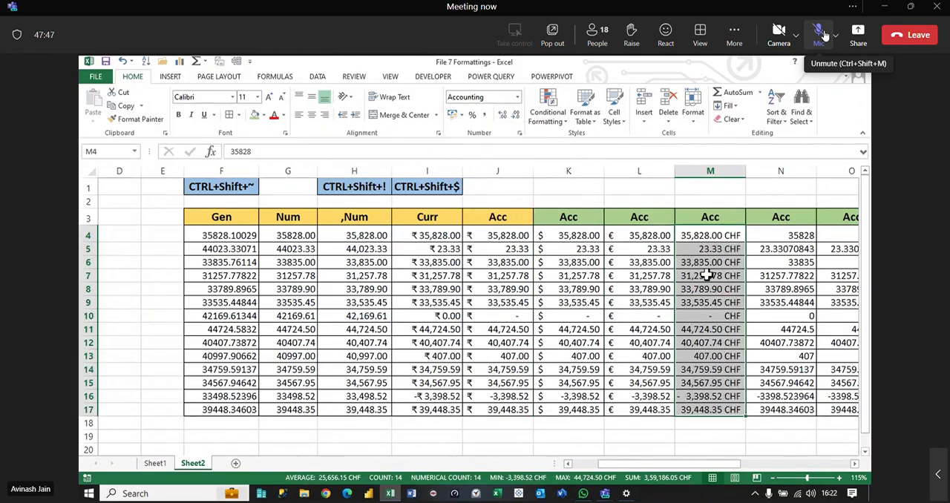
Step: Examine the additional Accounting currency symbols for N4:N17, previewing codes such as RWF, INR and USD
{"action": "left_click_drag", "start_coordinate": [794, 232], "coordinate": [806, 410]}
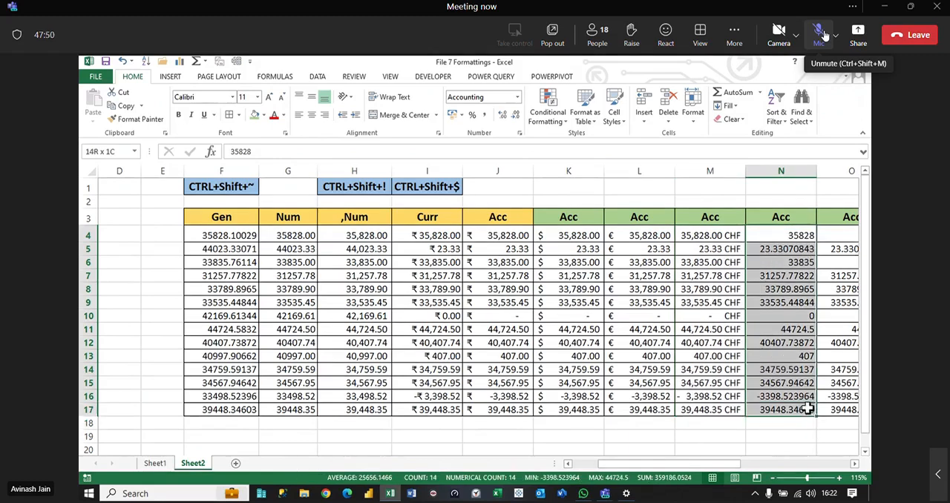
{"action": "left_click", "coordinate": [461, 115]}
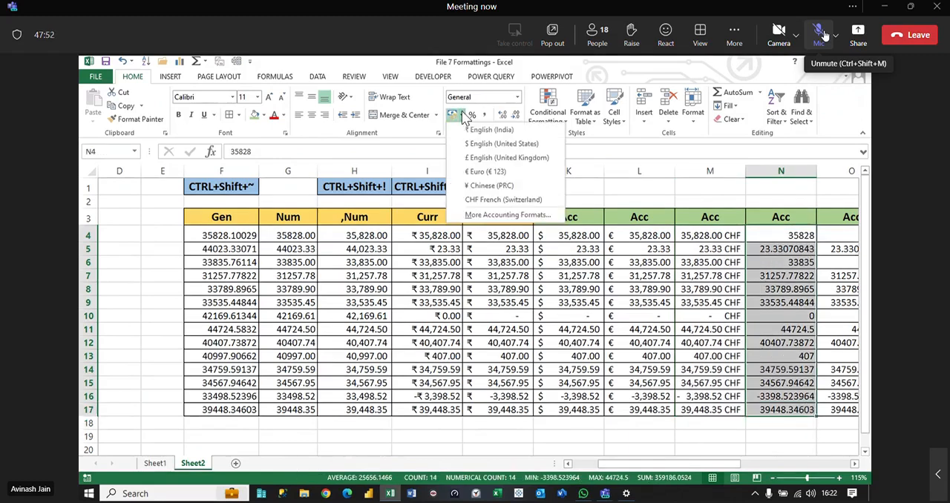
{"action": "left_click", "coordinate": [498, 219]}
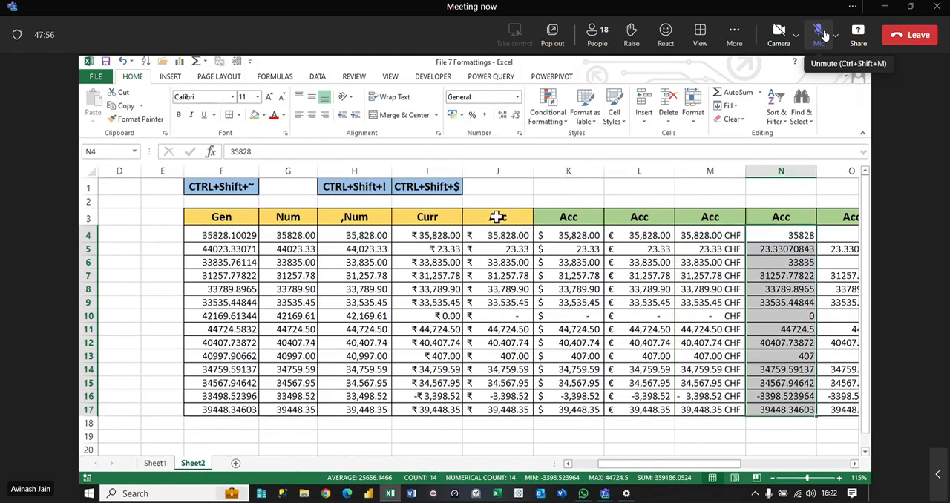
{"action": "left_click", "coordinate": [565, 243]}
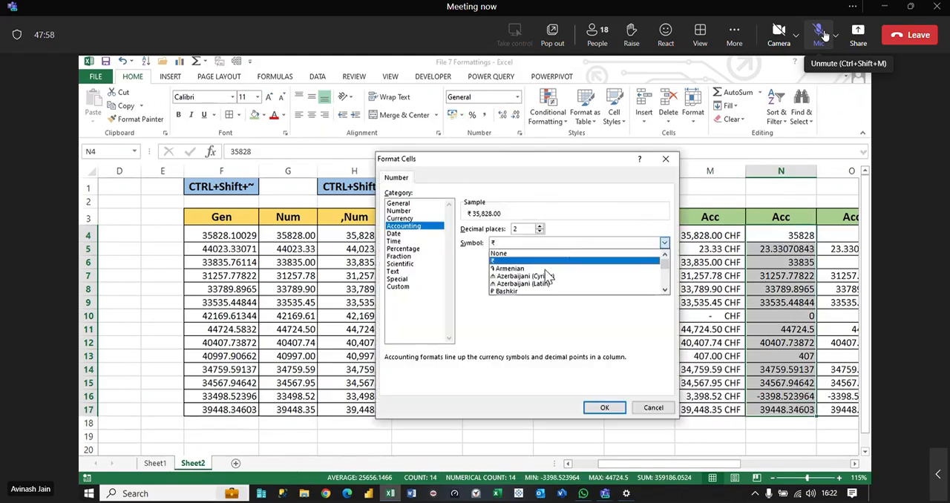
{"action": "scroll", "coordinate": [529, 290], "scroll_direction": "down", "scroll_amount": 3}
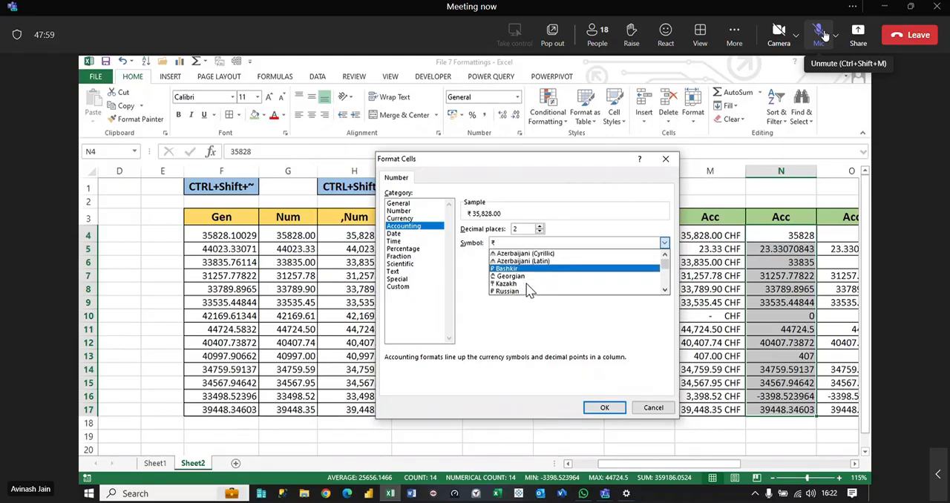
{"action": "scroll", "coordinate": [529, 289], "scroll_direction": "down", "scroll_amount": 2}
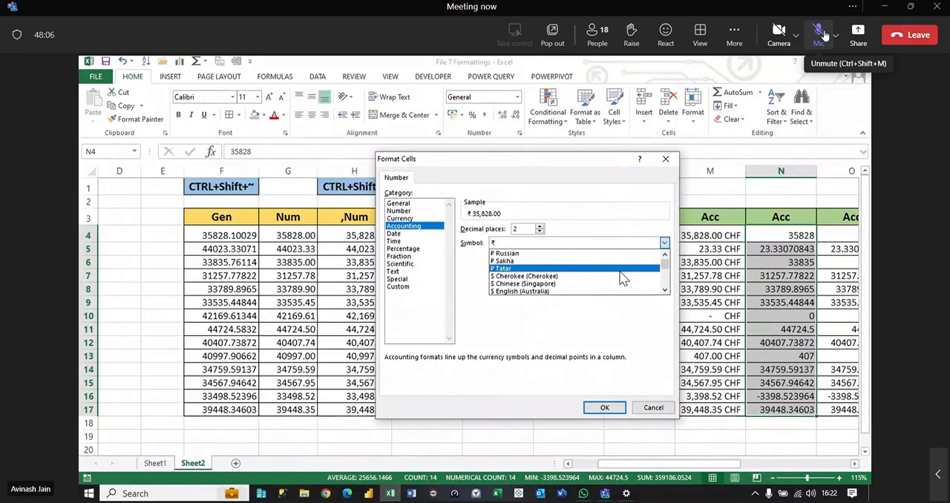
{"action": "key", "text": "r"}
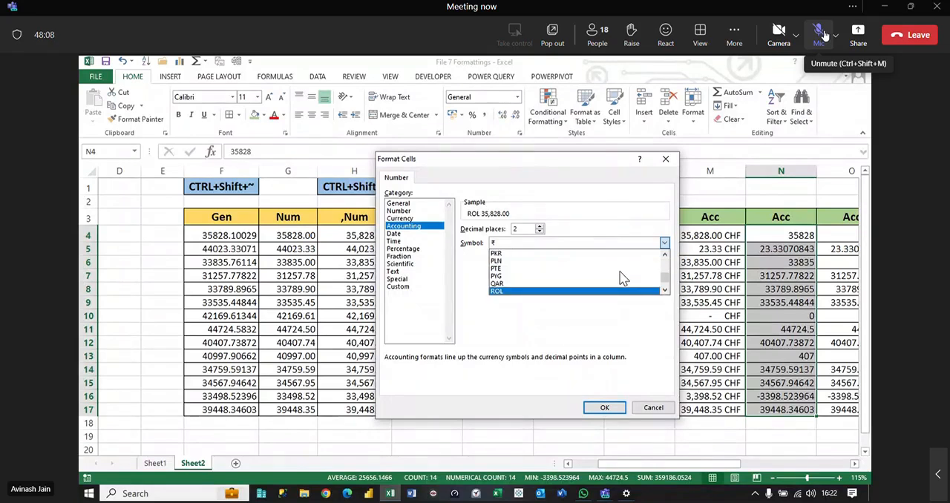
{"action": "key", "text": "w"}
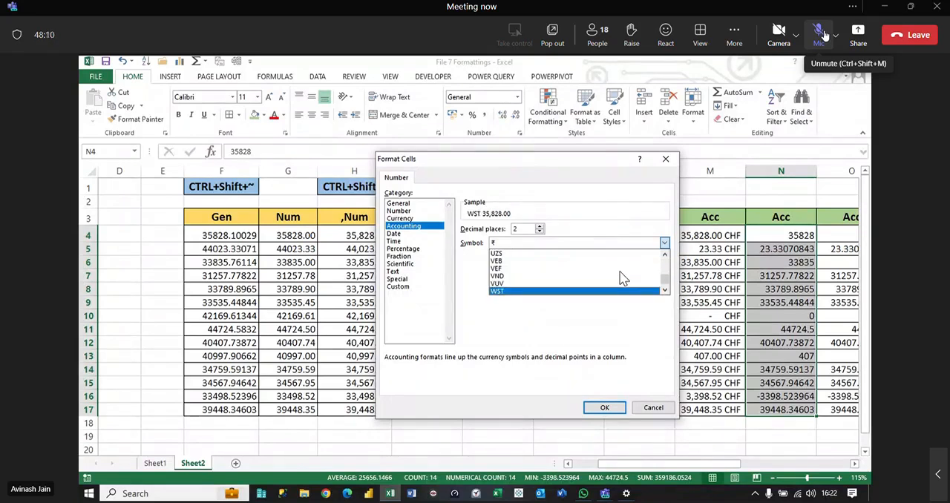
{"action": "key", "text": "f"}
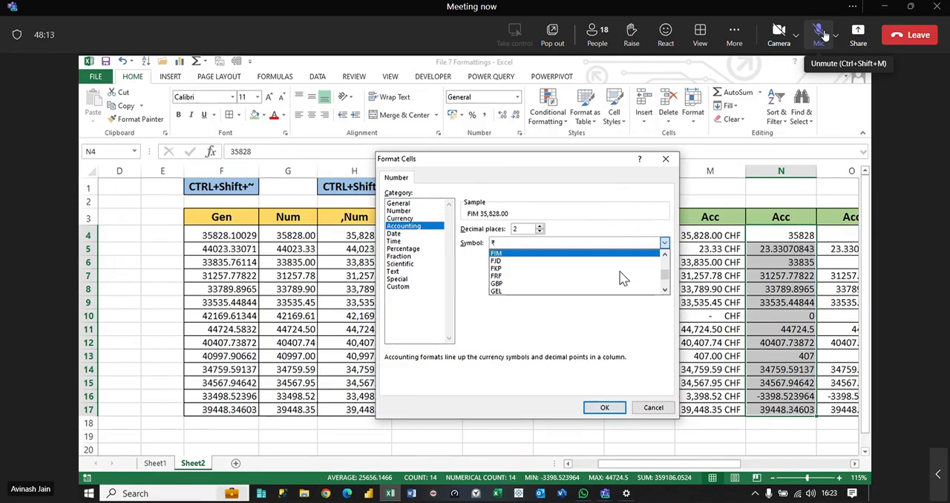
{"action": "key", "text": "r"}
{"action": "key", "text": "w"}
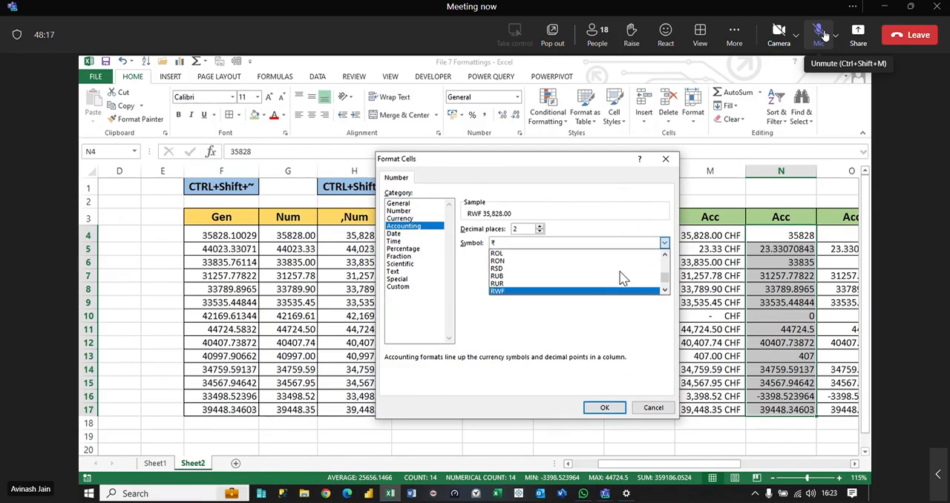
{"action": "key", "text": "i"}
{"action": "key", "text": "n"}
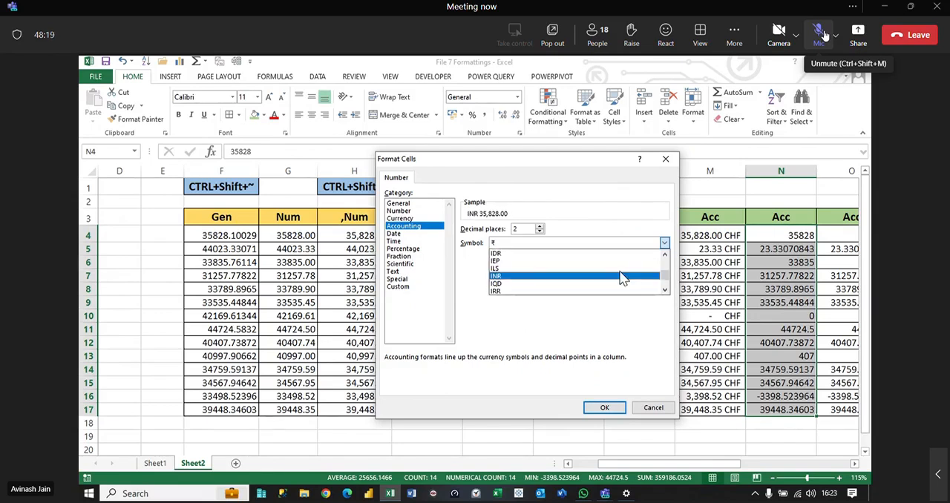
{"action": "key", "text": "u"}
{"action": "key", "text": "s"}
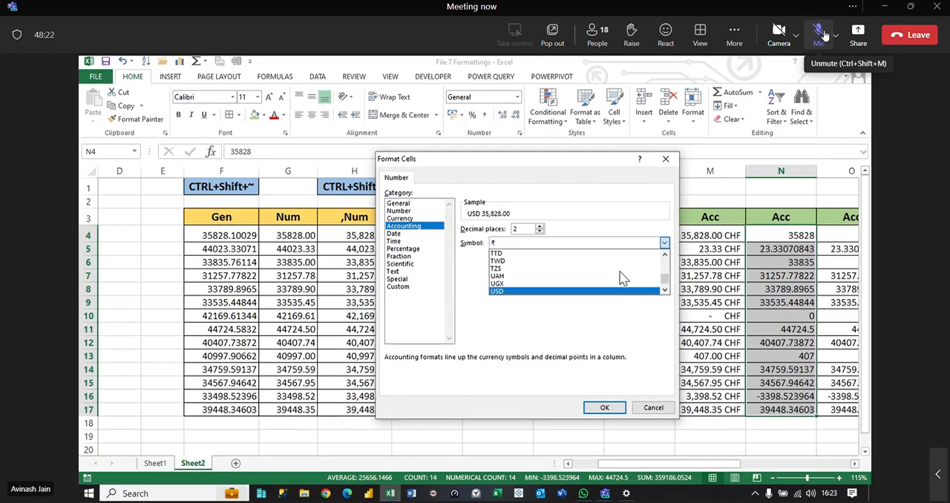
Step: Set the Accounting currency symbol of N4:N17 to AED and apply the format
{"action": "key", "text": "a"}
{"action": "key", "text": "e"}
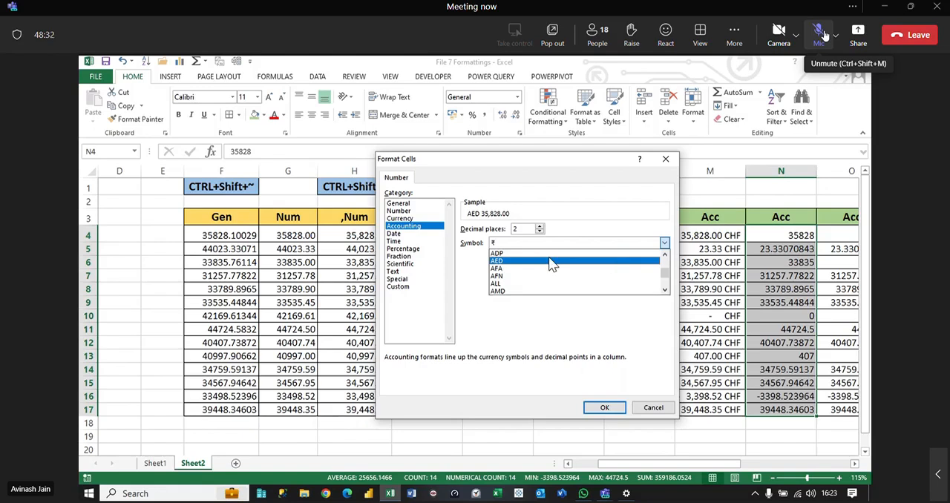
{"action": "left_click", "coordinate": [495, 264]}
{"action": "left_click", "coordinate": [604, 407]}
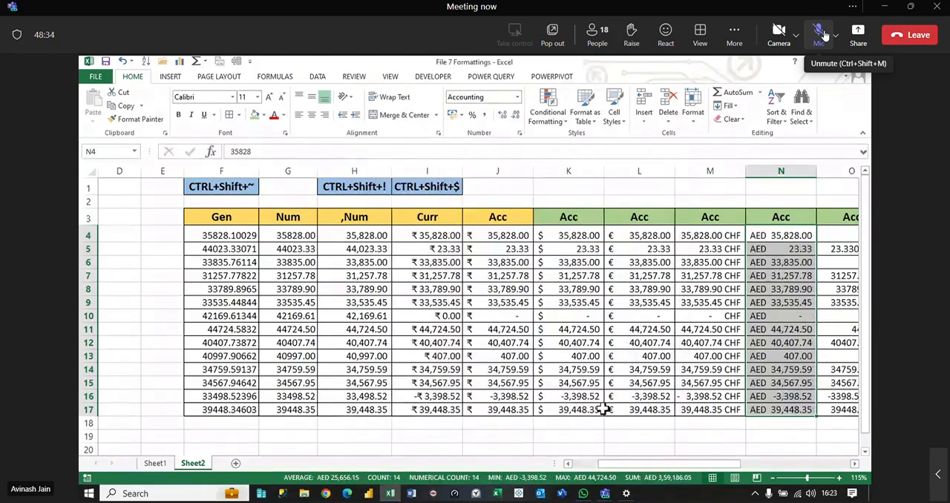
Step: Format the Acc values in O4:O17 as Accounting with the RWF currency symbol
{"action": "left_click", "coordinate": [854, 463]}
{"action": "left_click", "coordinate": [855, 463]}
{"action": "left_click", "coordinate": [854, 463]}
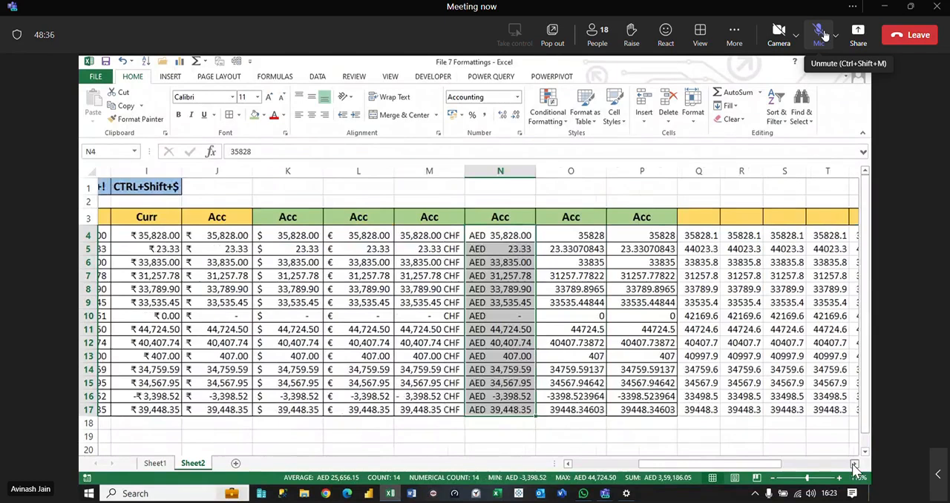
{"action": "left_click", "coordinate": [854, 463]}
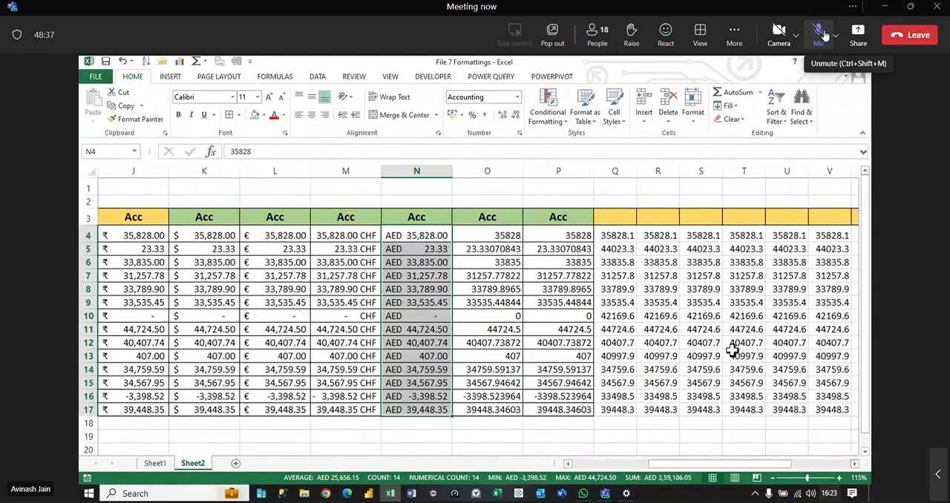
{"action": "left_click_drag", "start_coordinate": [487, 235], "coordinate": [511, 406]}
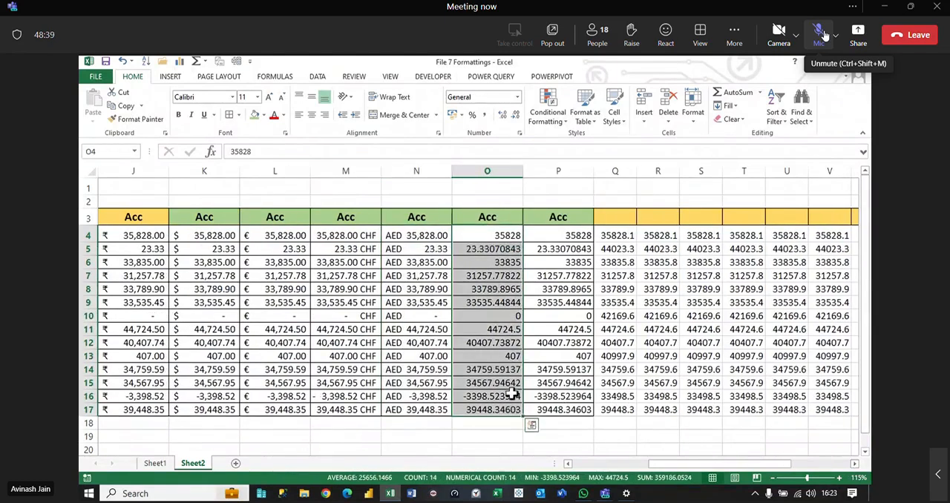
{"action": "left_click", "coordinate": [460, 115]}
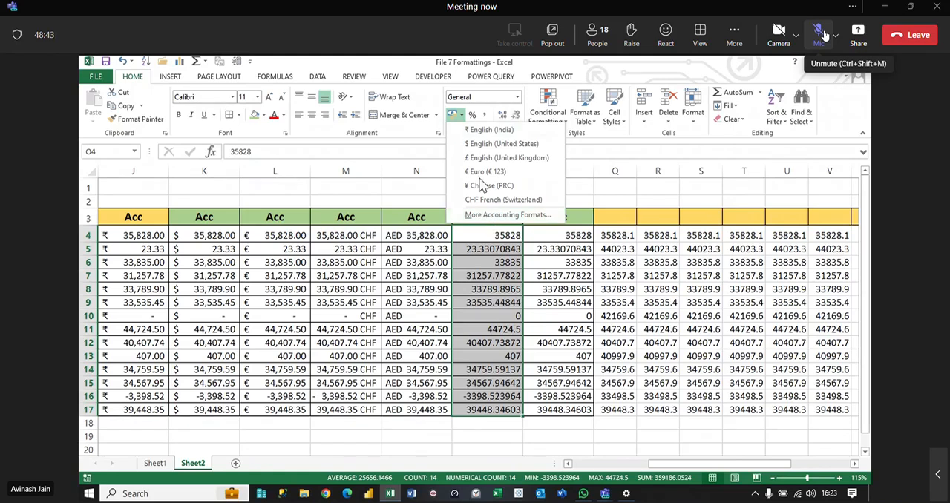
{"action": "left_click", "coordinate": [499, 215]}
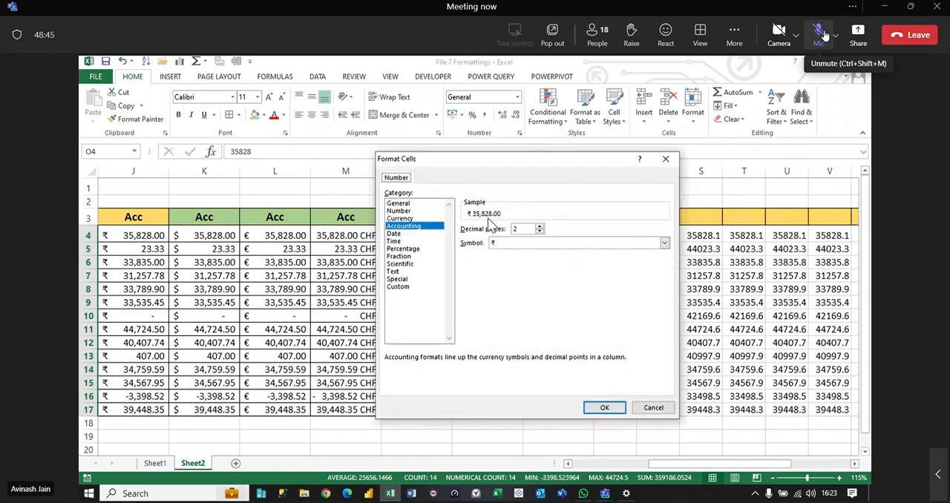
{"action": "left_click", "coordinate": [572, 243]}
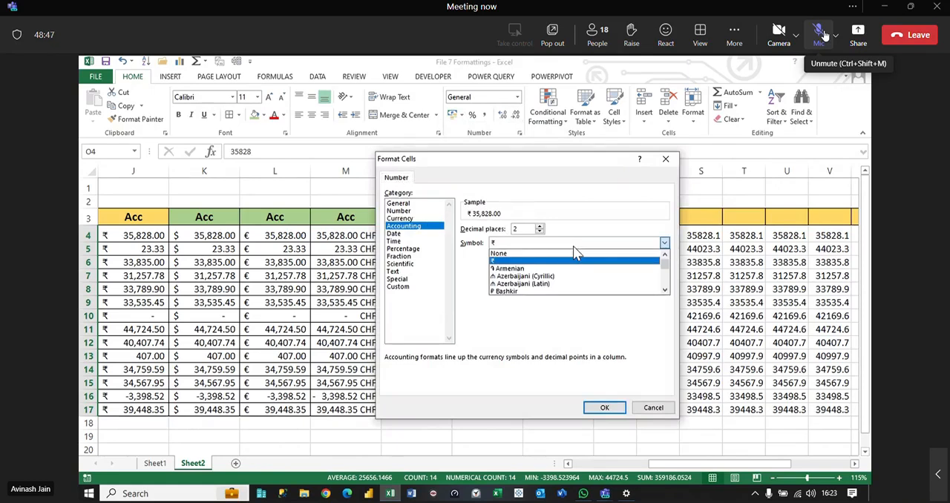
{"action": "scroll", "coordinate": [587, 275], "scroll_direction": "down", "scroll_amount": 6}
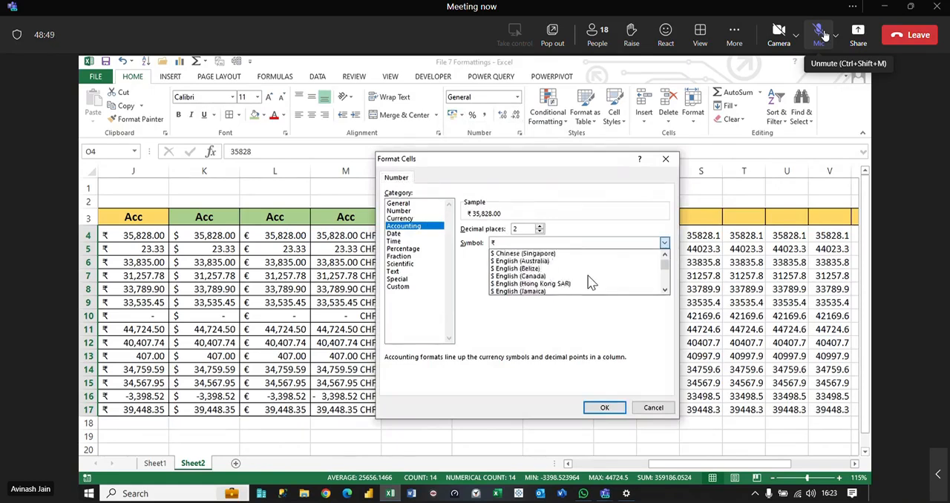
{"action": "key", "text": "s"}
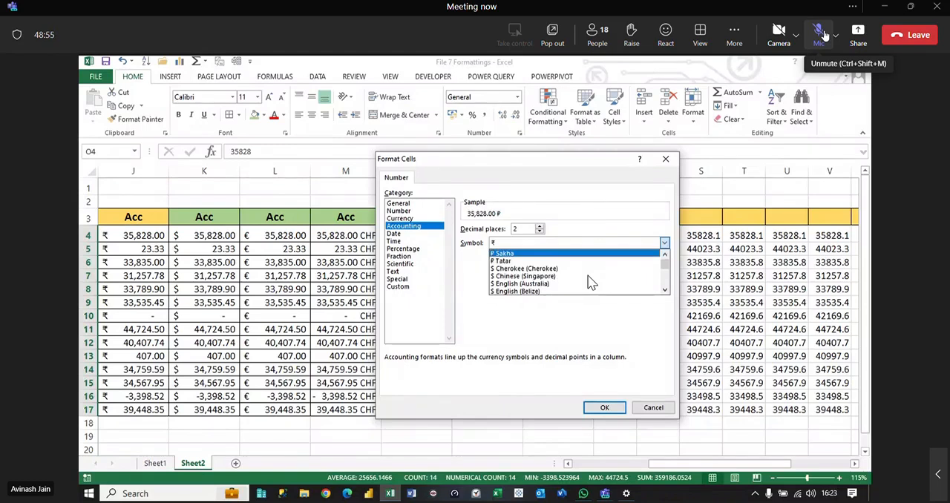
{"action": "key", "text": "Up"}
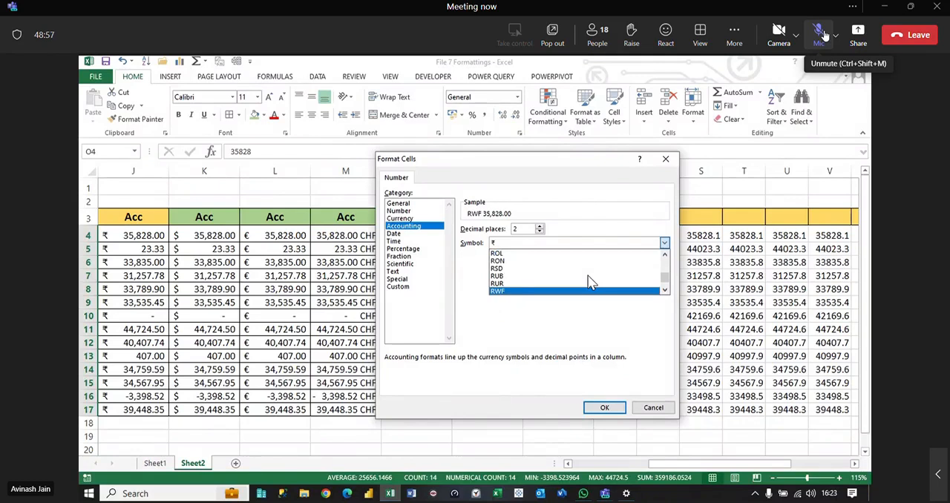
{"action": "left_click", "coordinate": [516, 291]}
{"action": "left_click", "coordinate": [602, 407]}
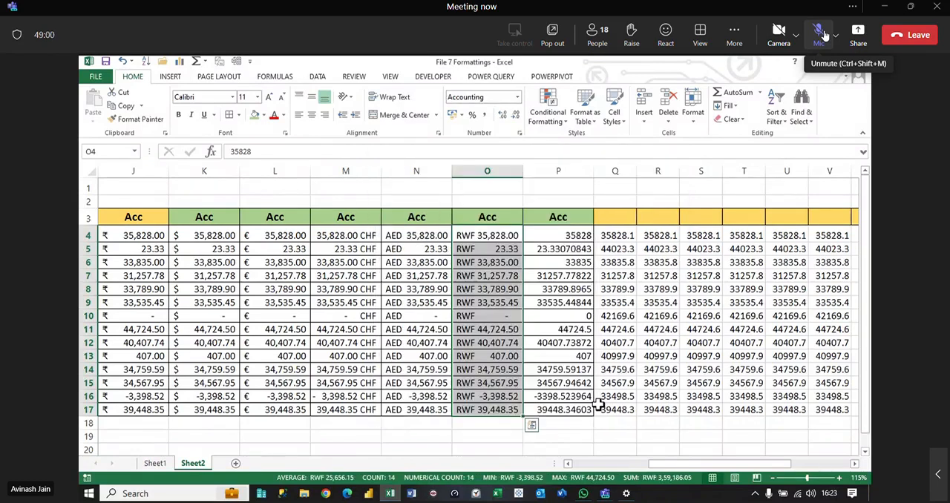
Step: Format the Acc values in P4:P17 as Accounting with the RUB currency symbol
{"action": "left_click_drag", "start_coordinate": [558, 236], "coordinate": [588, 410]}
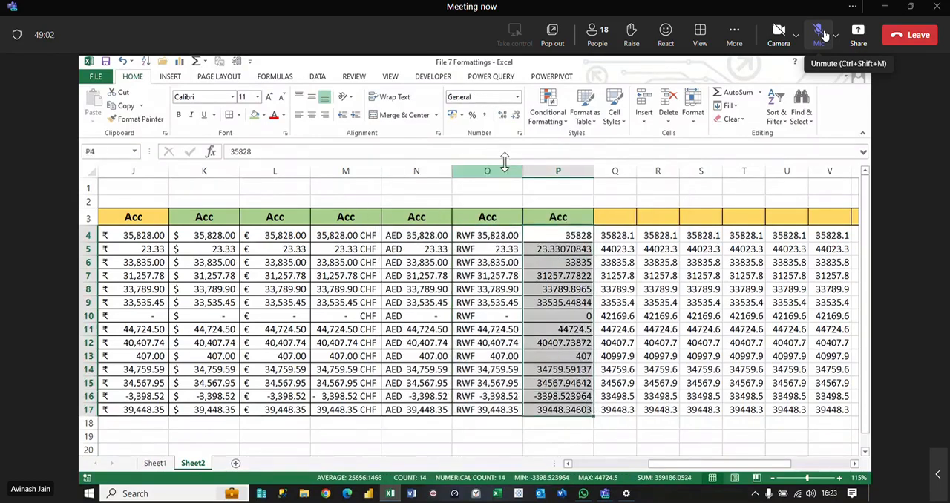
{"action": "left_click", "coordinate": [460, 116]}
{"action": "left_click", "coordinate": [486, 215]}
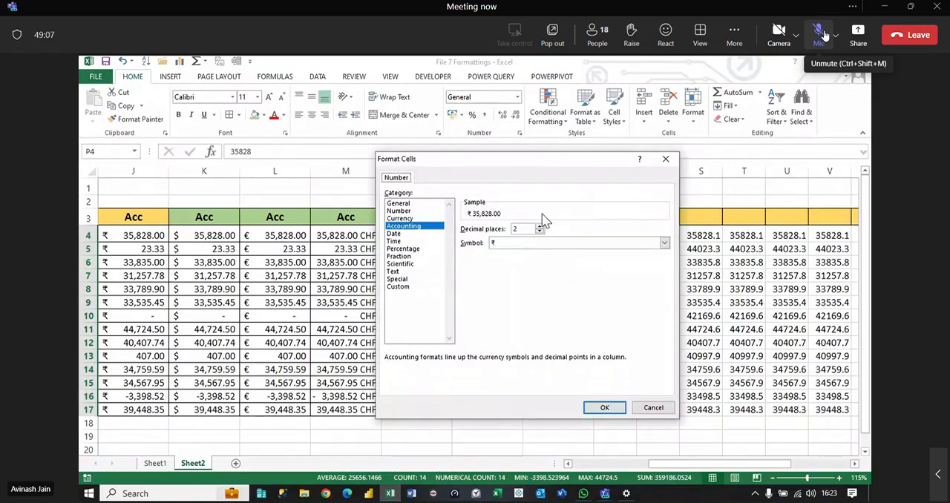
{"action": "left_click", "coordinate": [558, 247]}
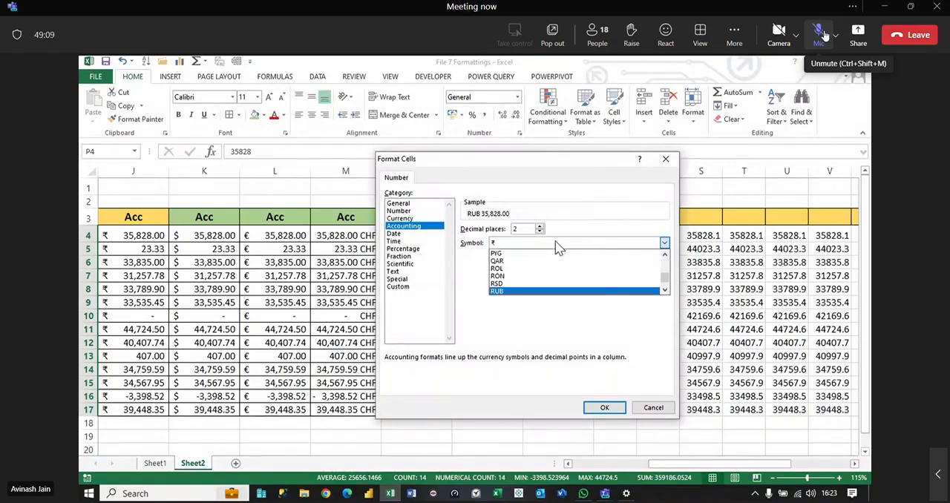
{"action": "left_click", "coordinate": [501, 291]}
{"action": "left_click", "coordinate": [602, 409]}
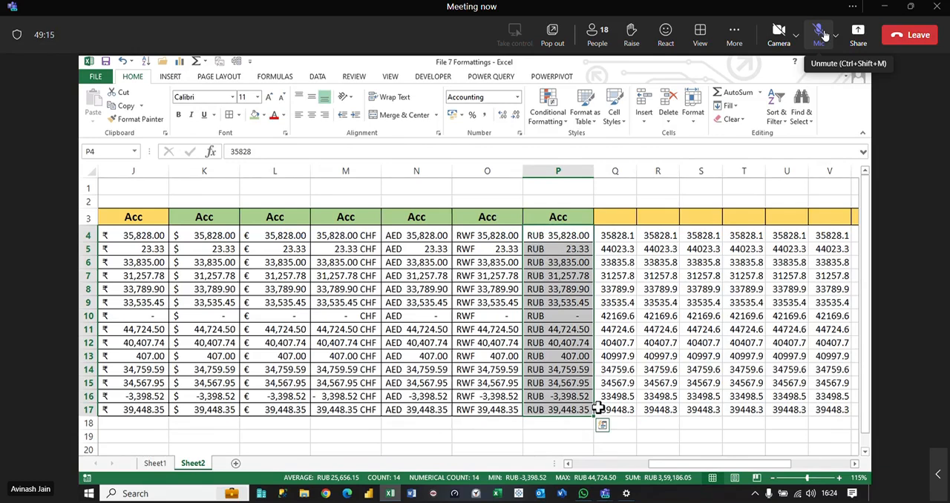
Step: Switch to Windows Settings, change the regional format to one that uses the Br currency, and return to the workbook
{"action": "left_click", "coordinate": [626, 493]}
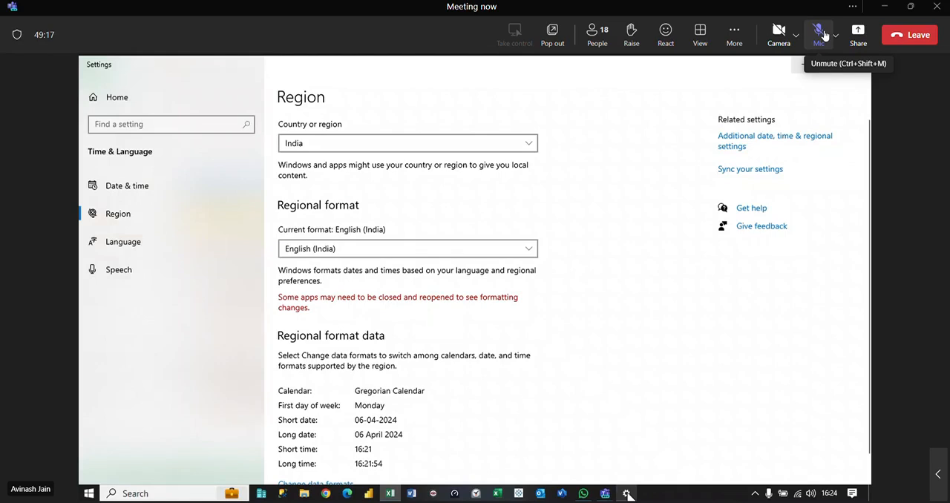
{"action": "left_click", "coordinate": [437, 251]}
{"action": "scroll", "coordinate": [363, 297], "scroll_direction": "down", "scroll_amount": 5}
{"action": "left_click", "coordinate": [355, 314]}
{"action": "key", "text": "alt+Tab"}
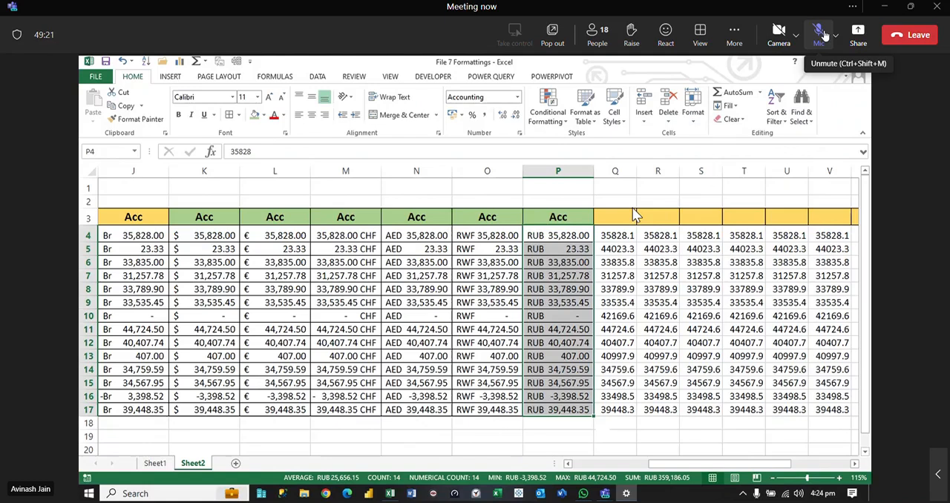
Step: Compare the fixed-currency Acc values in K4:P17 with the region-linked Curr and Acc values in I4:J17
{"action": "left_click_drag", "start_coordinate": [204, 236], "coordinate": [558, 410]}
{"action": "left_click_drag", "start_coordinate": [666, 472], "coordinate": [627, 463]}
{"action": "left_click_drag", "start_coordinate": [415, 236], "coordinate": [494, 410]}
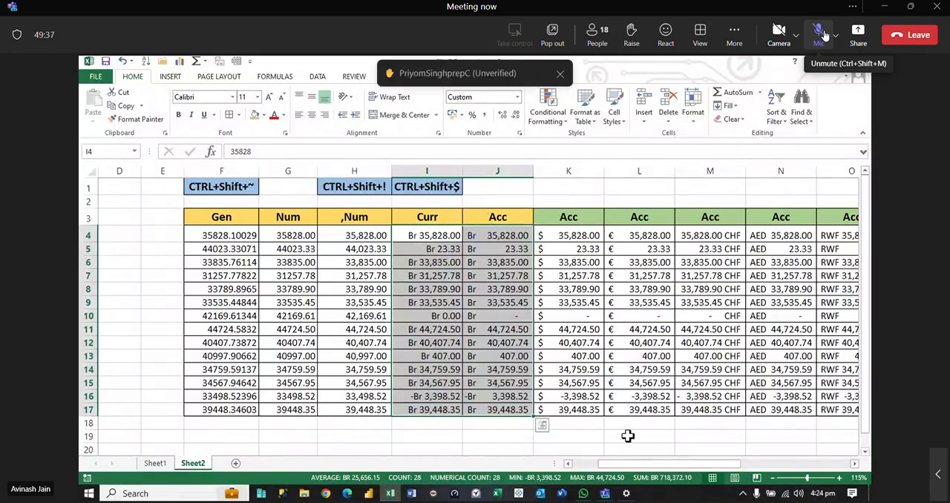
Step: Switch to Windows Settings and set the regional format back to English (India)
{"action": "left_click", "coordinate": [626, 493]}
{"action": "left_click", "coordinate": [400, 250]}
{"action": "scroll", "coordinate": [356, 282], "scroll_direction": "up", "scroll_amount": 15}
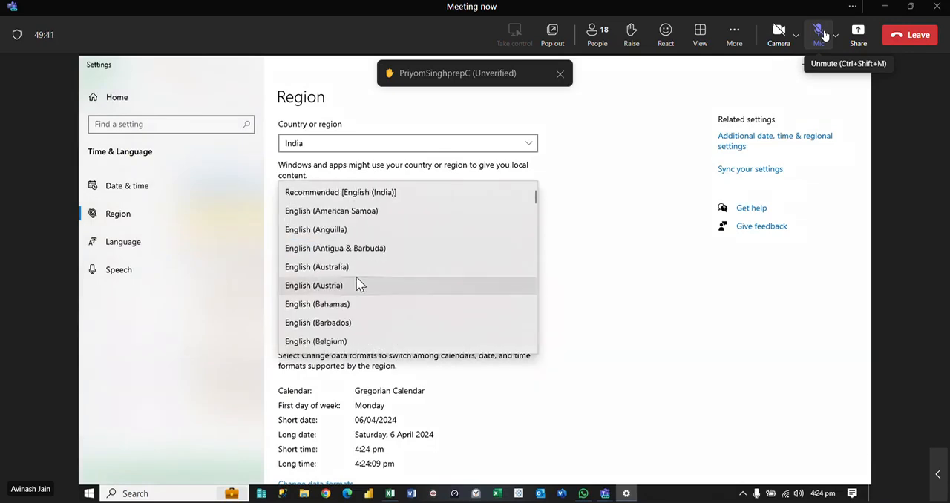
{"action": "scroll", "coordinate": [358, 284], "scroll_direction": "down", "scroll_amount": 7}
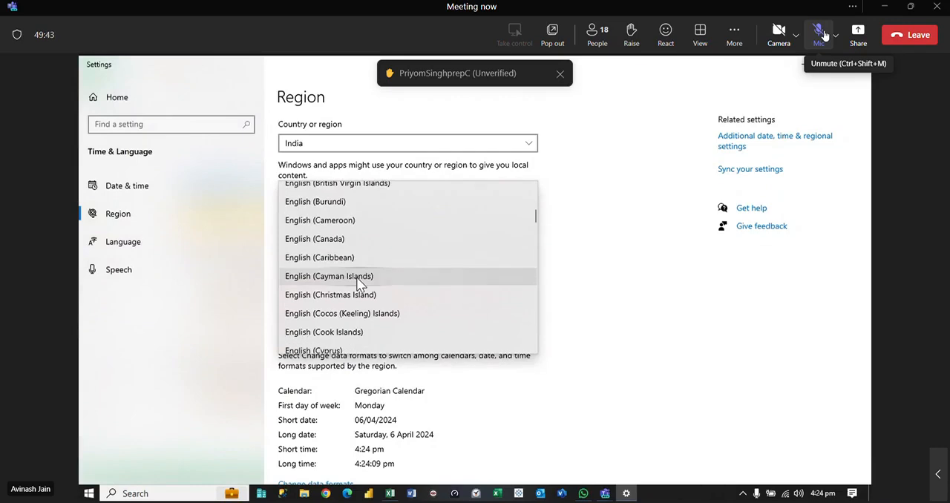
{"action": "scroll", "coordinate": [356, 292], "scroll_direction": "down", "scroll_amount": 5}
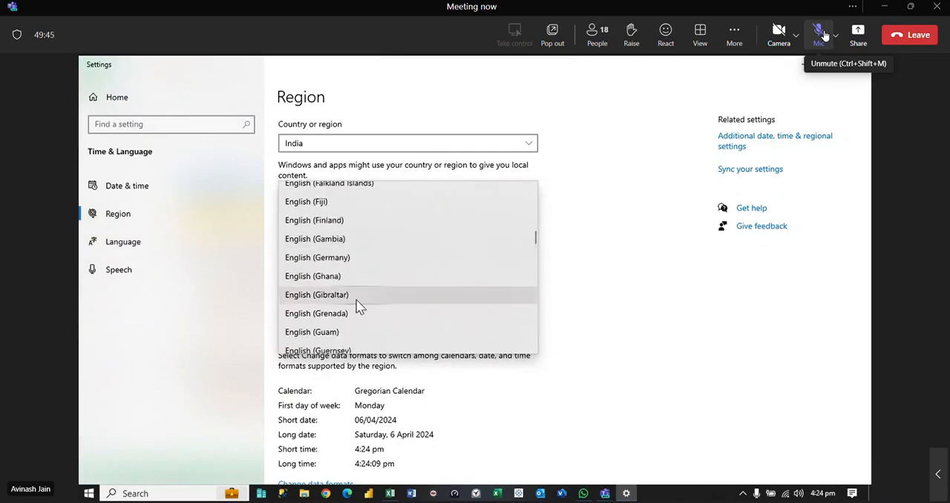
{"action": "left_click", "coordinate": [326, 267]}
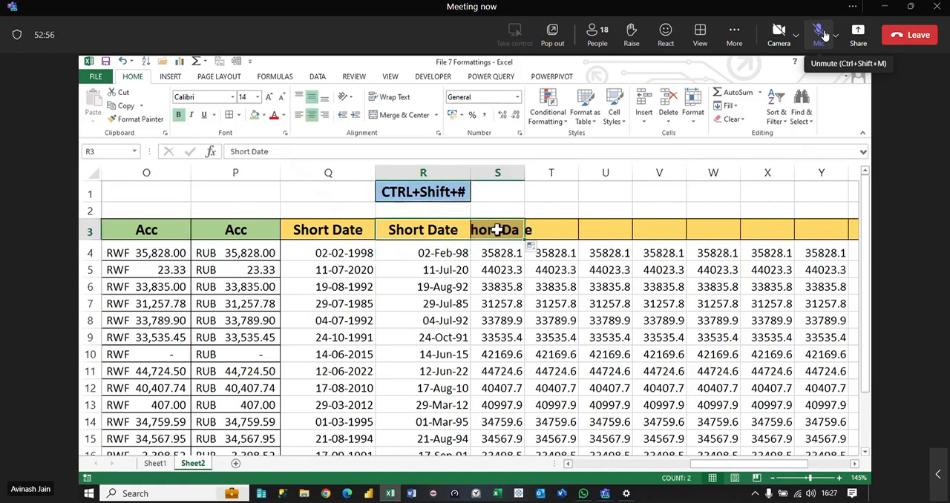
Step: Change the header in S3 to Long Date and fit column S to its contents
{"action": "key", "text": "BackSpace"}
{"action": "key", "text": "BackSpace"}
{"action": "key", "text": "BackSpace"}
{"action": "key", "text": "BackSpace"}
{"action": "key", "text": "BackSpace"}
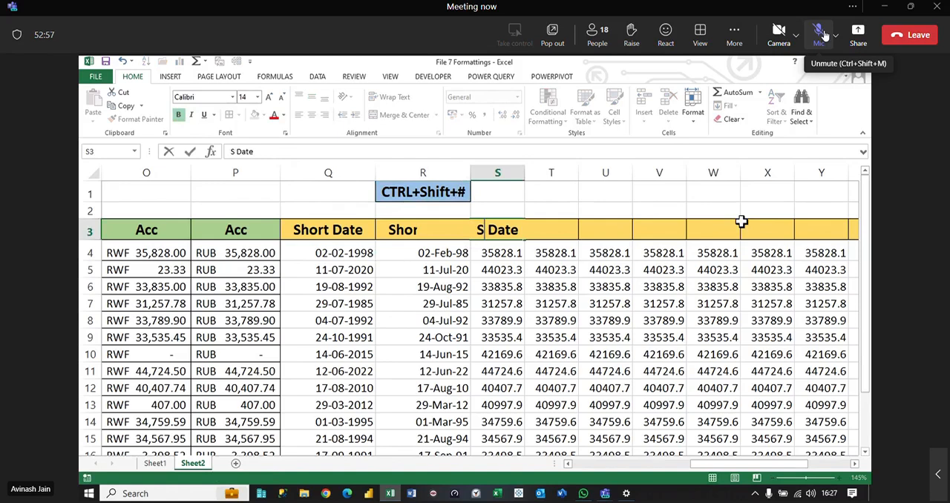
{"action": "type", "text": "Long"}
{"action": "key", "text": "Return"}
{"action": "key", "text": "Down"}
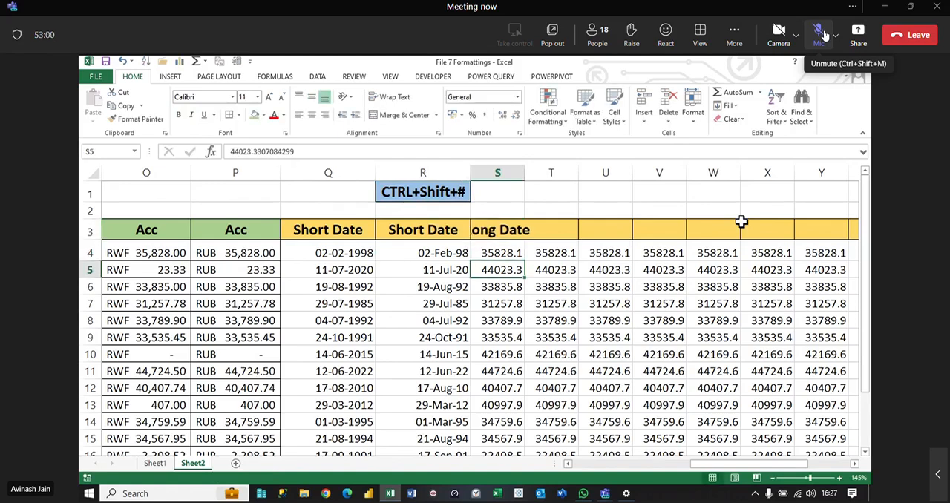
{"action": "left_click_drag", "start_coordinate": [525, 171], "coordinate": [525, 172]}
{"action": "double_click", "coordinate": [526, 171]}
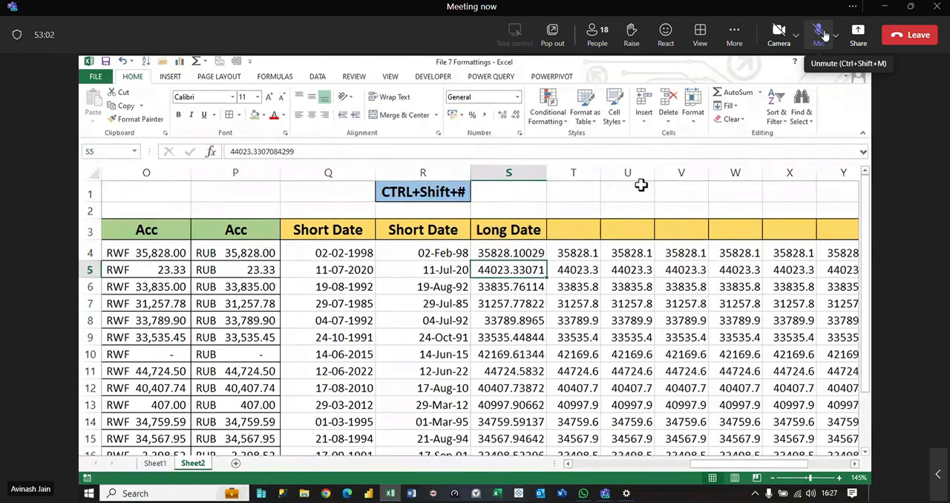
Step: Apply the Long Date number format to the values in S4:S17
{"action": "key", "text": "Up"}
{"action": "key", "text": "ctrl+shift+Down"}
{"action": "left_click", "coordinate": [517, 97]}
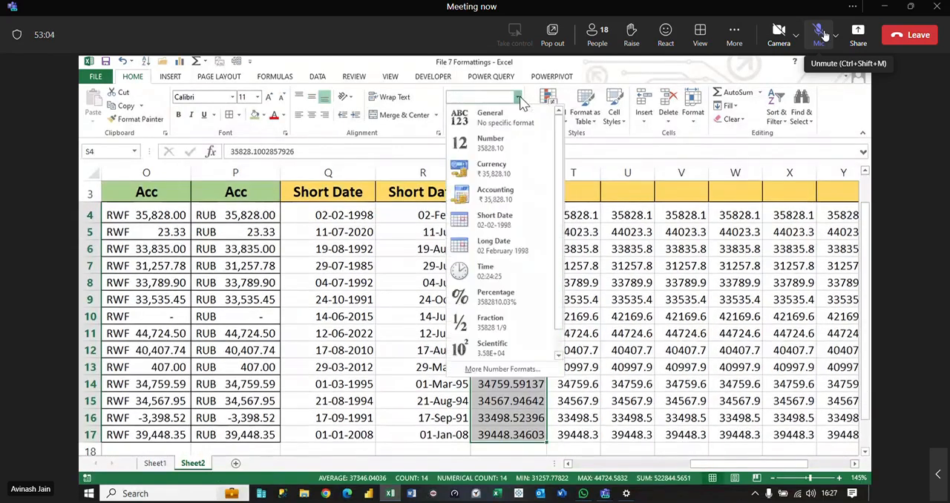
{"action": "left_click", "coordinate": [507, 249]}
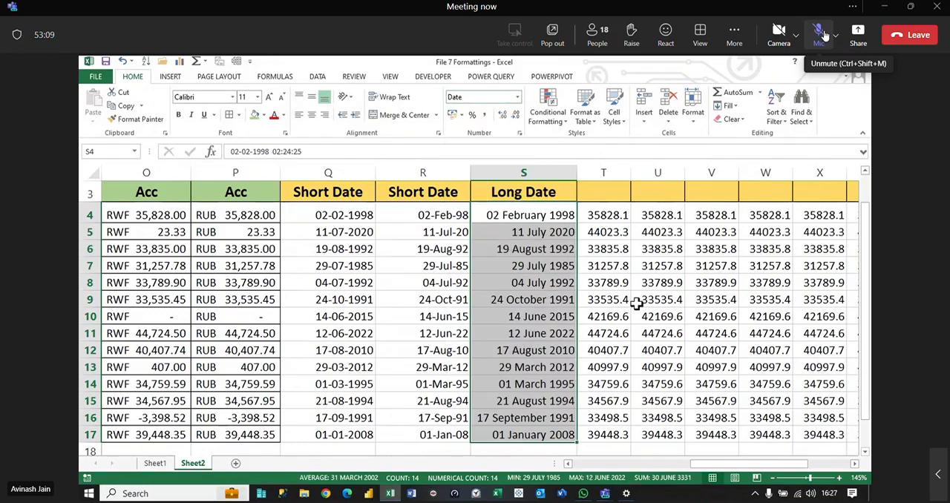
{"action": "left_click", "coordinate": [658, 299]}
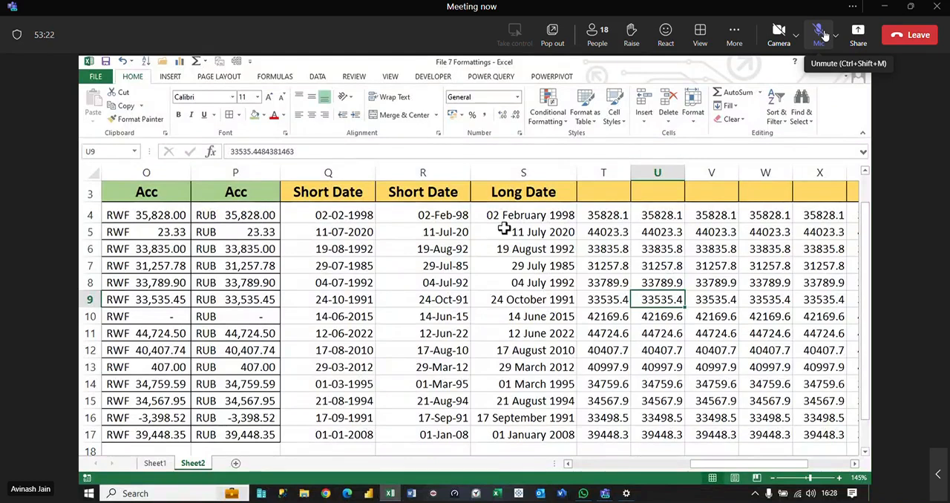
Step: Copy the shortcut label from R1 to T1 and change it to CTRL+Shift+@
{"action": "scroll", "coordinate": [577, 272], "scroll_direction": "up", "scroll_amount": 1}
{"action": "left_click", "coordinate": [517, 97]}
{"action": "left_click", "coordinate": [583, 231]}
{"action": "left_click", "coordinate": [448, 194]}
{"action": "key", "text": "ctrl+c"}
{"action": "left_click", "coordinate": [607, 189]}
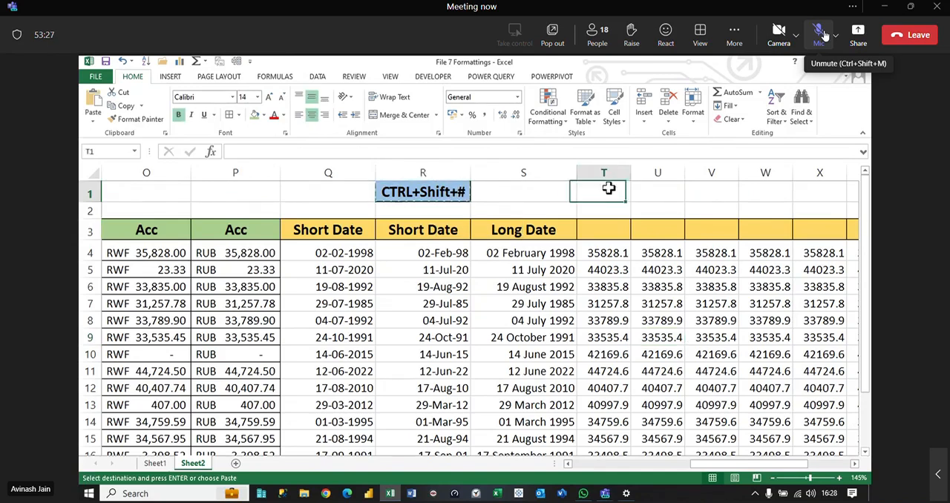
{"action": "key", "text": "ctrl+v"}
{"action": "key", "text": "F2"}
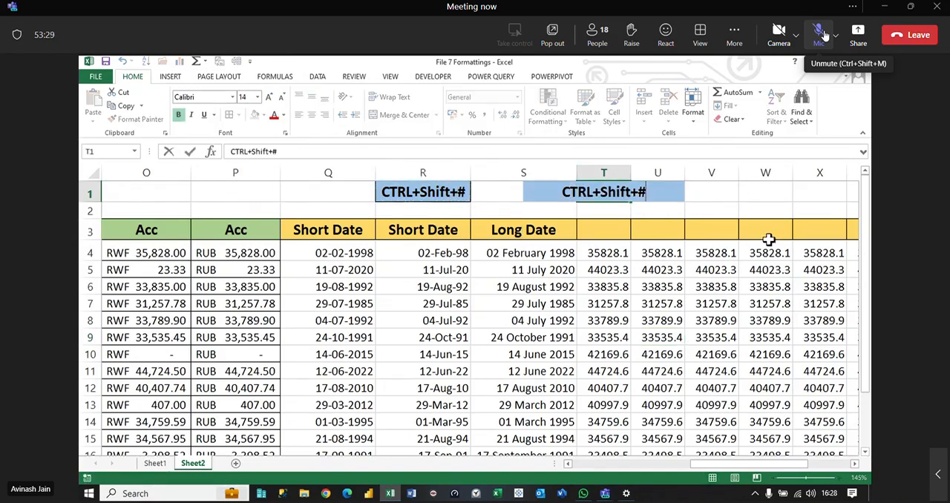
{"action": "key", "text": "BackSpace"}
{"action": "type", "text": "@"}
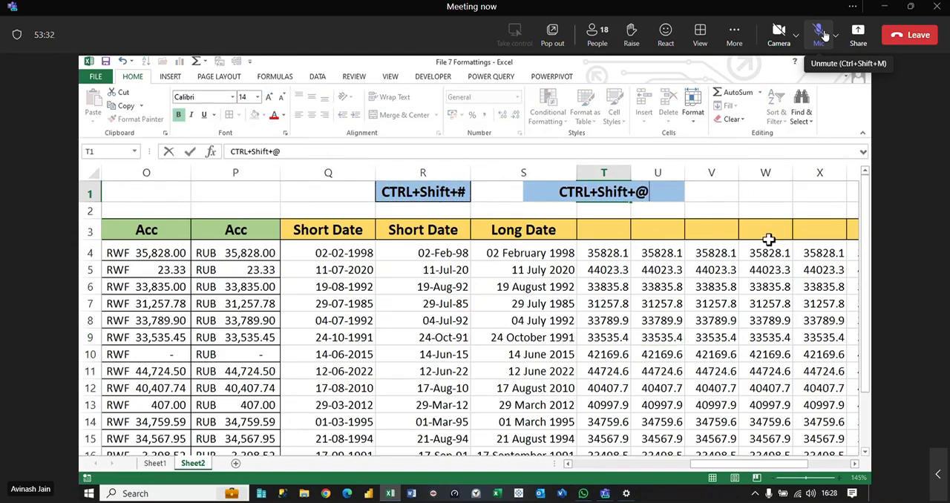
{"action": "key", "text": "Tab"}
Step: Copy R1's formatting onto the shortcut label in T1 and fit column T to its contents
{"action": "left_click", "coordinate": [425, 194]}
{"action": "left_click", "coordinate": [135, 118]}
{"action": "left_click", "coordinate": [627, 193]}
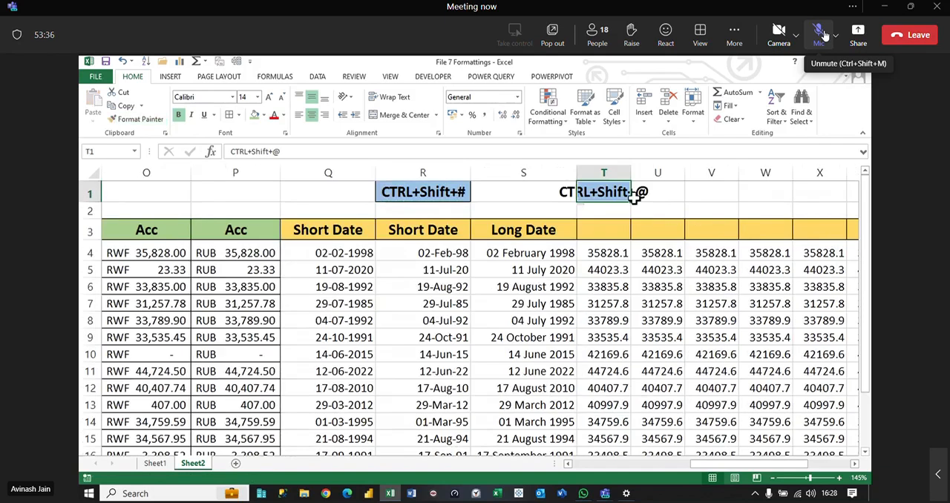
{"action": "double_click", "coordinate": [631, 172]}
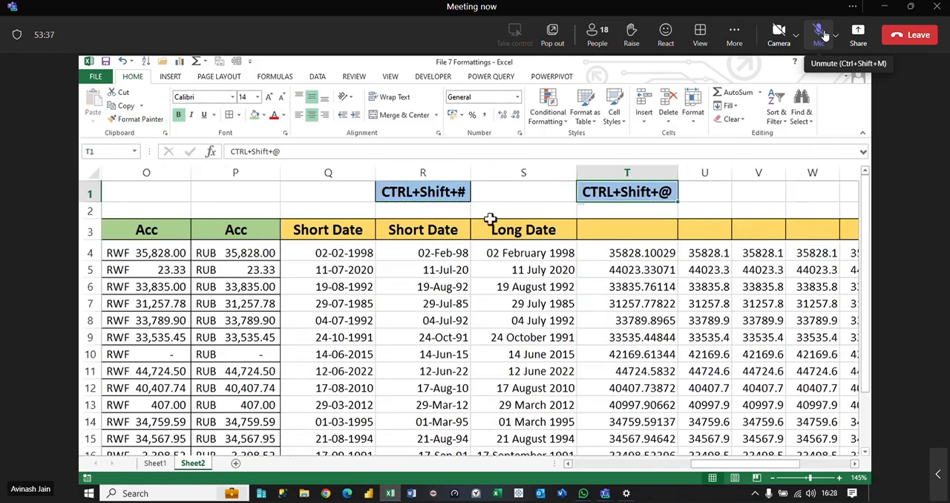
Step: Add cell borders to the short date values in Q4:R17
{"action": "left_click", "coordinate": [429, 251]}
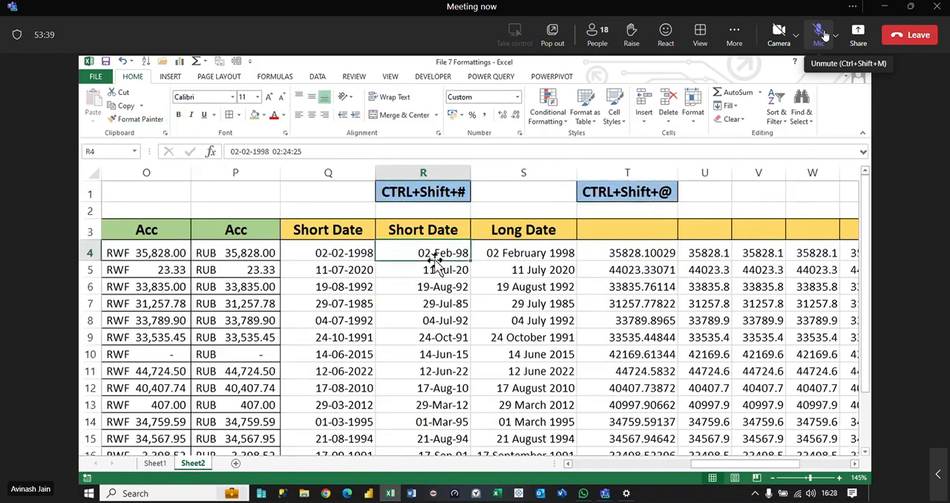
{"action": "left_click", "coordinate": [435, 191]}
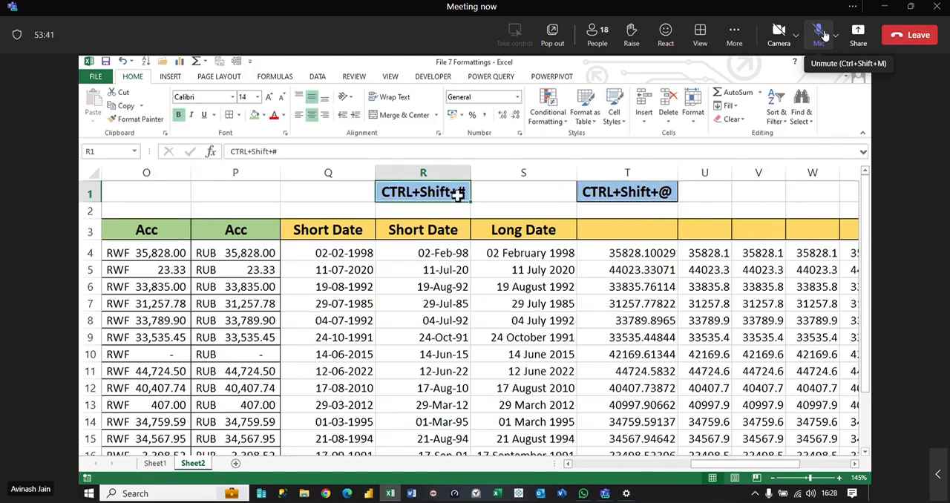
{"action": "left_click_drag", "start_coordinate": [445, 252], "coordinate": [447, 416]}
{"action": "scroll", "coordinate": [416, 354], "scroll_direction": "up", "scroll_amount": 1}
{"action": "key", "text": "Left"}
{"action": "left_click_drag", "start_coordinate": [378, 289], "coordinate": [428, 390]}
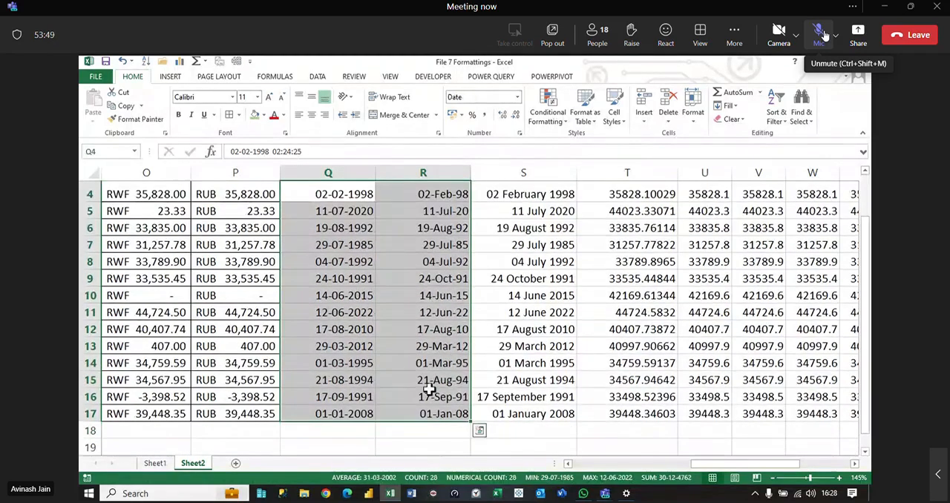
{"action": "left_click", "coordinate": [229, 114]}
{"action": "left_click", "coordinate": [429, 245]}
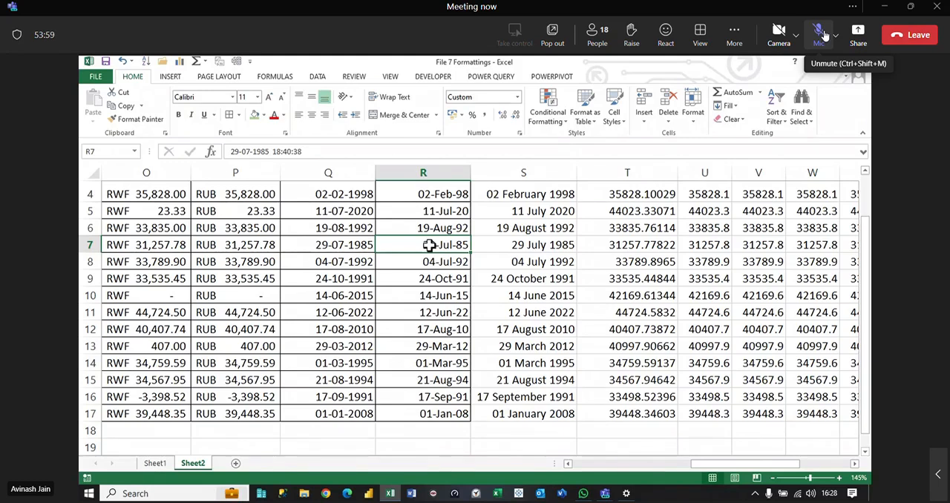
Step: Enter the header Time in T3, beside the Long Date column
{"action": "scroll", "coordinate": [431, 247], "scroll_direction": "up", "scroll_amount": 1}
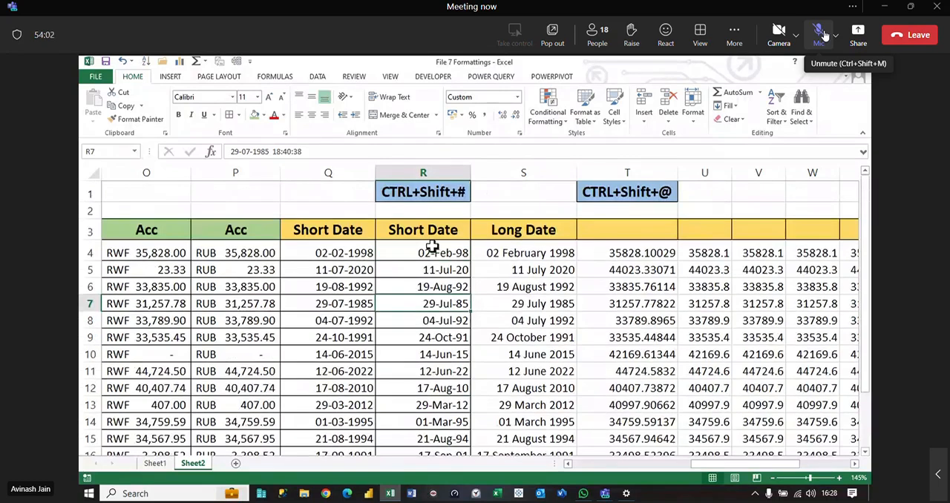
{"action": "left_click", "coordinate": [531, 253]}
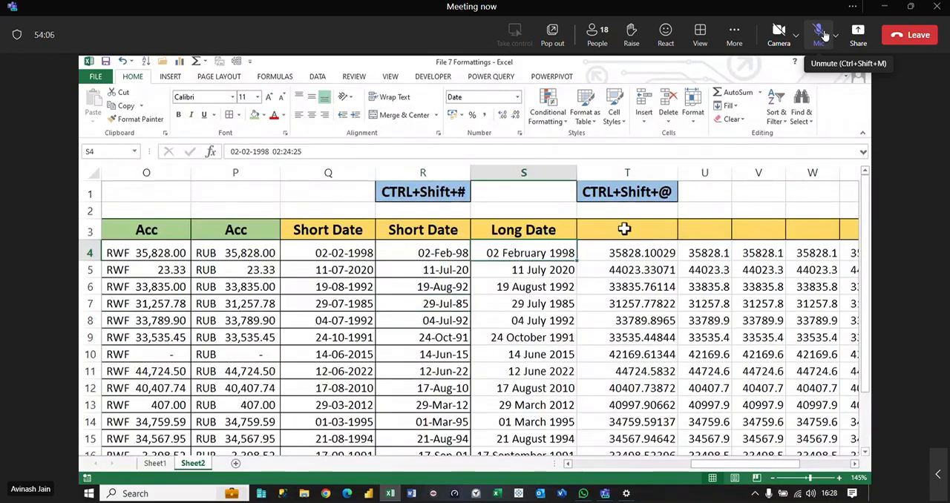
{"action": "left_click", "coordinate": [668, 236]}
{"action": "type", "text": "T"}
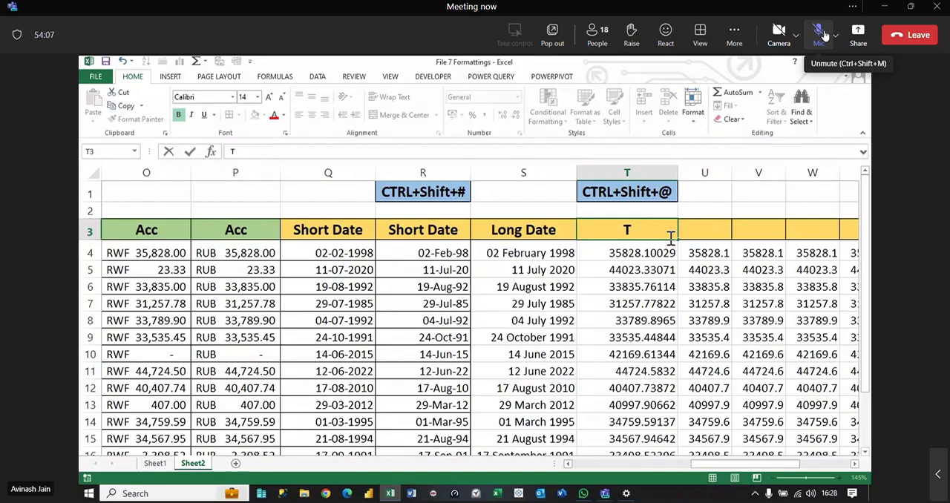
{"action": "type", "text": "ime"}
{"action": "key", "text": "Return"}
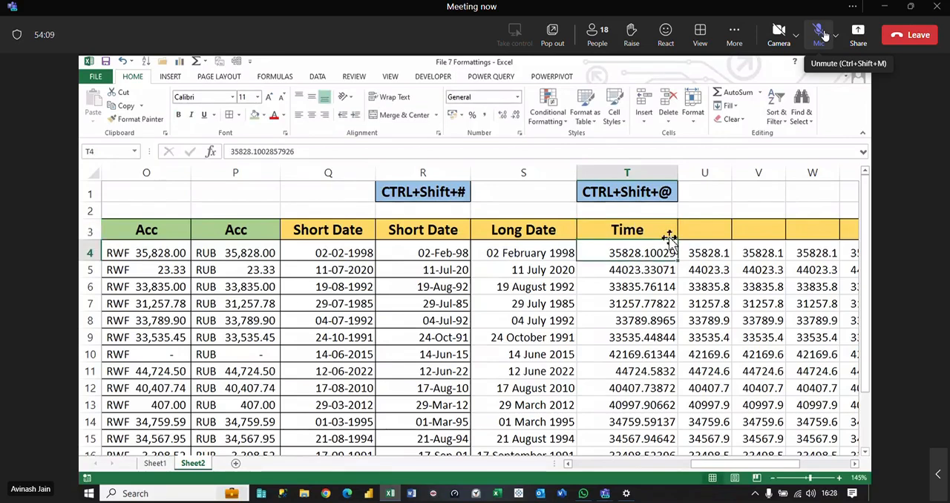
Step: Apply the Time number format to the values in T4:T17
{"action": "key", "text": "ctrl+shift+Down"}
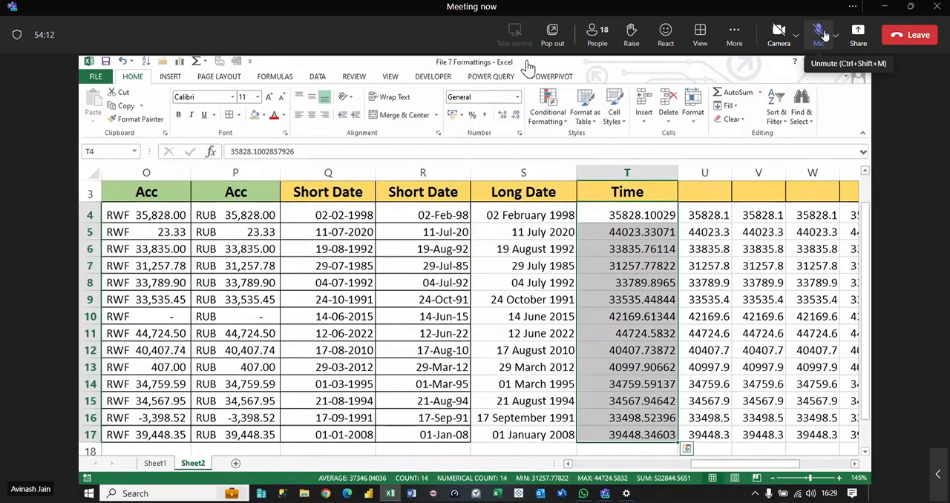
{"action": "left_click", "coordinate": [517, 97]}
{"action": "left_click", "coordinate": [494, 274]}
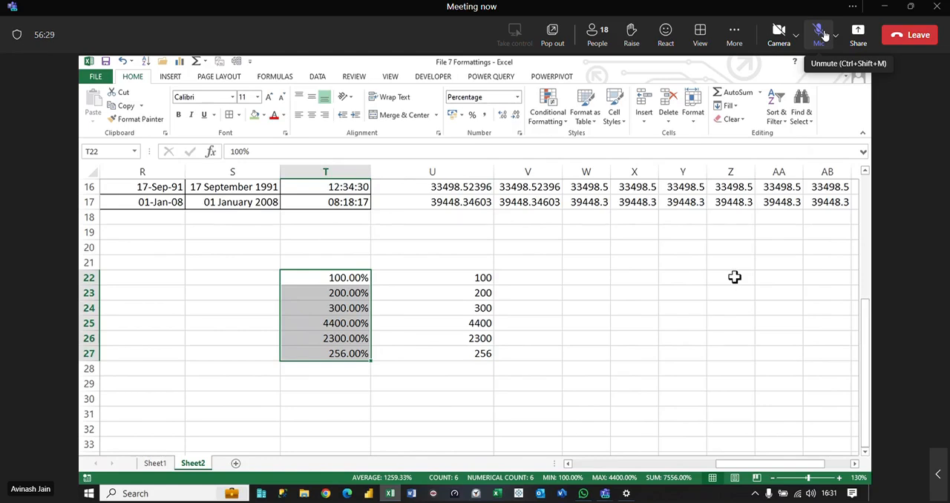
Step: Enter the formula =120*2.5 in W22 without a percent sign
{"action": "left_click", "coordinate": [584, 276]}
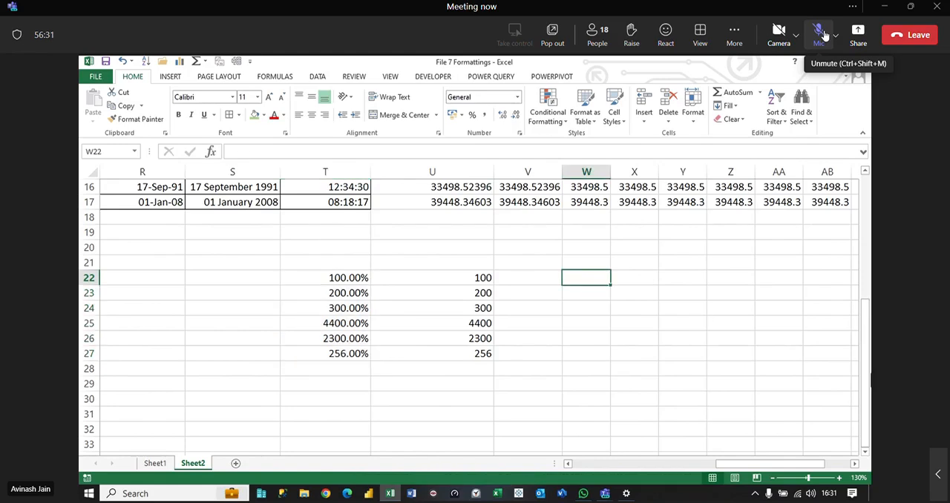
{"action": "type", "text": "=120"}
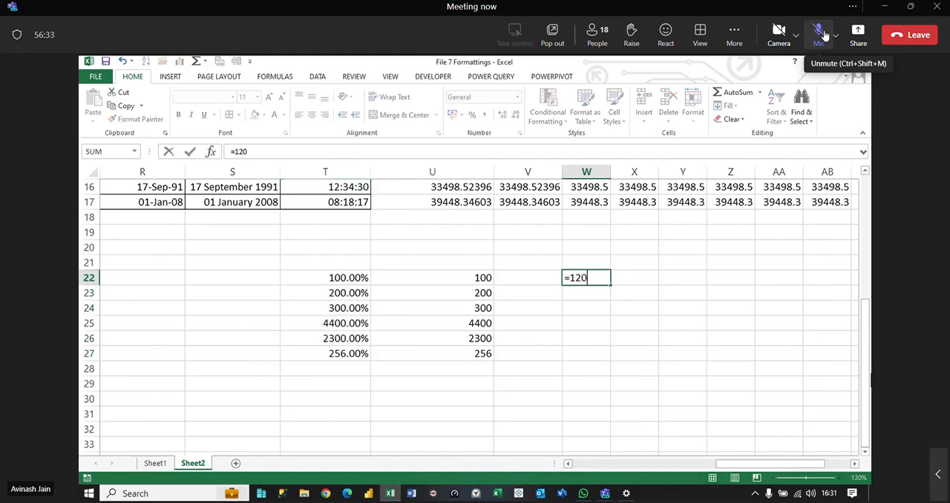
{"action": "type", "text": "*2.5%"}
{"action": "key", "text": "BackSpace"}
{"action": "key", "text": "Return"}
{"action": "key", "text": "Up"}
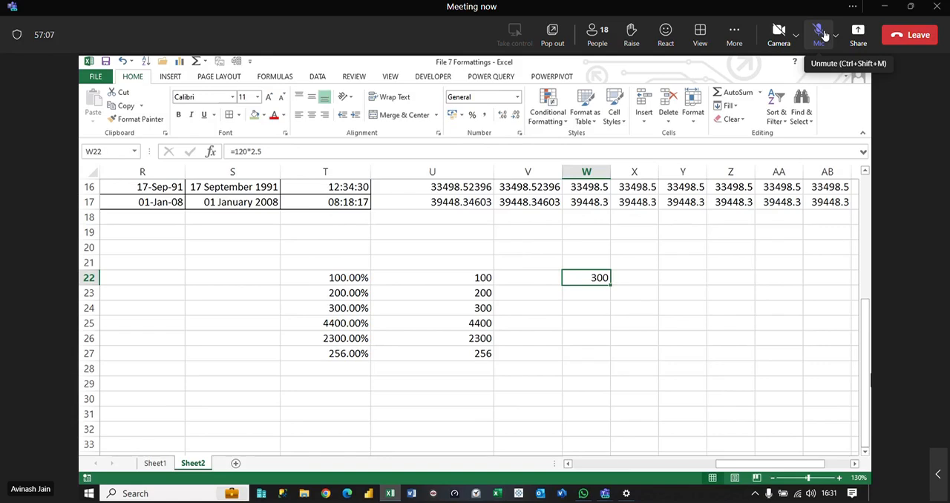
Step: Change the formula in W22 to =120*2.5%, and clear the cell once calculated
{"action": "key", "text": "F2"}
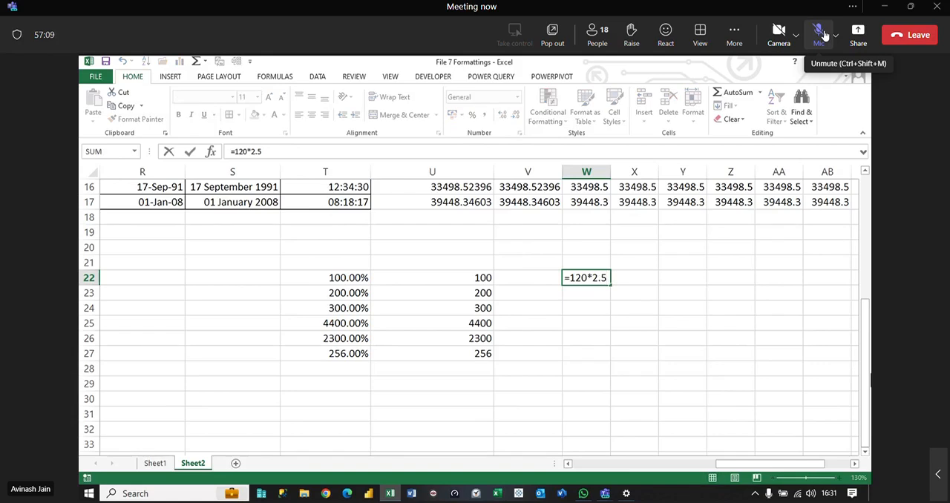
{"action": "type", "text": "%"}
{"action": "key", "text": "Return"}
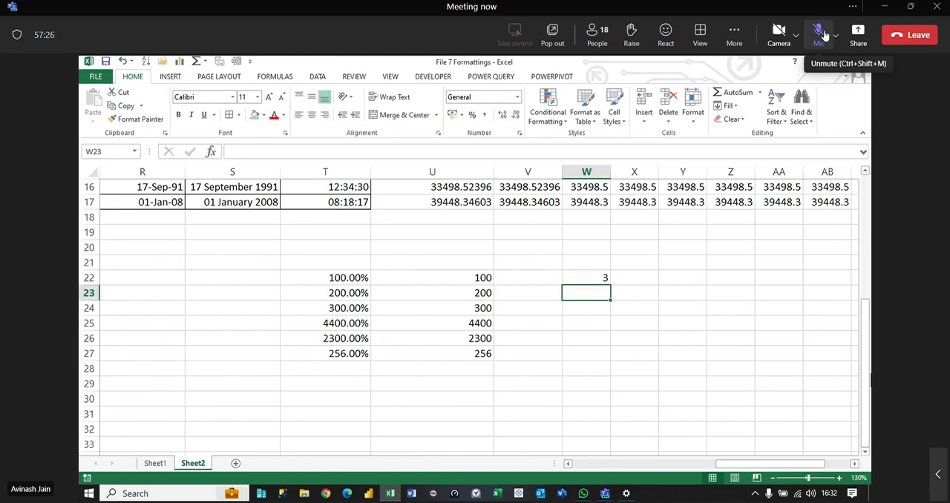
{"action": "key", "text": "Up"}
{"action": "key", "text": "Delete"}
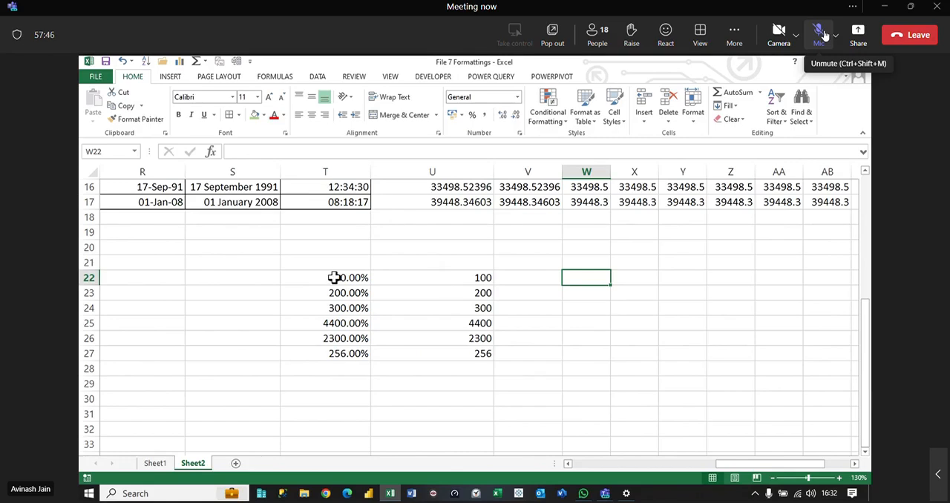
Step: Apply Percent Style without decimals to T22:T27, and reset the range to the General format
{"action": "left_click_drag", "start_coordinate": [334, 278], "coordinate": [339, 352]}
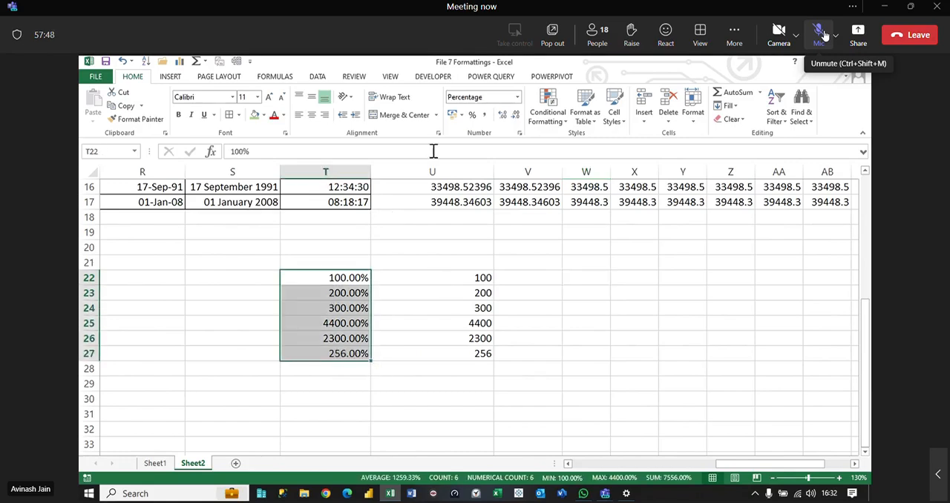
{"action": "left_click", "coordinate": [476, 122]}
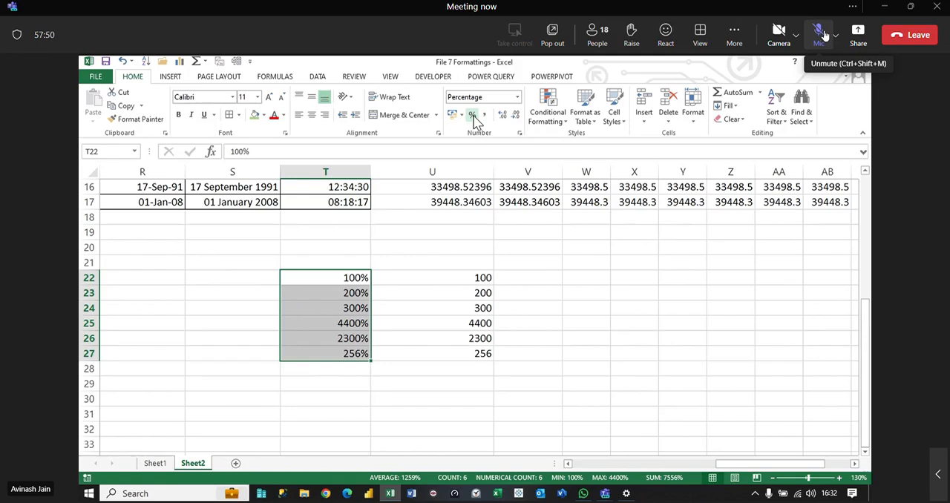
{"action": "left_click", "coordinate": [517, 97]}
{"action": "left_click", "coordinate": [507, 121]}
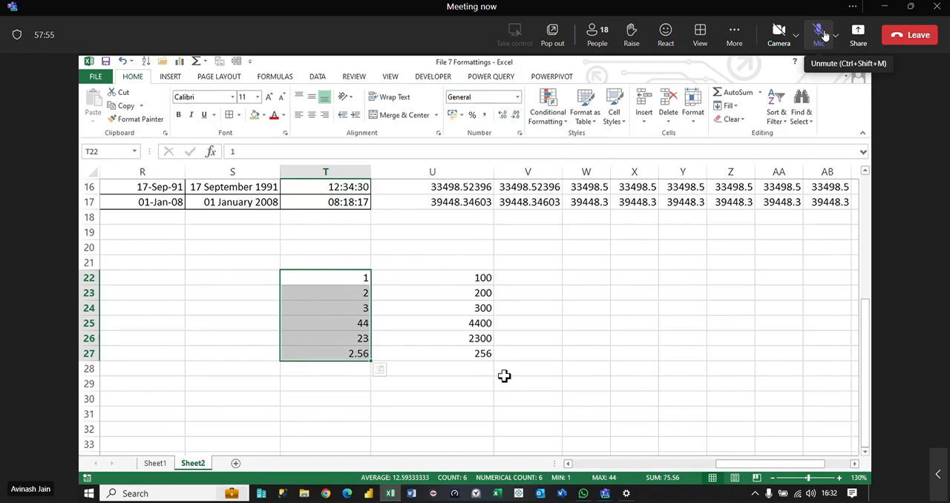
Step: Clear the sample percentage values from T22:U27
{"action": "left_click_drag", "start_coordinate": [356, 281], "coordinate": [453, 357]}
{"action": "key", "text": "Delete"}
Step: Apply the two-decimal Percentage format to U4:U17 and Percent Style without decimals to V4:V17
{"action": "scroll", "coordinate": [452, 359], "scroll_direction": "up", "scroll_amount": 5}
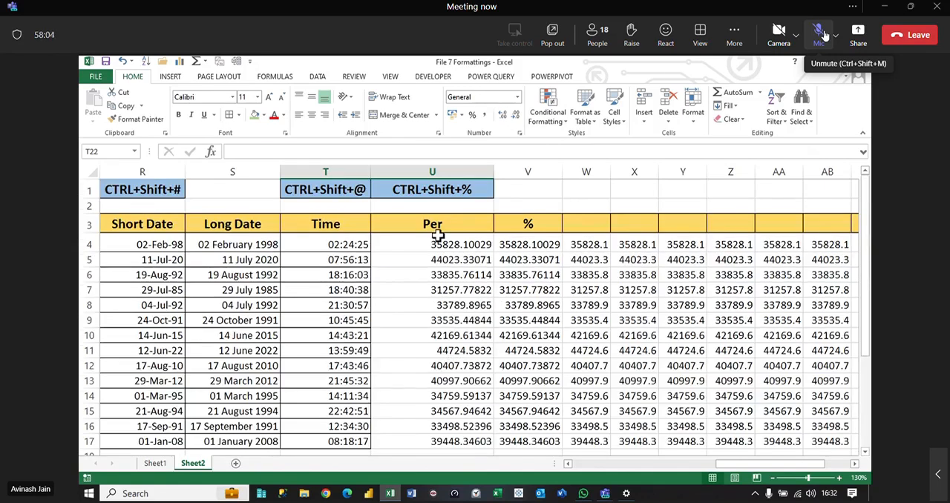
{"action": "left_click_drag", "start_coordinate": [438, 239], "coordinate": [439, 441]}
{"action": "left_click", "coordinate": [517, 96]}
{"action": "left_click", "coordinate": [510, 297]}
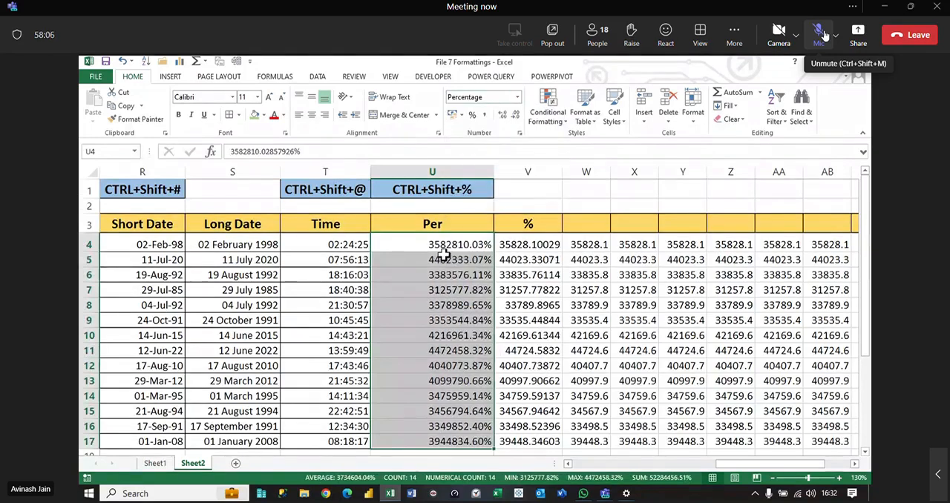
{"action": "left_click_drag", "start_coordinate": [544, 244], "coordinate": [538, 441]}
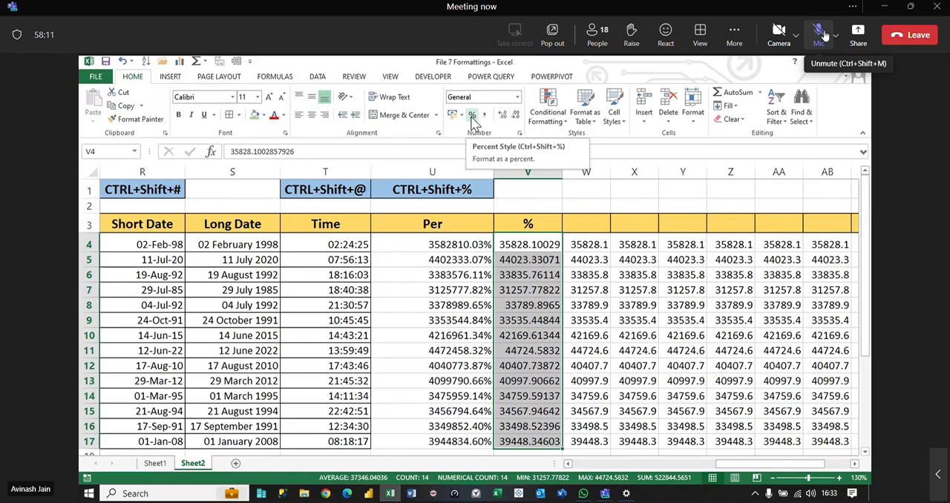
{"action": "left_click", "coordinate": [472, 119]}
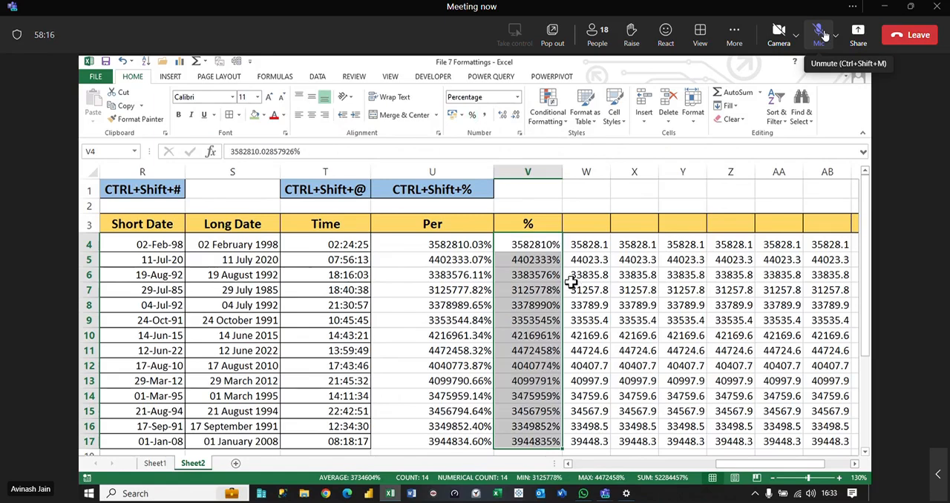
Step: Narrow column U and add cell borders to the percentage values in U4:V17
{"action": "scroll", "coordinate": [571, 282], "scroll_direction": "down", "scroll_amount": 1}
{"action": "left_click_drag", "start_coordinate": [519, 172], "coordinate": [505, 172]}
{"action": "left_click_drag", "start_coordinate": [476, 234], "coordinate": [541, 410]}
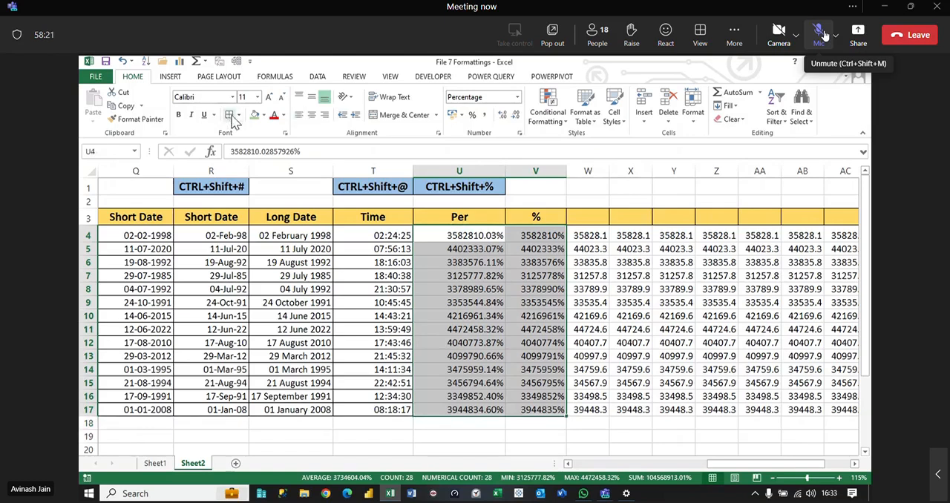
{"action": "left_click", "coordinate": [593, 289]}
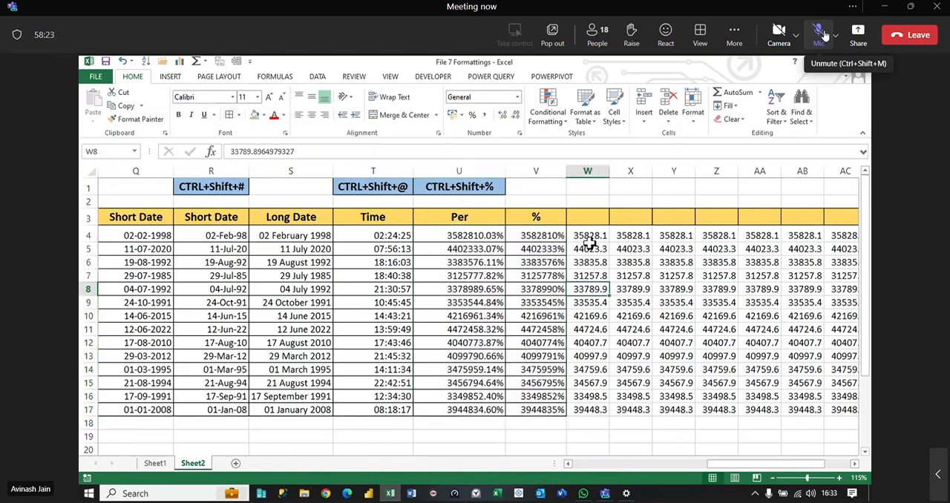
Step: Enter the header inc/Dec Decimal in W3 and autofit column W to its contents
{"action": "mouse_move", "coordinate": [588, 235]}
{"action": "left_mouse_down"}
{"action": "mouse_move", "coordinate": [604, 403]}
{"action": "mouse_move", "coordinate": [594, 410]}
{"action": "left_mouse_up"}
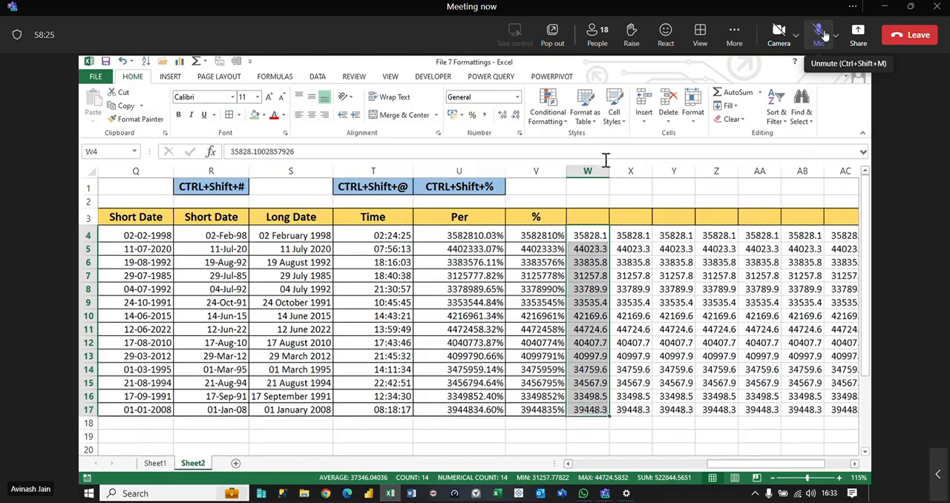
{"action": "double_click", "coordinate": [609, 171]}
{"action": "left_click", "coordinate": [587, 217]}
{"action": "type", "text": "inc/D"}
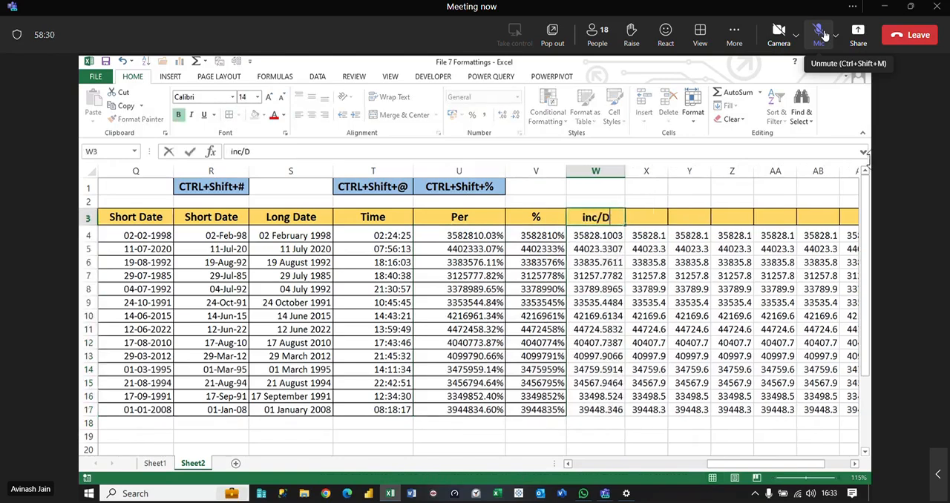
{"action": "type", "text": "ec Dec"}
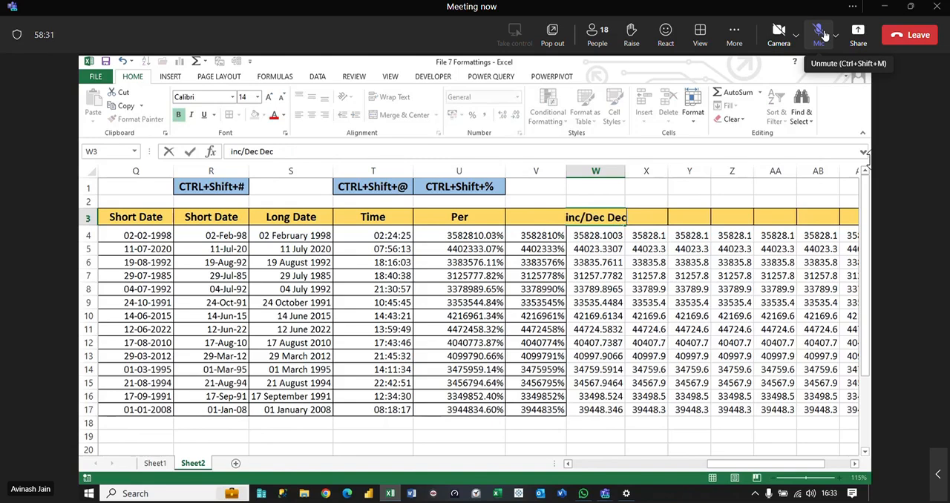
{"action": "type", "text": "imi"}
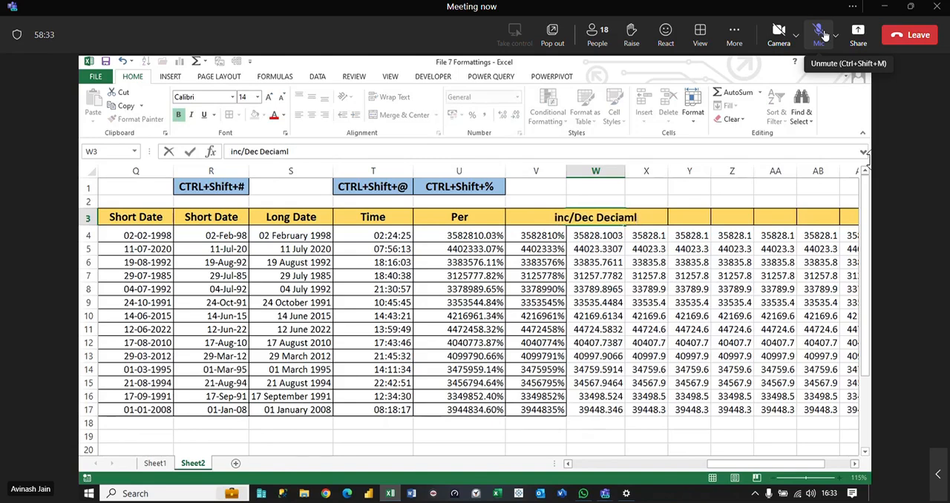
{"action": "key", "text": "BackSpace"}
{"action": "key", "text": "BackSpace"}
{"action": "type", "text": "mal"}
{"action": "key", "text": "ctrl+Return"}
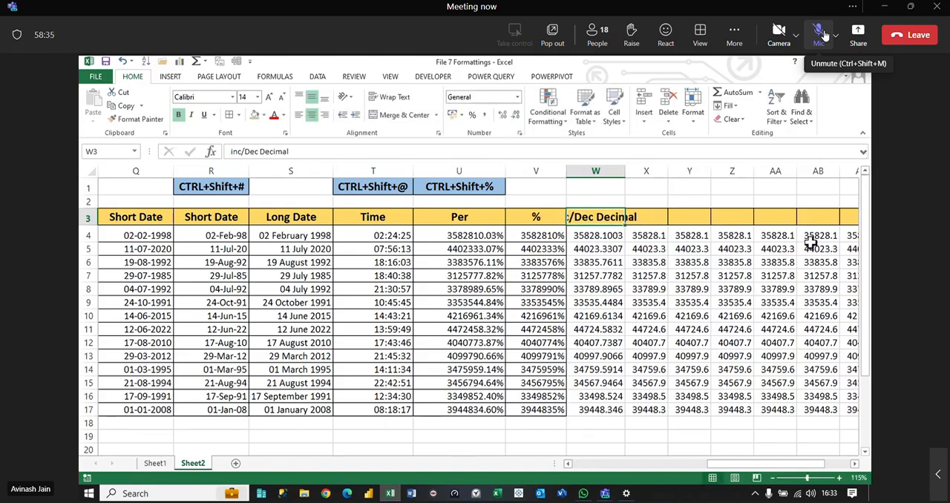
{"action": "double_click", "coordinate": [626, 171]}
Step: Increase the decimal places of the values in W4:W17, and decrease them to whole numbers
{"action": "left_click_drag", "start_coordinate": [630, 235], "coordinate": [644, 409]}
{"action": "left_click", "coordinate": [502, 117]}
{"action": "left_click", "coordinate": [503, 117]}
{"action": "left_click", "coordinate": [503, 117]}
{"action": "left_click", "coordinate": [502, 117]}
{"action": "left_click", "coordinate": [503, 118]}
{"action": "left_click", "coordinate": [502, 118]}
{"action": "left_click", "coordinate": [503, 117]}
{"action": "left_click", "coordinate": [516, 123]}
{"action": "left_click", "coordinate": [516, 123]}
{"action": "left_click", "coordinate": [516, 123]}
{"action": "left_click", "coordinate": [516, 123]}
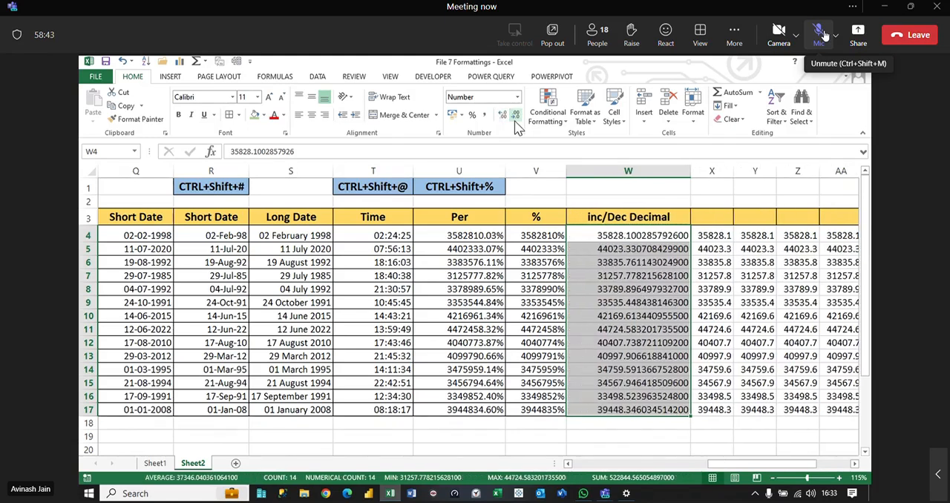
{"action": "left_click", "coordinate": [517, 123]}
{"action": "left_click", "coordinate": [516, 124]}
{"action": "left_click", "coordinate": [516, 123]}
{"action": "left_click", "coordinate": [516, 123]}
Step: Adjust the decimal places of the values in W4:W17 to four
{"action": "left_click", "coordinate": [516, 123]}
{"action": "left_click", "coordinate": [517, 123]}
{"action": "left_click", "coordinate": [517, 123]}
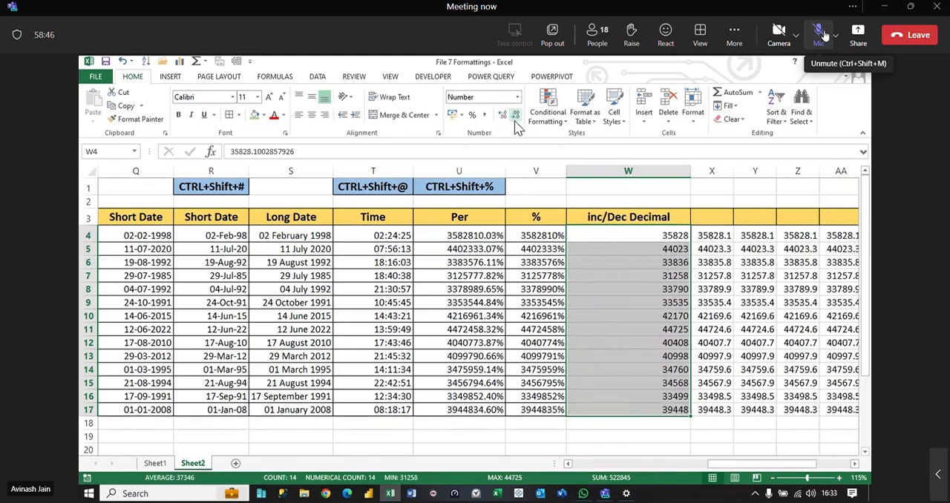
{"action": "left_click", "coordinate": [515, 123]}
{"action": "left_click", "coordinate": [505, 124]}
{"action": "left_click", "coordinate": [505, 124]}
{"action": "left_click", "coordinate": [504, 124]}
{"action": "left_click", "coordinate": [505, 124]}
{"action": "left_click", "coordinate": [504, 124]}
{"action": "left_click", "coordinate": [504, 124]}
{"action": "left_click", "coordinate": [504, 124]}
{"action": "left_click", "coordinate": [505, 124]}
{"action": "left_click", "coordinate": [517, 124]}
{"action": "left_click", "coordinate": [516, 123]}
{"action": "left_click", "coordinate": [516, 123]}
{"action": "left_click", "coordinate": [517, 124]}
{"action": "left_click", "coordinate": [517, 123]}
{"action": "left_click", "coordinate": [516, 123]}
{"action": "left_click", "coordinate": [517, 123]}
{"action": "left_click", "coordinate": [516, 124]}
{"action": "left_click", "coordinate": [517, 123]}
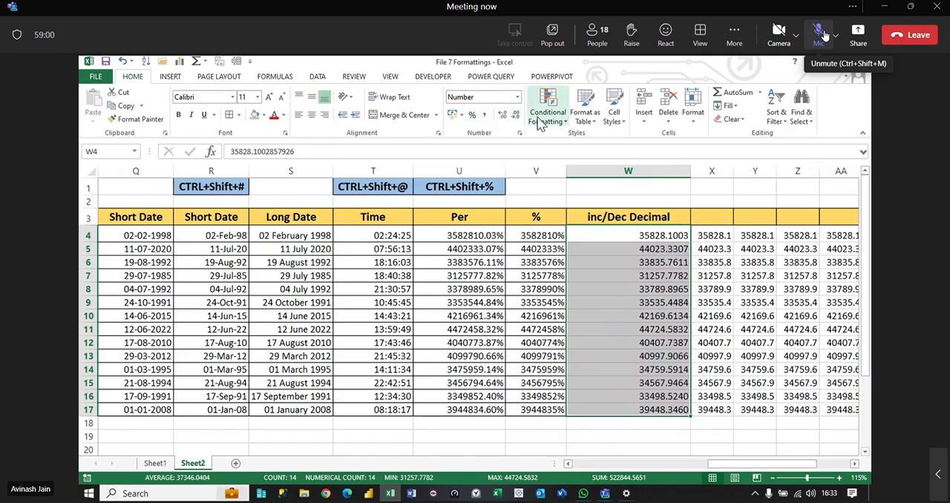
{"action": "left_click", "coordinate": [517, 97]}
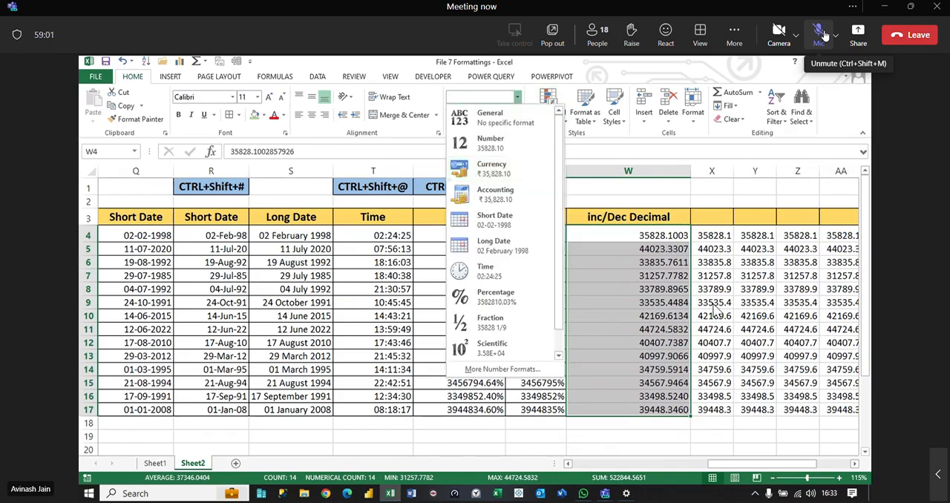
{"action": "left_click", "coordinate": [660, 319]}
{"action": "left_click", "coordinate": [755, 343]}
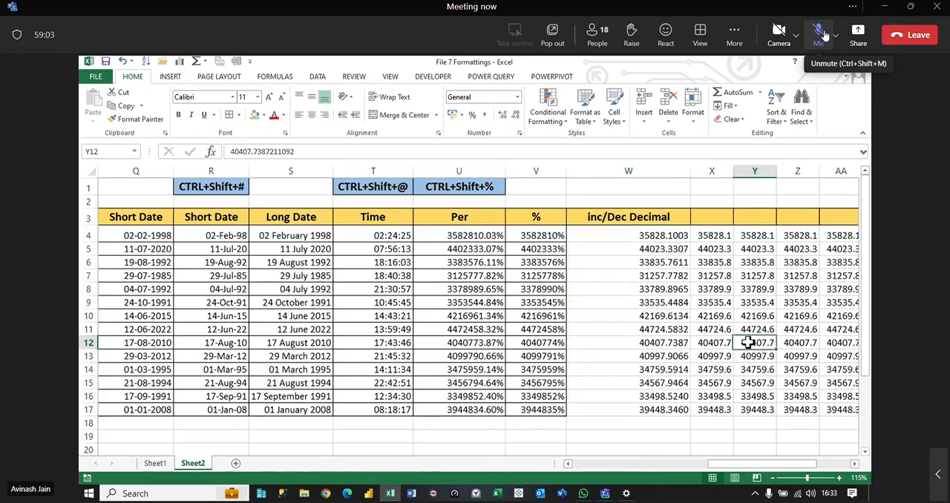
Step: Enter the header Frac in X3 and widen column X
{"action": "left_click_drag", "start_coordinate": [738, 463], "coordinate": [772, 463]}
{"action": "left_click", "coordinate": [404, 217]}
{"action": "type", "text": "Fr"}
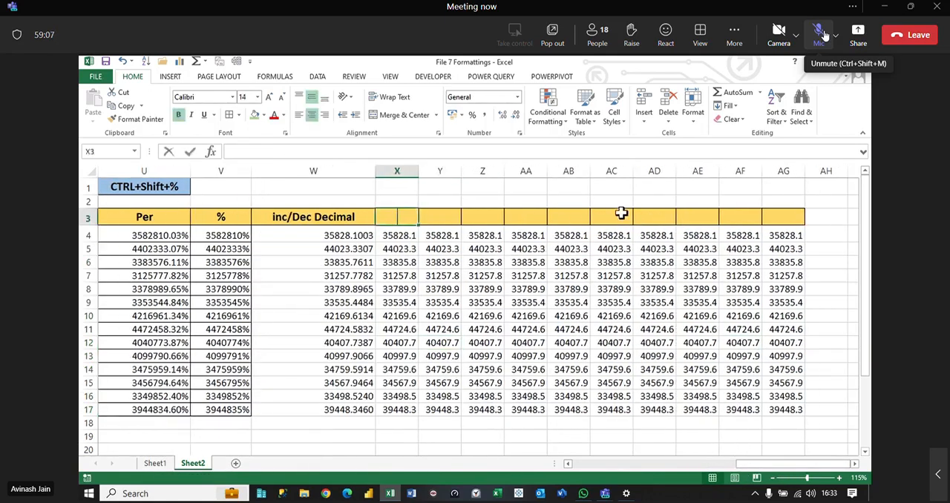
{"action": "type", "text": "ac"}
{"action": "key", "text": "Return"}
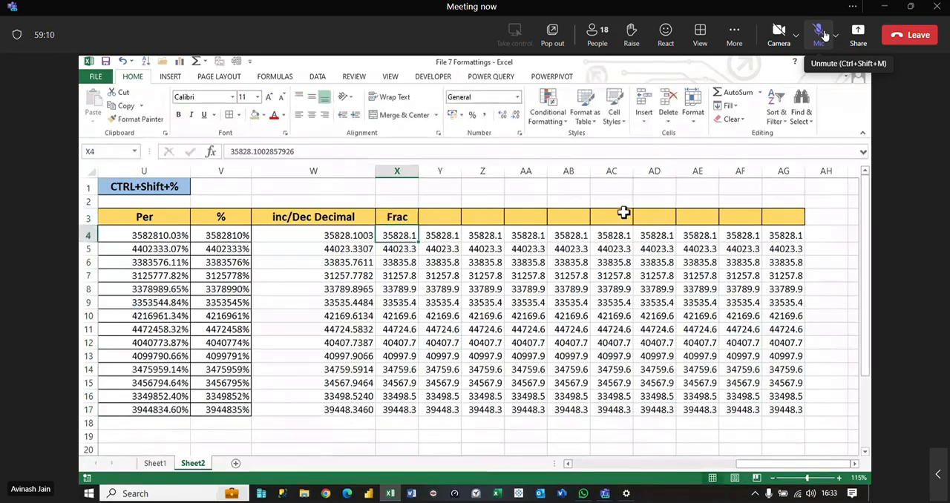
{"action": "left_click_drag", "start_coordinate": [419, 174], "coordinate": [454, 174]}
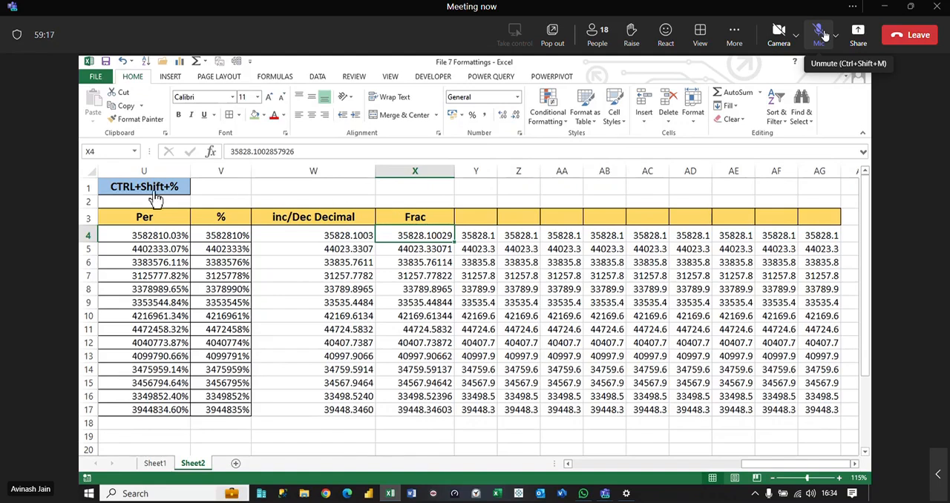
Step: Apply the Fraction number format to the values in X4:X17
{"action": "left_click_drag", "start_coordinate": [423, 236], "coordinate": [445, 409]}
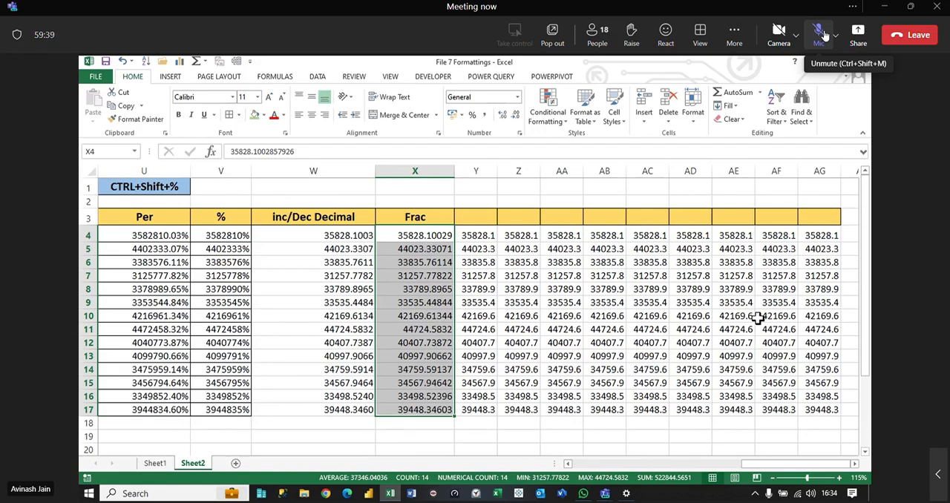
{"action": "left_click", "coordinate": [518, 98]}
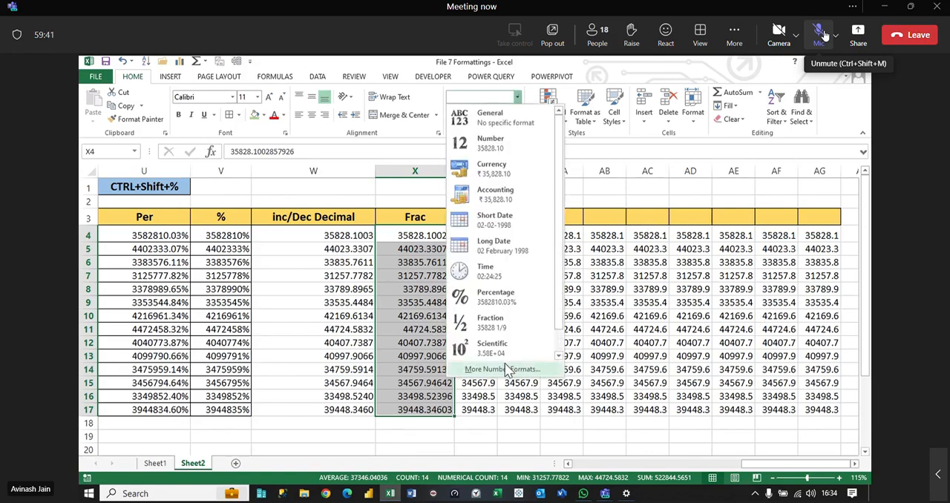
{"action": "left_click", "coordinate": [509, 329]}
{"action": "left_click", "coordinate": [622, 331]}
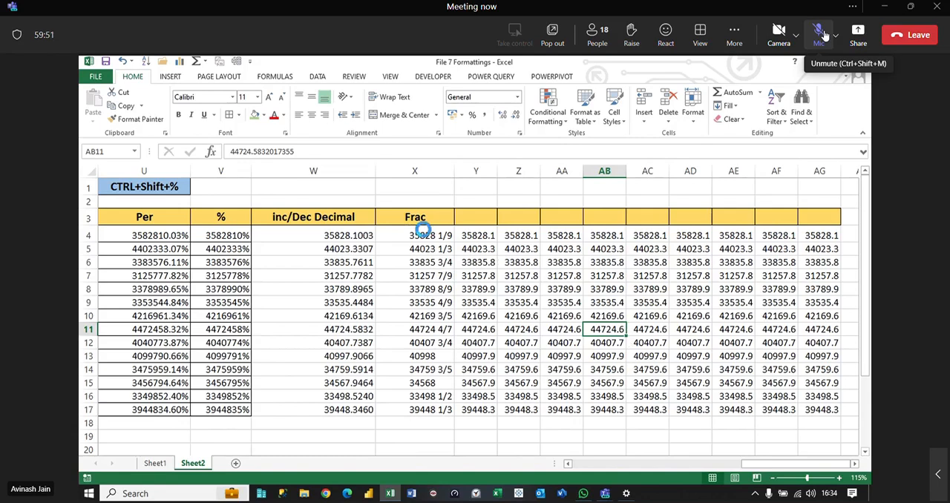
{"action": "left_click", "coordinate": [518, 97]}
{"action": "scroll", "coordinate": [548, 280], "scroll_direction": "down", "scroll_amount": 1}
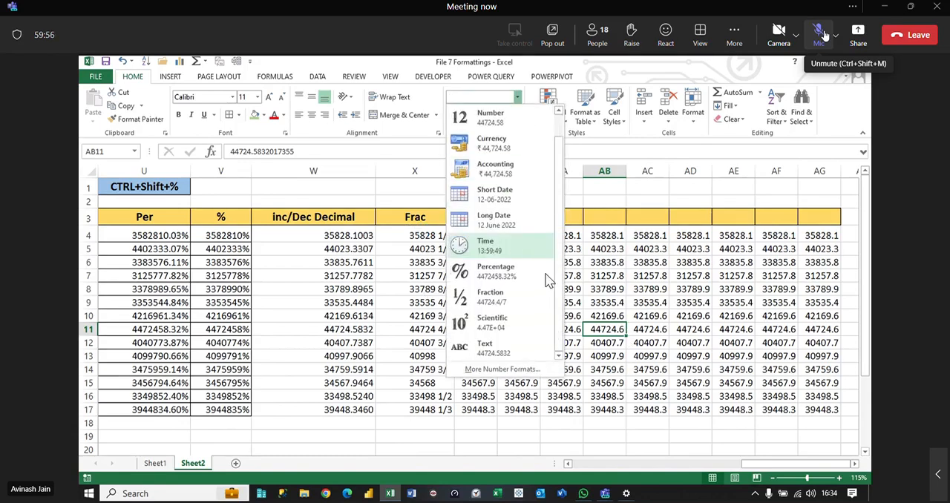
{"action": "left_click", "coordinate": [647, 287]}
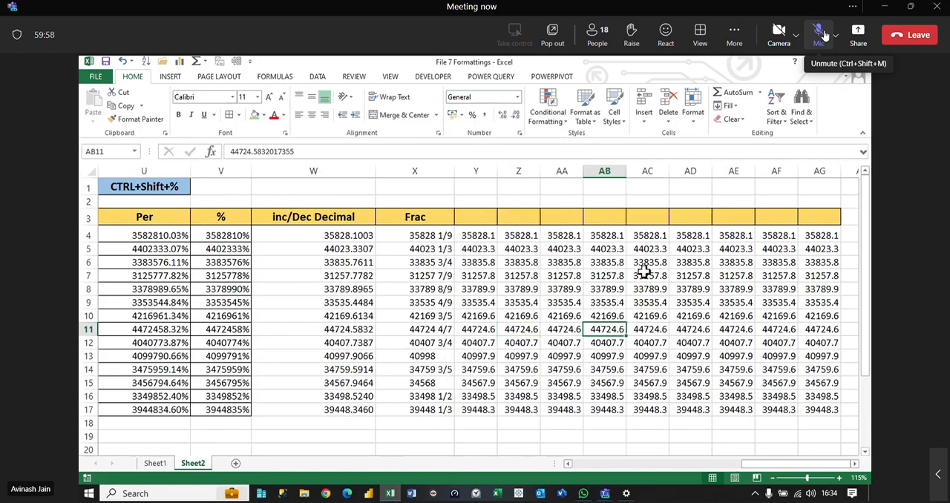
Step: Enter the header Sci in Y3, beside the Frac column
{"action": "left_click", "coordinate": [473, 217]}
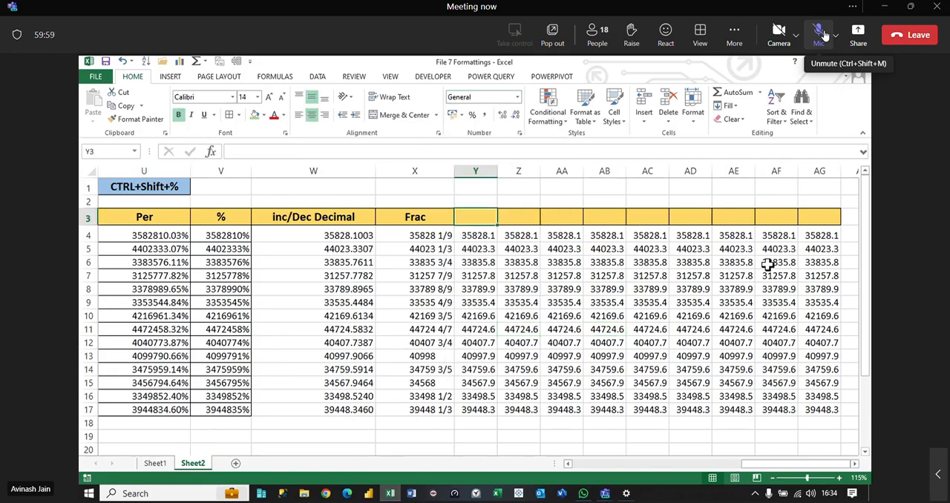
{"action": "type", "text": "Sci"}
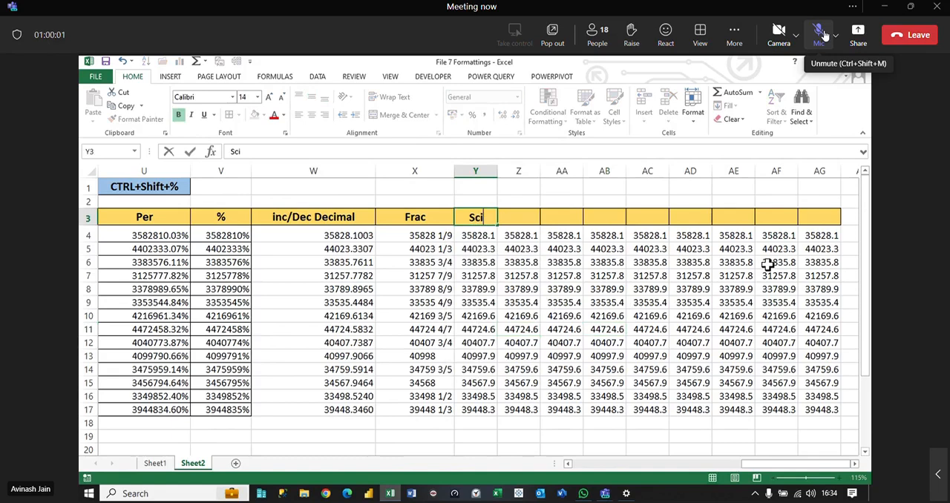
{"action": "key", "text": "Return"}
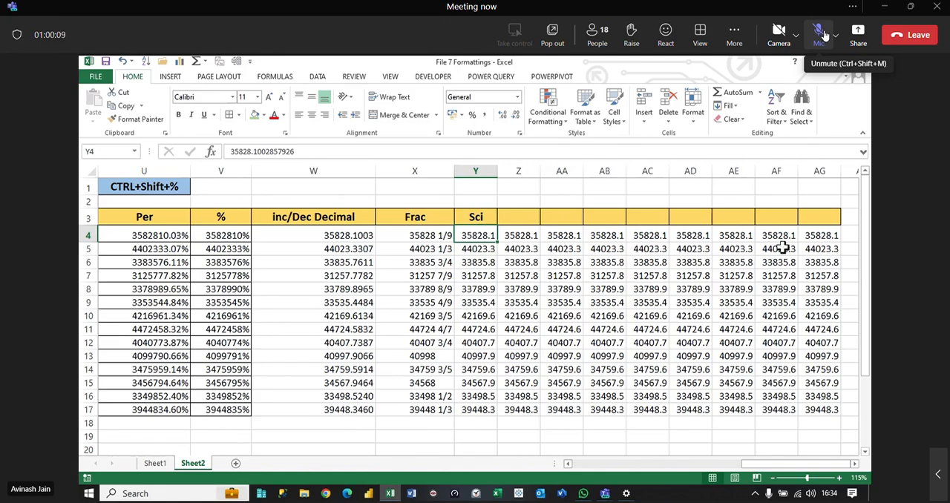
Step: Copy the CTRL+Shift+% shortcut label from U1 to Y1 above the Sci column, and widen column Y
{"action": "left_click", "coordinate": [200, 187]}
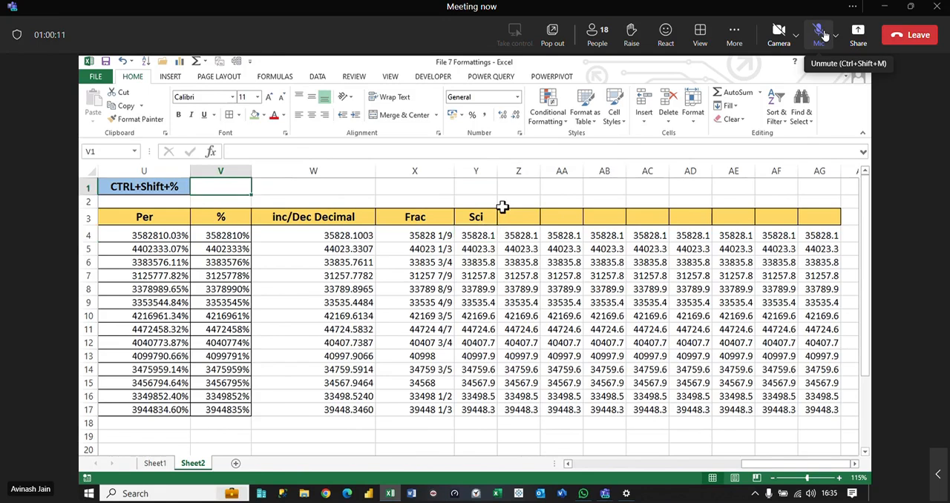
{"action": "key", "text": "Left"}
{"action": "key", "text": "ctrl+c"}
{"action": "key", "text": "Right"}
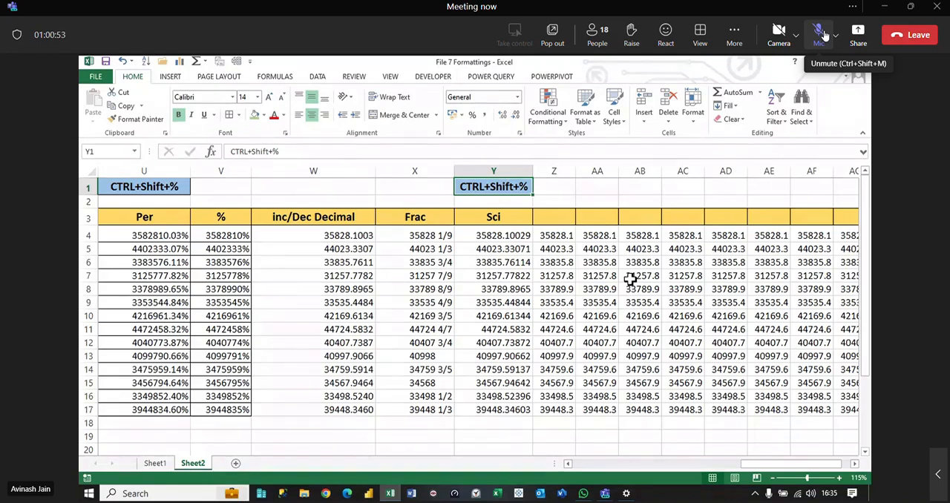
Step: Apply the Scientific number format to the values in Y4:Y17 under the Sci header
{"action": "left_click_drag", "start_coordinate": [512, 236], "coordinate": [514, 410]}
{"action": "left_click", "coordinate": [517, 96]}
{"action": "left_click", "coordinate": [495, 349]}
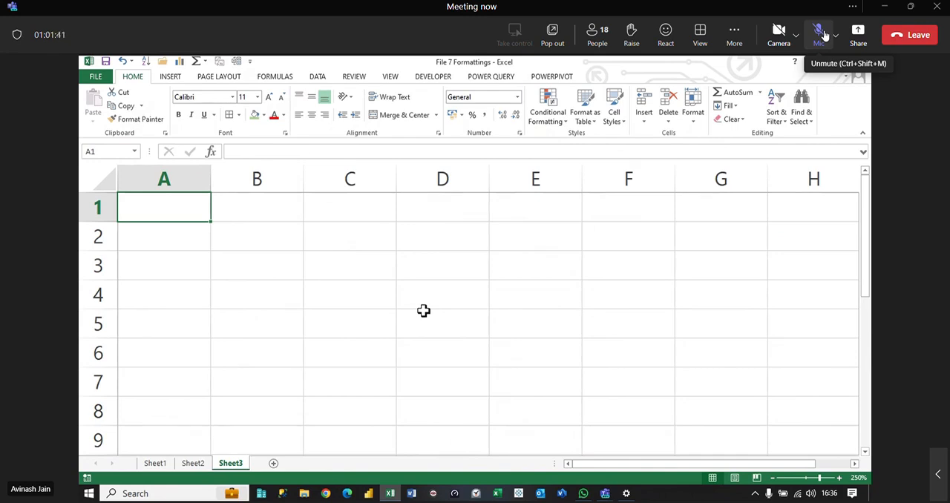
{"action": "left_click", "coordinate": [360, 252]}
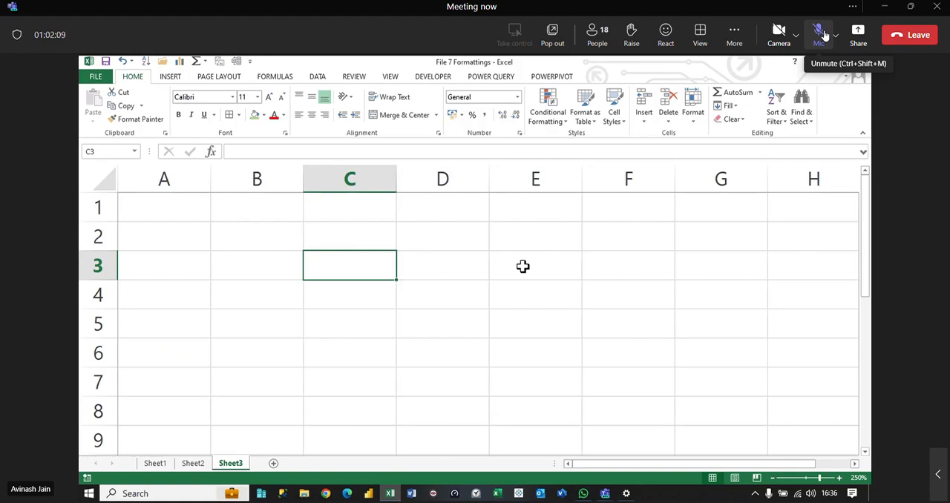
{"action": "type", "text": "10000000"}
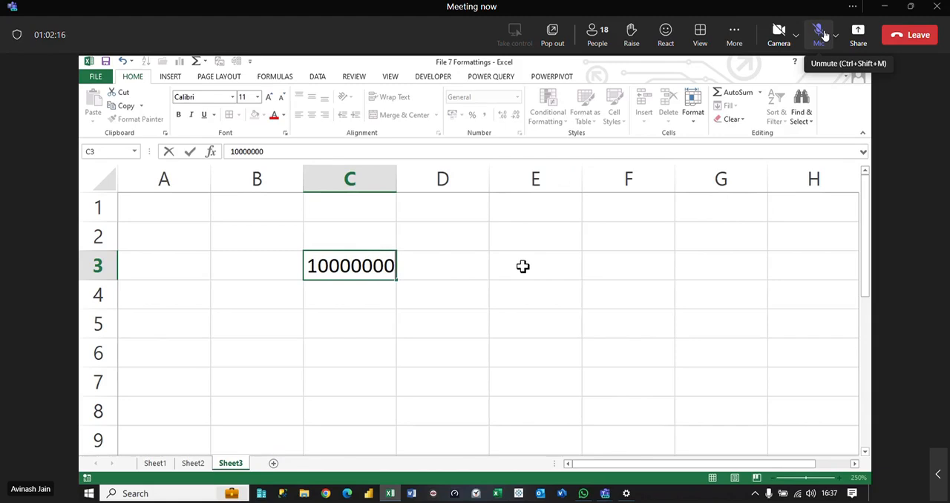
{"action": "type", "text": "000"}
{"action": "key", "text": "Return"}
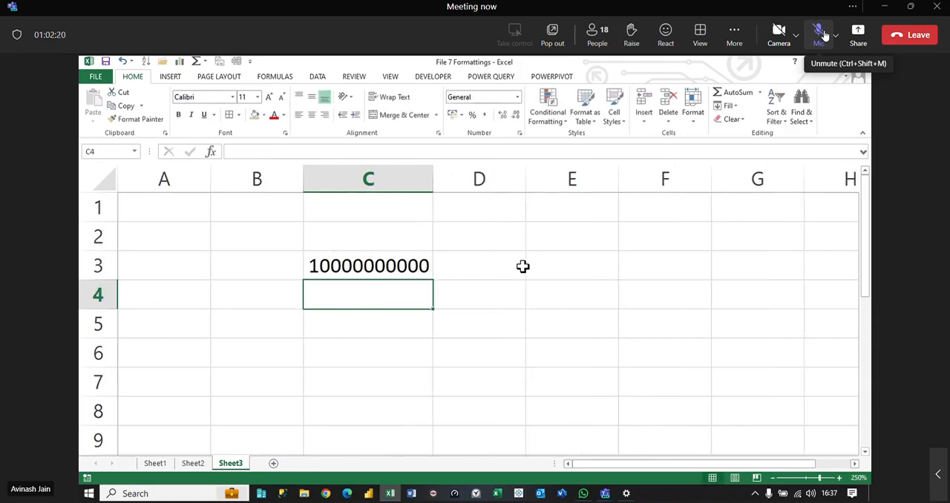
{"action": "type", "text": "23134565434"}
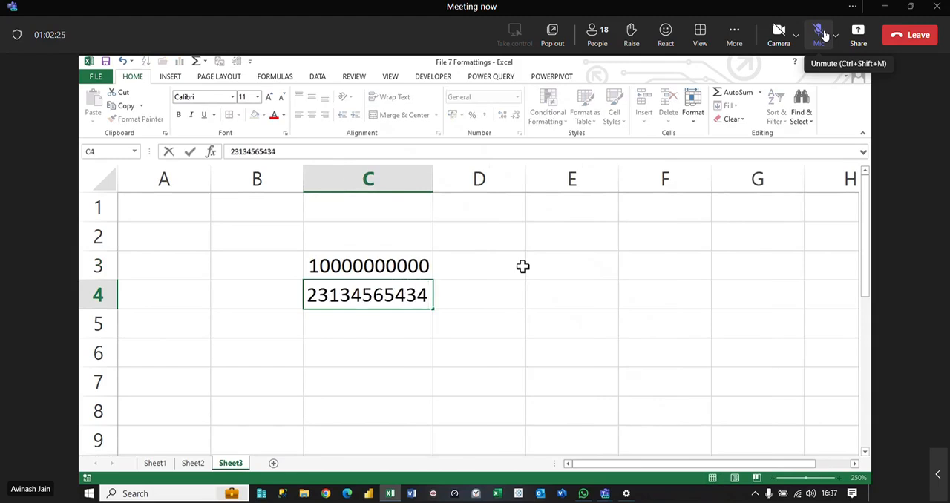
{"action": "key", "text": "Return"}
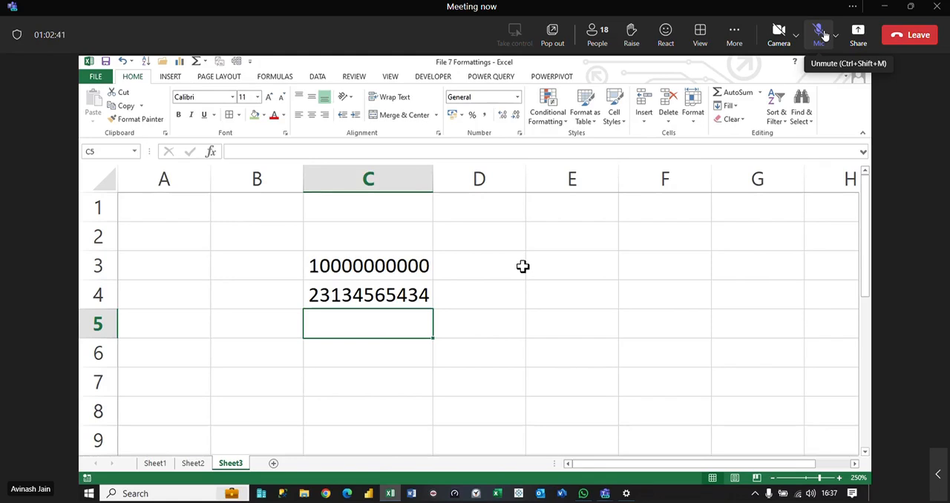
{"action": "type", "text": "99"}
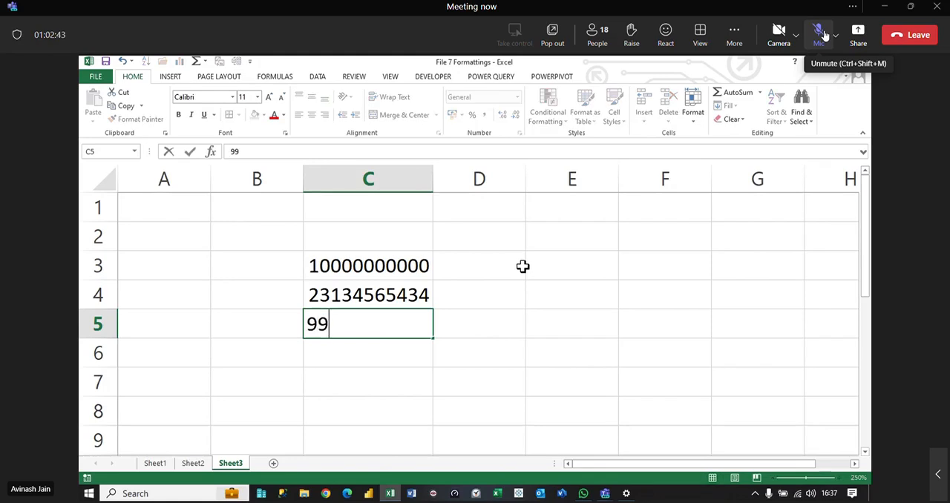
{"action": "type", "text": "999999999"}
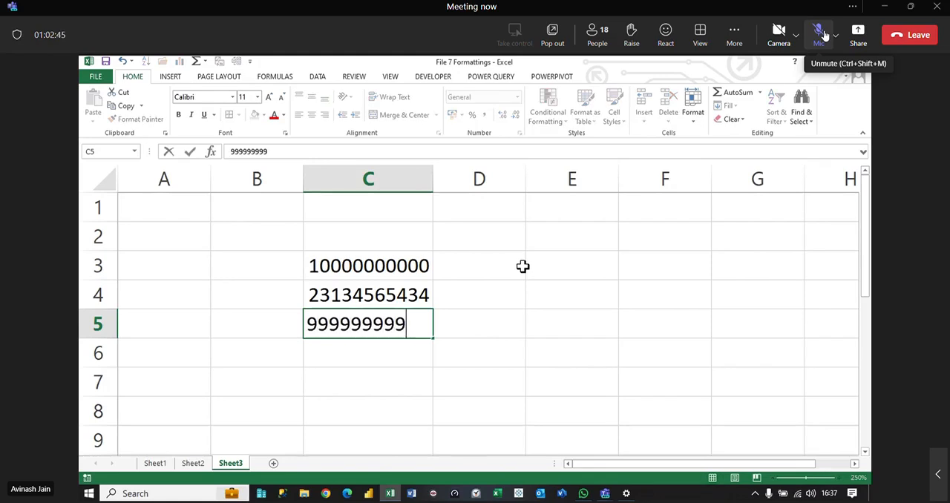
{"action": "key", "text": "Return"}
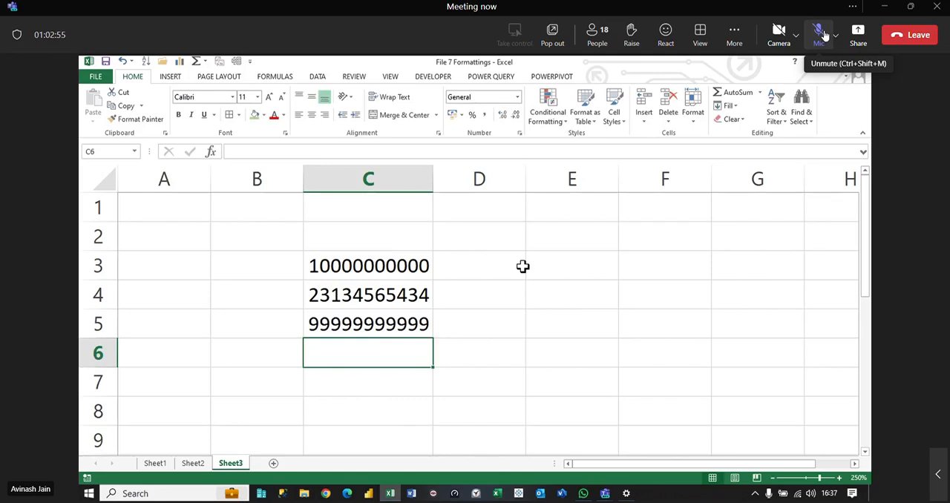
{"action": "type", "text": "1"}
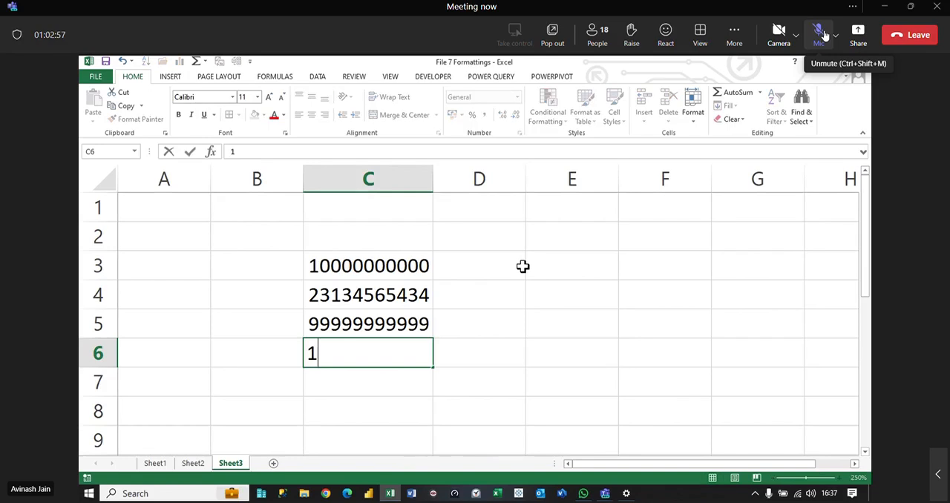
{"action": "type", "text": "0000"}
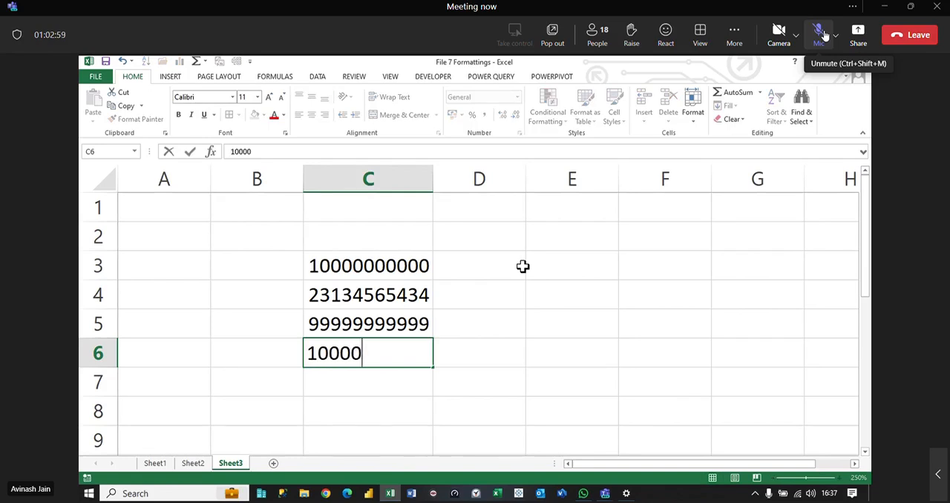
{"action": "type", "text": "0000000"}
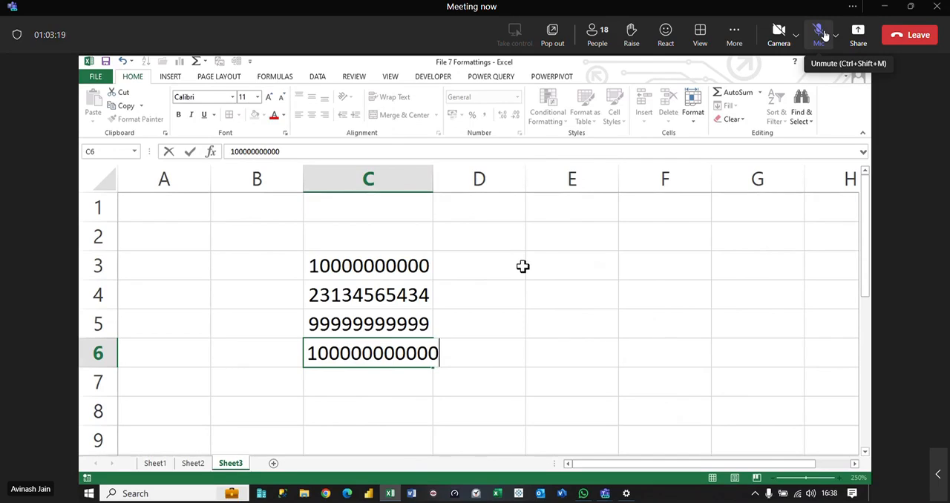
{"action": "key", "text": "Return"}
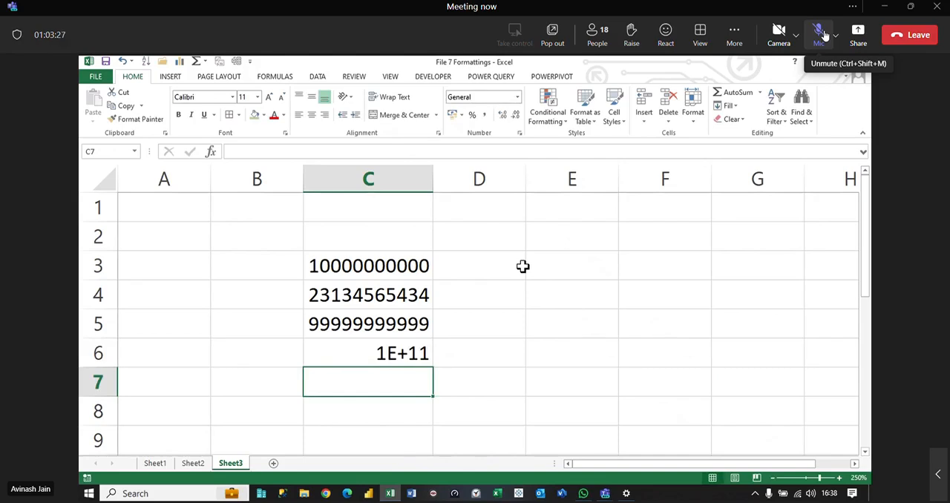
{"action": "type", "text": "111"}
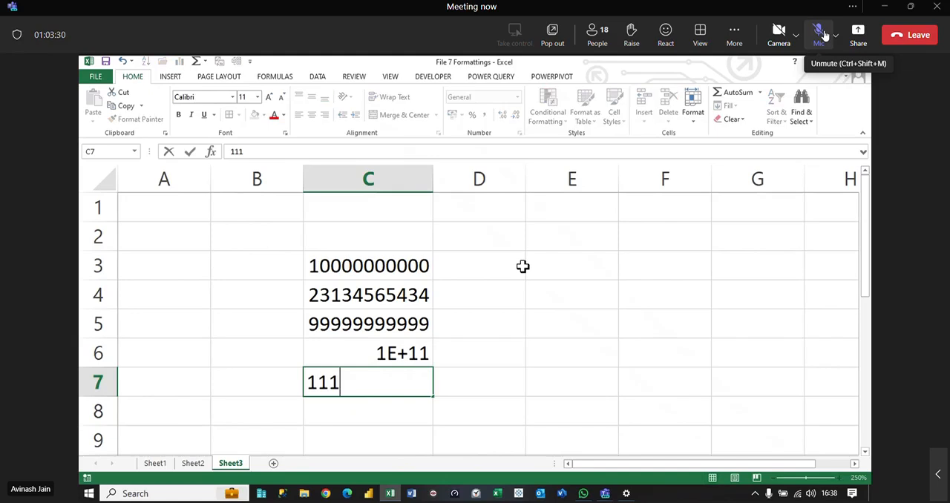
{"action": "type", "text": "1111111111"}
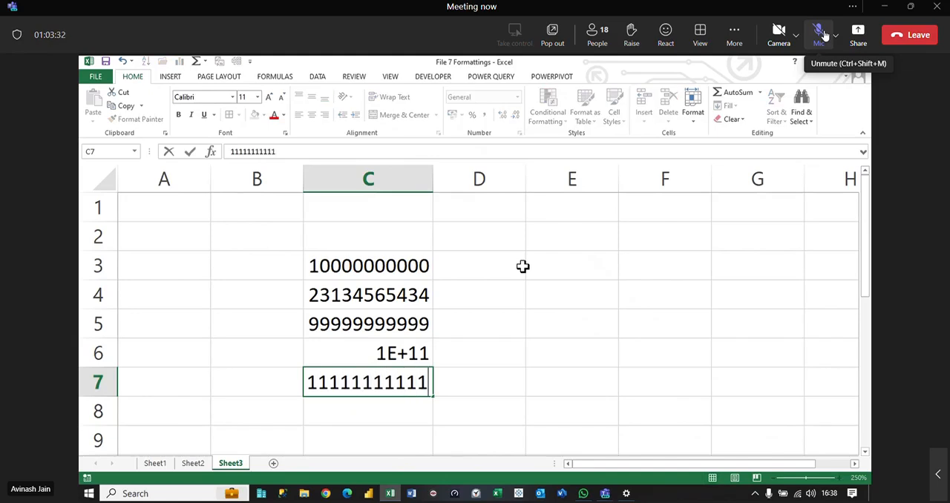
{"action": "type", "text": "1"}
{"action": "key", "text": "Return"}
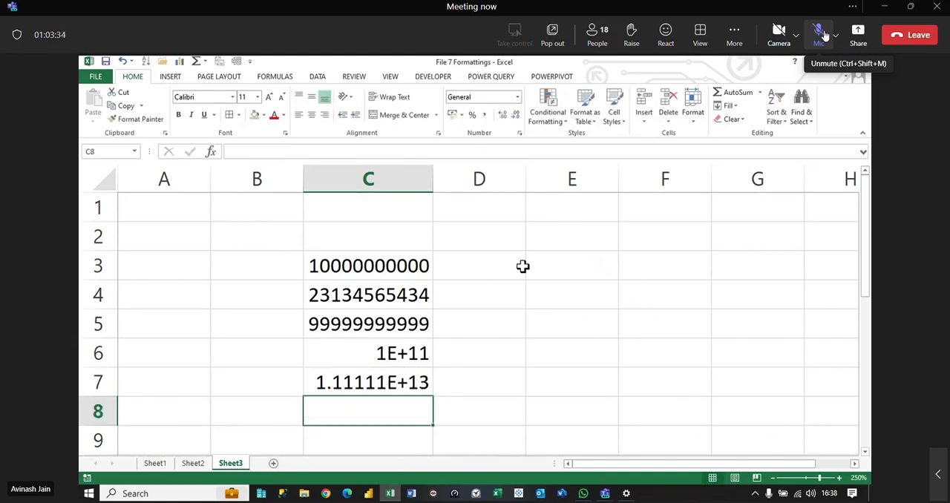
{"action": "type", "text": "3435"}
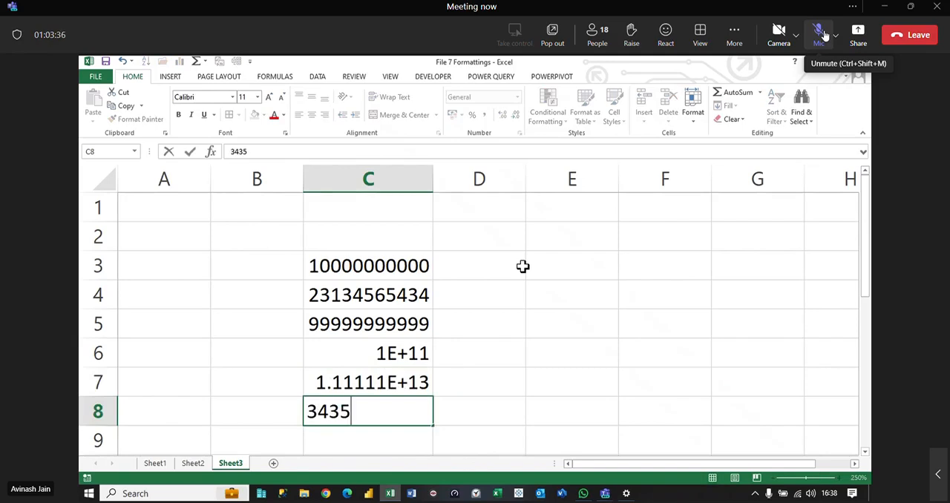
{"action": "type", "text": "543234566"}
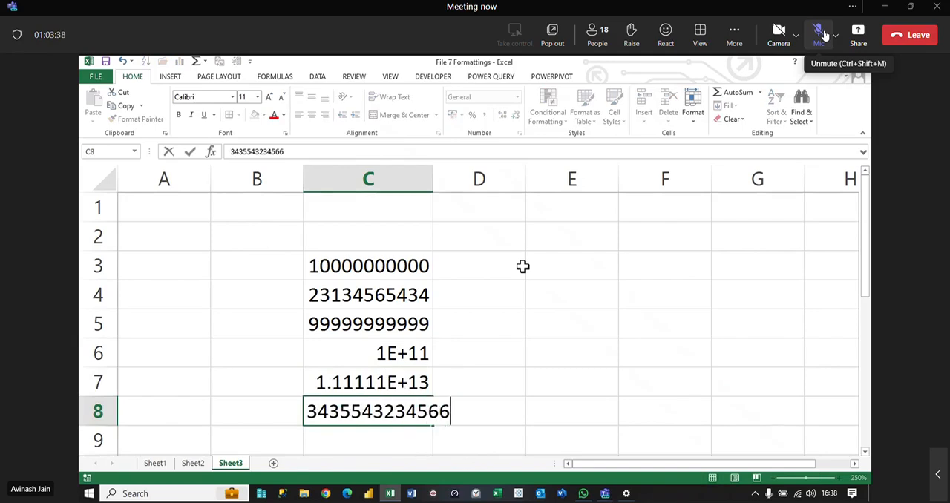
{"action": "key", "text": "ctrl+Return"}
{"action": "key", "text": "Return"}
{"action": "type", "text": "989"}
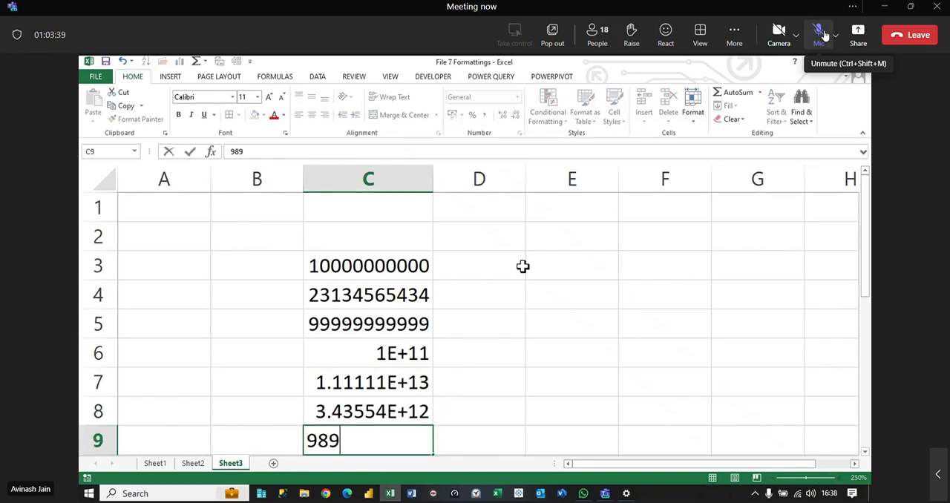
{"action": "type", "text": "8989898989"}
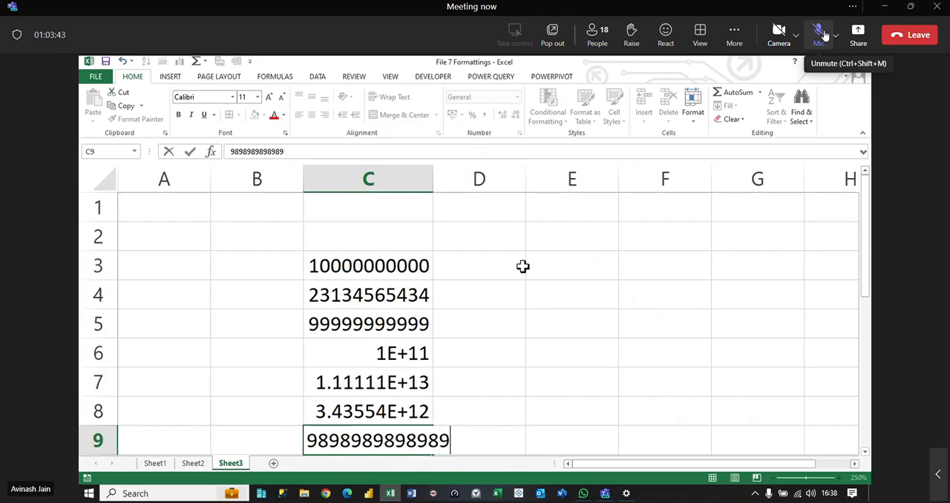
{"action": "key", "text": "Return"}
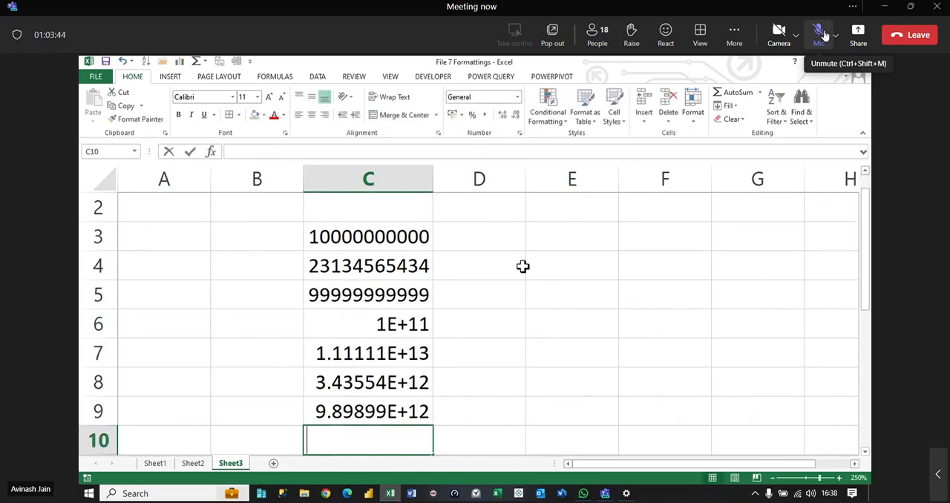
{"action": "type", "text": "999999999999"}
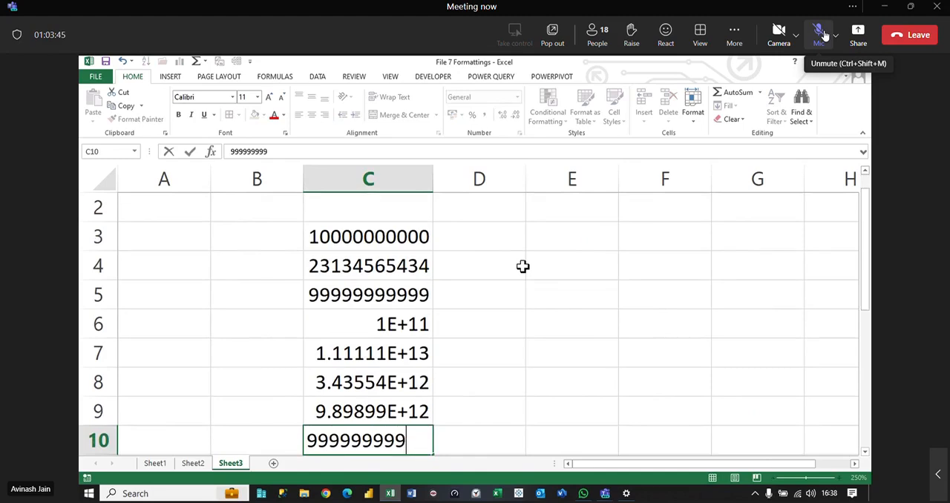
{"action": "key", "text": "Return"}
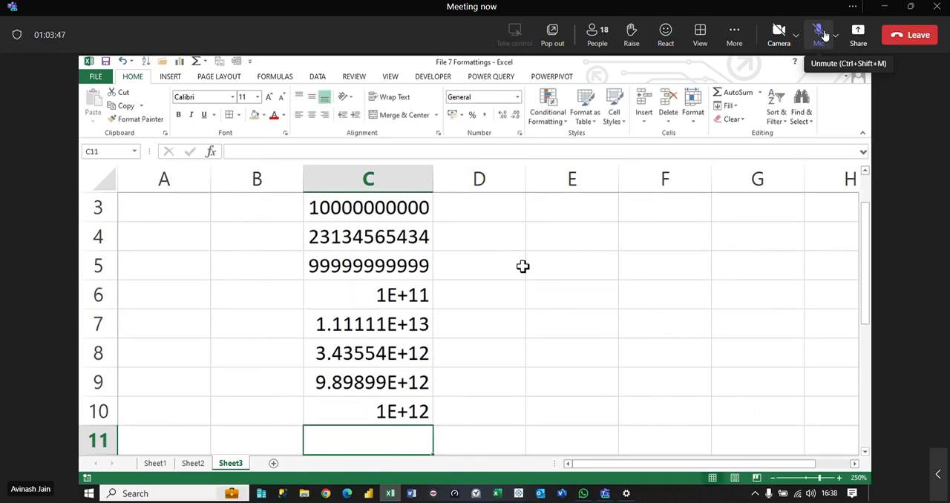
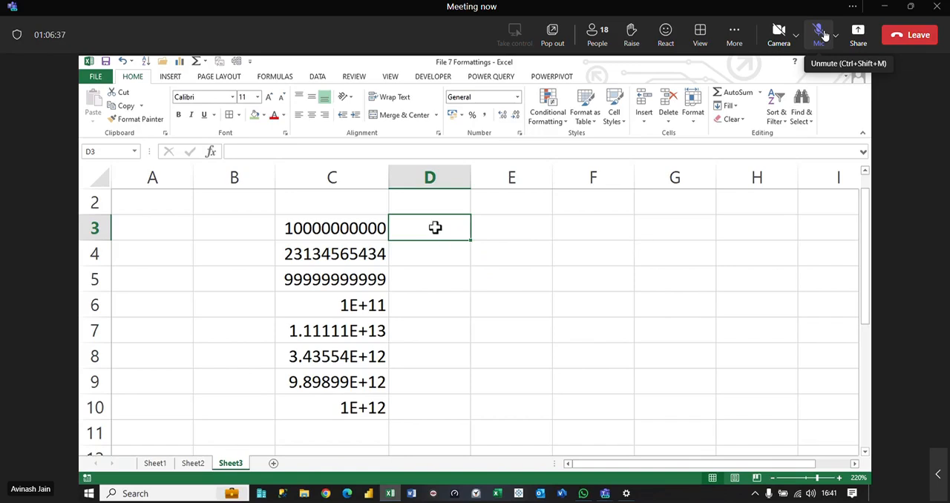
Step: Apply the Text number format to the empty cells D3:D10 on Sheet3
{"action": "left_click_drag", "start_coordinate": [430, 225], "coordinate": [456, 414]}
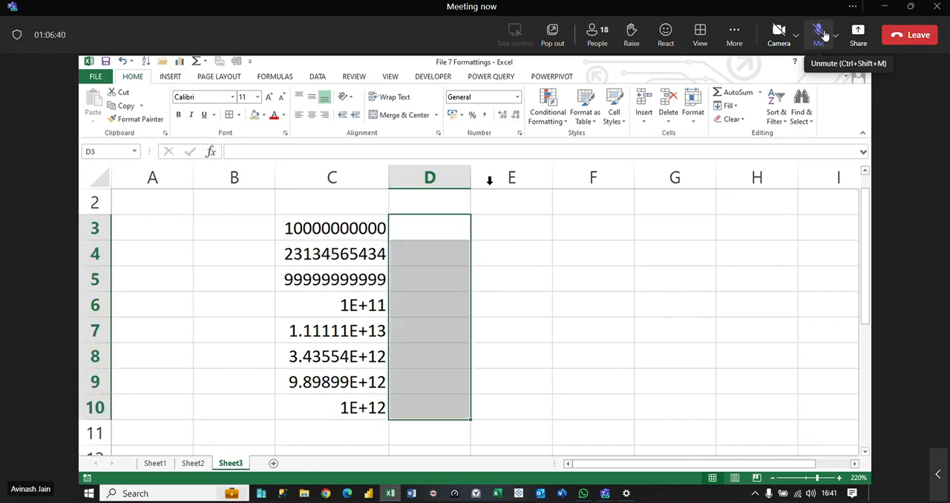
{"action": "left_click", "coordinate": [518, 97]}
{"action": "scroll", "coordinate": [509, 336], "scroll_direction": "down", "scroll_amount": 1}
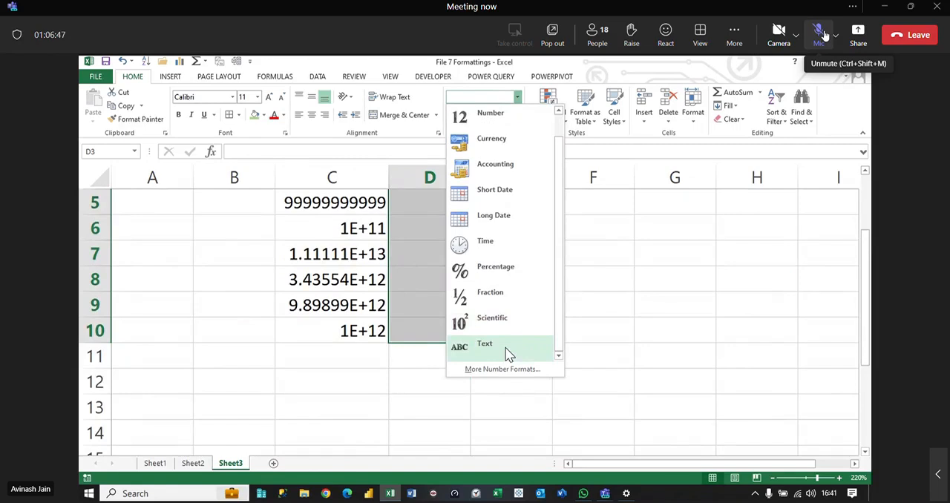
{"action": "left_click", "coordinate": [510, 355]}
{"action": "scroll", "coordinate": [505, 346], "scroll_direction": "up", "scroll_amount": 2}
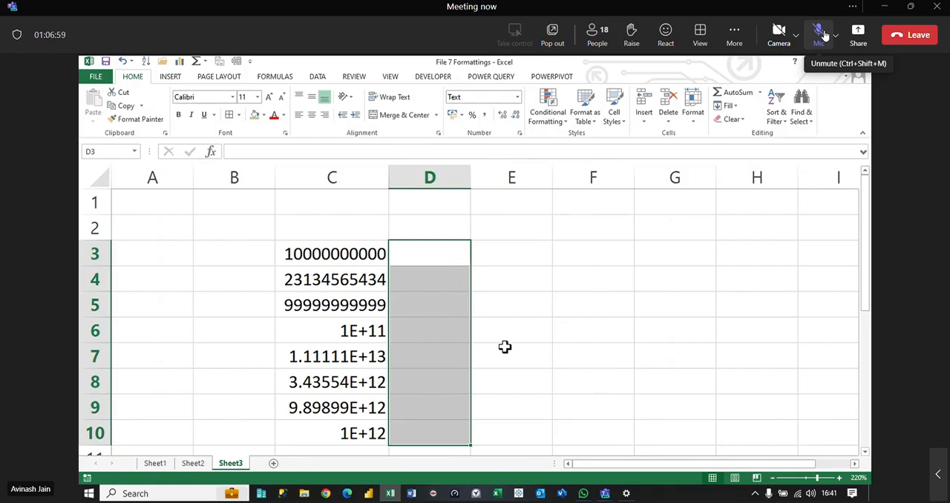
{"action": "left_click", "coordinate": [449, 263]}
{"action": "type", "text": "99897654321234"}
{"action": "key", "text": "Return"}
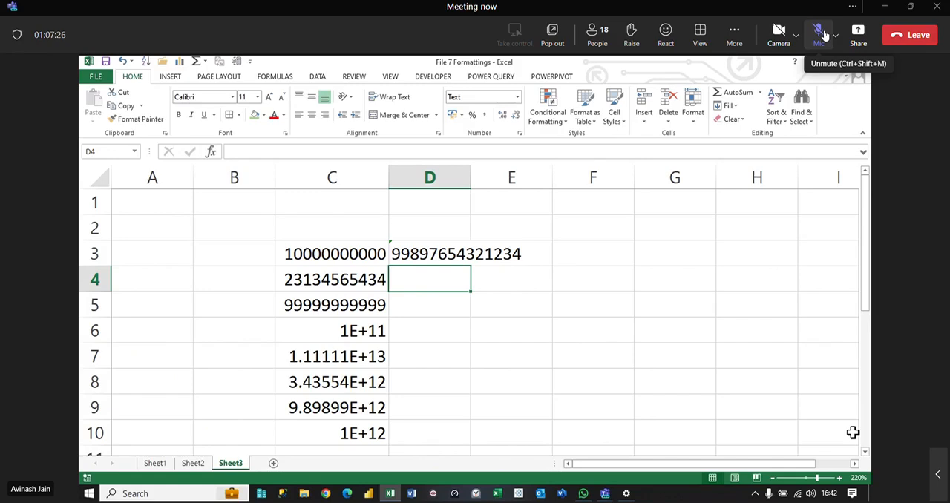
Step: Enter the formula =D3+1 in D4 to test calculation in a text-formatted cell
{"action": "type", "text": "="}
{"action": "key", "text": "Up"}
{"action": "type", "text": "+1"}
{"action": "key", "text": "Return"}
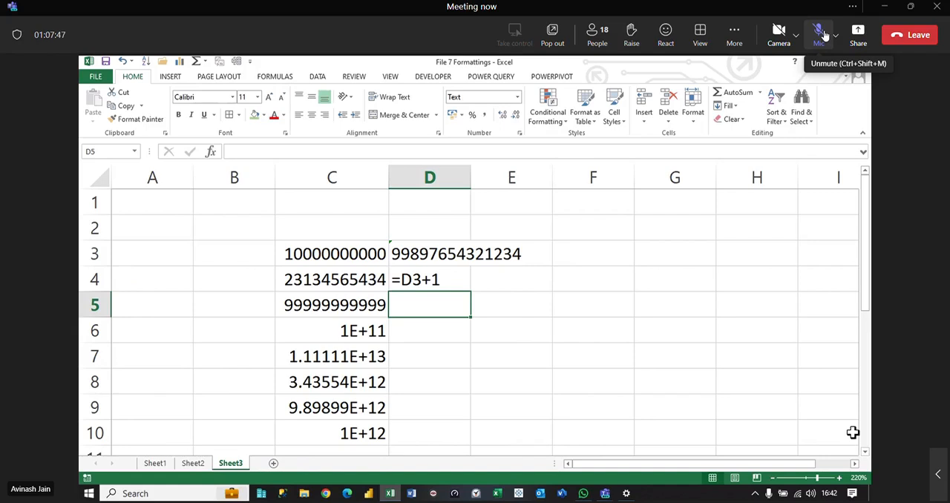
Step: Enter the formula =SUM(D3,1) in D5 and autofit column D to its contents
{"action": "type", "text": "=sum"}
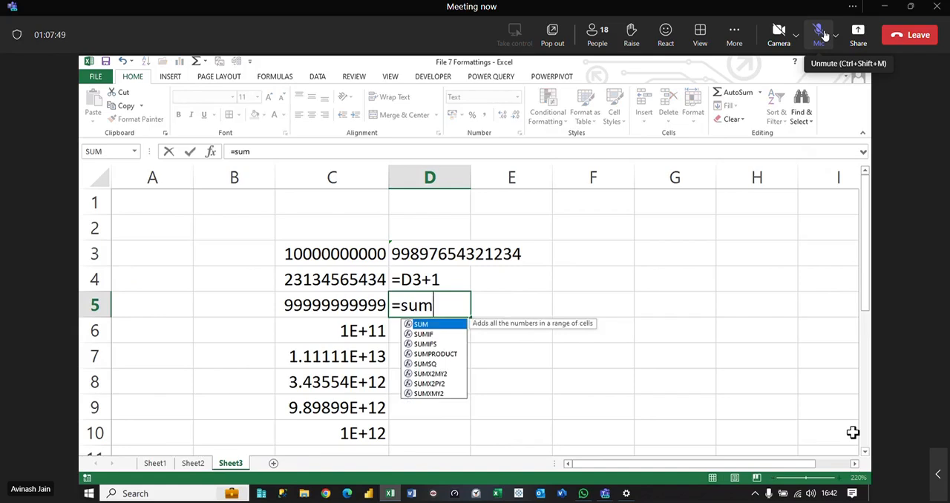
{"action": "key", "text": "Tab"}
{"action": "left_click", "coordinate": [434, 253]}
{"action": "type", "text": ","}
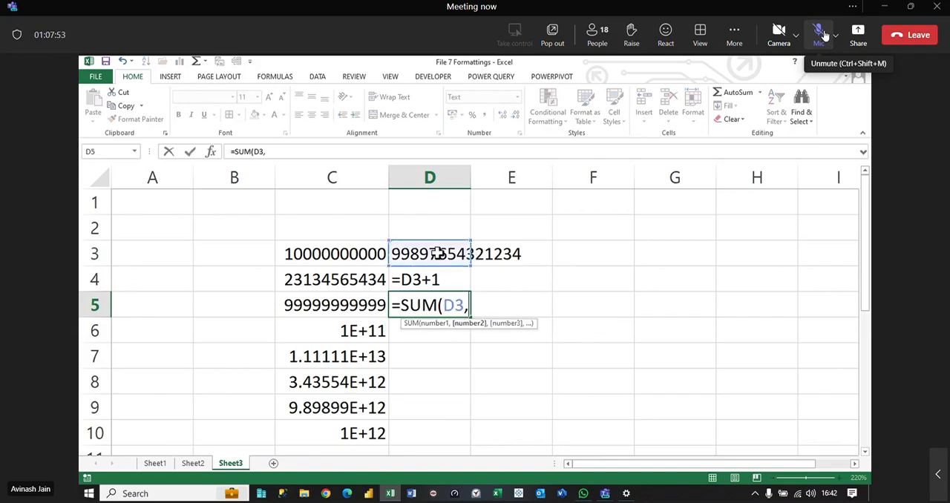
{"action": "type", "text": "1)"}
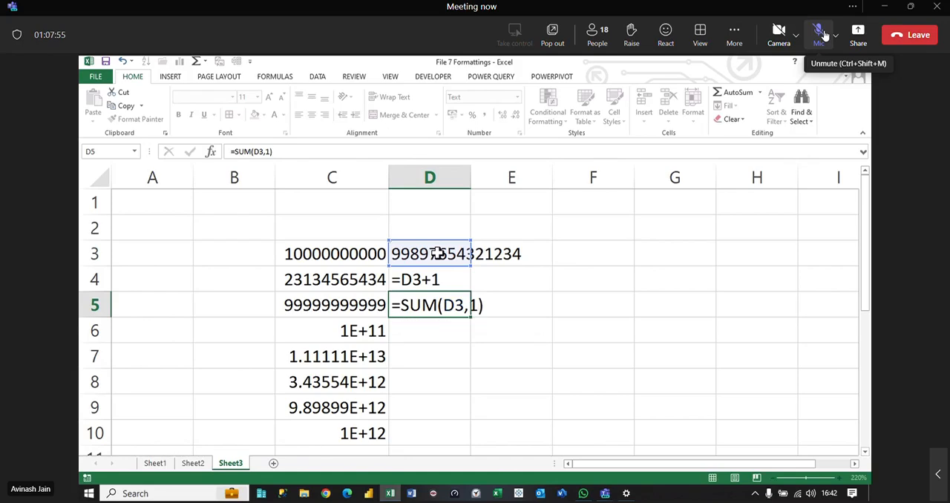
{"action": "key", "text": "Return"}
{"action": "double_click", "coordinate": [470, 171]}
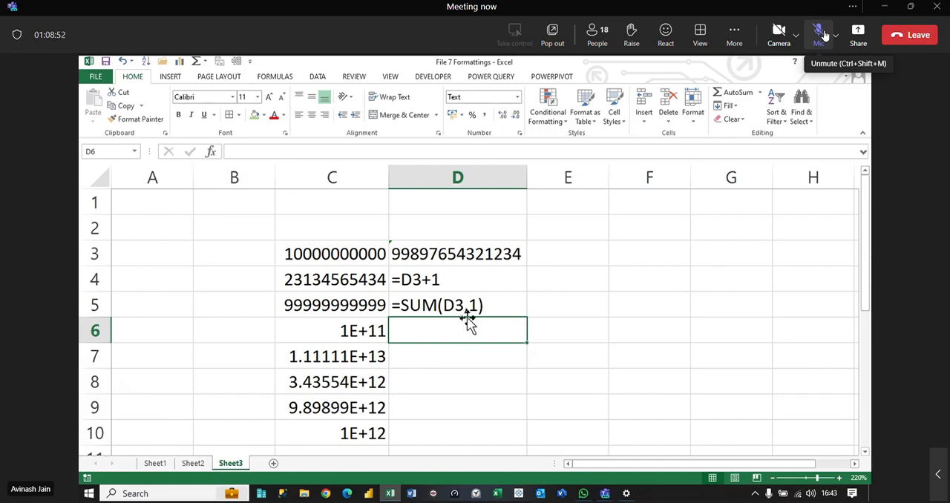
Step: Change the number format of the existing long numbers in C3:C10 to Text
{"action": "scroll", "coordinate": [464, 327], "scroll_direction": "down", "scroll_amount": 1}
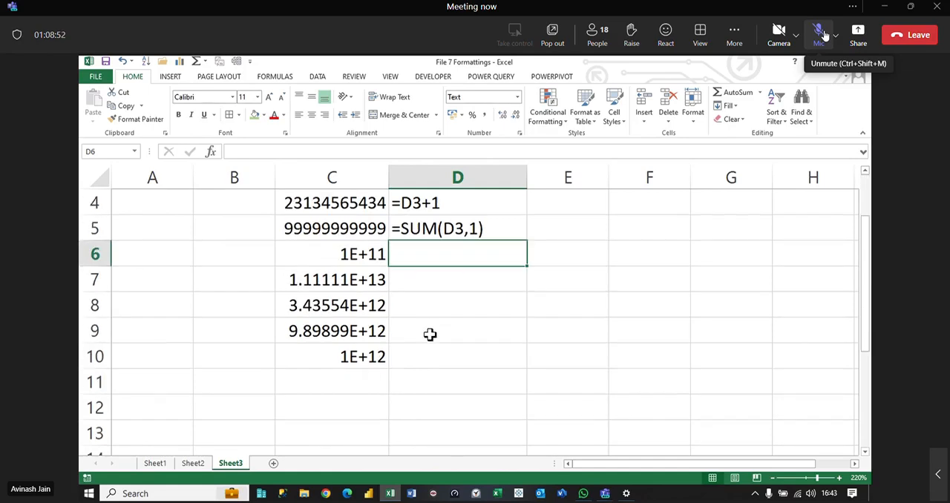
{"action": "left_click", "coordinate": [772, 479]}
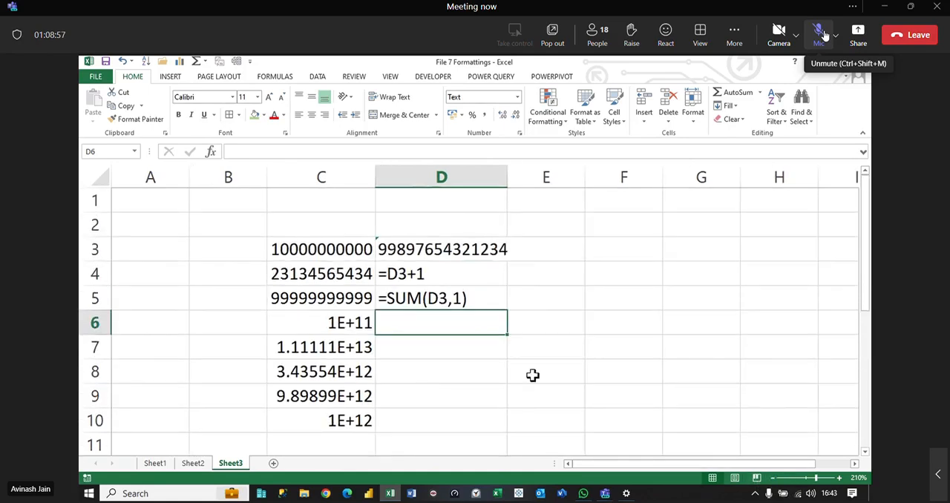
{"action": "left_click", "coordinate": [321, 251]}
{"action": "left_click_drag", "start_coordinate": [320, 251], "coordinate": [349, 418]}
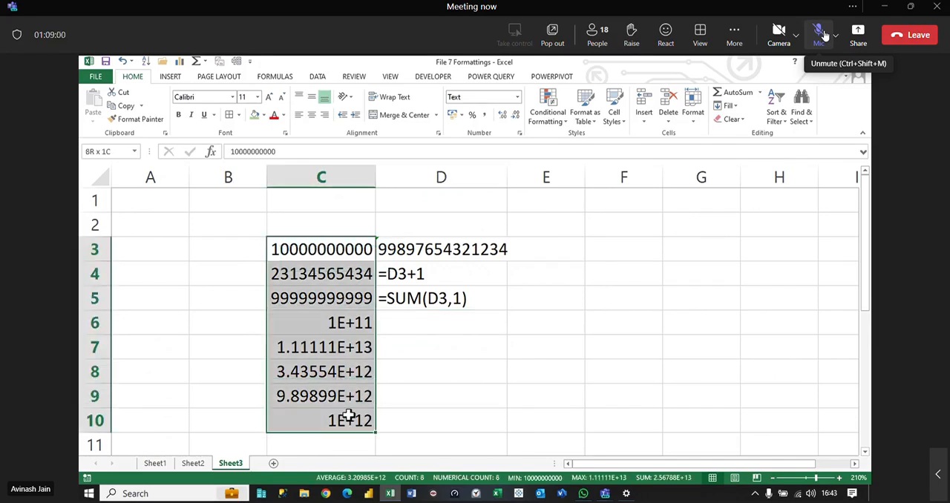
{"action": "left_click", "coordinate": [517, 97]}
{"action": "scroll", "coordinate": [513, 341], "scroll_direction": "down", "scroll_amount": 1}
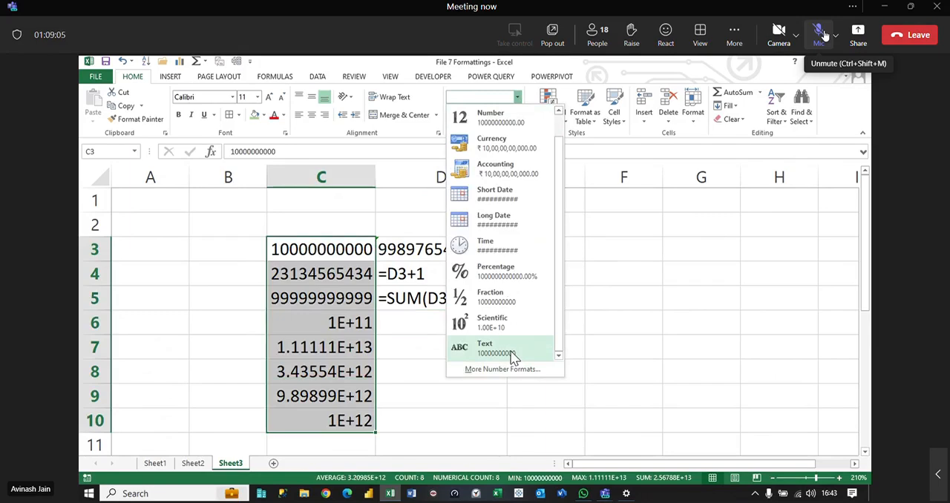
{"action": "left_click", "coordinate": [514, 354]}
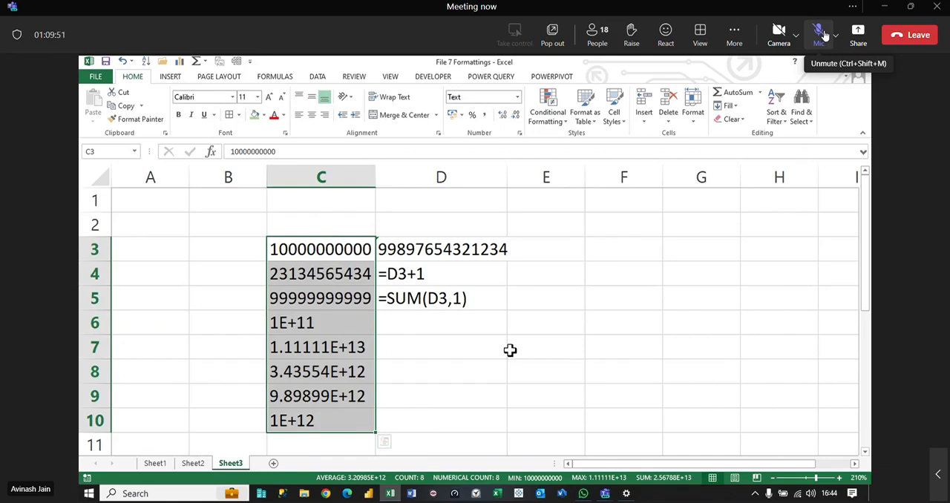
Step: Re-enter the values in C6 through C10 one by one so the Text format takes effect on them
{"action": "double_click", "coordinate": [333, 323]}
{"action": "key", "text": "Return"}
{"action": "double_click", "coordinate": [323, 347]}
{"action": "key", "text": "Return"}
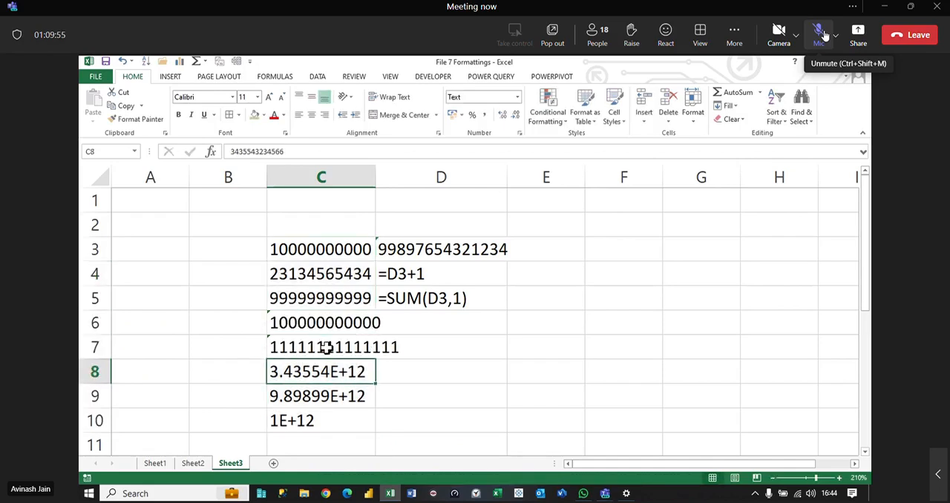
{"action": "double_click", "coordinate": [335, 371]}
{"action": "key", "text": "Return"}
{"action": "key", "text": "F2"}
{"action": "key", "text": "Return"}
{"action": "key", "text": "F2"}
{"action": "key", "text": "Return"}
{"action": "key", "text": "F2"}
{"action": "key", "text": "Return"}
{"action": "key", "text": "F2"}
{"action": "key", "text": "Return"}
{"action": "key", "text": "F2"}
{"action": "key", "text": "Return"}
{"action": "key", "text": "F2"}
{"action": "key", "text": "Return"}
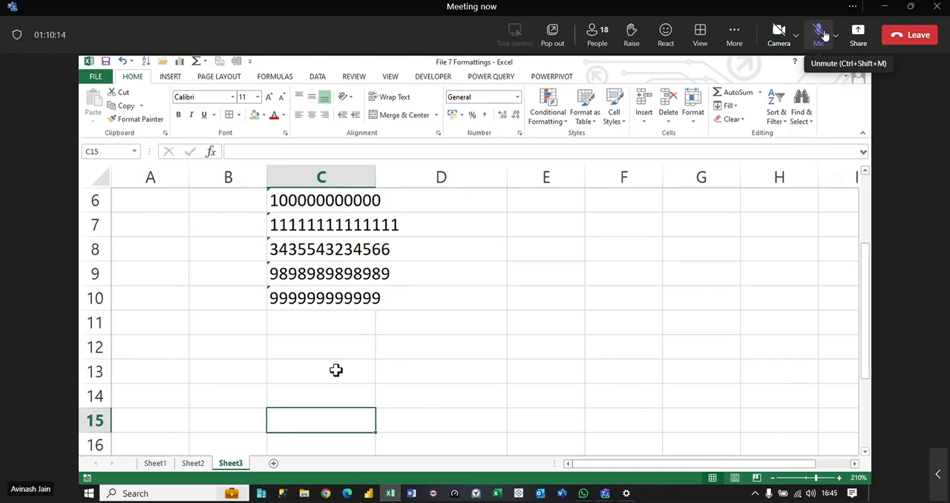
Step: Undo the re-entered values and the Text format on C3:C10
{"action": "key", "text": "ctrl+z"}
{"action": "key", "text": "ctrl+z"}
{"action": "key", "text": "ctrl+z"}
{"action": "key", "text": "ctrl+z"}
{"action": "key", "text": "ctrl+z"}
{"action": "key", "text": "ctrl+z"}
{"action": "key", "text": "ctrl+z"}
{"action": "key", "text": "ctrl+z"}
{"action": "key", "text": "ctrl+z"}
{"action": "key", "text": "ctrl+z"}
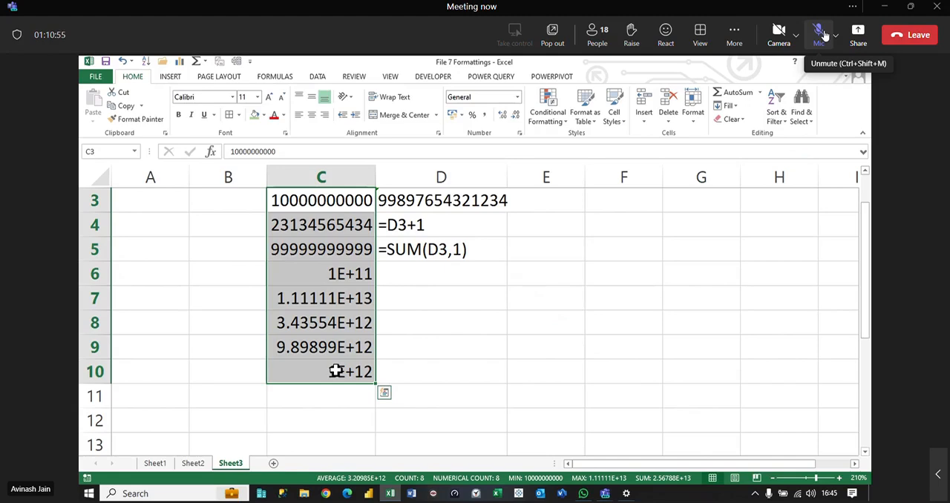
Step: On Sheet2, enter the header Text in Z3 and autofit column Z
{"action": "left_click", "coordinate": [193, 463]}
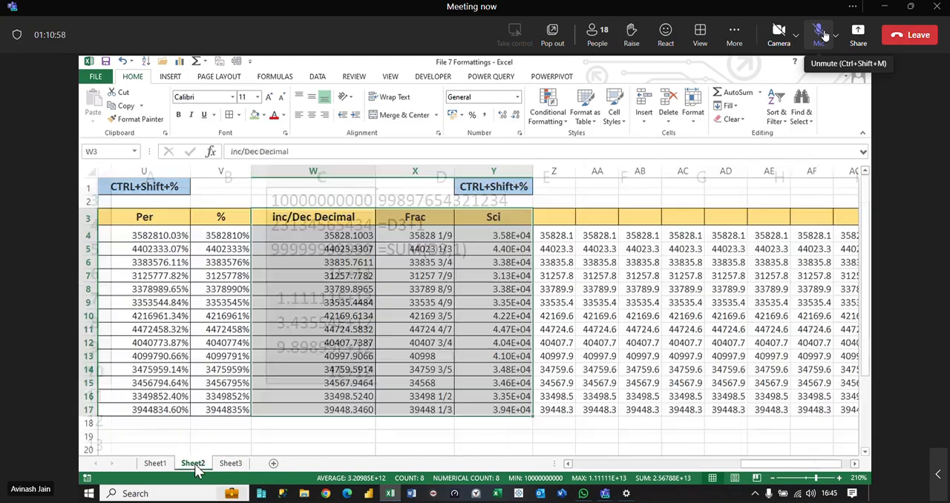
{"action": "left_click", "coordinate": [555, 217]}
{"action": "type", "text": "Text"}
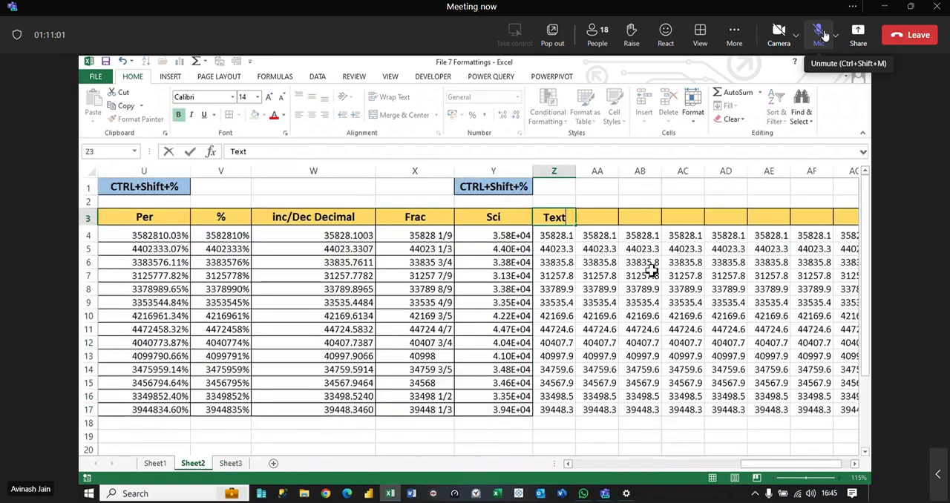
{"action": "key", "text": "ctrl+Return"}
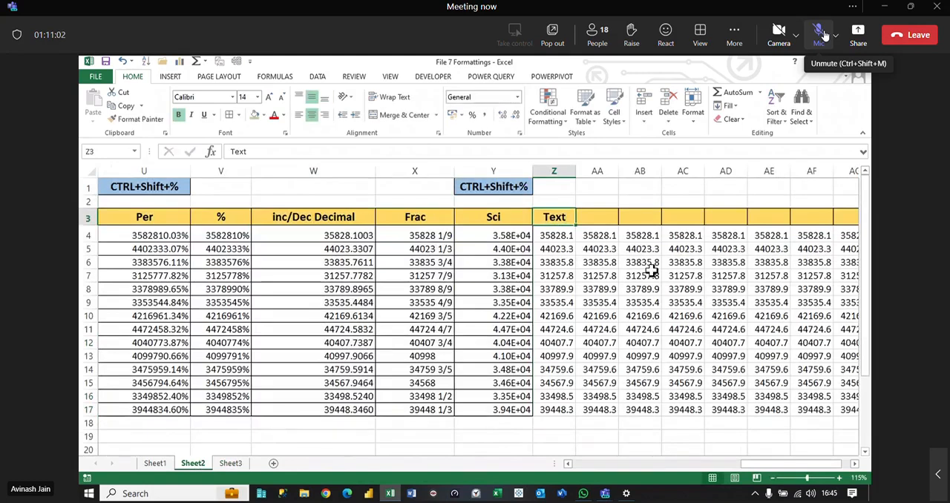
{"action": "double_click", "coordinate": [576, 171]}
Step: Apply the Text number format to the values in Z4:Z17 under the Text header
{"action": "left_click_drag", "start_coordinate": [570, 235], "coordinate": [584, 410]}
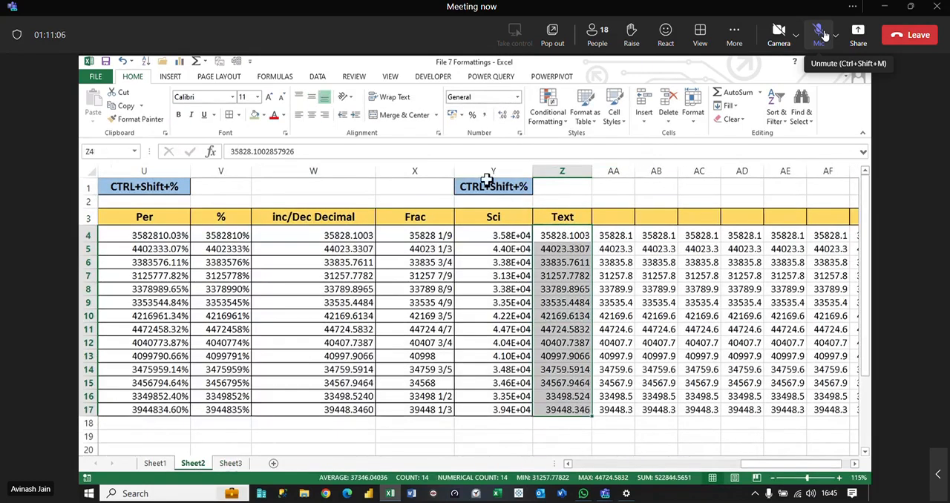
{"action": "left_click", "coordinate": [517, 96]}
{"action": "left_click", "coordinate": [505, 348]}
Step: Replace the value in Z8 with the formula =Z7+1
{"action": "left_click", "coordinate": [571, 289]}
{"action": "type", "text": "="}
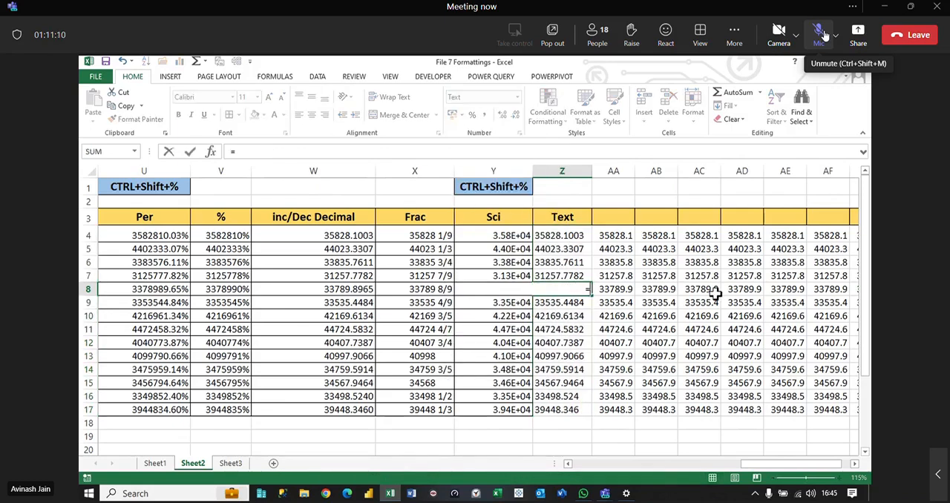
{"action": "key", "text": "Up"}
{"action": "type", "text": "+1"}
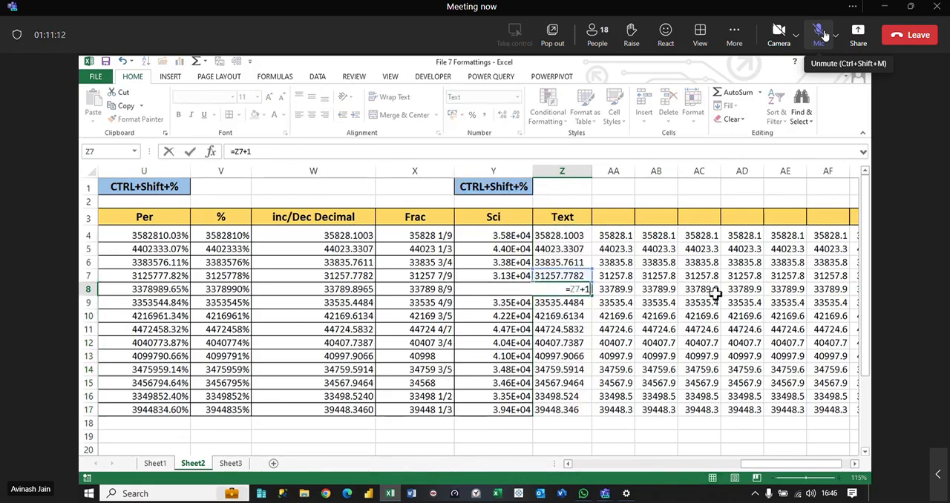
{"action": "key", "text": "Return"}
{"action": "key", "text": "Return"}
Step: Enter the formula =SUM(Z9:Z12) in Z14, widen column Z slightly and select Z4:Z17
{"action": "key", "text": "Down"}
{"action": "key", "text": "Down"}
{"action": "key", "text": "Down"}
{"action": "key", "text": "Down"}
{"action": "type", "text": "=SUM("}
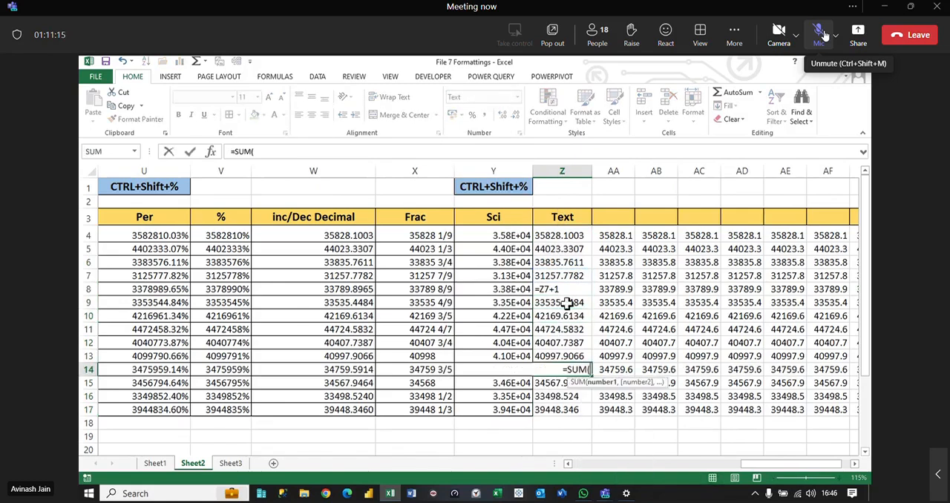
{"action": "left_click_drag", "start_coordinate": [566, 303], "coordinate": [572, 343]}
{"action": "type", "text": ")"}
{"action": "key", "text": "Return"}
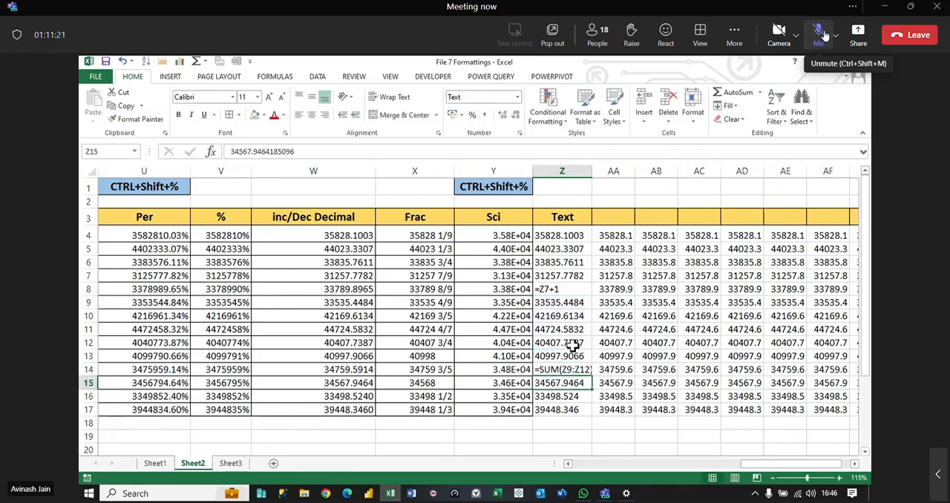
{"action": "left_click_drag", "start_coordinate": [591, 170], "coordinate": [600, 170]}
{"action": "left_click_drag", "start_coordinate": [573, 230], "coordinate": [577, 409]}
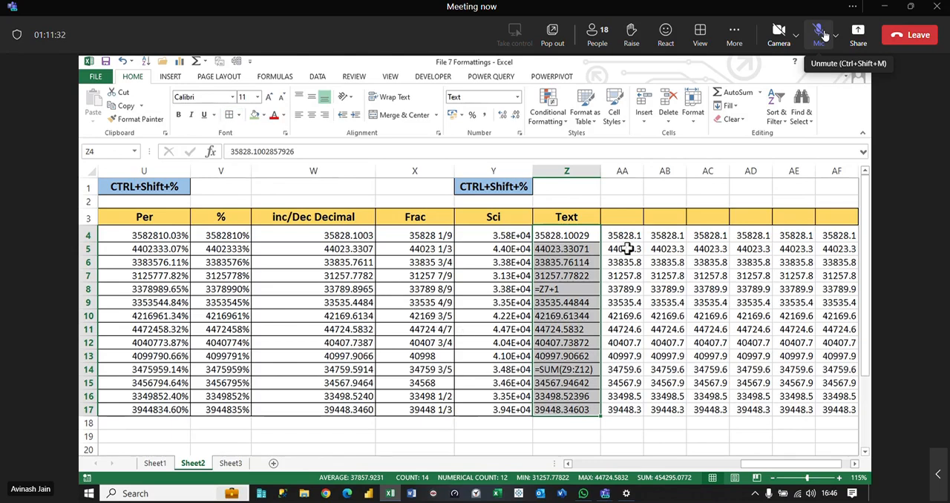
Step: Add a new worksheet and name it Custom Number Format
{"action": "left_click", "coordinate": [273, 463]}
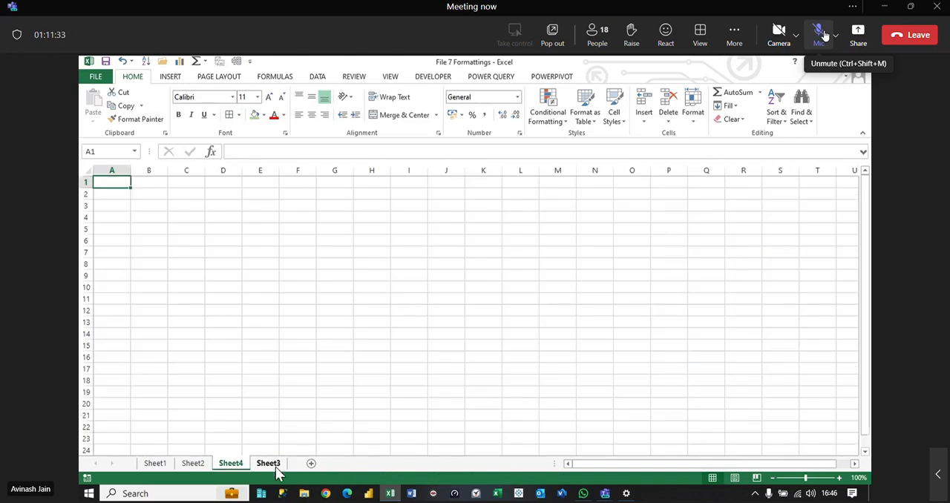
{"action": "double_click", "coordinate": [239, 465]}
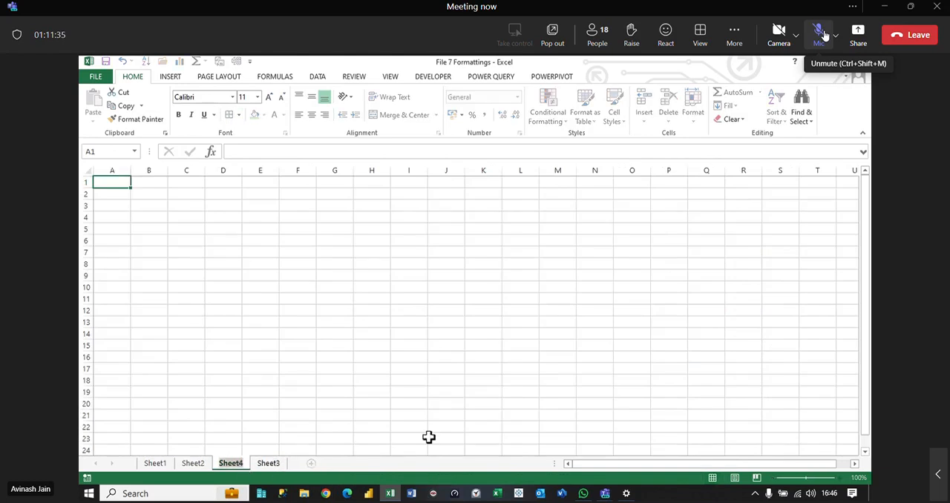
{"action": "type", "text": "Custom"}
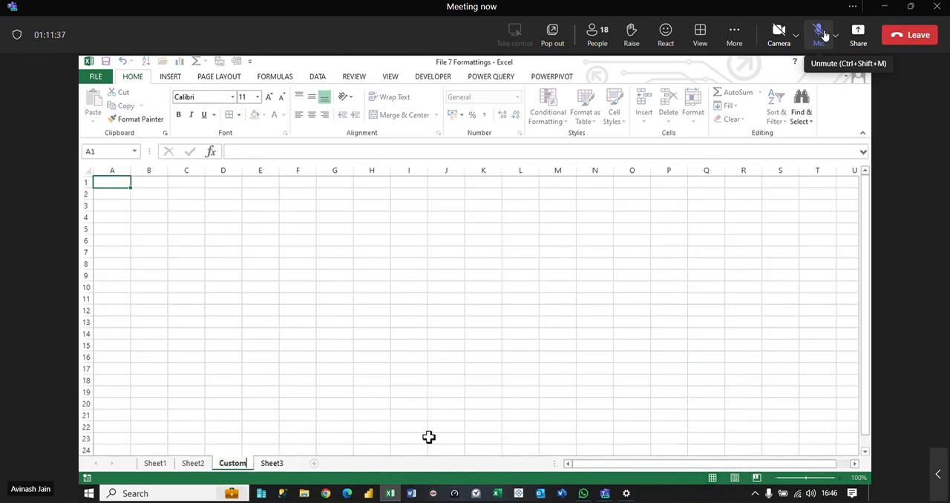
{"action": "type", "text": " Number Formate"}
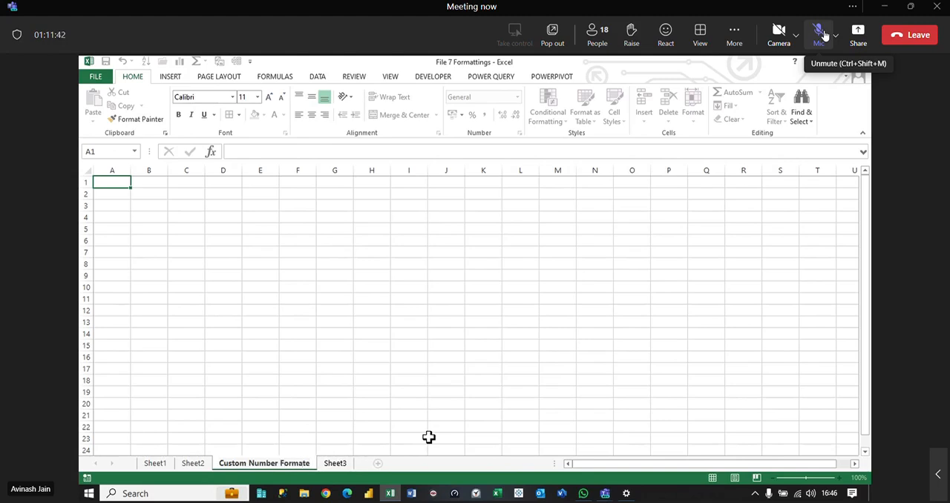
{"action": "key", "text": "Return"}
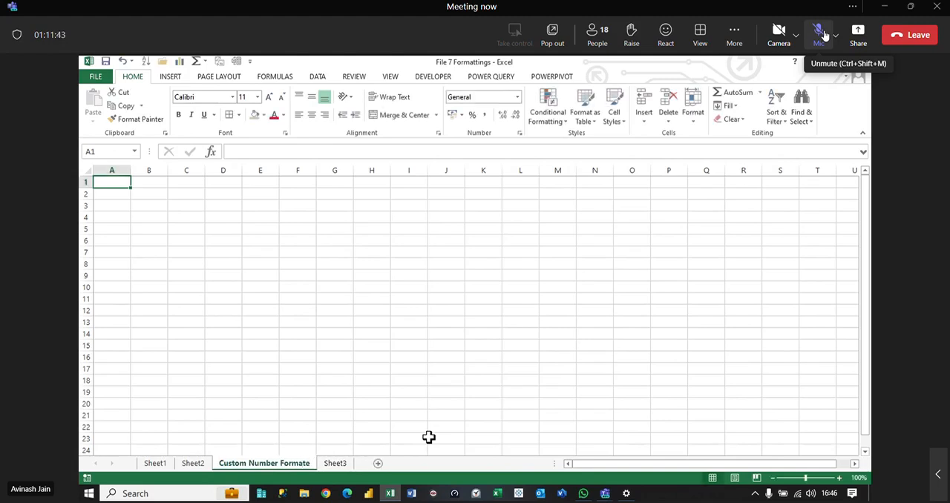
{"action": "key", "text": "BackSpace"}
{"action": "key", "text": "Return"}
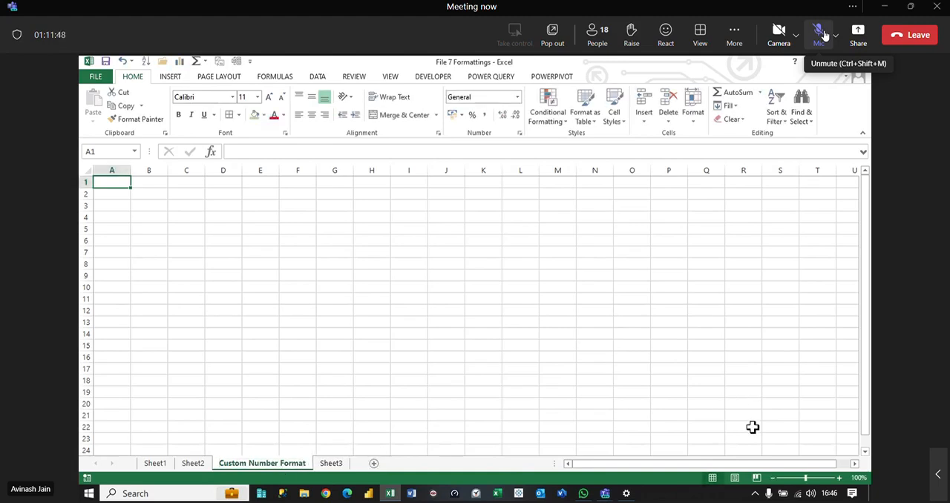
Step: Review the Text column on Sheet2 and the long-number examples on Sheet3
{"action": "left_click", "coordinate": [449, 345]}
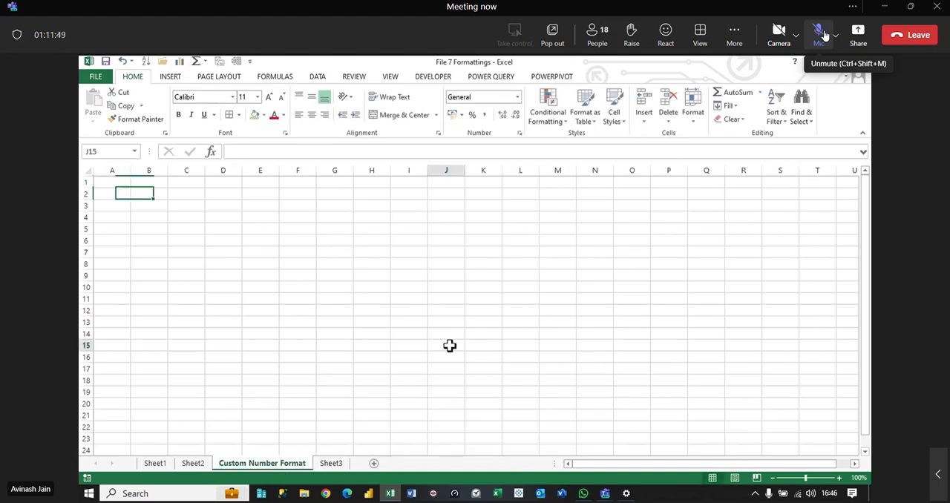
{"action": "left_click", "coordinate": [194, 463]}
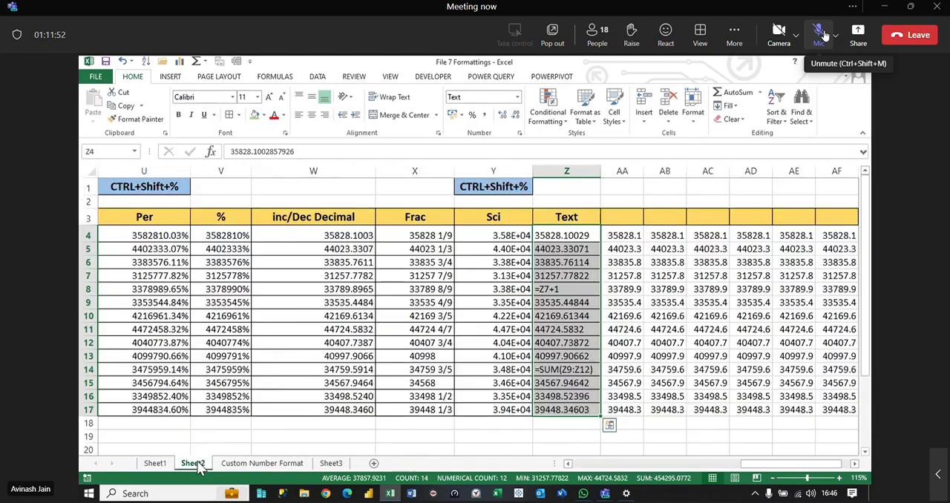
{"action": "left_click", "coordinate": [331, 463]}
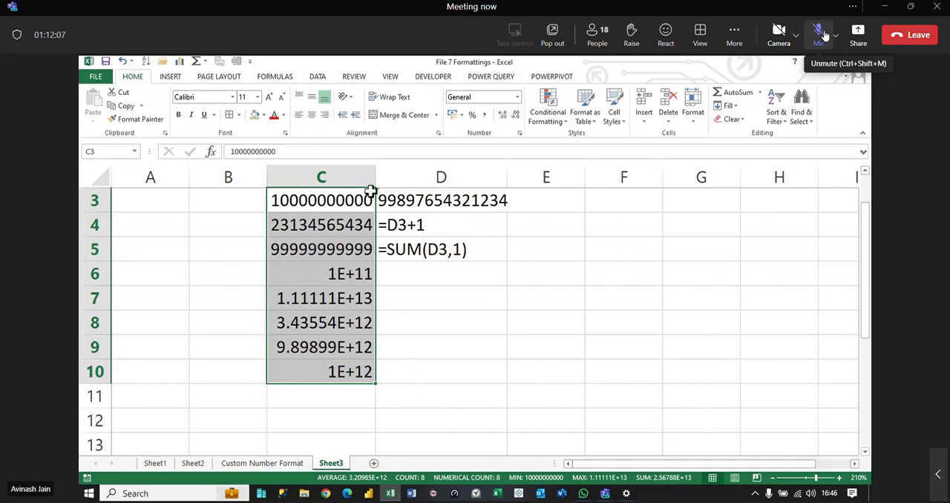
Step: Widen column C on Sheet3
{"action": "left_click_drag", "start_coordinate": [376, 178], "coordinate": [435, 178]}
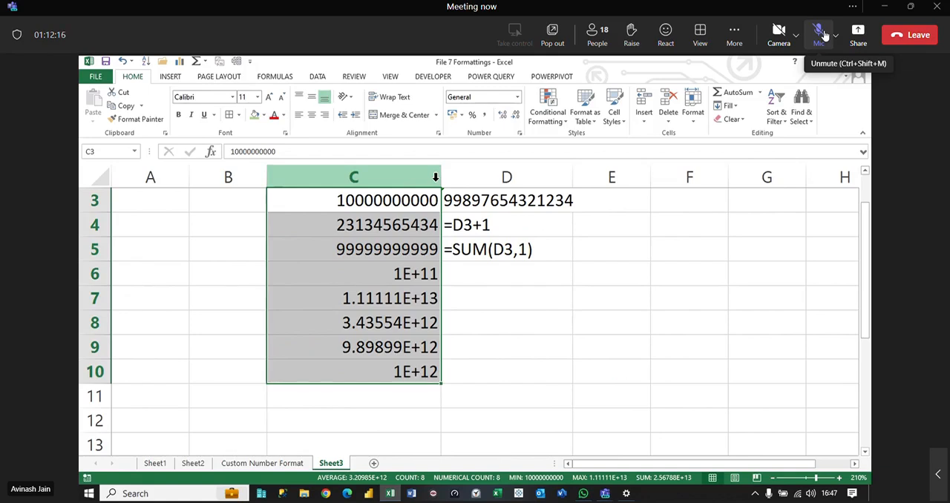
Step: Enter the title Custom Number Format(Symbols) in cell D6 of the Custom Number Format sheet
{"action": "left_click", "coordinate": [280, 463]}
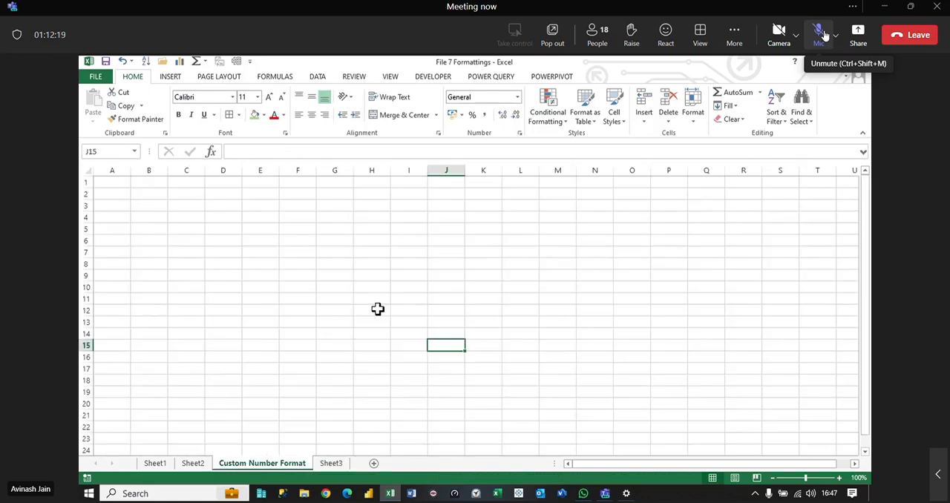
{"action": "key", "text": "ctrl"}
{"action": "scroll", "coordinate": [378, 309], "scroll_direction": "up", "scroll_amount": 7}
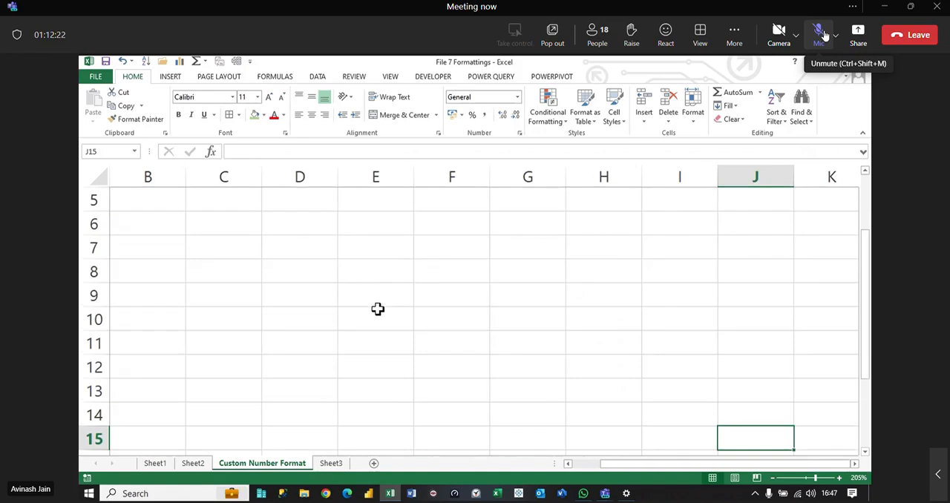
{"action": "left_click", "coordinate": [322, 228]}
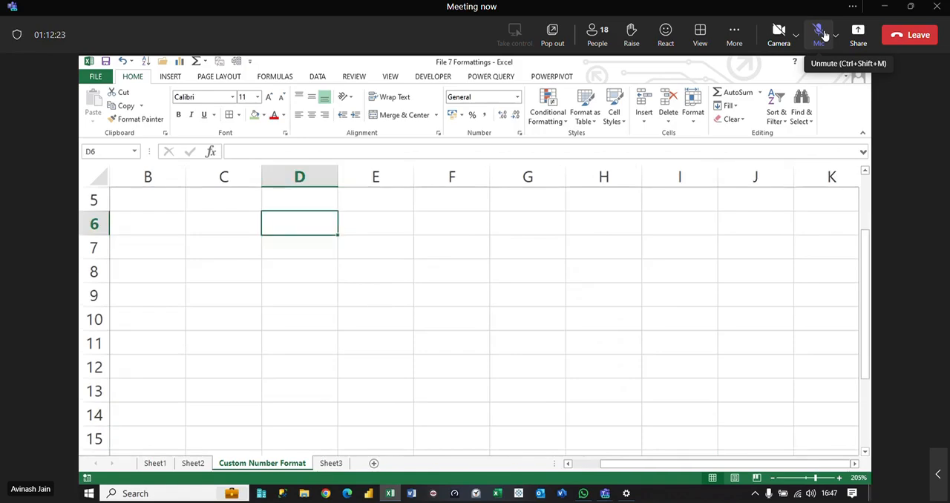
{"action": "type", "text": "C"}
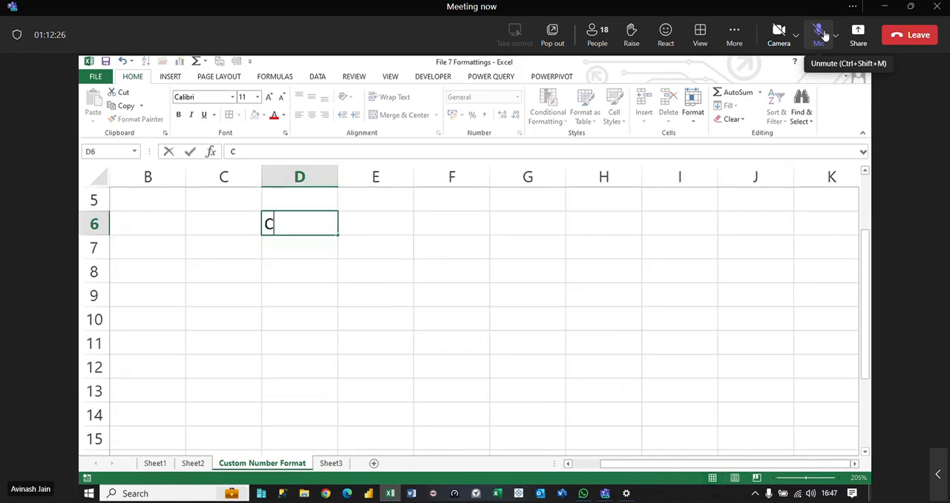
{"action": "type", "text": "ustom Num"}
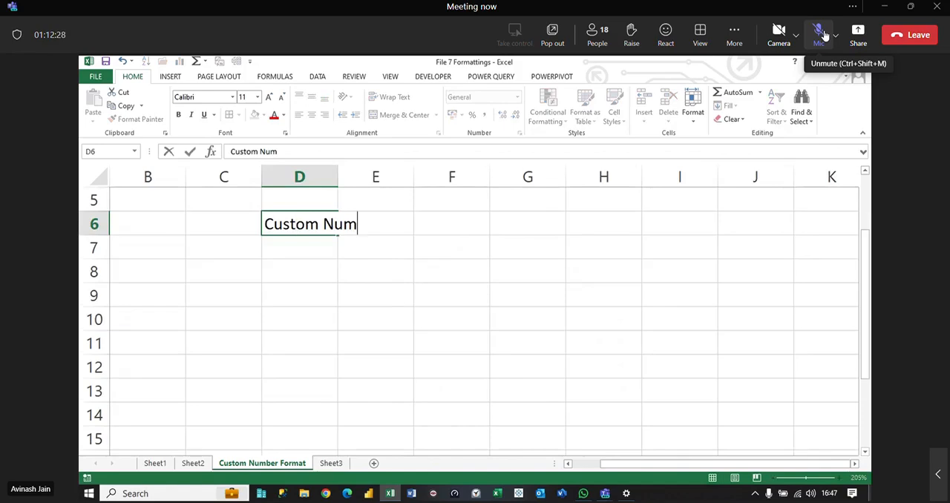
{"action": "type", "text": "ber Form"}
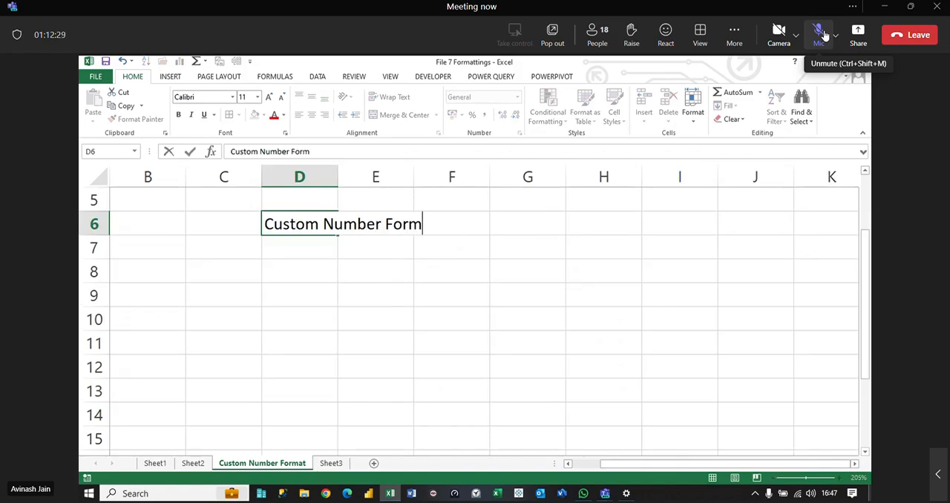
{"action": "type", "text": "at(Symbols)"}
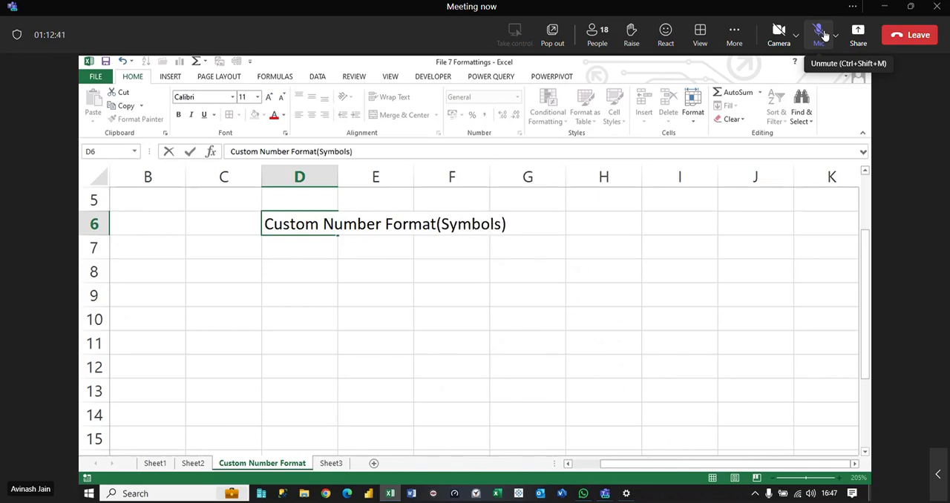
{"action": "key", "text": "Return"}
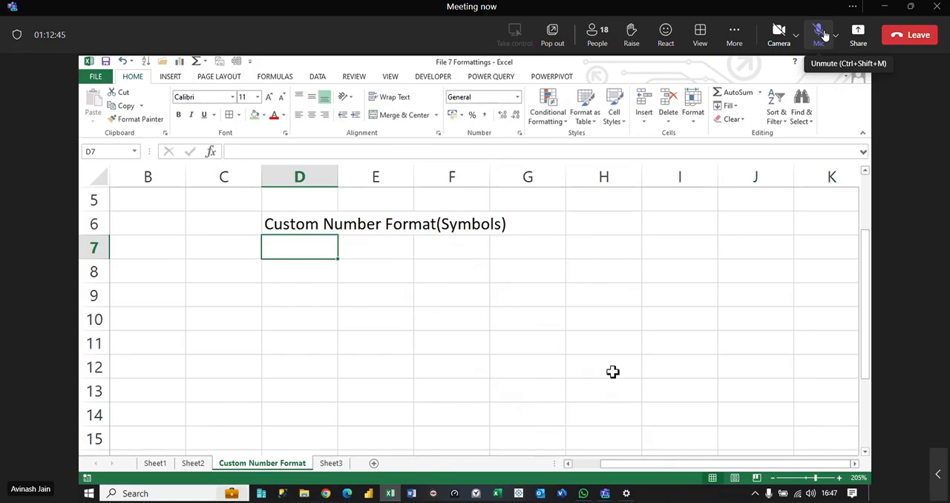
Step: Merge and center the title across D6:I6 and give it a green fill with a border
{"action": "left_click_drag", "start_coordinate": [279, 228], "coordinate": [702, 229]}
{"action": "left_click", "coordinate": [392, 115]}
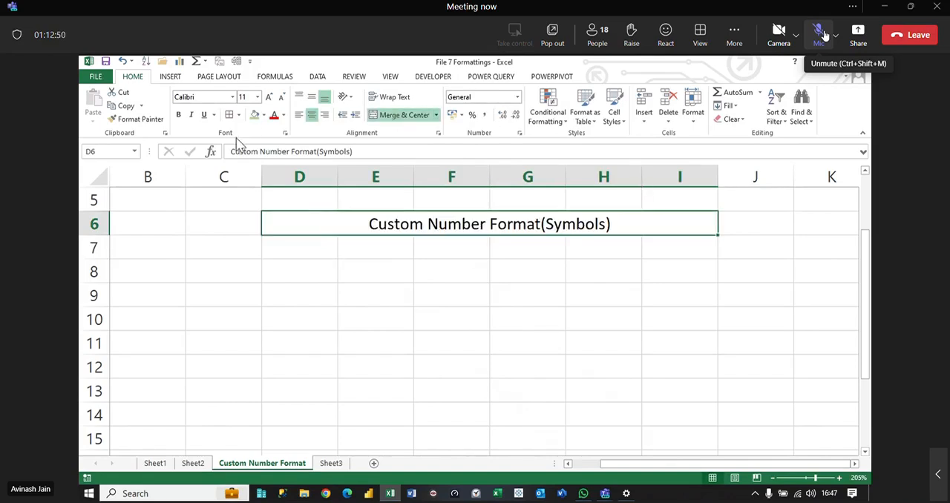
{"action": "left_click", "coordinate": [255, 115]}
Step: Merge and center the cells D7:I7 beneath the title
{"action": "left_click_drag", "start_coordinate": [374, 225], "coordinate": [391, 252]}
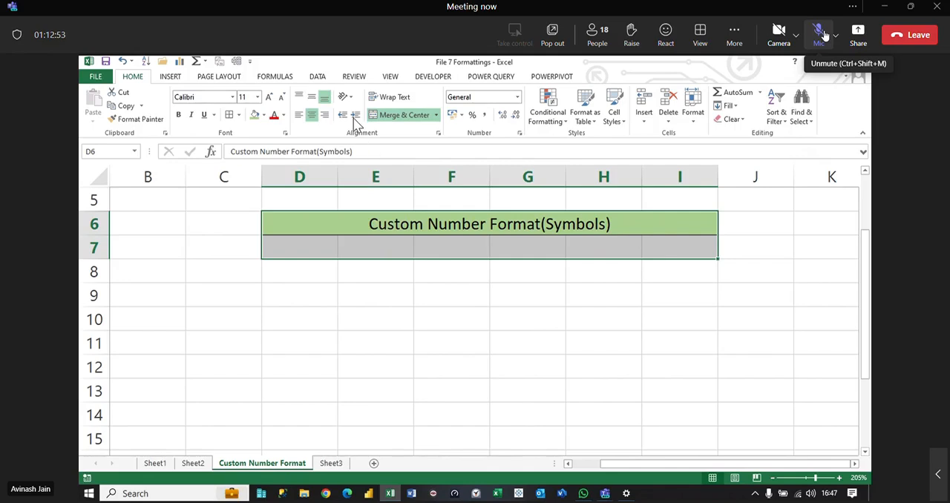
{"action": "left_click", "coordinate": [405, 151]}
{"action": "left_click_drag", "start_coordinate": [307, 246], "coordinate": [679, 248]}
{"action": "left_click", "coordinate": [401, 115]}
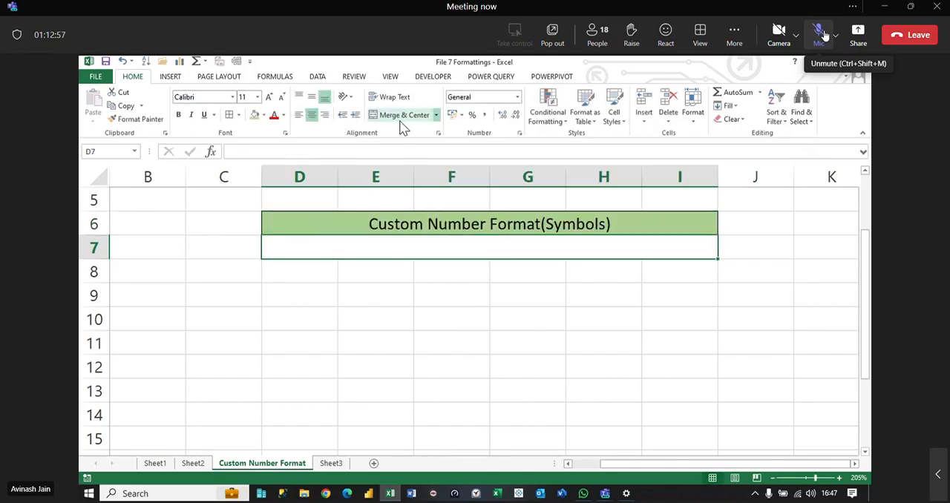
Step: Enter the symbol list 0,#,d,y,m,[],h,@ in the merged cell D7
{"action": "left_click", "coordinate": [412, 229]}
{"action": "left_click", "coordinate": [439, 250]}
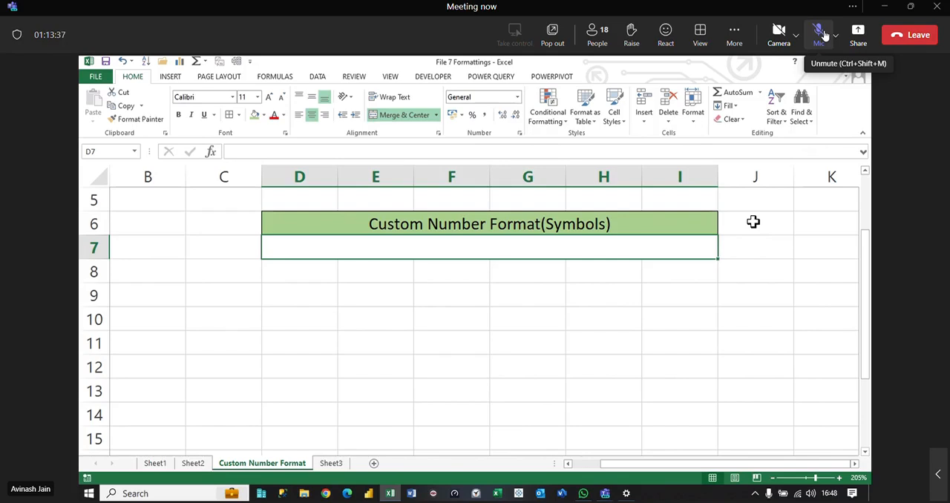
{"action": "type", "text": "0"}
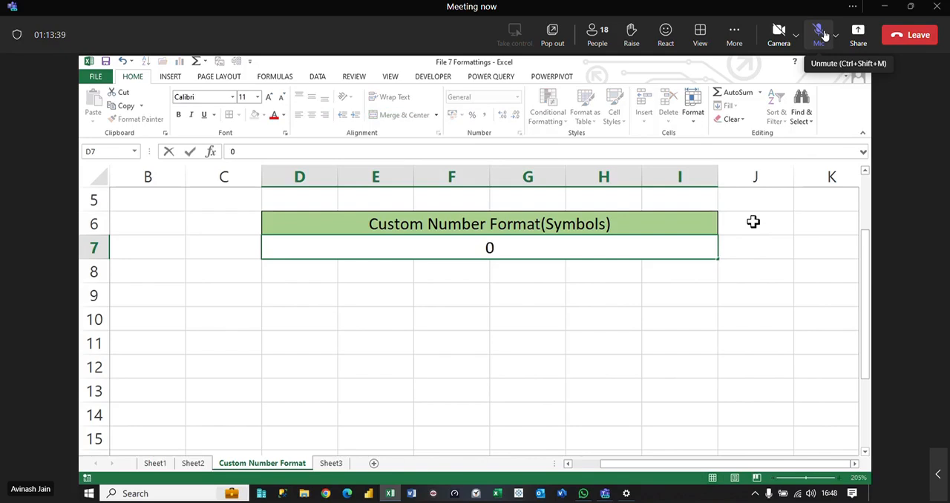
{"action": "type", "text": ",#,d,y,"}
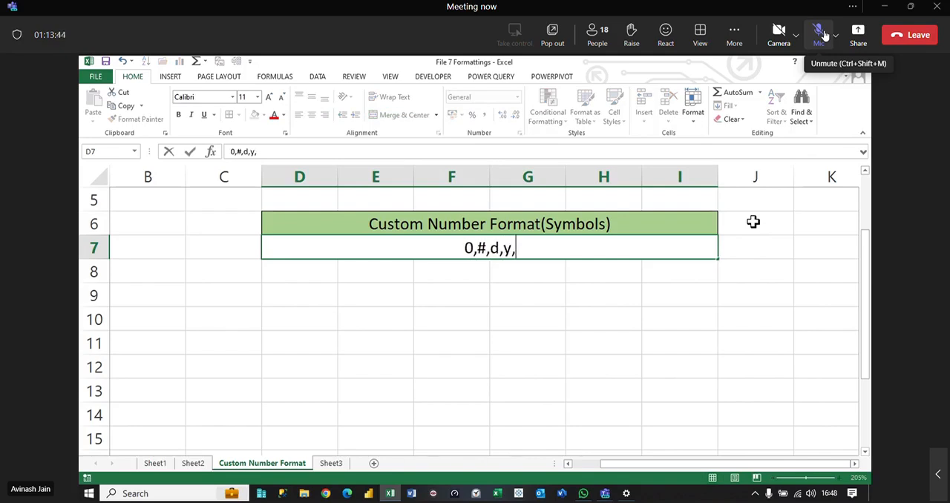
{"action": "type", "text": "m,[],"}
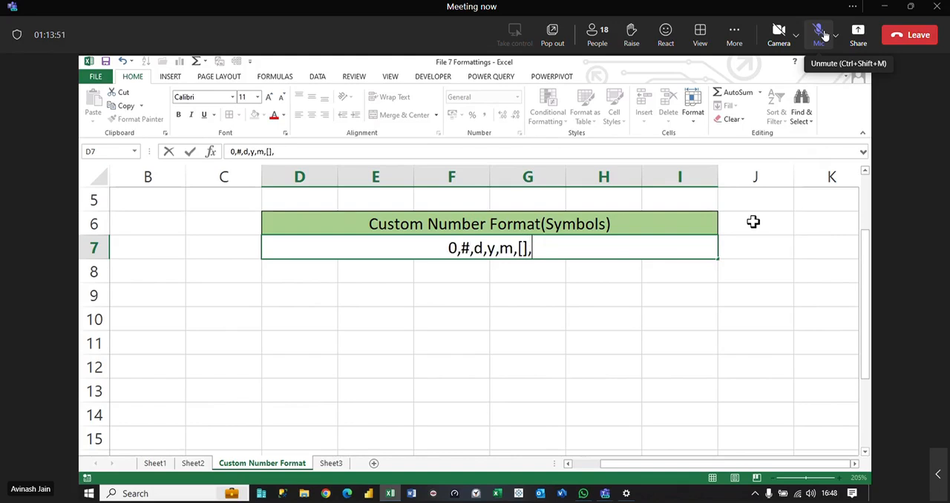
{"action": "type", "text": "h"}
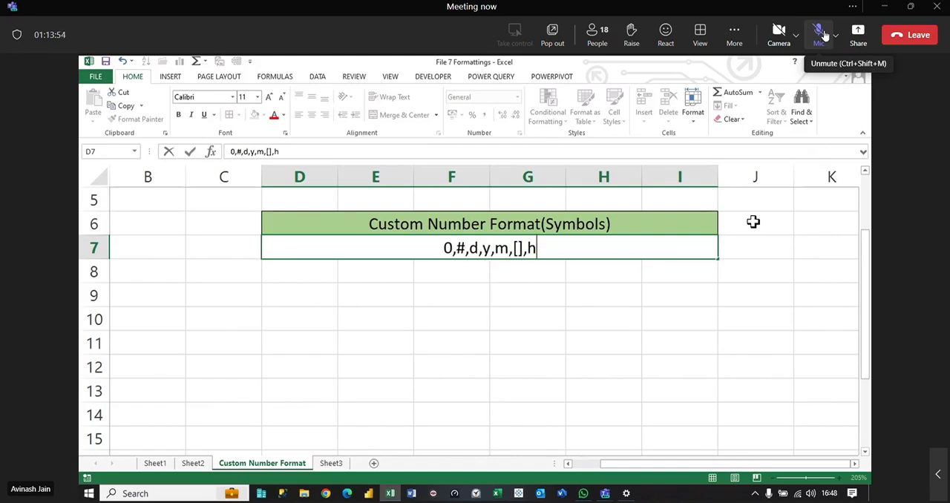
{"action": "type", "text": ","}
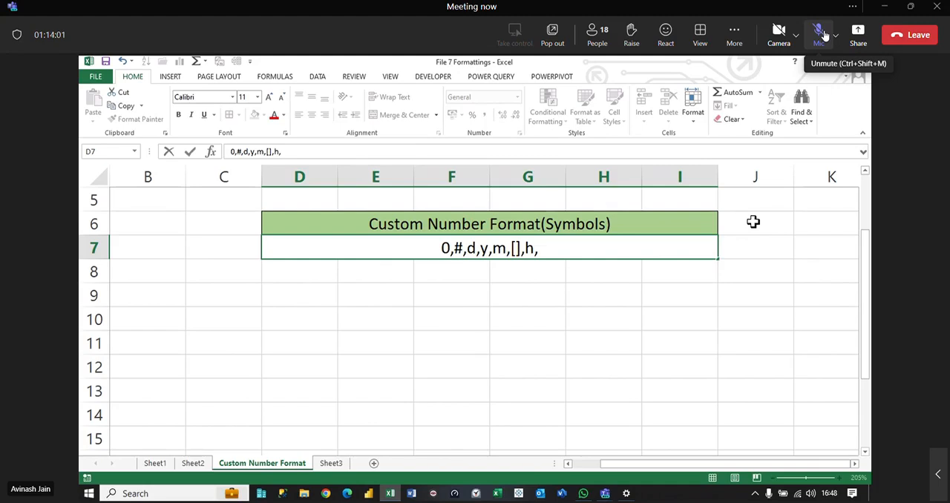
{"action": "type", "text": "@"}
{"action": "key", "text": "Return"}
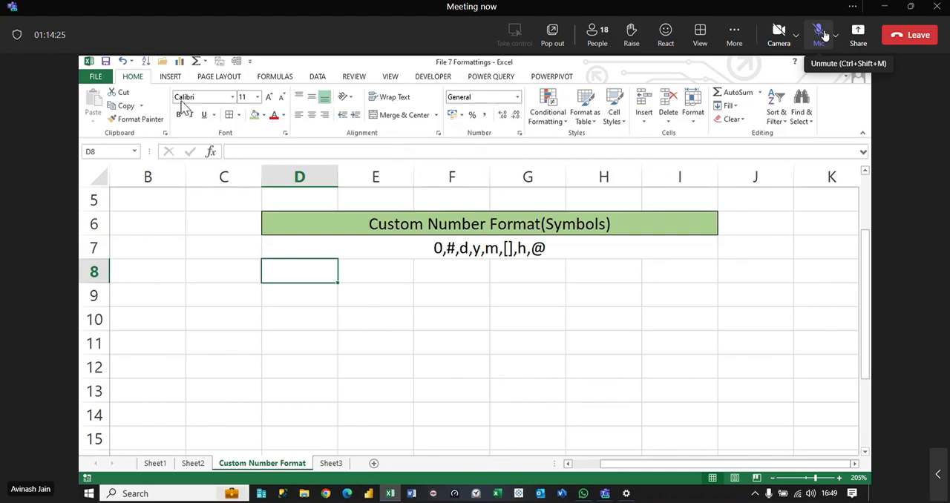
Step: Enter 0 in cell D9 and put a border around it
{"action": "key", "text": "Return"}
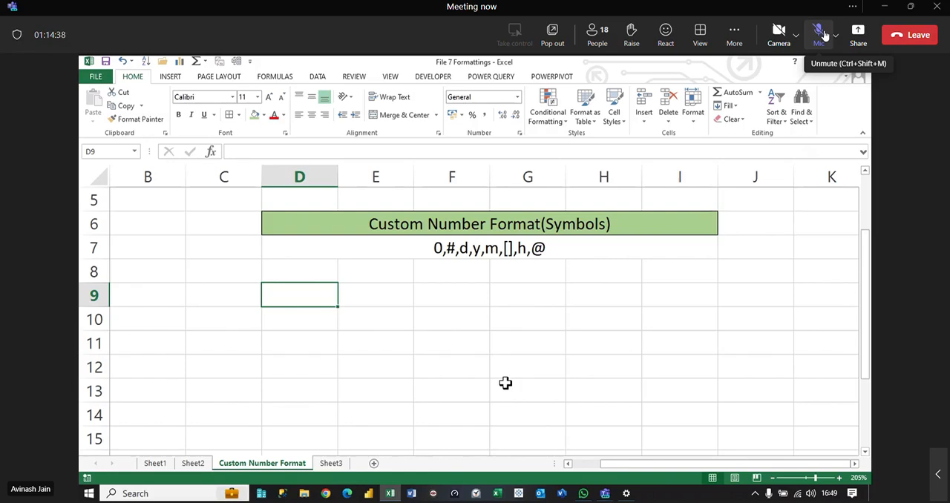
{"action": "type", "text": "0"}
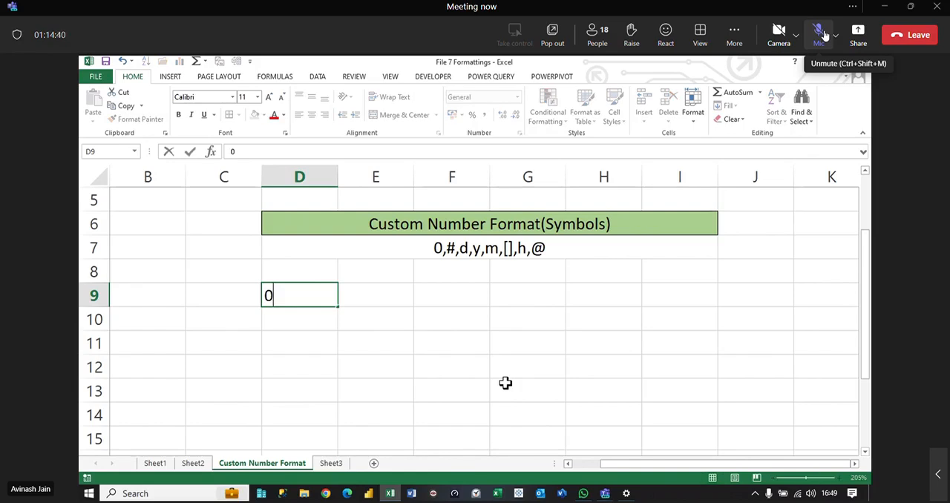
{"action": "key", "text": "ctrl+Return"}
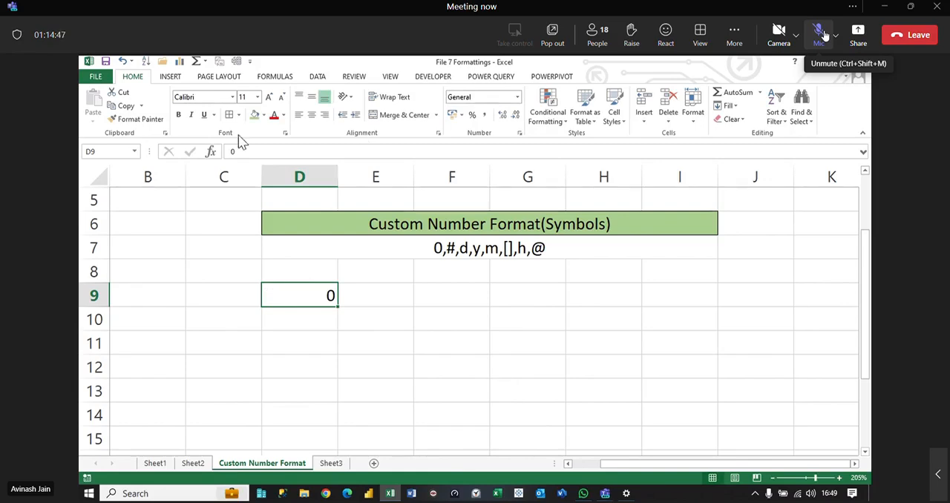
Step: Enter the description Number will remain Numbers in cell E9 beside the 0 symbol
{"action": "left_click", "coordinate": [384, 303]}
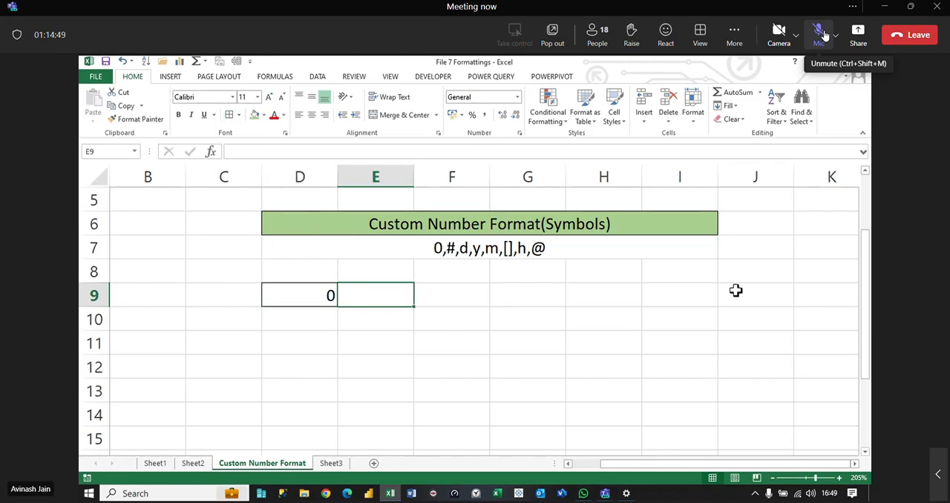
{"action": "key", "text": "F2"}
{"action": "type", "text": "Numb"}
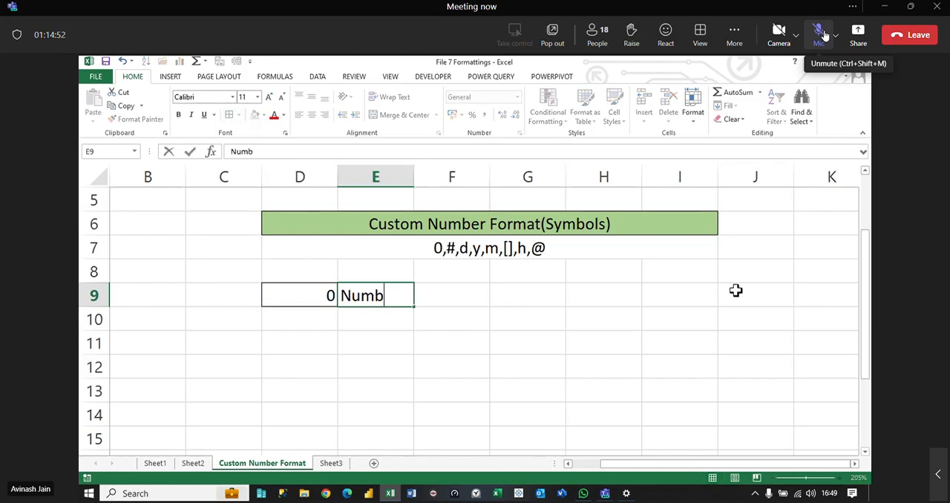
{"action": "type", "text": "er wil"}
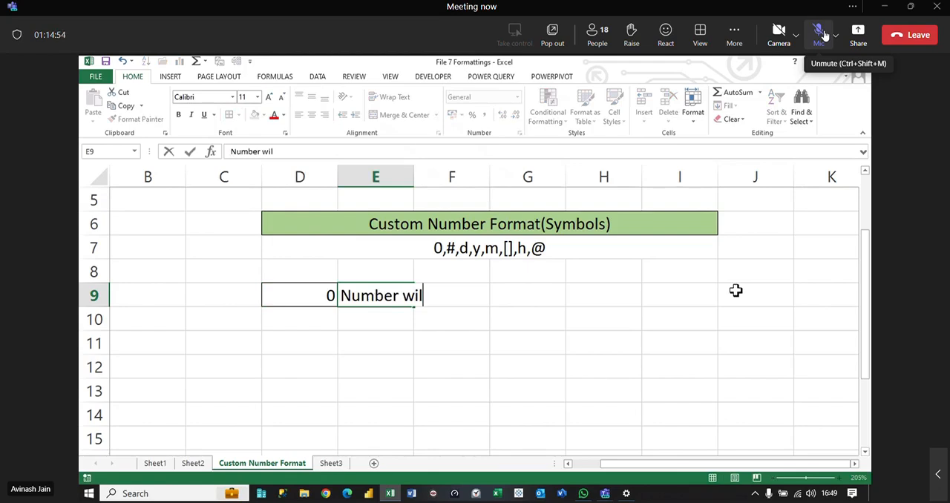
{"action": "key", "text": "BackSpace"}
{"action": "type", "text": "l re"}
{"action": "type", "text": "main "}
{"action": "type", "text": "Numbe"}
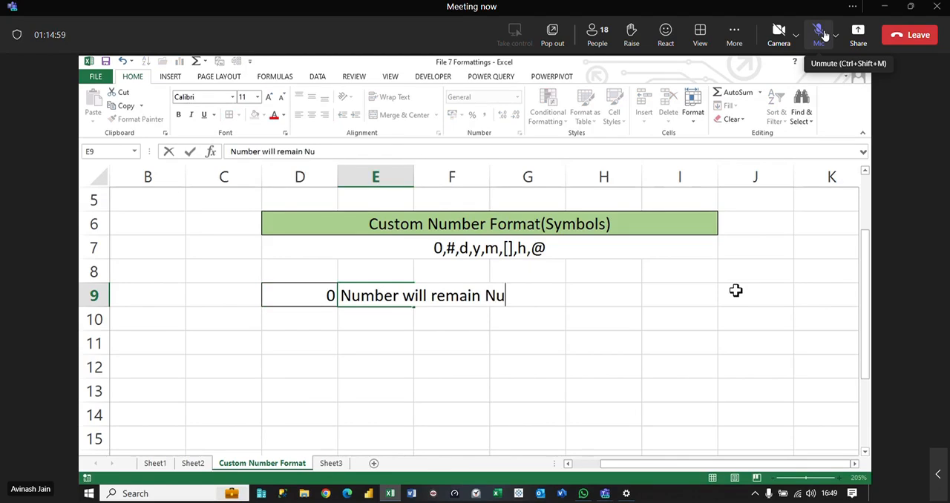
{"action": "type", "text": "rs"}
{"action": "key", "text": "Return"}
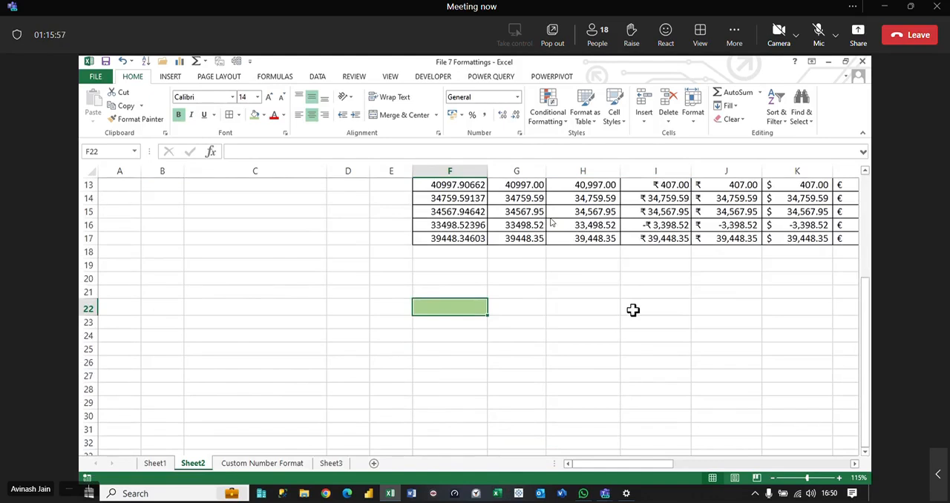
{"action": "scroll", "coordinate": [413, 403], "scroll_direction": "up", "scroll_amount": 3}
{"action": "scroll", "coordinate": [461, 378], "scroll_direction": "down", "scroll_amount": 3}
{"action": "left_click", "coordinate": [450, 322]}
{"action": "type", "text": "="}
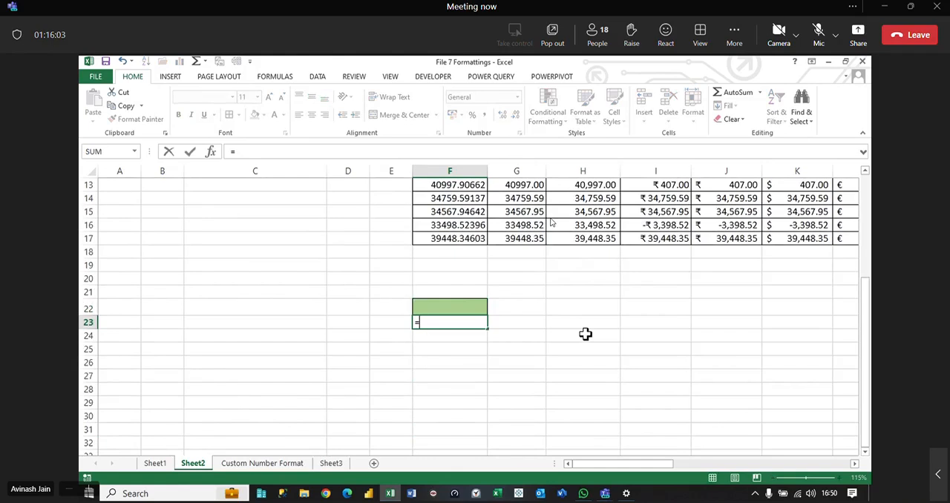
{"action": "type", "text": "rn"}
{"action": "key", "text": "BackSpace"}
{"action": "type", "text": "a"}
{"action": "key", "text": "Down"}
{"action": "key", "text": "Down"}
{"action": "key", "text": "Down"}
{"action": "key", "text": "Up"}
{"action": "key", "text": "Tab"}
{"action": "type", "text": "10"}
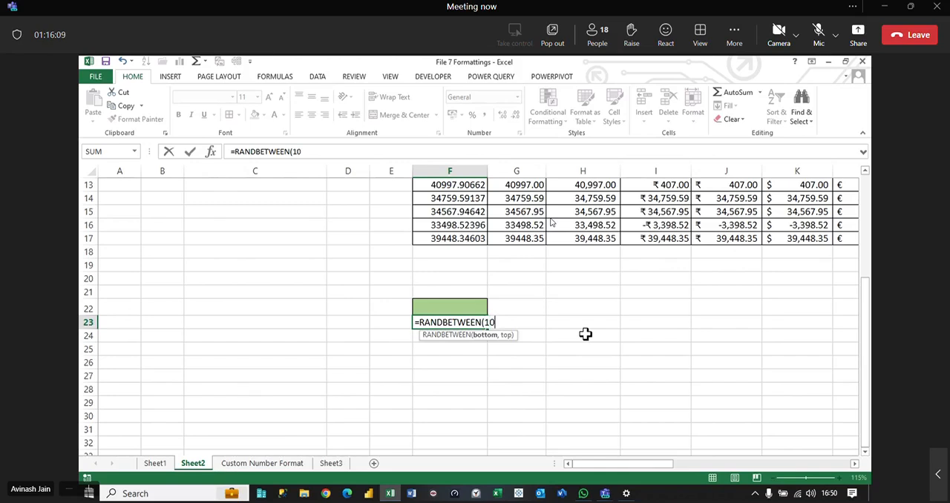
{"action": "type", "text": "000000000"}
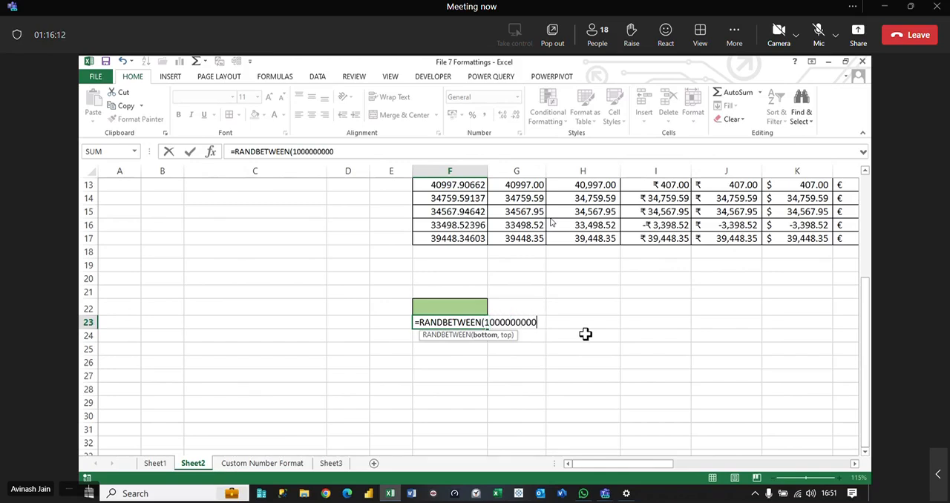
{"action": "type", "text": ",999999999999"}
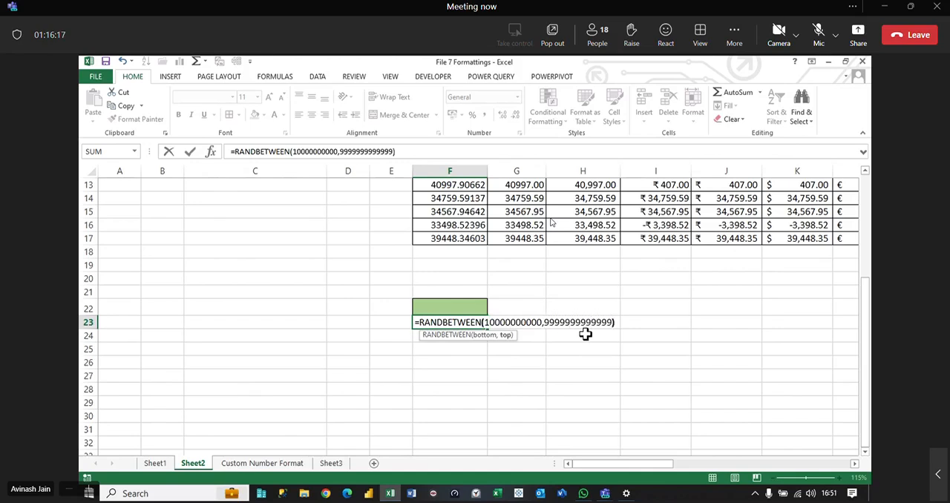
{"action": "key", "text": "ctrl+Return"}
Step: Fill the RANDBETWEEN formula from F23 down to F37 and replace the formulas with their values
{"action": "left_click_drag", "start_coordinate": [489, 327], "coordinate": [488, 437]}
{"action": "key", "text": "ctrl+c"}
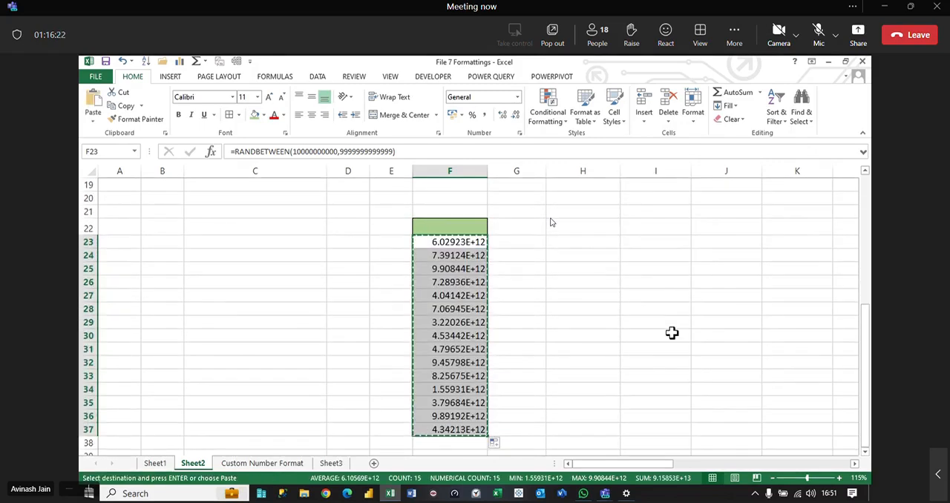
{"action": "key", "text": "ctrl+alt+v"}
{"action": "key", "text": "v"}
{"action": "key", "text": "Return"}
{"action": "key", "text": "Escape"}
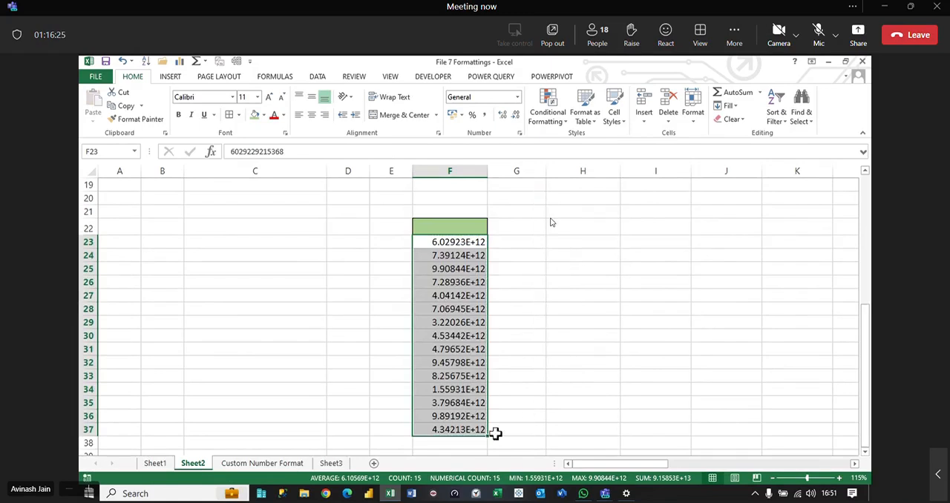
Step: Fill the values of F23:F37 across into column G
{"action": "left_click_drag", "start_coordinate": [490, 434], "coordinate": [540, 430]}
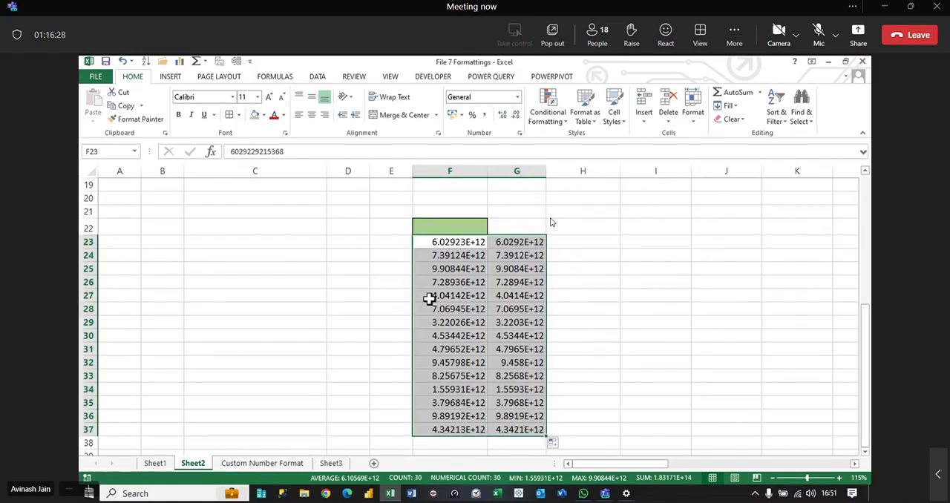
Step: Replace the values in cells F28 and F32 with 0
{"action": "left_click", "coordinate": [439, 307]}
{"action": "type", "text": "0"}
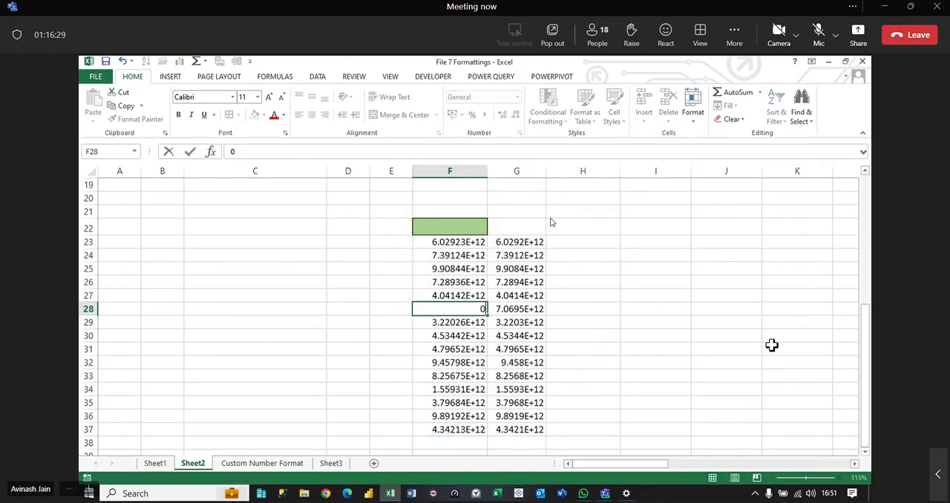
{"action": "key", "text": "Return"}
{"action": "key", "text": "Down"}
{"action": "key", "text": "Down"}
{"action": "key", "text": "Down"}
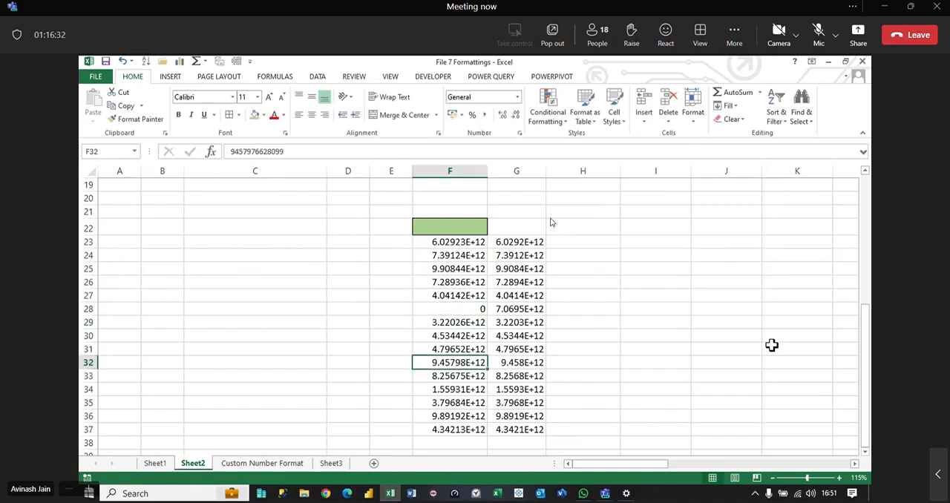
{"action": "type", "text": "0"}
{"action": "key", "text": "Return"}
{"action": "key", "text": "Down"}
{"action": "key", "text": "Down"}
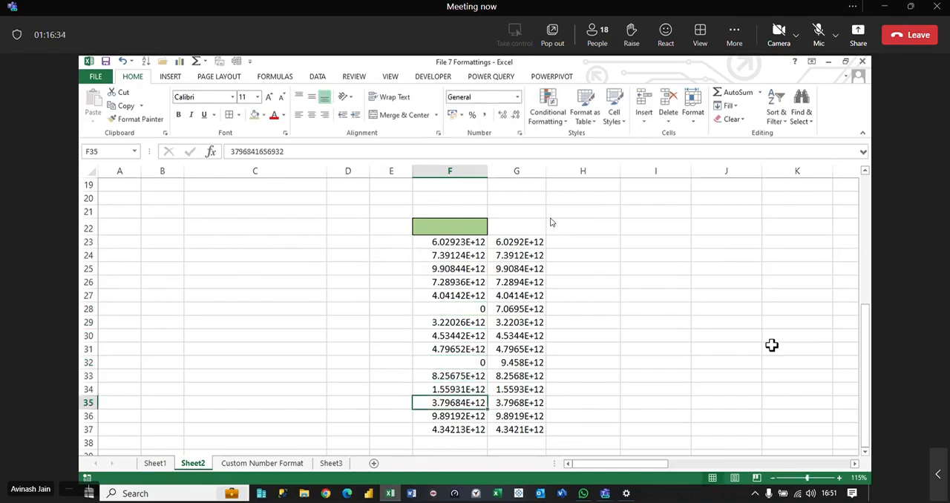
Step: Extend the green header format from F22 to G22 and enter the headings 0 in F22 and # in G22
{"action": "left_click", "coordinate": [466, 230]}
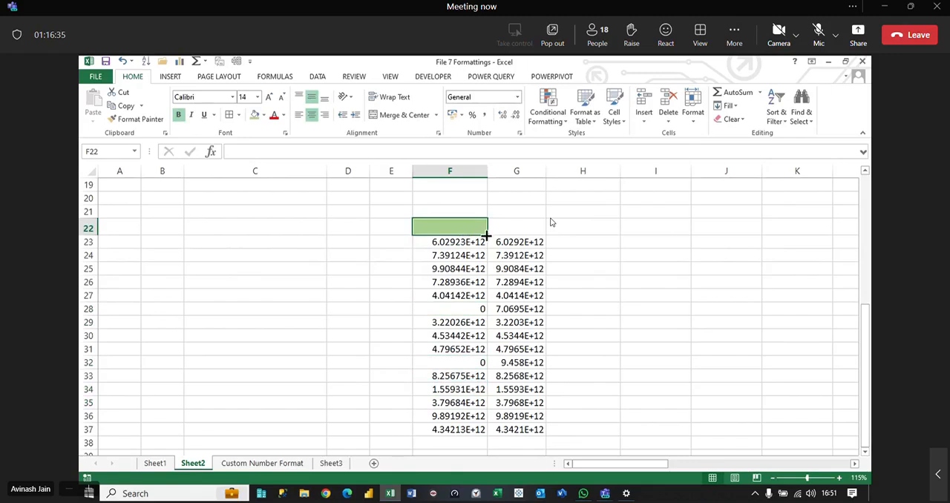
{"action": "left_click_drag", "start_coordinate": [486, 236], "coordinate": [534, 238]}
{"action": "type", "text": "0"}
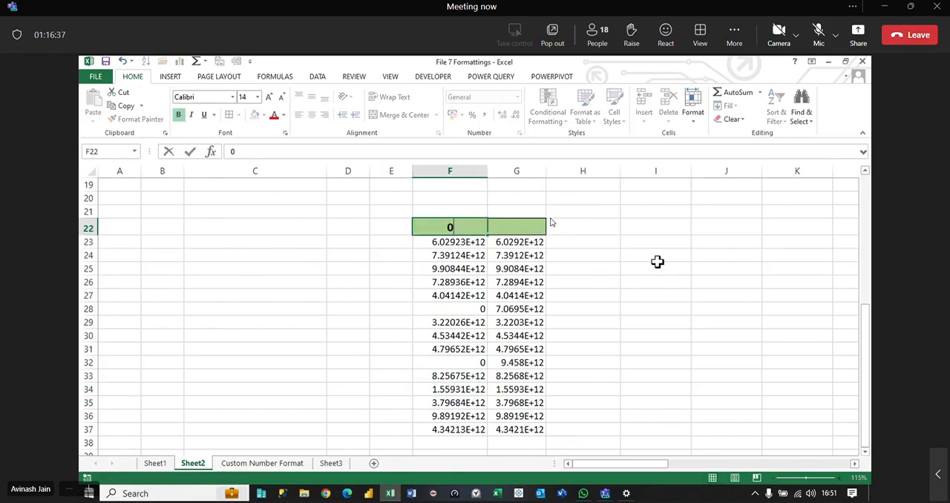
{"action": "key", "text": "Tab"}
{"action": "type", "text": "#"}
{"action": "key", "text": "shift+Tab"}
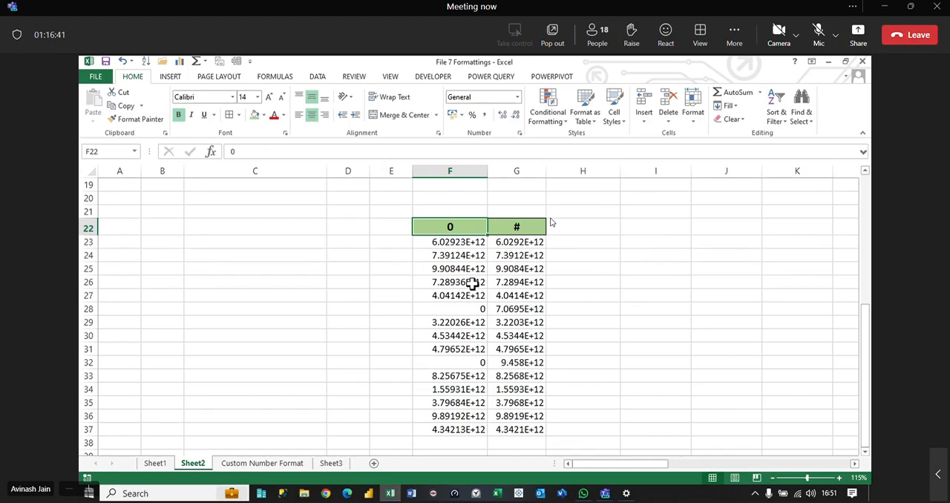
Step: Copy column F's values across into G23:G37 again and add borders to the range F23:G37
{"action": "left_click_drag", "start_coordinate": [464, 245], "coordinate": [536, 429]}
{"action": "left_click", "coordinate": [587, 308]}
{"action": "left_click_drag", "start_coordinate": [456, 243], "coordinate": [460, 434]}
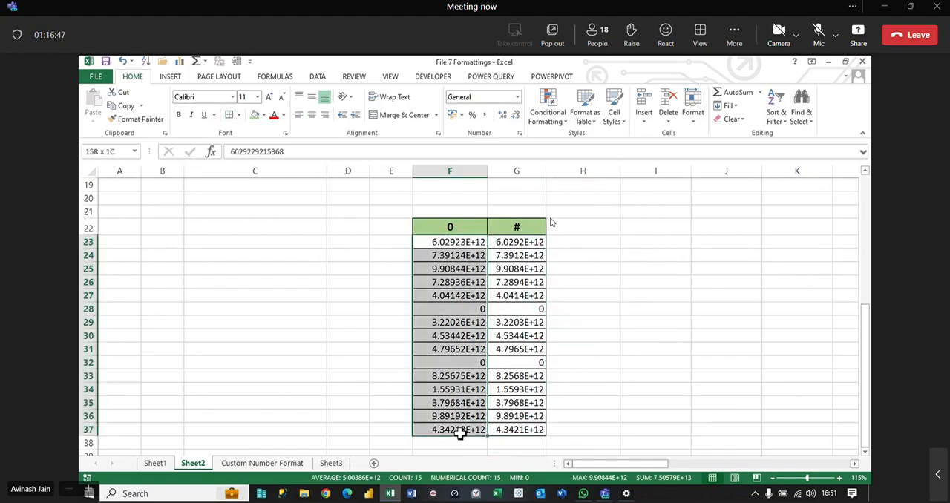
Step: Enter the title Custom Number Formattings in cell F20 above the new table
{"action": "scroll", "coordinate": [478, 230], "scroll_direction": "up", "scroll_amount": 6}
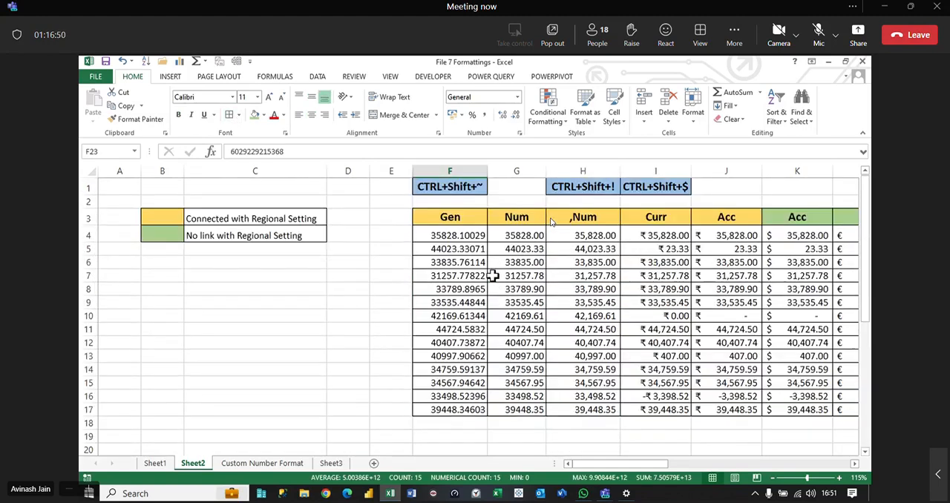
{"action": "scroll", "coordinate": [490, 259], "scroll_direction": "down", "scroll_amount": 4}
{"action": "left_click", "coordinate": [452, 279]}
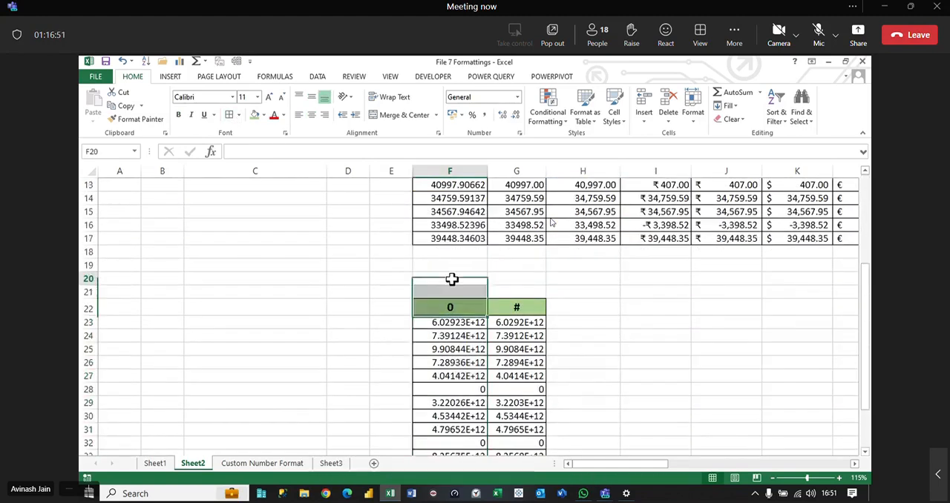
{"action": "type", "text": "Custom "}
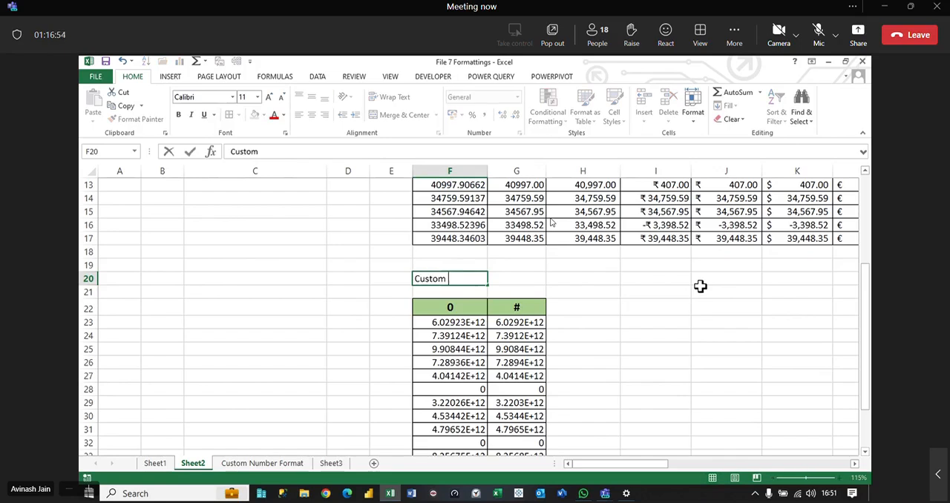
{"action": "type", "text": "Number F"}
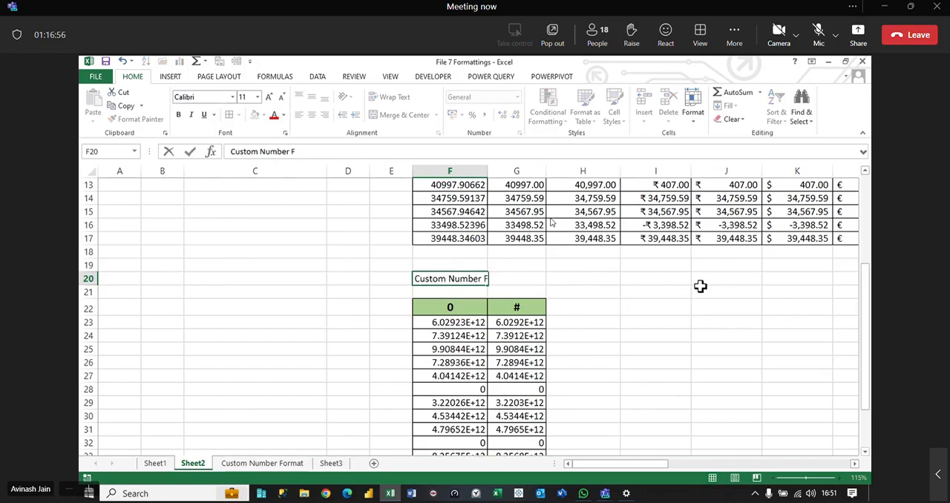
{"action": "type", "text": "oarmattings"}
{"action": "key", "text": "Return"}
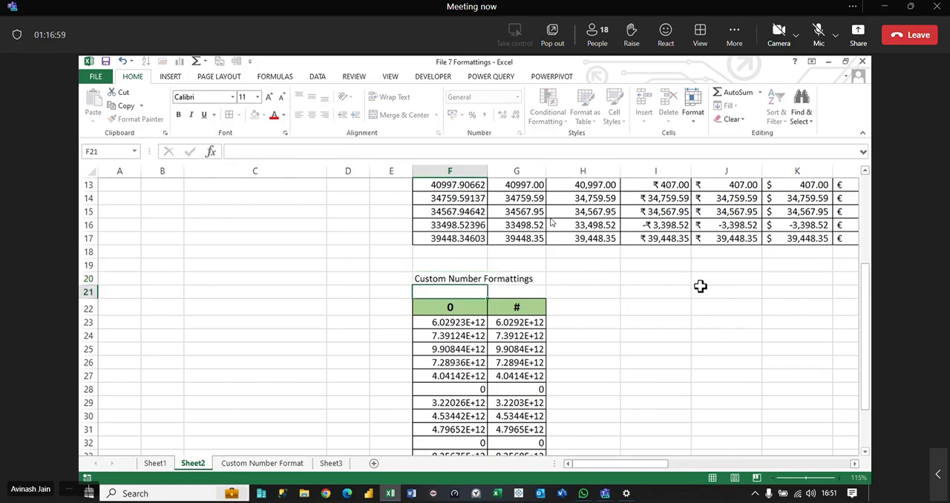
Step: Give the F20 title a light blue fill and font size 16, and merge and center it across row 20 from column F
{"action": "key", "text": "Up"}
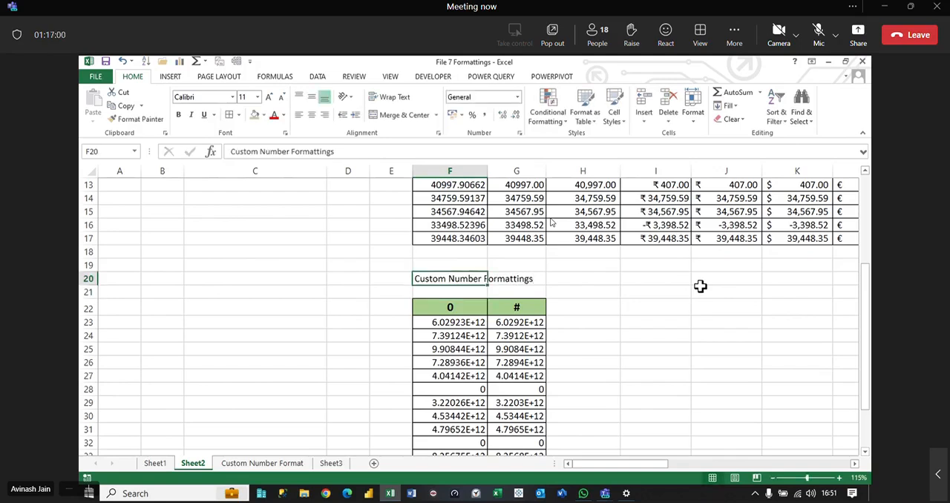
{"action": "left_click", "coordinate": [263, 115]}
{"action": "left_click", "coordinate": [314, 204]}
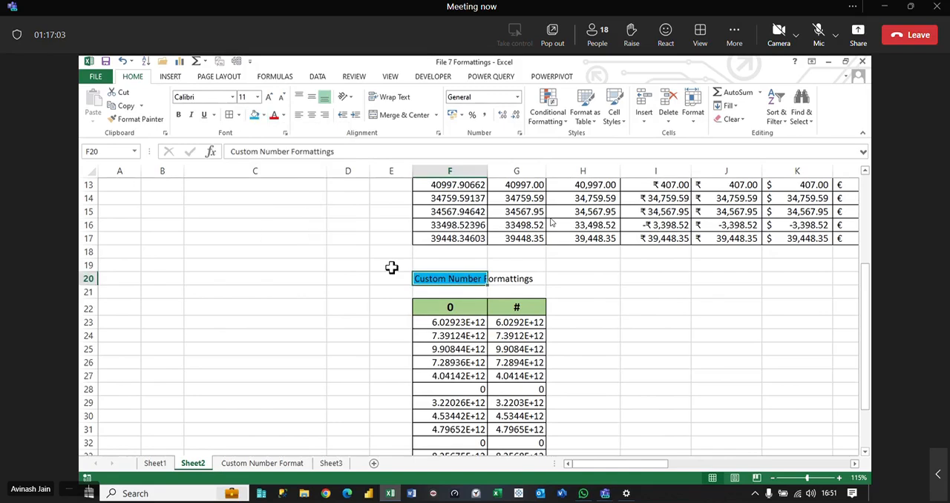
{"action": "left_click", "coordinate": [310, 114]}
{"action": "left_click", "coordinate": [268, 96]}
{"action": "left_click", "coordinate": [267, 96]}
{"action": "left_click", "coordinate": [268, 96]}
{"action": "left_click_drag", "start_coordinate": [445, 278], "coordinate": [735, 282]}
{"action": "left_click", "coordinate": [405, 116]}
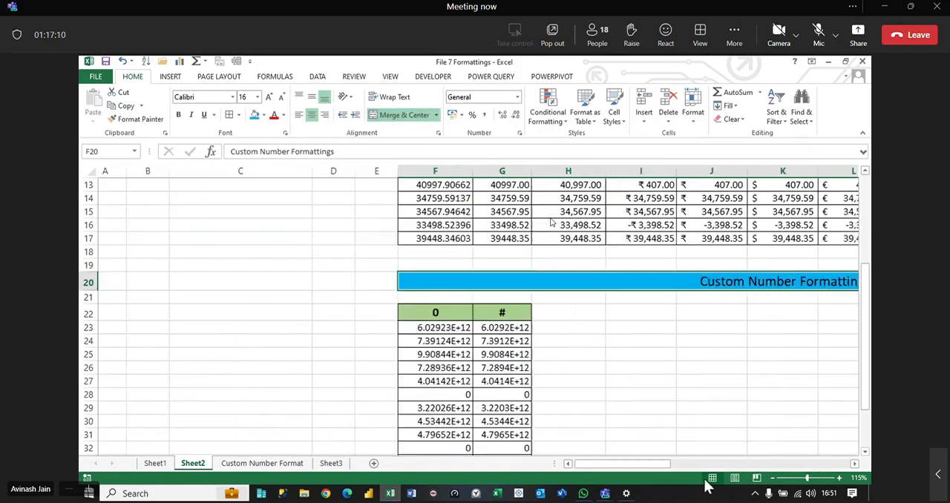
Step: Move the table F22:G37 up one row to start at F21, and select its values F22:F36
{"action": "left_click", "coordinate": [468, 316]}
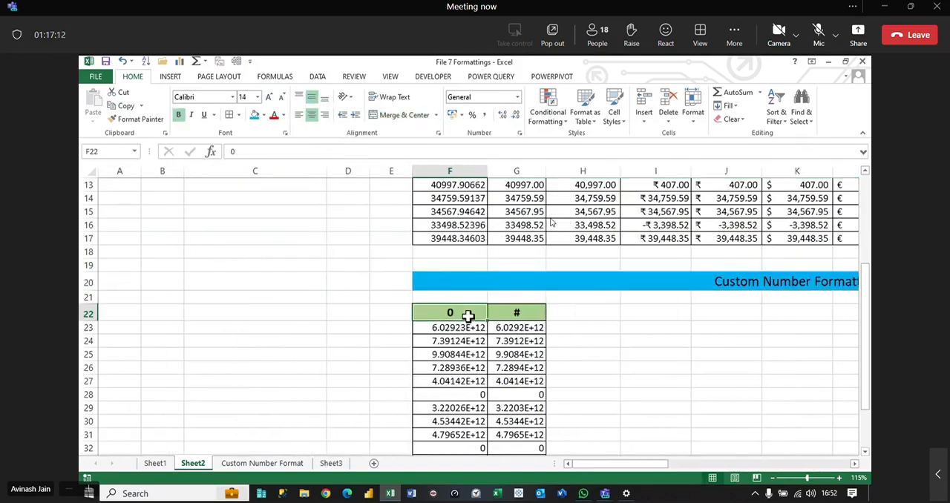
{"action": "key", "text": "shift+Right"}
{"action": "key", "text": "ctrl+shift+Down"}
{"action": "key", "text": "ctrl+x"}
{"action": "key", "text": "Up"}
{"action": "key", "text": "ctrl+v"}
{"action": "key", "text": "Escape"}
{"action": "key", "text": "Down"}
{"action": "key", "text": "Right"}
{"action": "key", "text": "Left"}
{"action": "key", "text": "ctrl+shift+Down"}
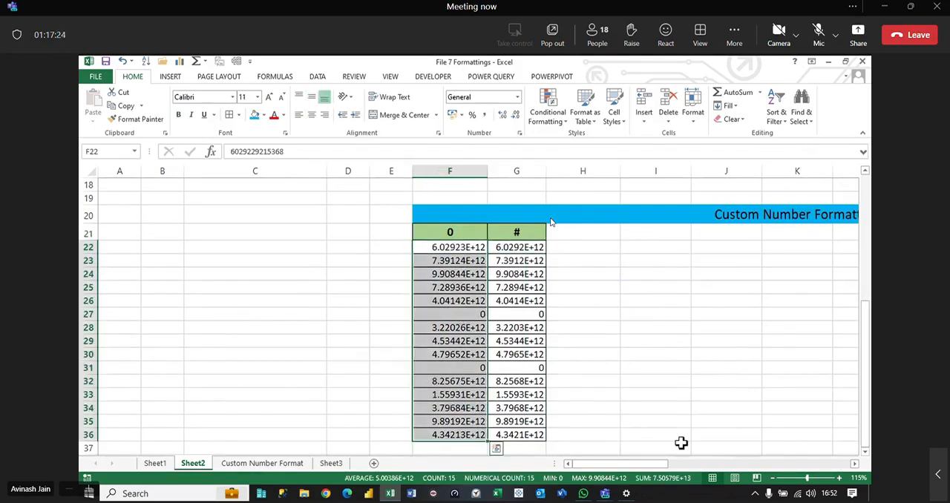
Step: Append (CTRL+1) to the Custom Number Formattings title in the merged cell F20
{"action": "left_click_drag", "start_coordinate": [647, 464], "coordinate": [694, 473]}
{"action": "double_click", "coordinate": [615, 205]}
{"action": "type", "text": "("}
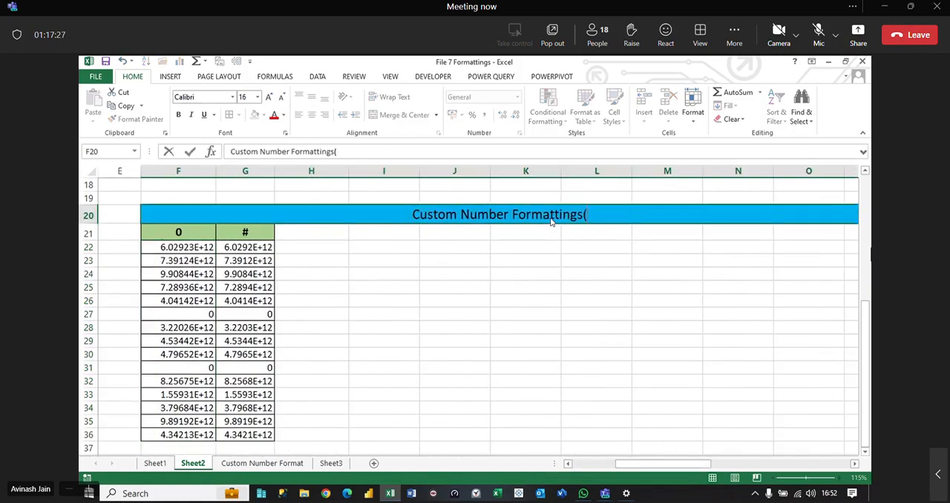
{"action": "type", "text": "CTRL+1"}
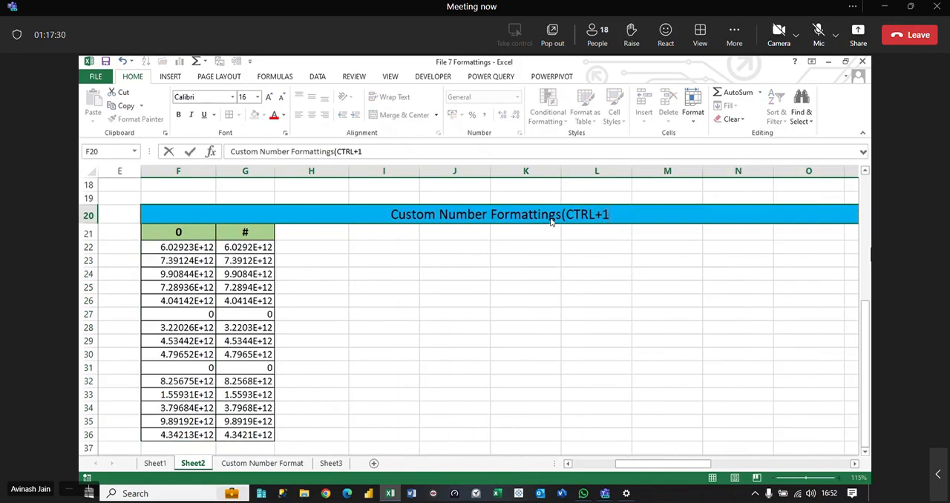
{"action": "type", "text": ")"}
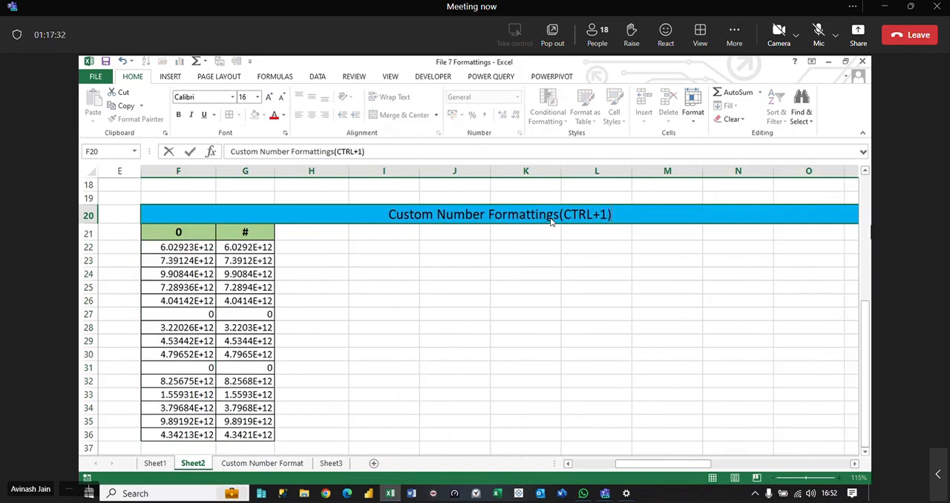
{"action": "left_click", "coordinate": [668, 313]}
Step: Change the row 20 title's fill to light orange and make its text bold at size 20
{"action": "left_click", "coordinate": [551, 218]}
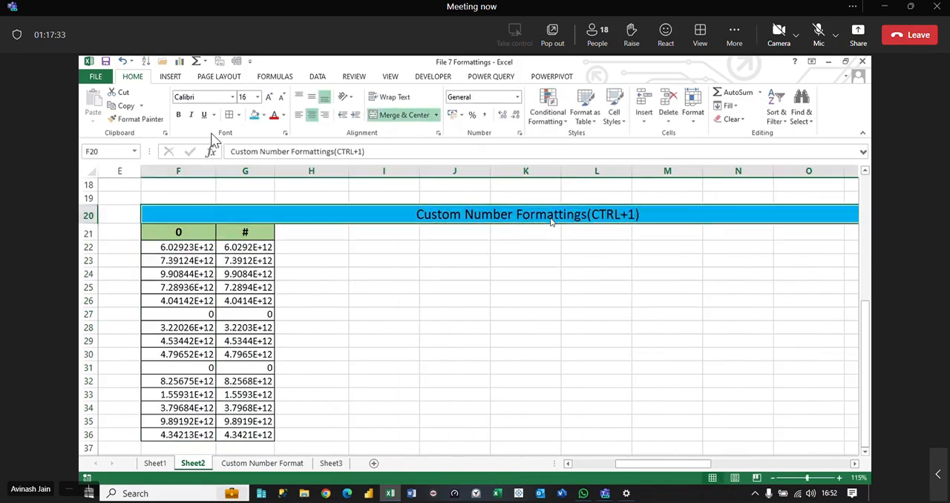
{"action": "left_click", "coordinate": [264, 115]}
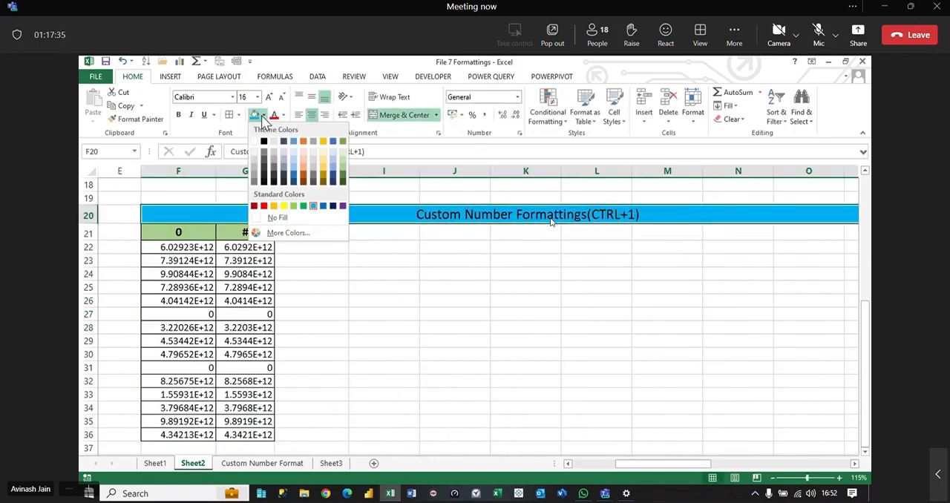
{"action": "left_click", "coordinate": [303, 166]}
{"action": "key", "text": "ctrl+b"}
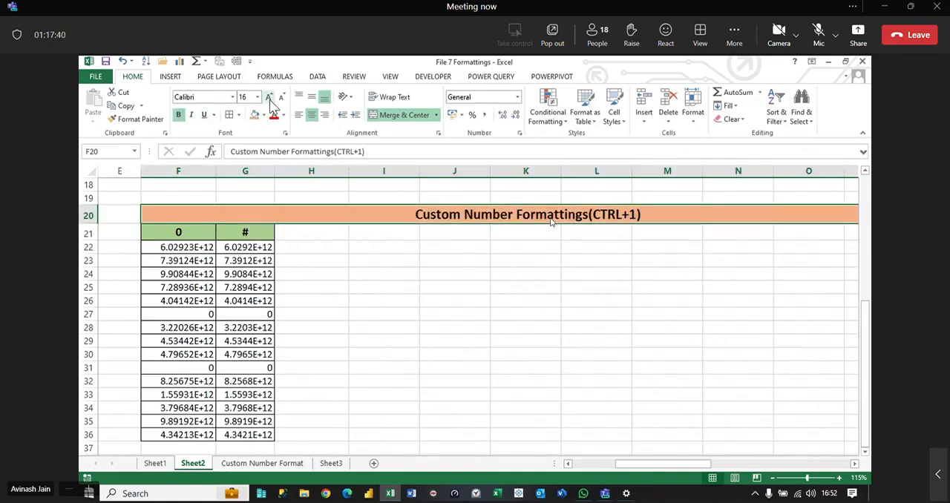
{"action": "left_click", "coordinate": [269, 97]}
{"action": "left_click", "coordinate": [270, 97]}
{"action": "left_click", "coordinate": [469, 238]}
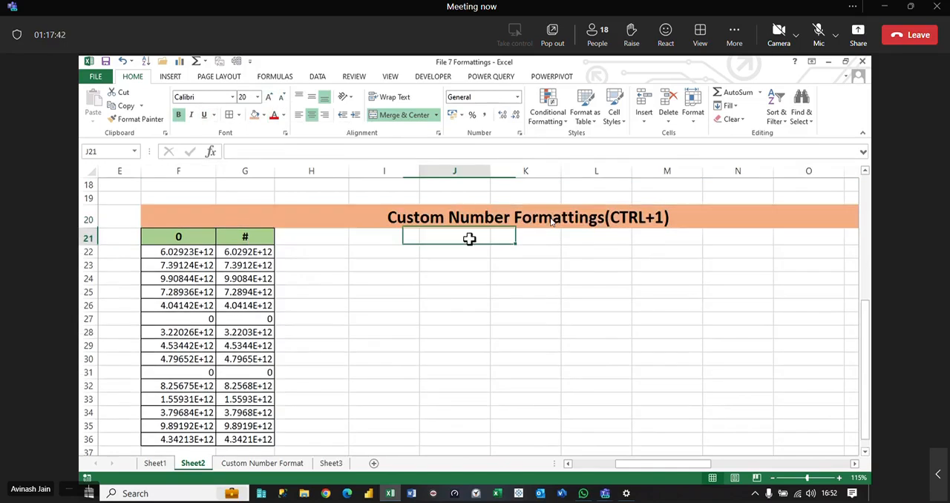
{"action": "key", "text": "Up"}
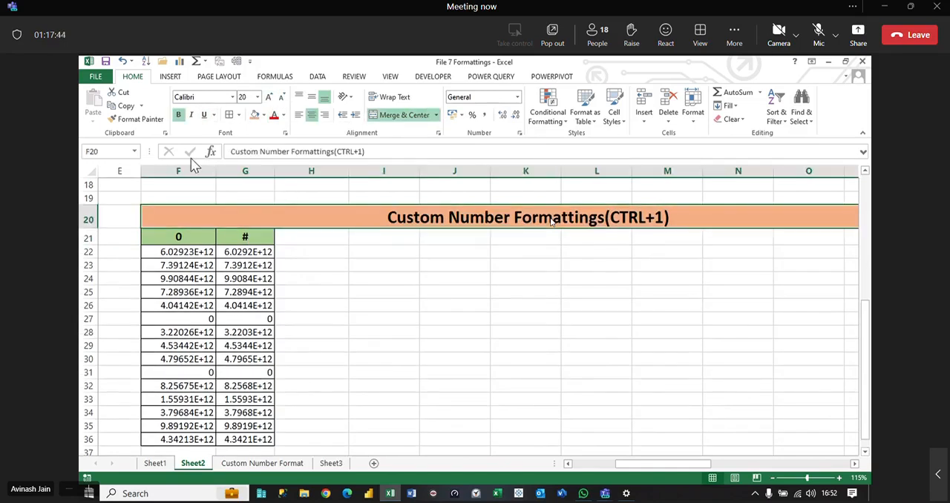
Step: Select F22:F36 and view the Format Cells settings for the range without changing anything
{"action": "left_click_drag", "start_coordinate": [186, 251], "coordinate": [195, 410]}
{"action": "key", "text": "ctrl+1"}
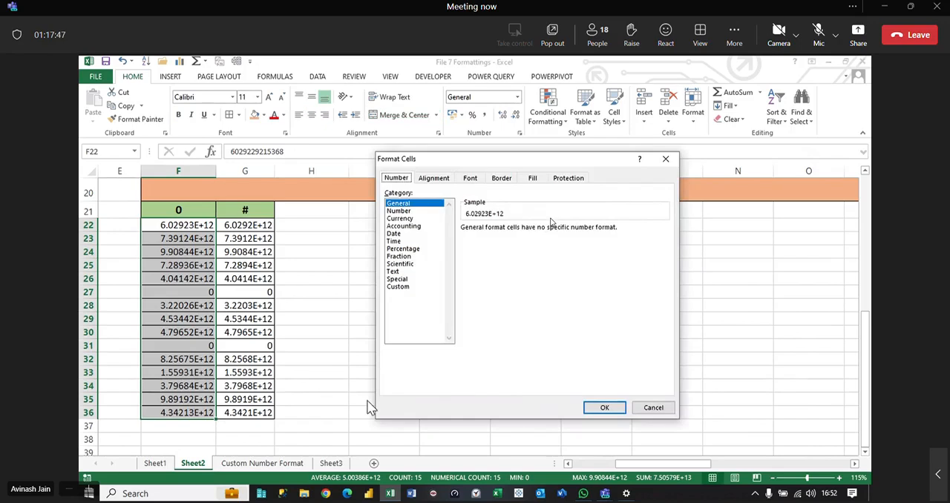
{"action": "left_click", "coordinate": [641, 408]}
{"action": "right_click", "coordinate": [178, 238]}
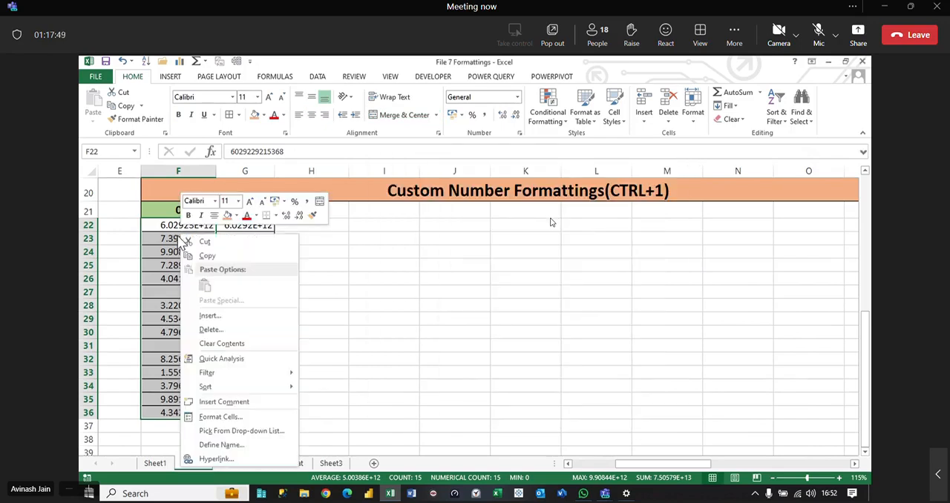
{"action": "left_click", "coordinate": [244, 418]}
{"action": "left_click", "coordinate": [375, 470]}
Step: Open the full number format settings for F22:F36 and choose the Custom category
{"action": "left_click", "coordinate": [517, 99]}
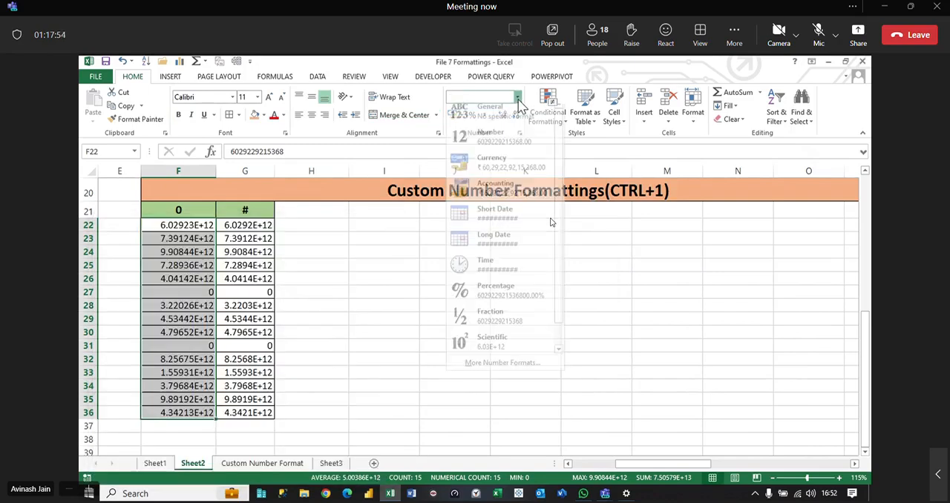
{"action": "left_click", "coordinate": [507, 379]}
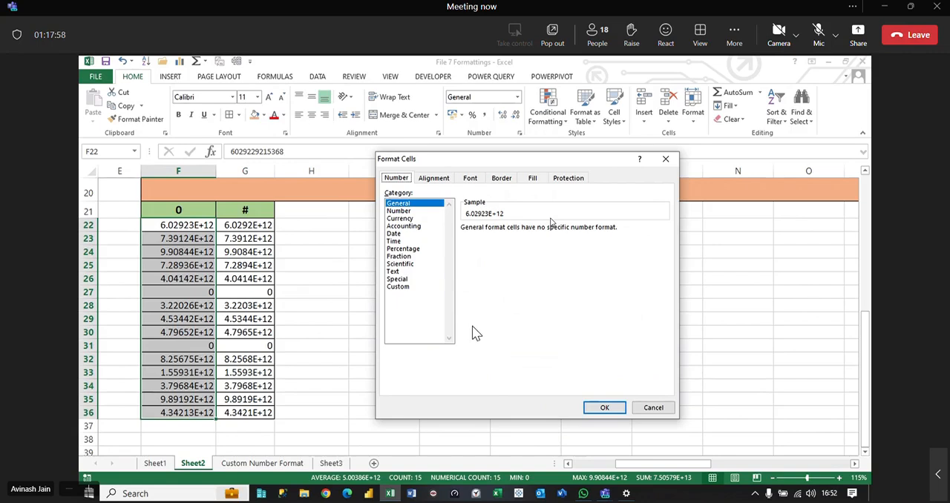
{"action": "left_click", "coordinate": [400, 288]}
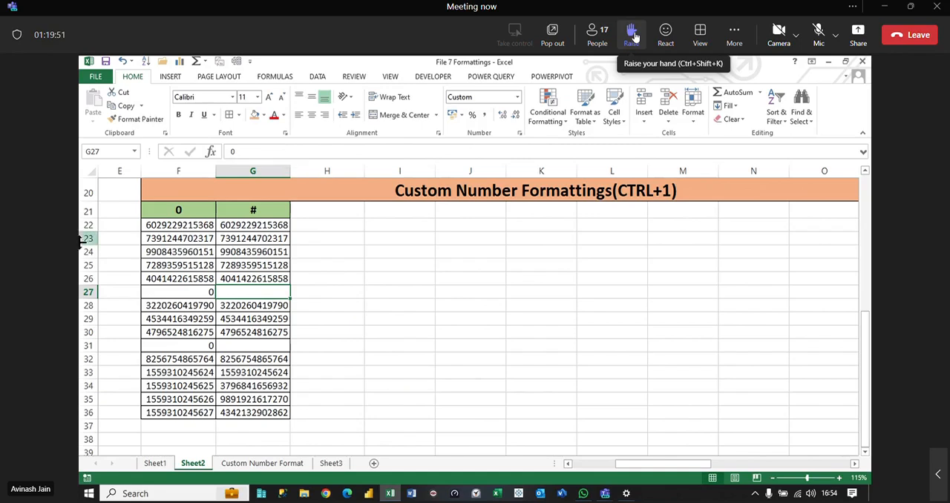
Step: Fill the range G4:O19 on Sheet3 with the formula =RANDBETWEEN(0,50) and copy the range
{"action": "left_click", "coordinate": [331, 463]}
{"action": "scroll", "coordinate": [562, 397], "scroll_direction": "down", "scroll_amount": 4}
{"action": "scroll", "coordinate": [806, 422], "scroll_direction": "up", "scroll_amount": 5}
{"action": "scroll", "coordinate": [700, 355], "scroll_direction": "down", "scroll_amount": 6}
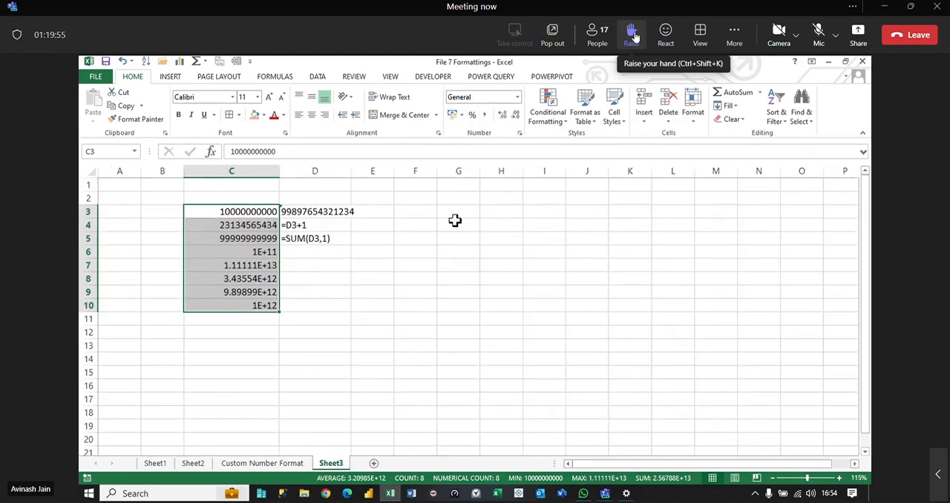
{"action": "left_click_drag", "start_coordinate": [455, 220], "coordinate": [793, 422]}
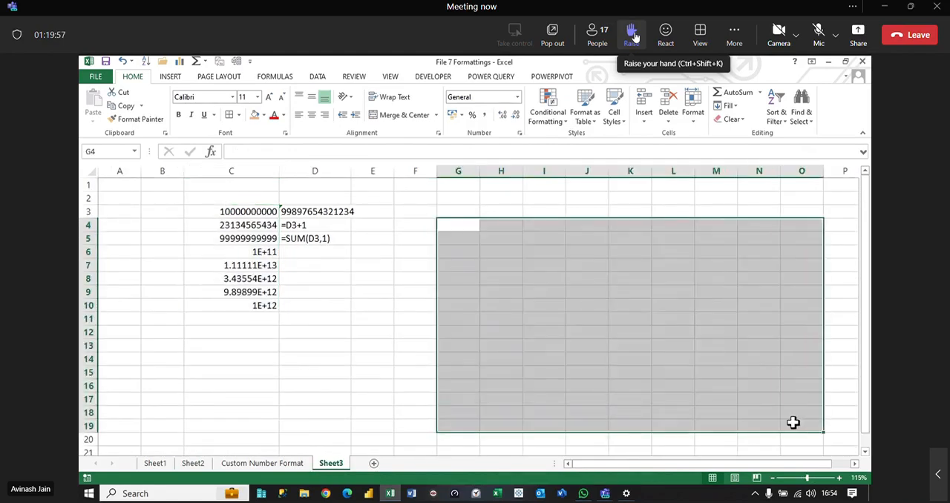
{"action": "type", "text": "=r"}
{"action": "key", "text": "BackSpace"}
{"action": "type", "text": "ran"}
{"action": "key", "text": "Down"}
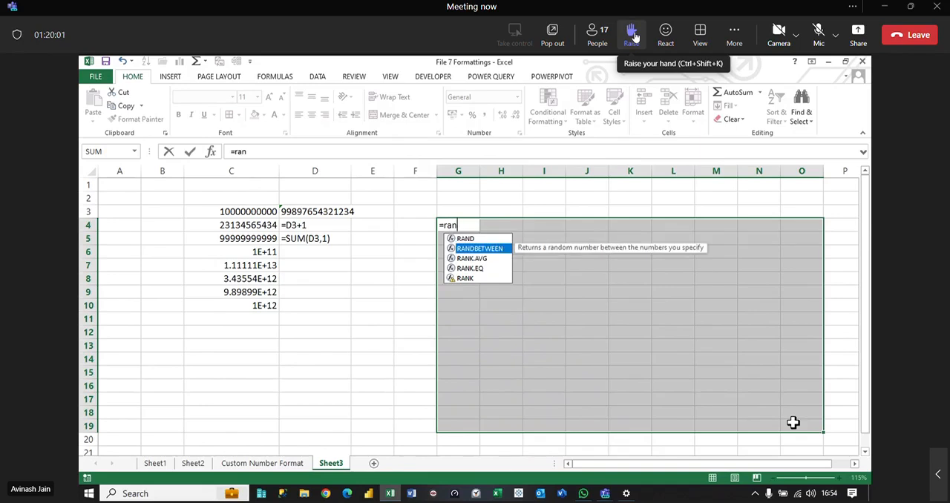
{"action": "key", "text": "Tab"}
{"action": "type", "text": "0,50"}
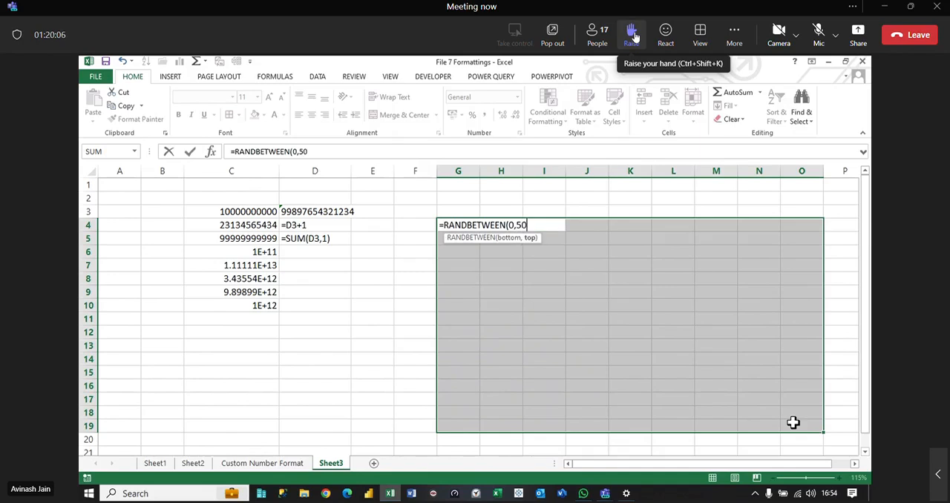
{"action": "key", "text": "ctrl+Return"}
{"action": "key", "text": "ctrl+c"}
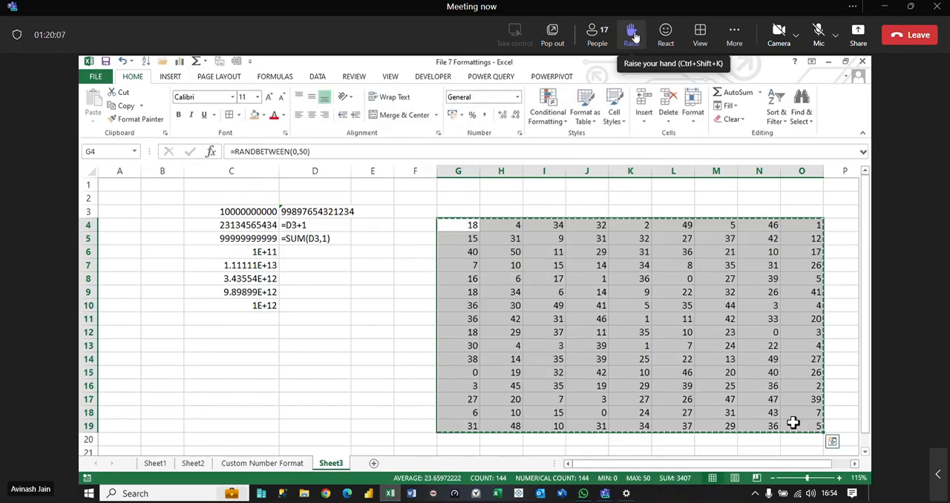
Step: Paste the copied range G4:O19 over itself as values only, replacing the random-number formulas
{"action": "key", "text": "ctrl+alt+v"}
{"action": "key", "text": "v"}
{"action": "key", "text": "Return"}
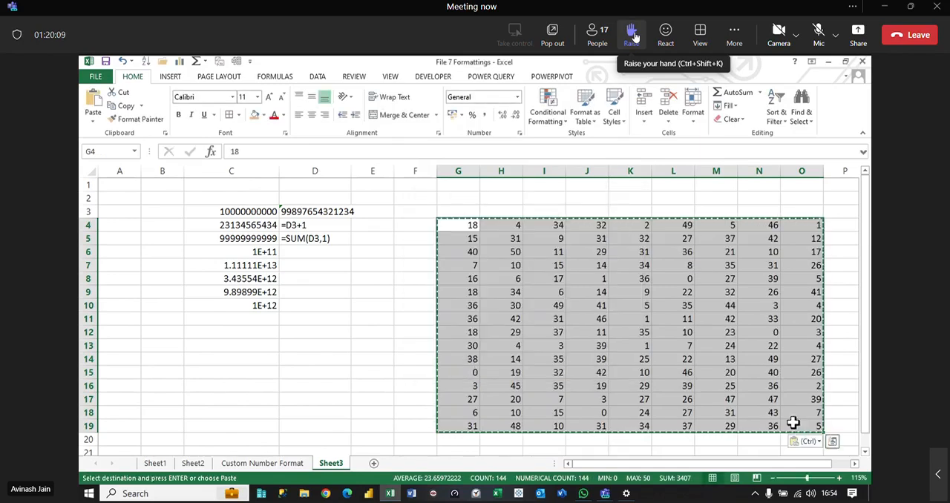
{"action": "left_click", "coordinate": [675, 281]}
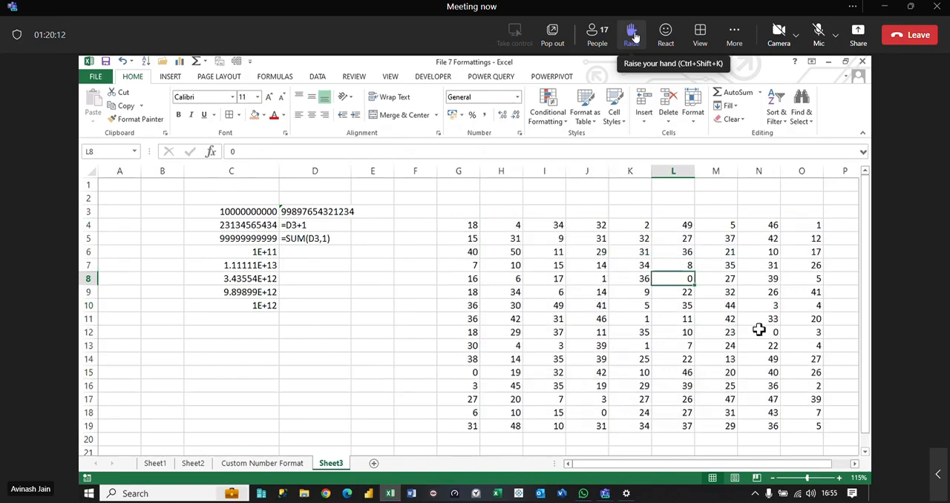
Step: Apply the custom number format # to the whole block of random numbers in G4:O19
{"action": "left_click", "coordinate": [609, 320]}
{"action": "key", "text": "ctrl+a"}
{"action": "key", "text": "ctrl+1"}
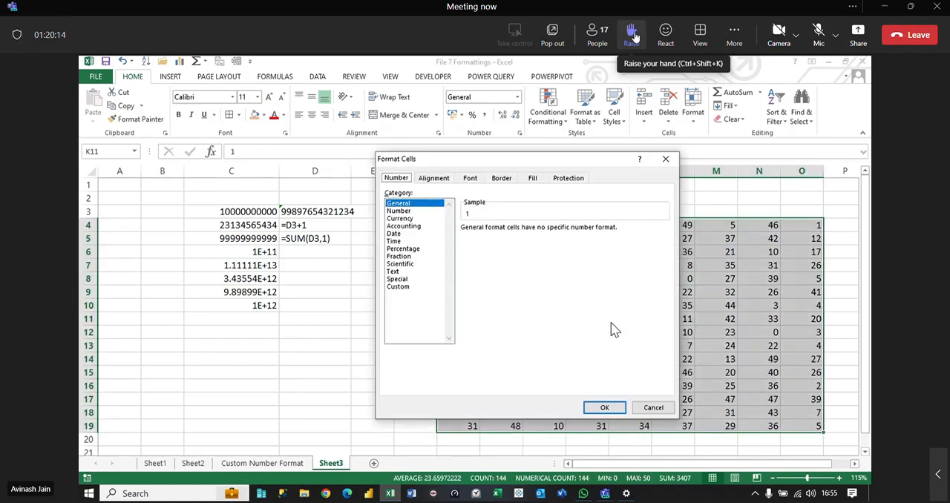
{"action": "left_click", "coordinate": [401, 286]}
{"action": "left_click_drag", "start_coordinate": [494, 239], "coordinate": [350, 217]}
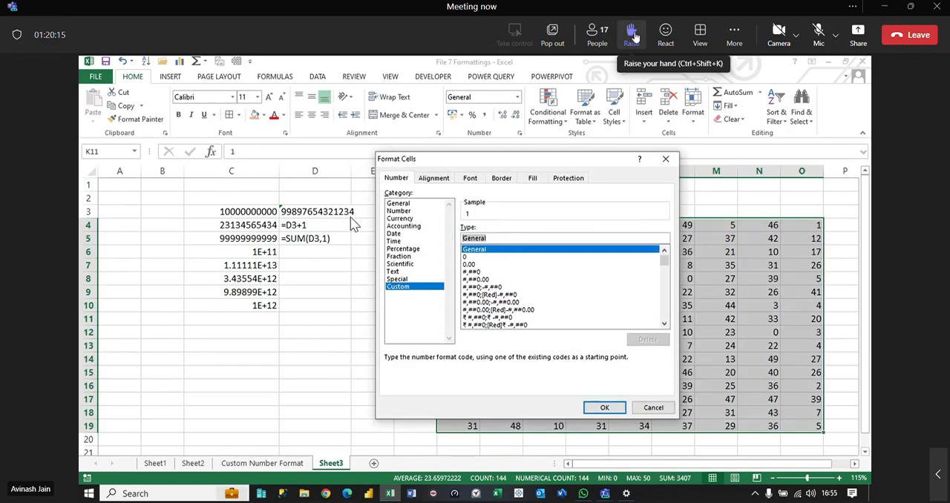
{"action": "type", "text": "#"}
{"action": "key", "text": "Return"}
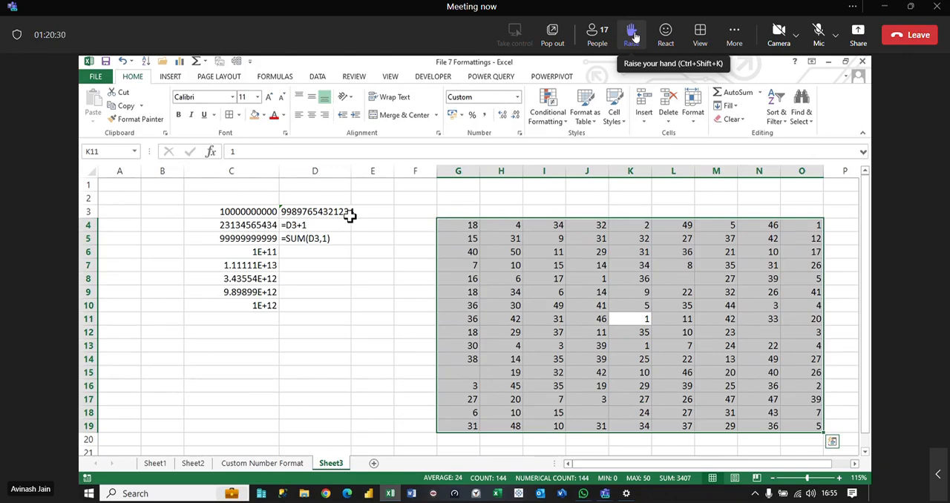
Step: Open the participants list of the Teams meeting and look through the attendees and their microphone status
{"action": "left_click", "coordinate": [825, 35]}
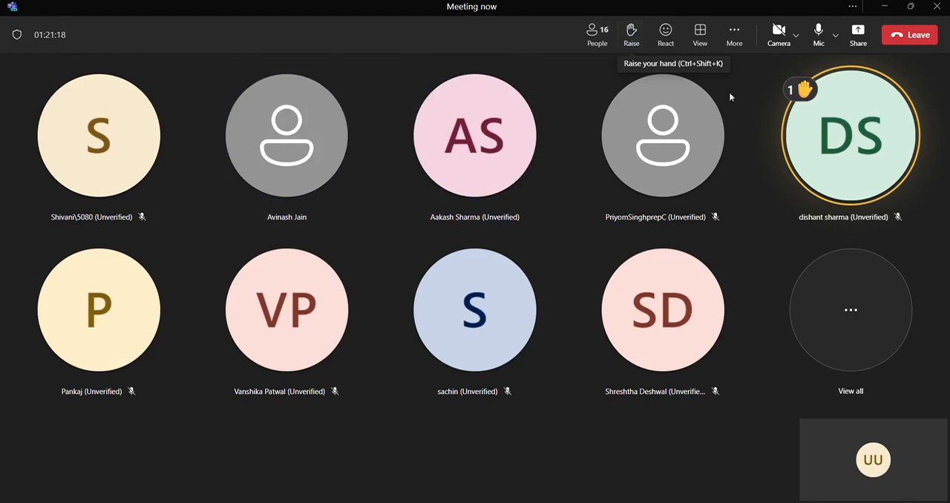
{"action": "left_click", "coordinate": [822, 291]}
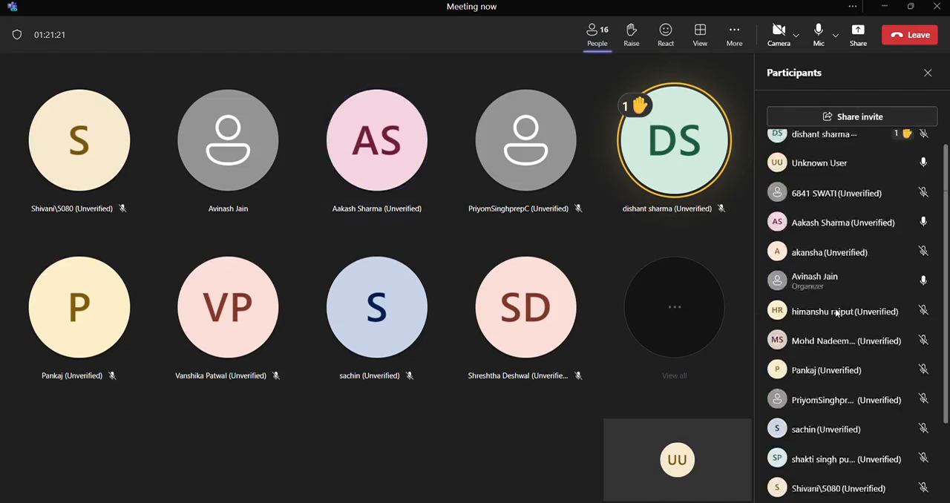
{"action": "scroll", "coordinate": [835, 313], "scroll_direction": "down", "scroll_amount": 3}
{"action": "scroll", "coordinate": [836, 315], "scroll_direction": "up", "scroll_amount": 3}
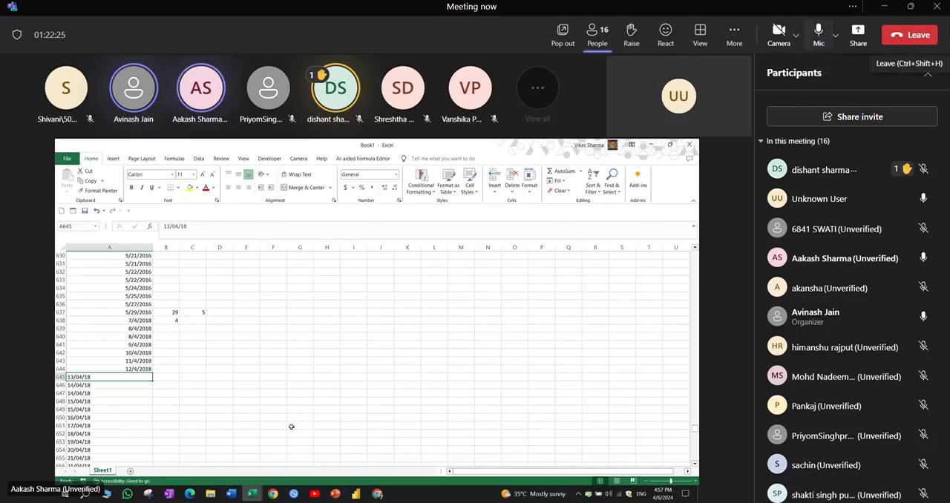
{"action": "scroll", "coordinate": [854, 252], "scroll_direction": "down", "scroll_amount": 3}
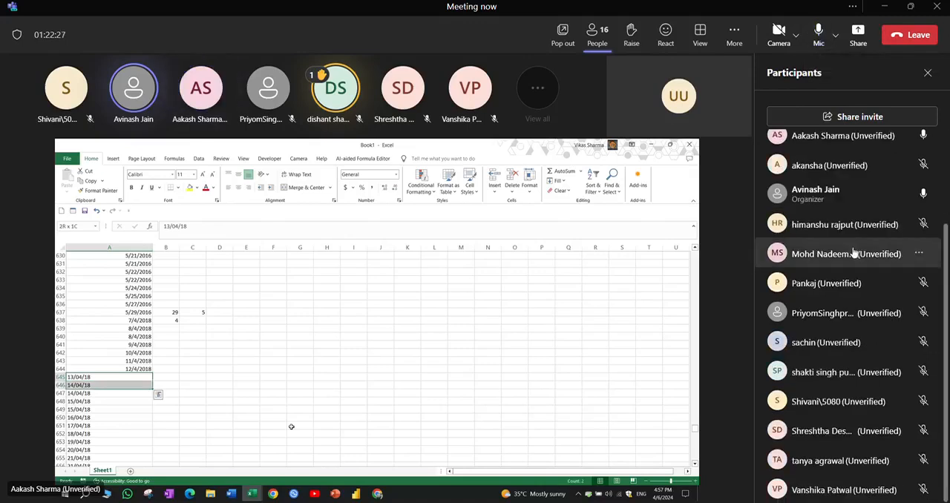
{"action": "scroll", "coordinate": [854, 253], "scroll_direction": "up", "scroll_amount": 3}
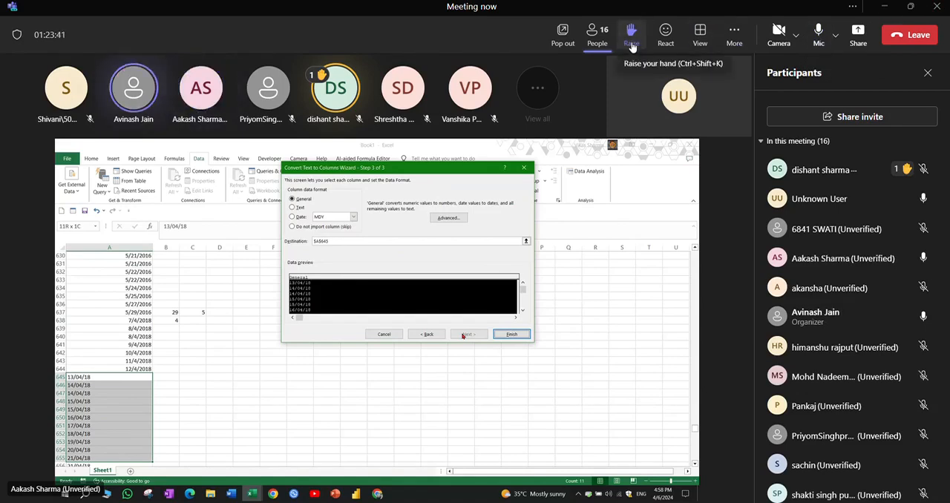
{"action": "scroll", "coordinate": [851, 276], "scroll_direction": "down", "scroll_amount": 3}
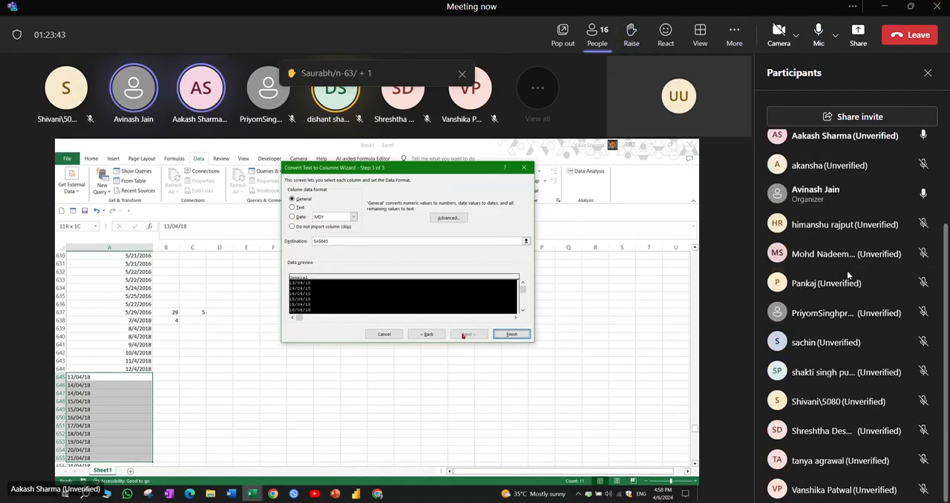
{"action": "scroll", "coordinate": [851, 276], "scroll_direction": "up", "scroll_amount": 2}
{"action": "scroll", "coordinate": [851, 276], "scroll_direction": "up", "scroll_amount": 1}
{"action": "scroll", "coordinate": [849, 274], "scroll_direction": "down", "scroll_amount": 3}
{"action": "scroll", "coordinate": [849, 276], "scroll_direction": "up", "scroll_amount": 3}
{"action": "scroll", "coordinate": [848, 276], "scroll_direction": "down", "scroll_amount": 3}
{"action": "scroll", "coordinate": [846, 270], "scroll_direction": "up", "scroll_amount": 4}
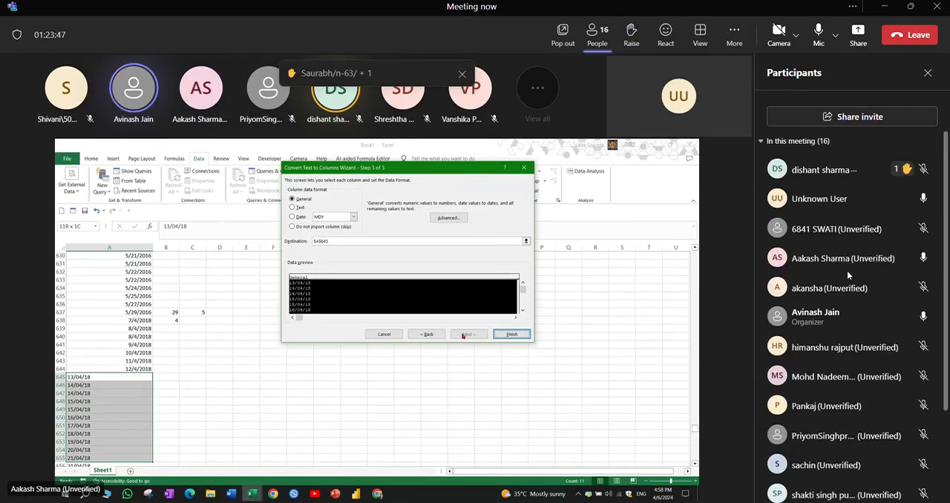